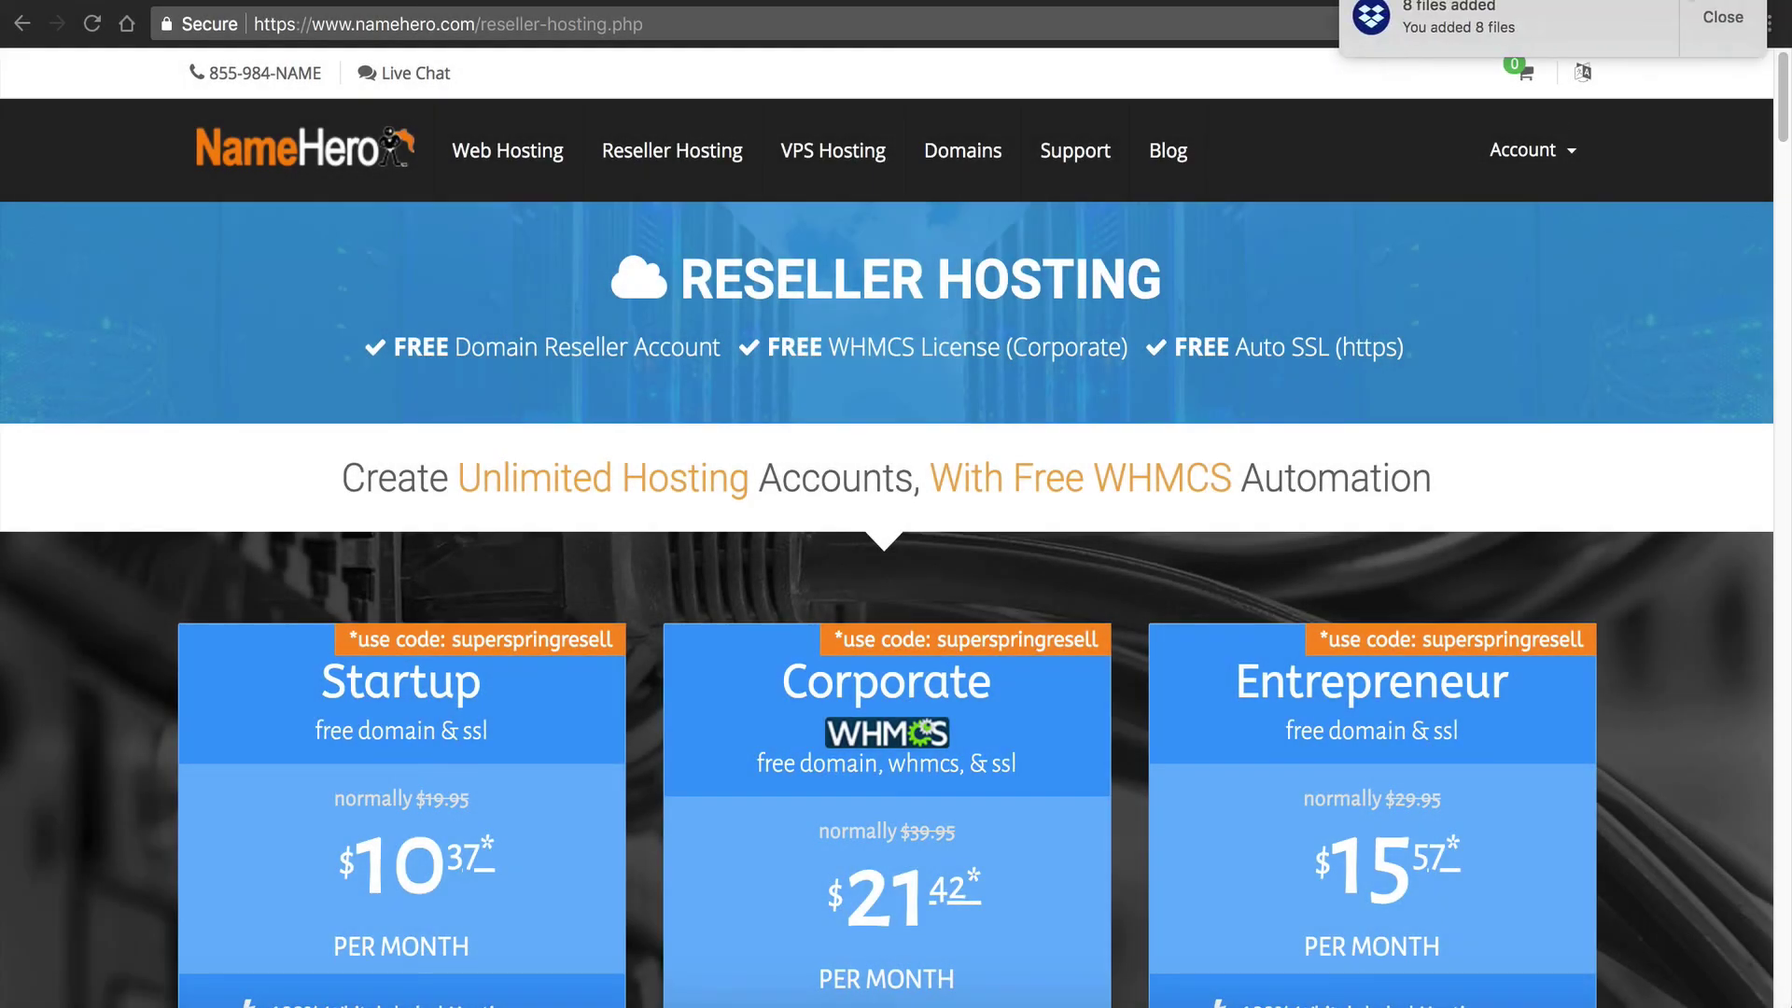
# Close the Dropbox file-sync notification covering NameHero's Reseller Hosting page.
pyautogui.click(1734, 23)
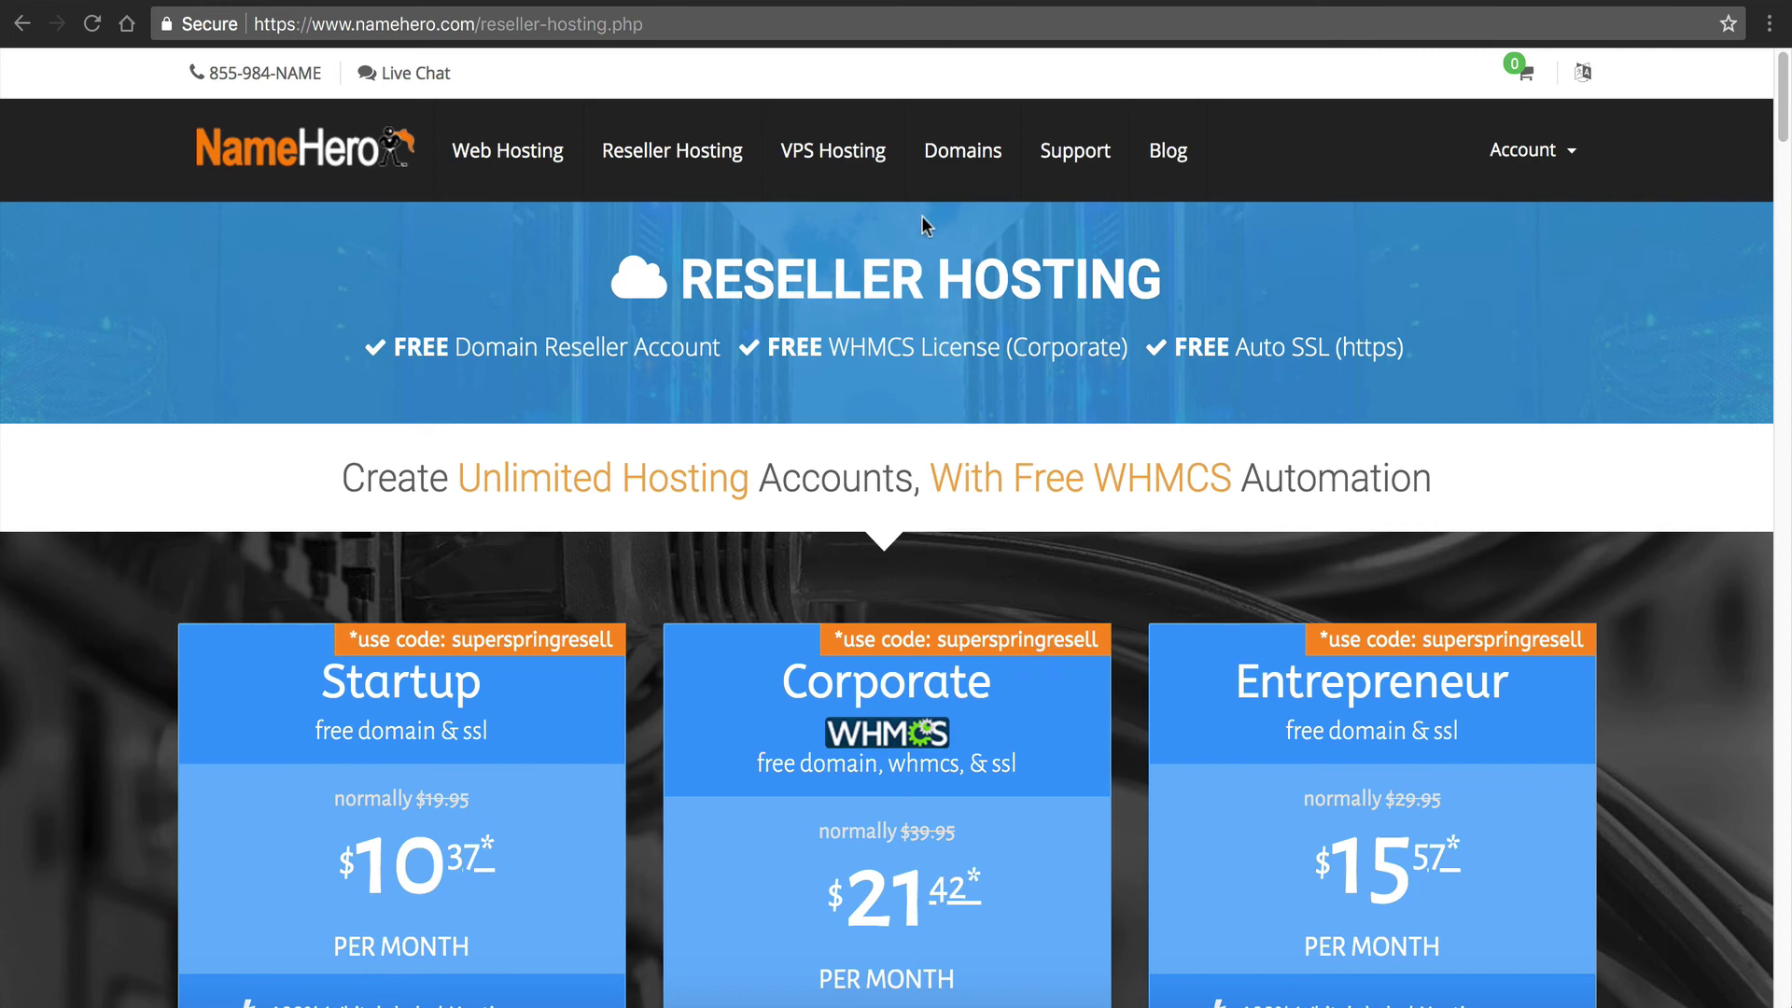
pyautogui.scroll(-5, 820, 651)
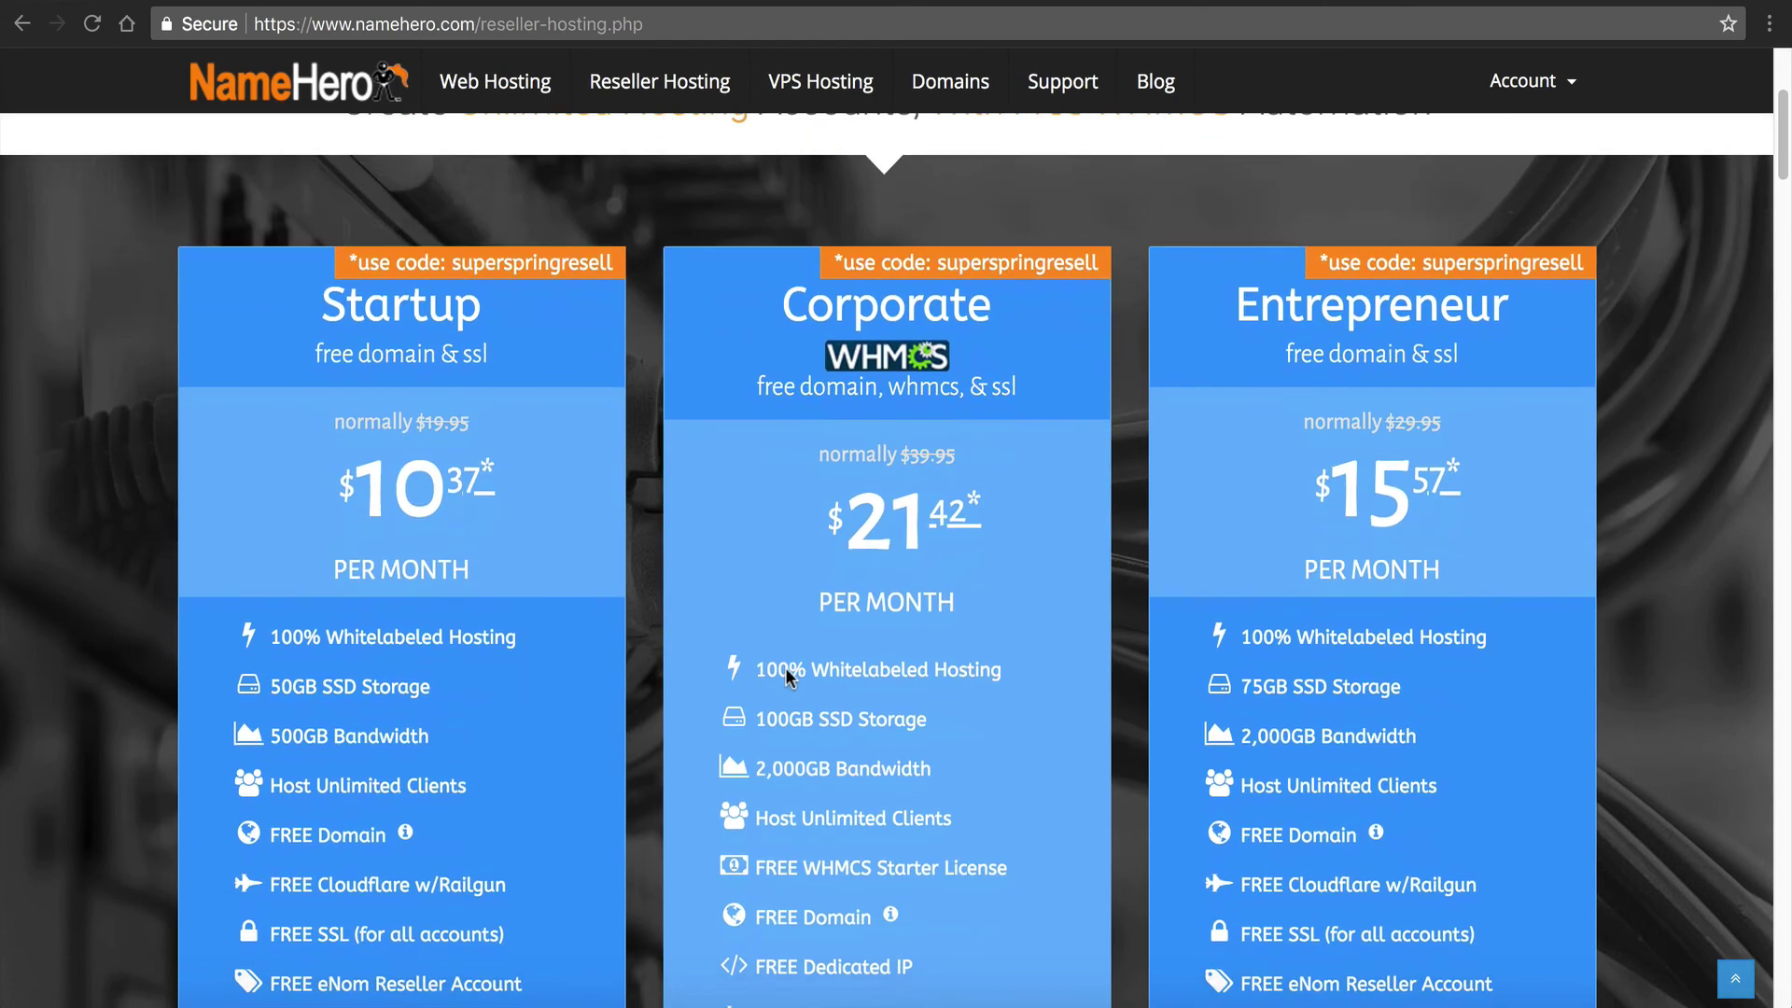
pyautogui.scroll(-2, 784, 668)
pyautogui.scroll(2, 847, 492)
pyautogui.scroll(-2, 843, 537)
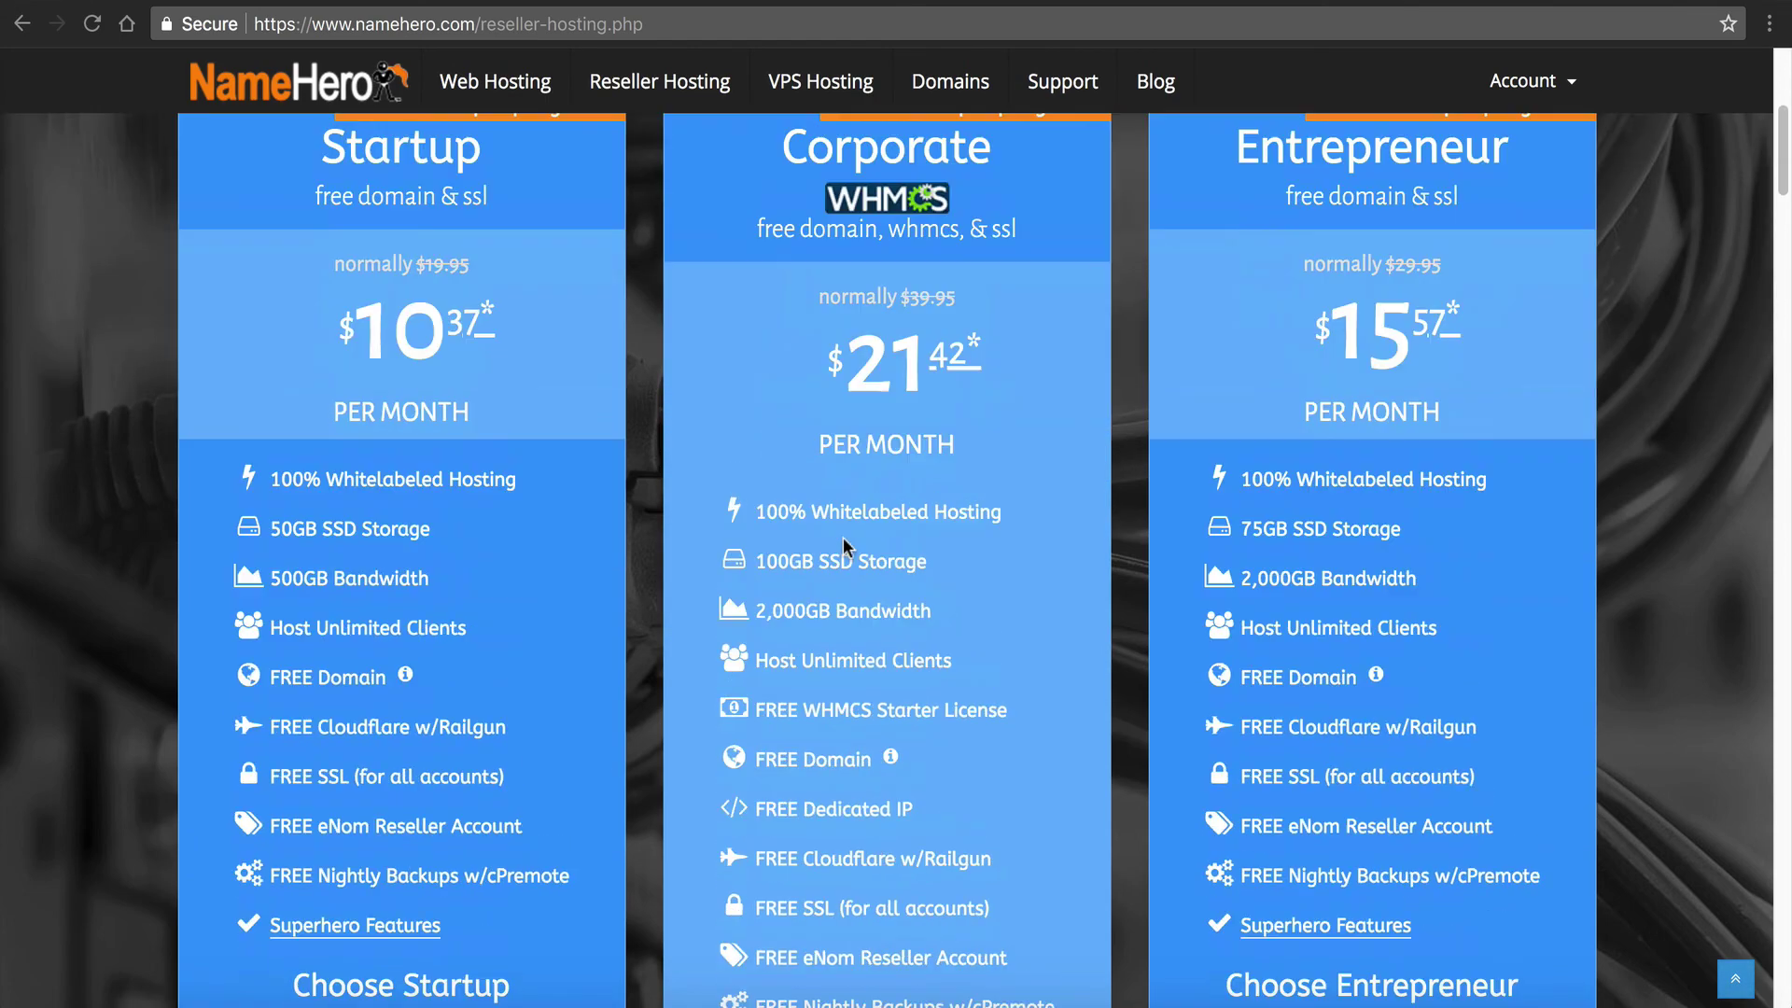
pyautogui.scroll(1, 867, 384)
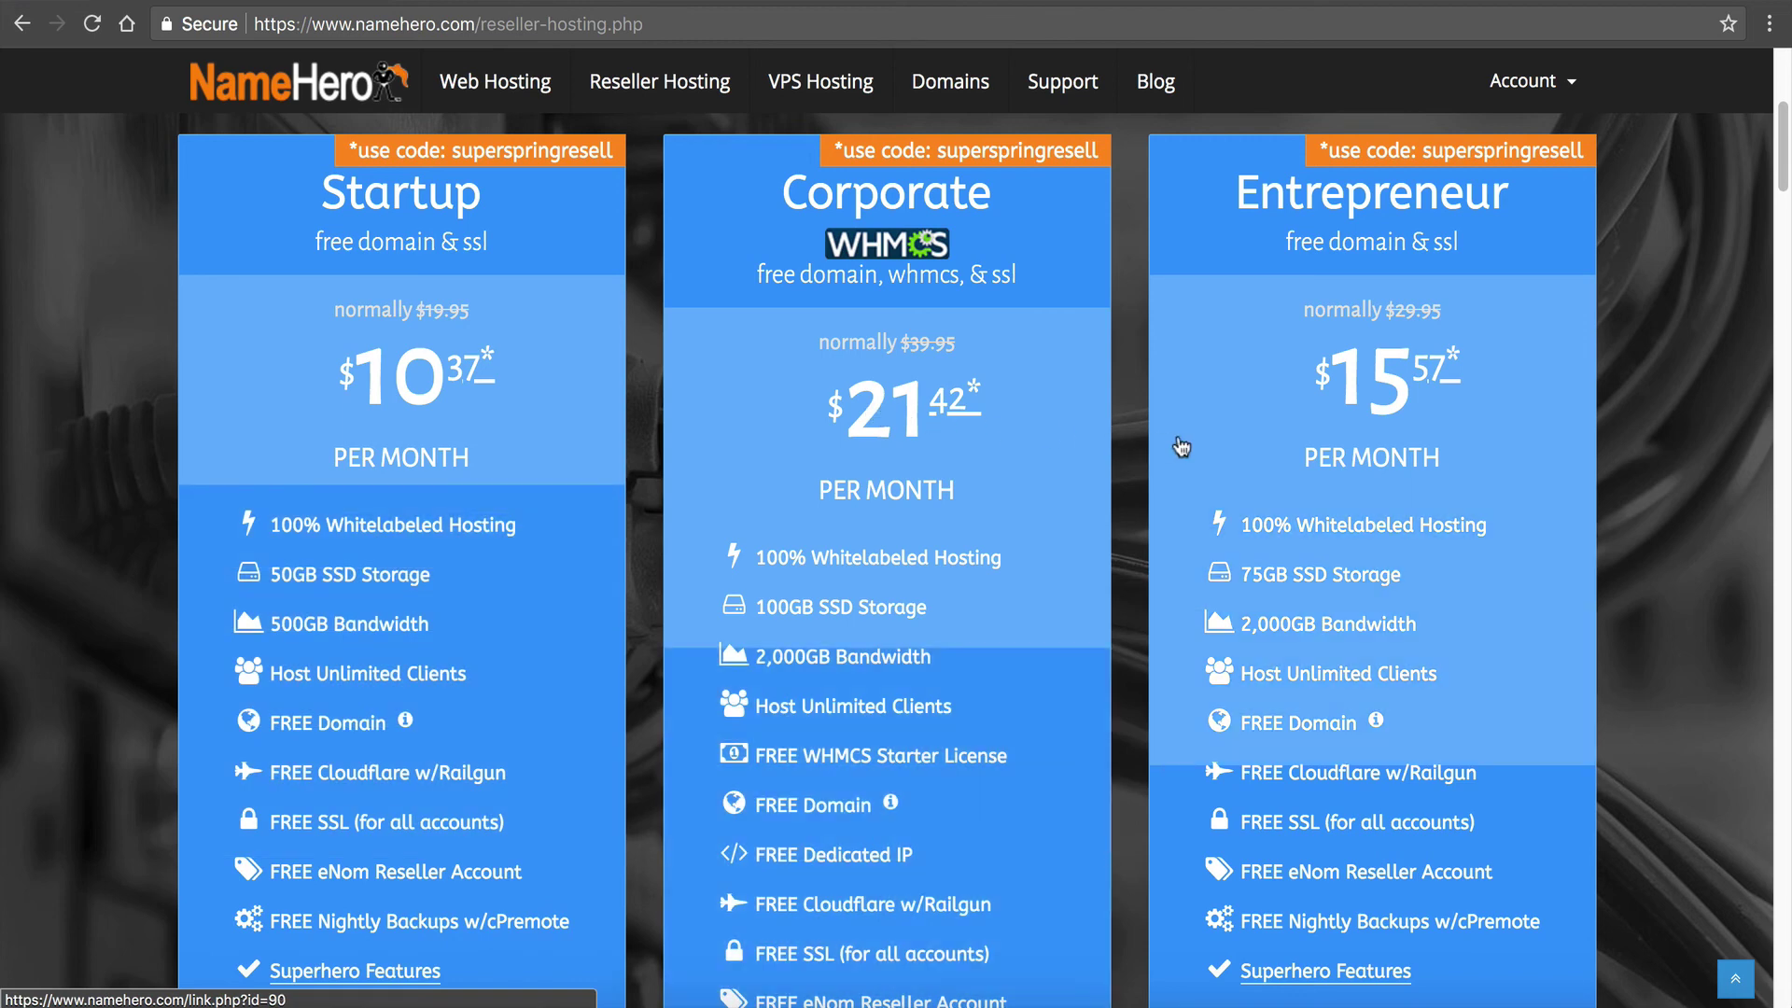
# Log in to the NameHero Client Area and open the Corporate Hero service for resellerhostingus.com.
pyautogui.click(1547, 87)
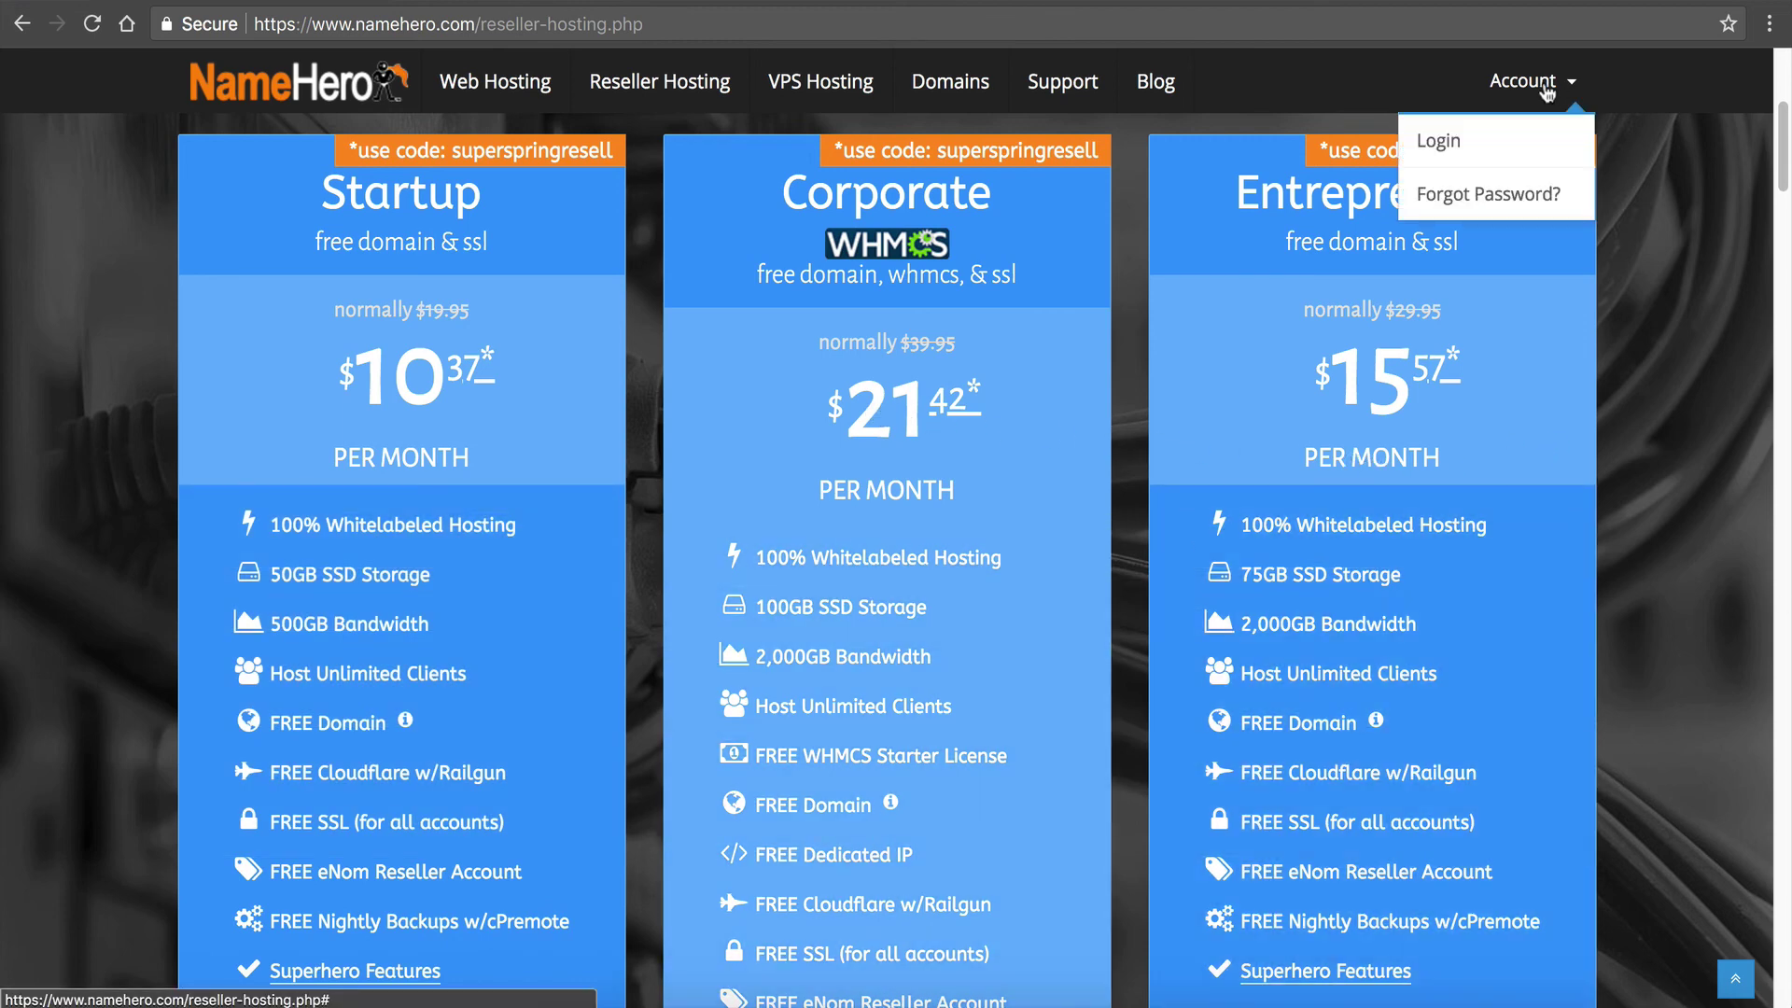
pyautogui.click(1442, 140)
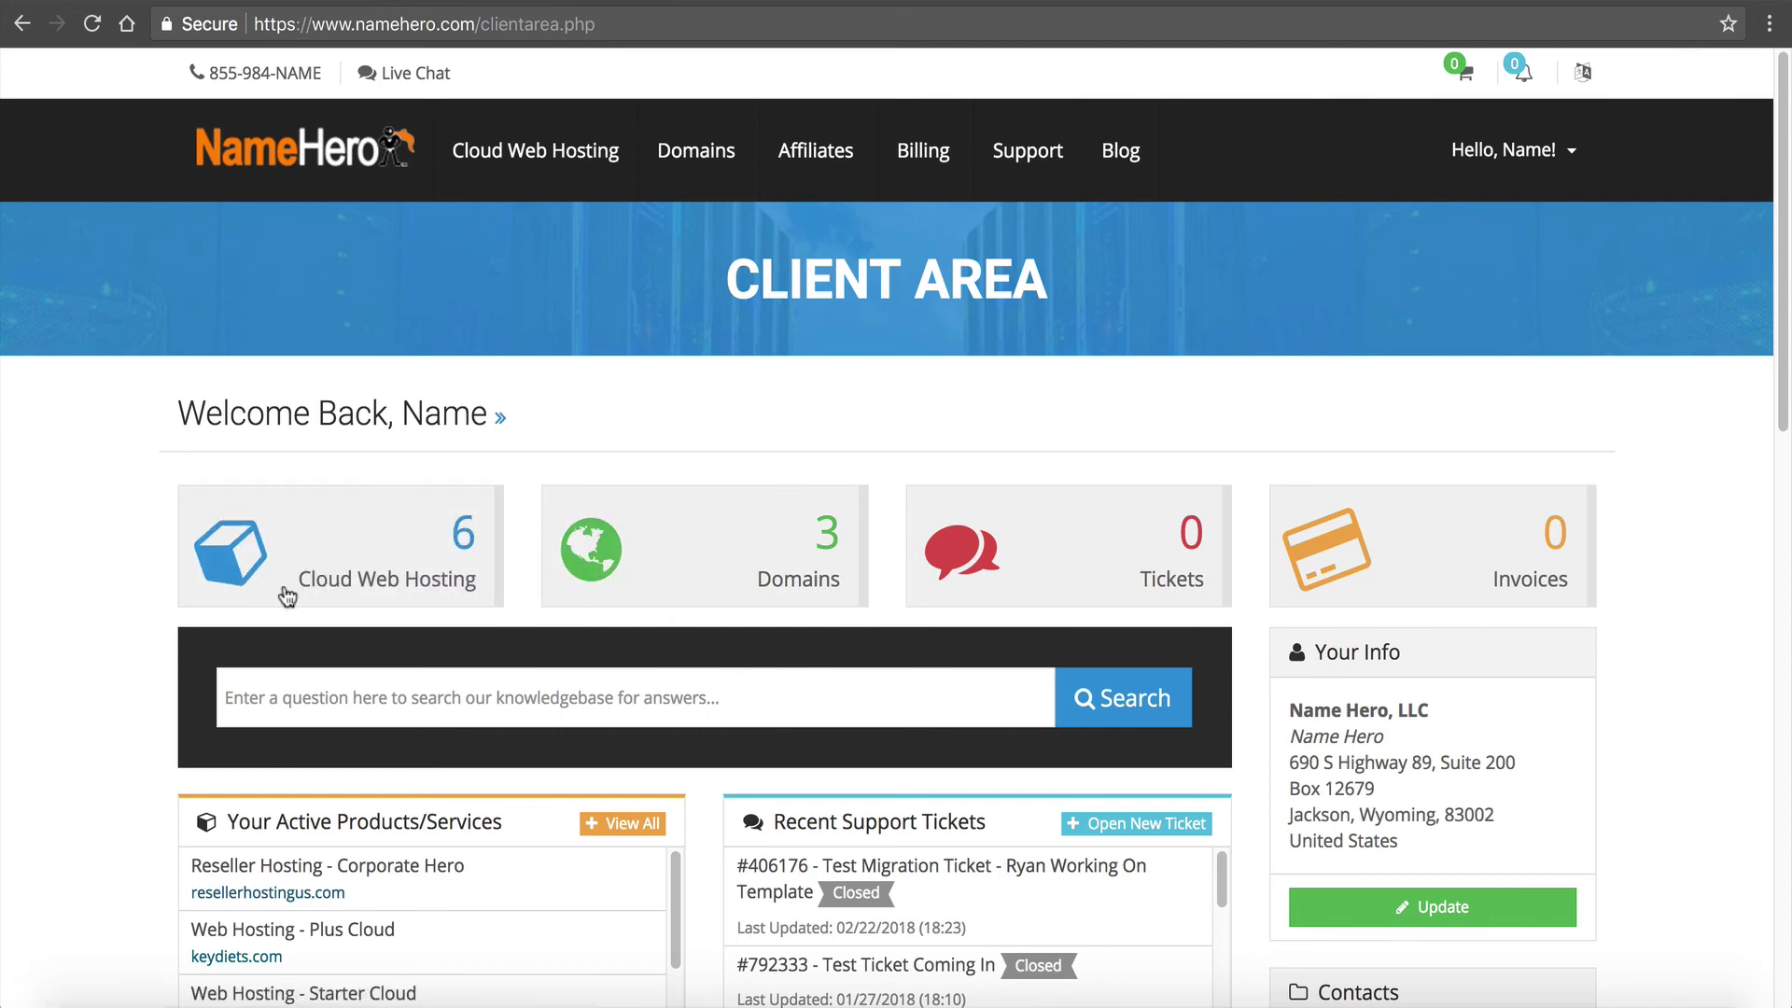
pyautogui.click(401, 589)
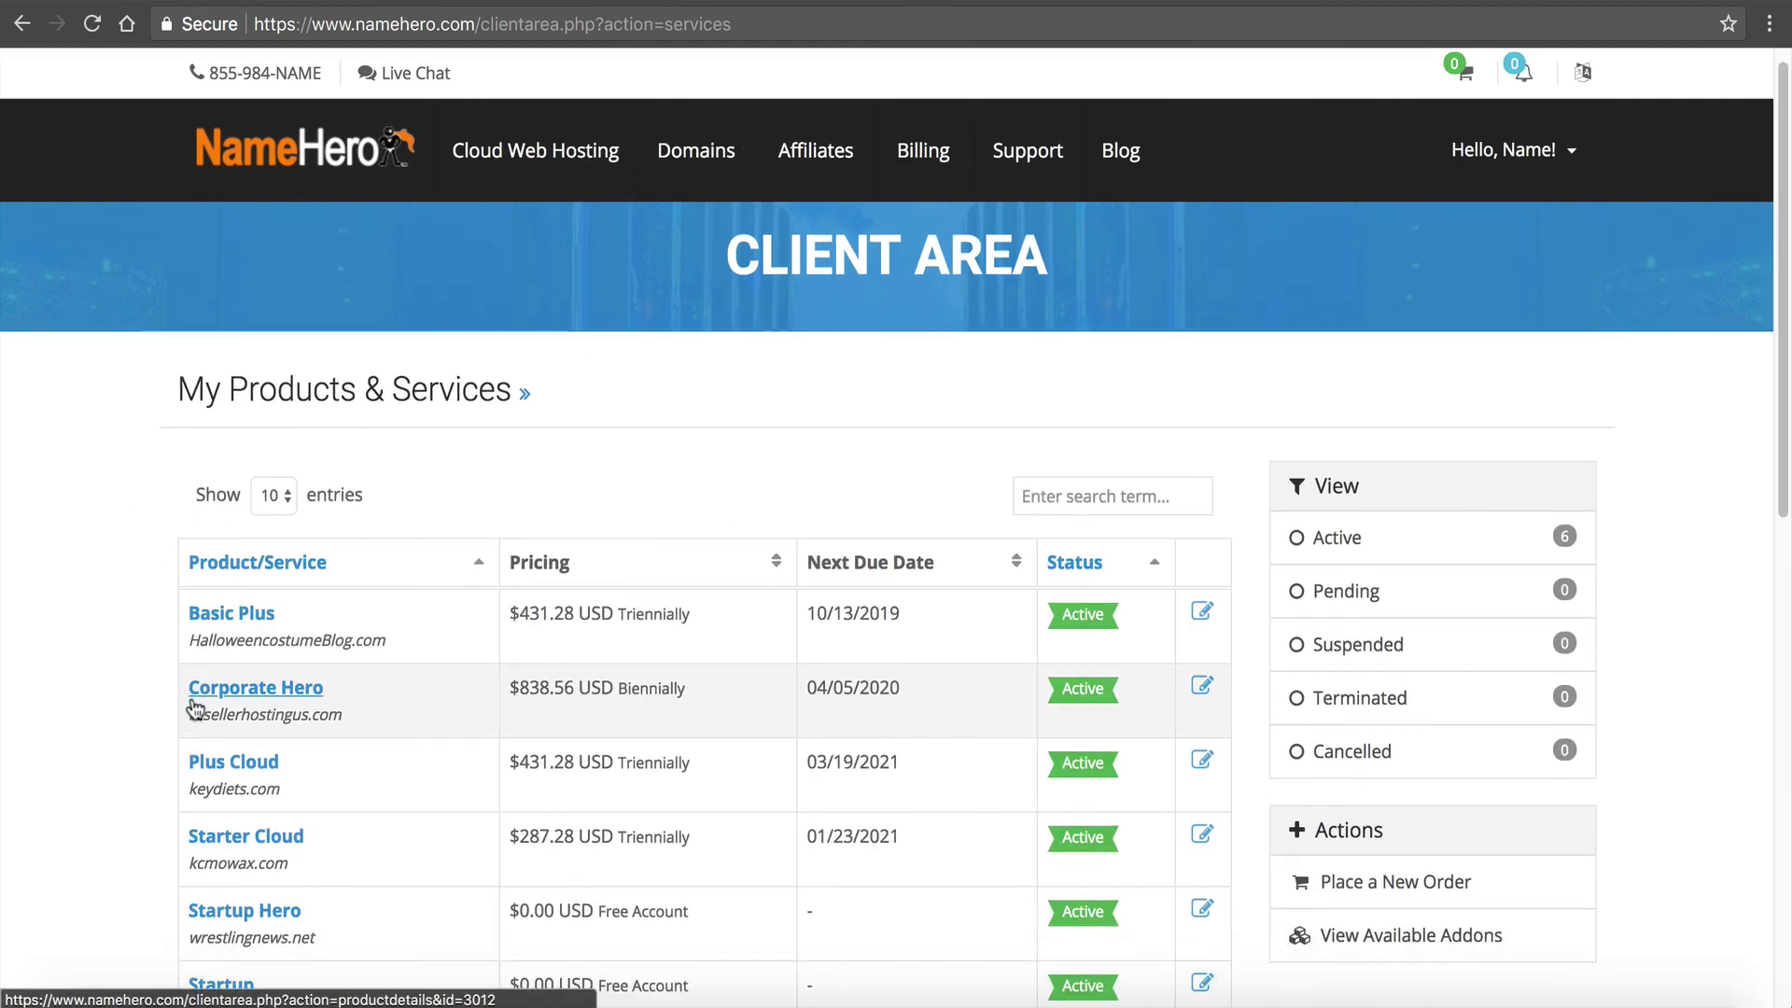
pyautogui.moveTo(355, 727); pyautogui.dragTo(190, 685)
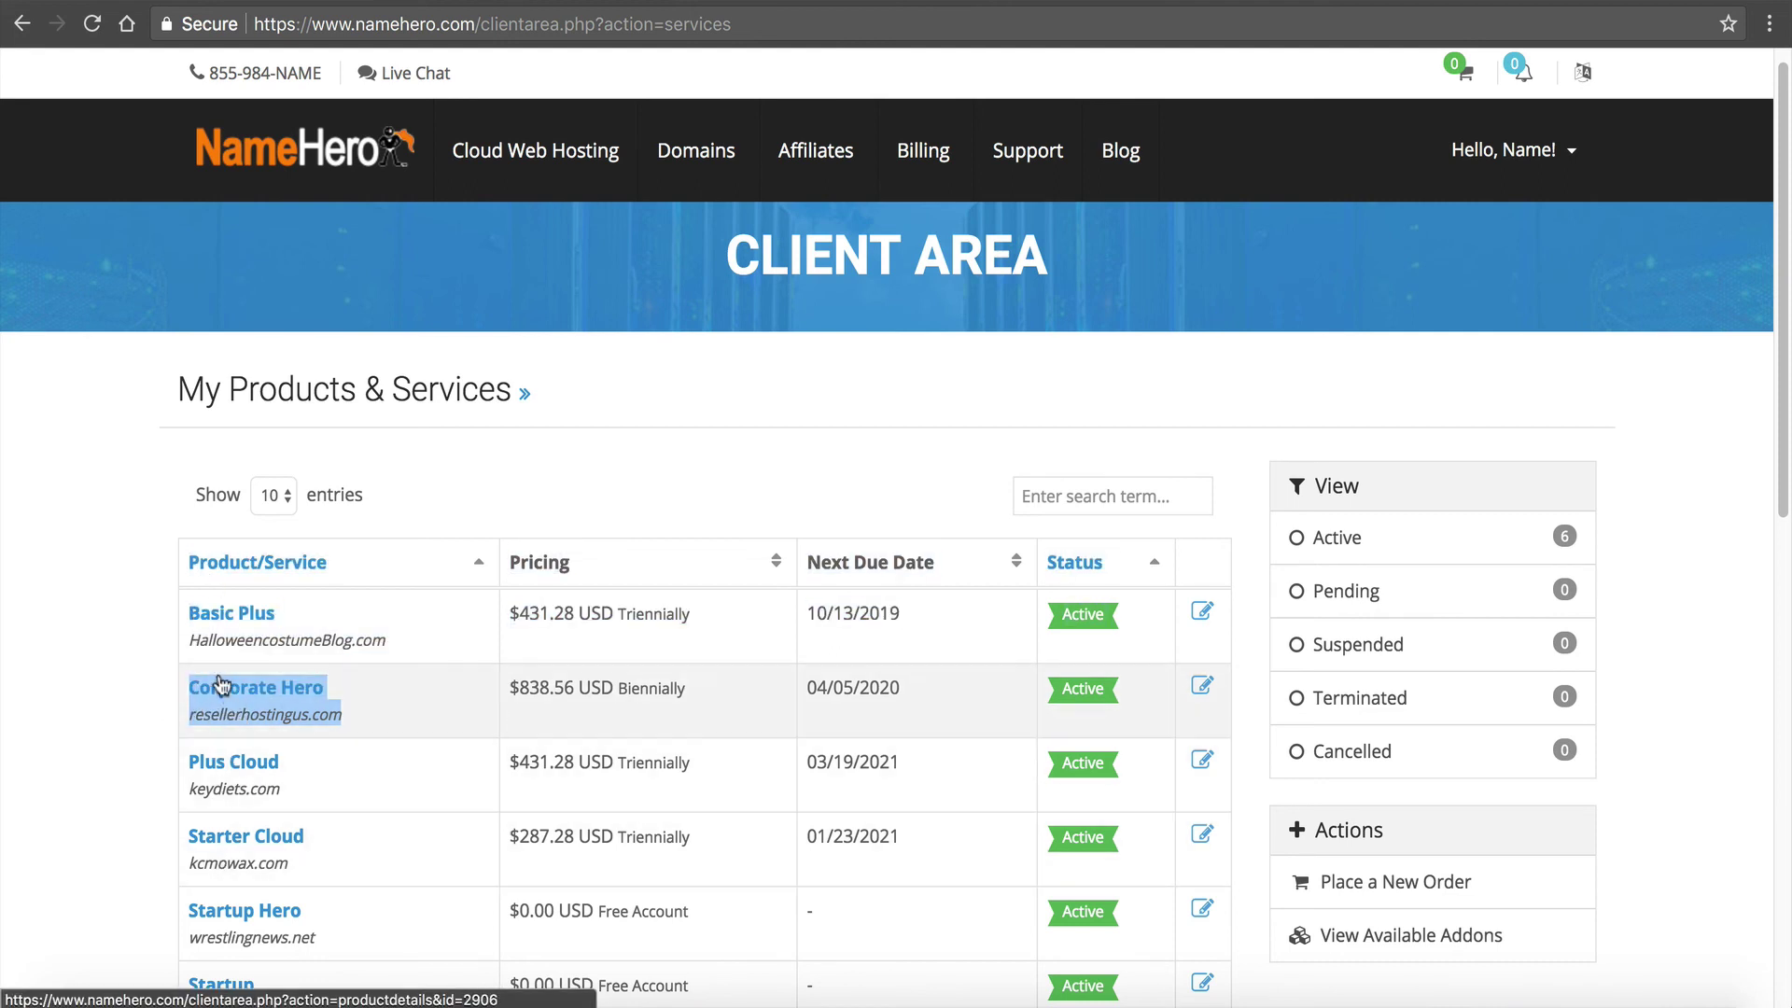
pyautogui.click(308, 692)
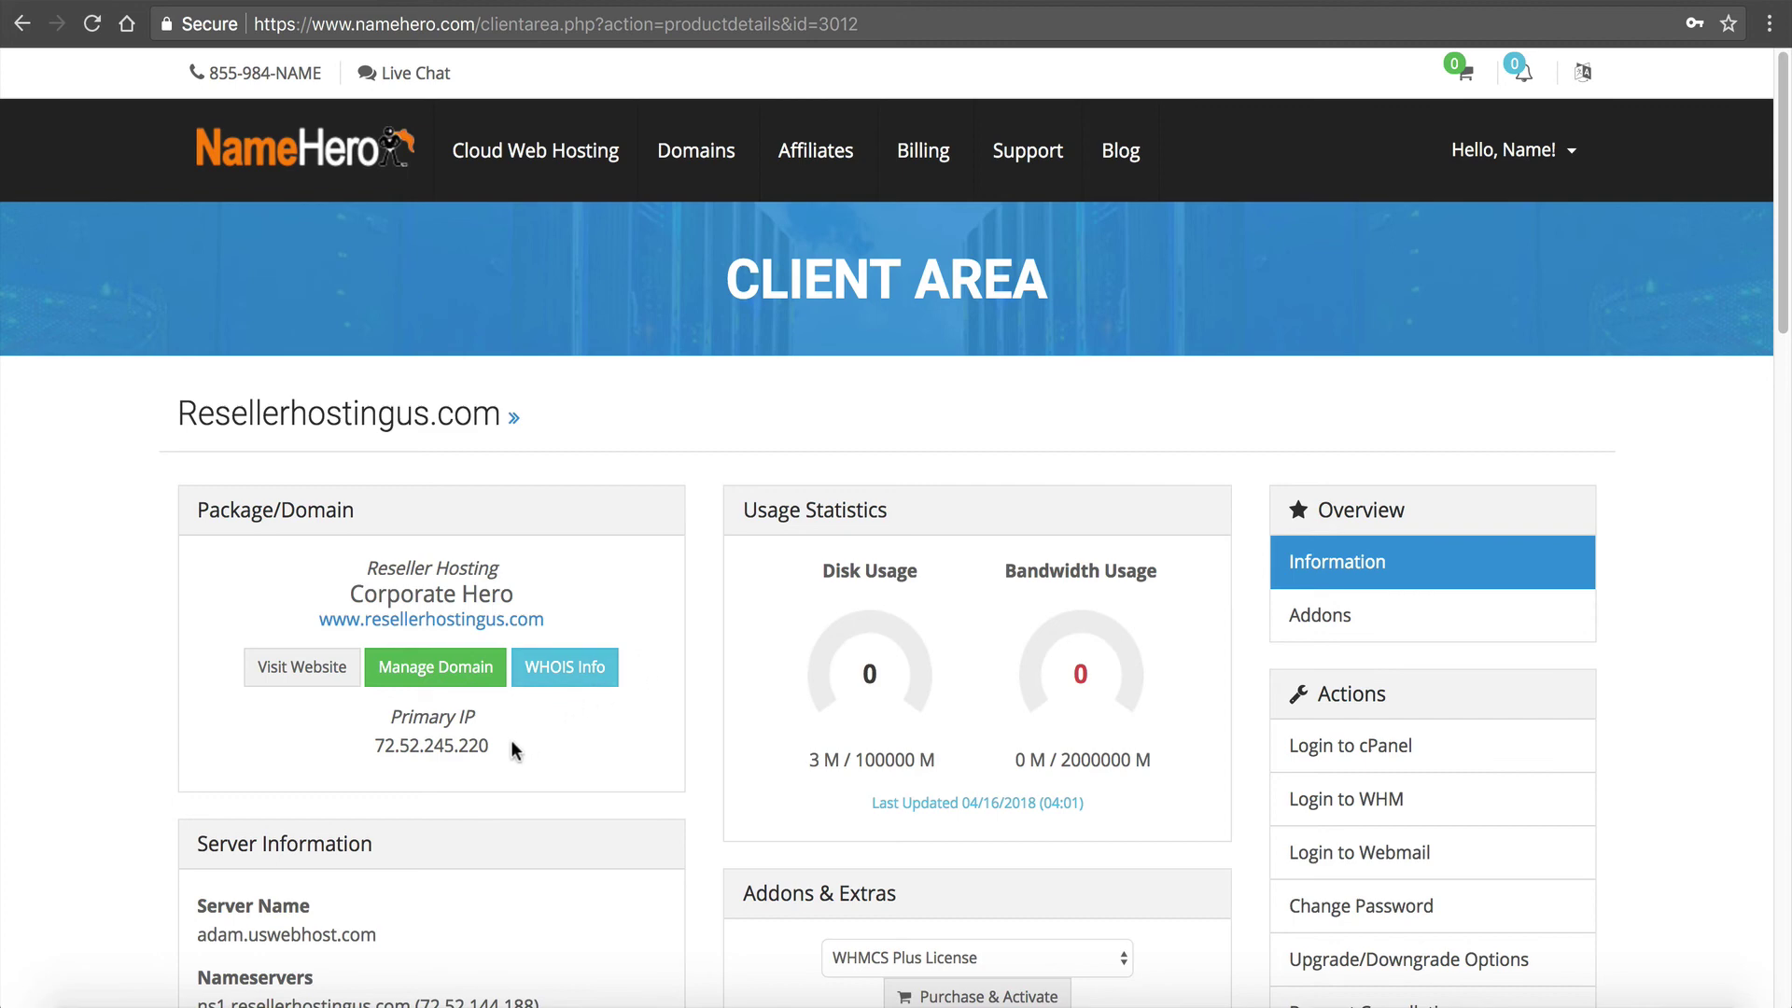
pyautogui.moveTo(508, 743); pyautogui.dragTo(397, 744)
pyautogui.click(393, 756)
pyautogui.moveTo(823, 569)
pyautogui.mouseDown()
pyautogui.moveTo(1056, 616)
pyautogui.moveTo(1120, 785)
pyautogui.mouseUp()
pyautogui.click(1132, 791)
pyautogui.moveTo(1106, 796); pyautogui.dragTo(857, 810)
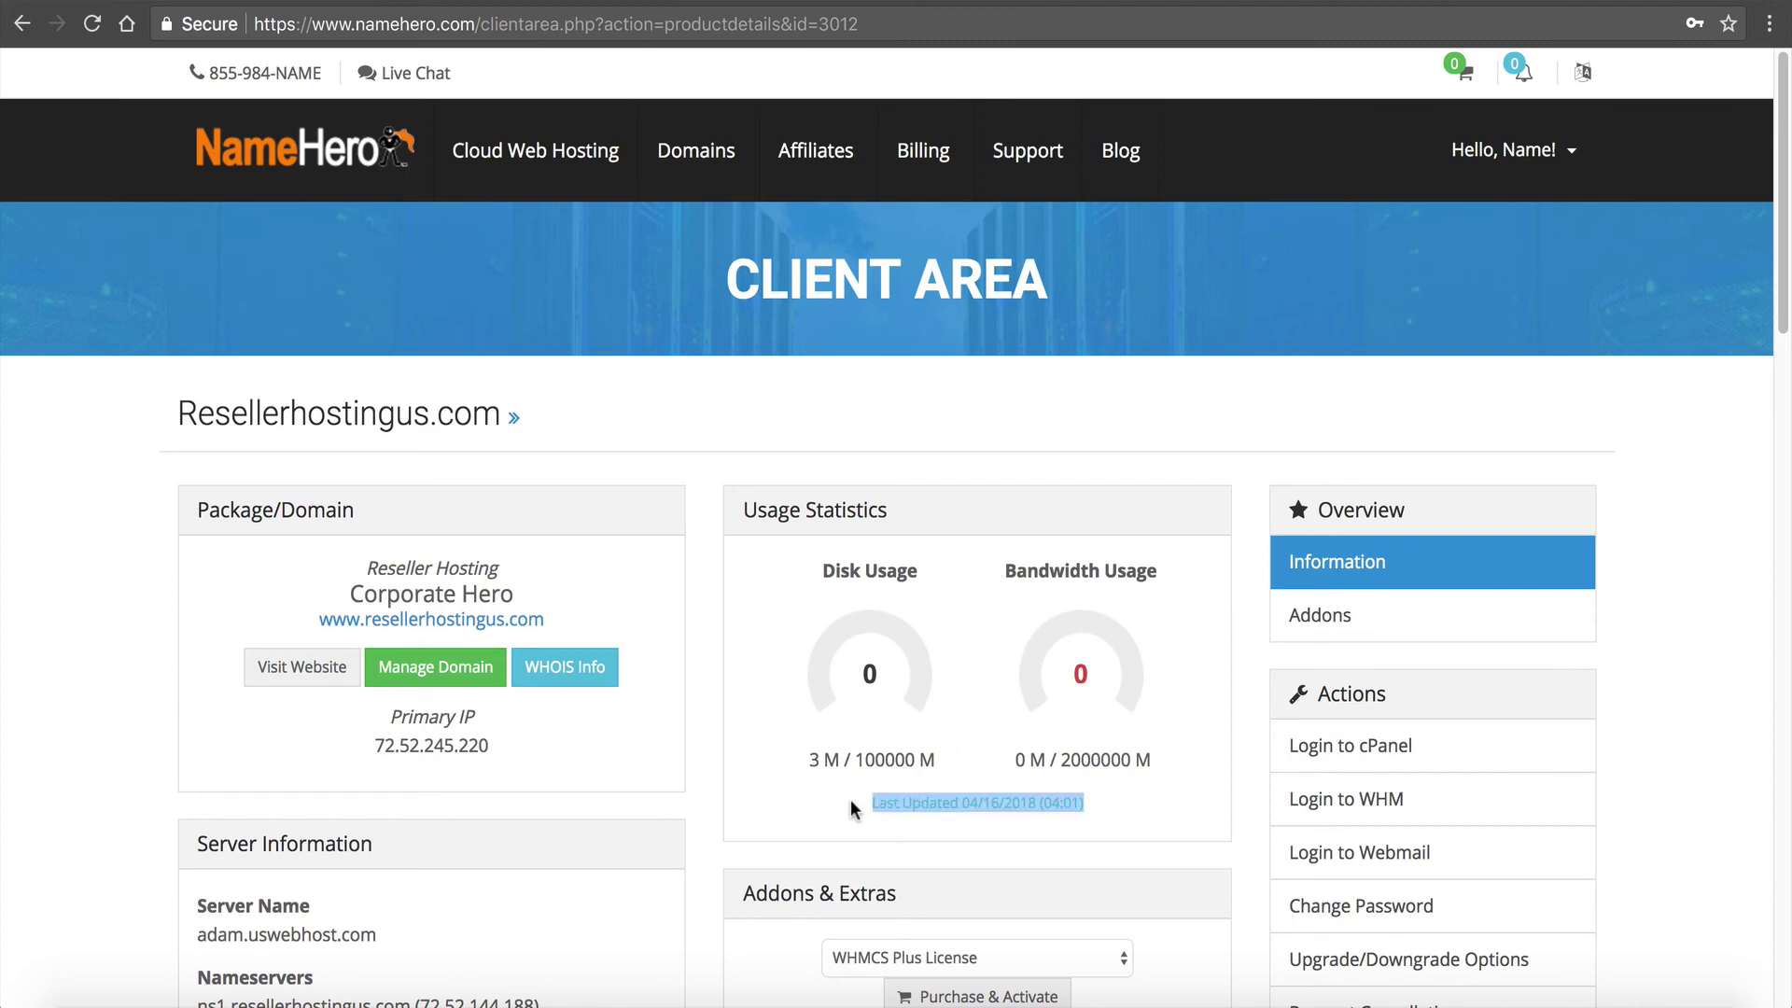
pyautogui.click(1137, 834)
pyautogui.scroll(-1, 879, 692)
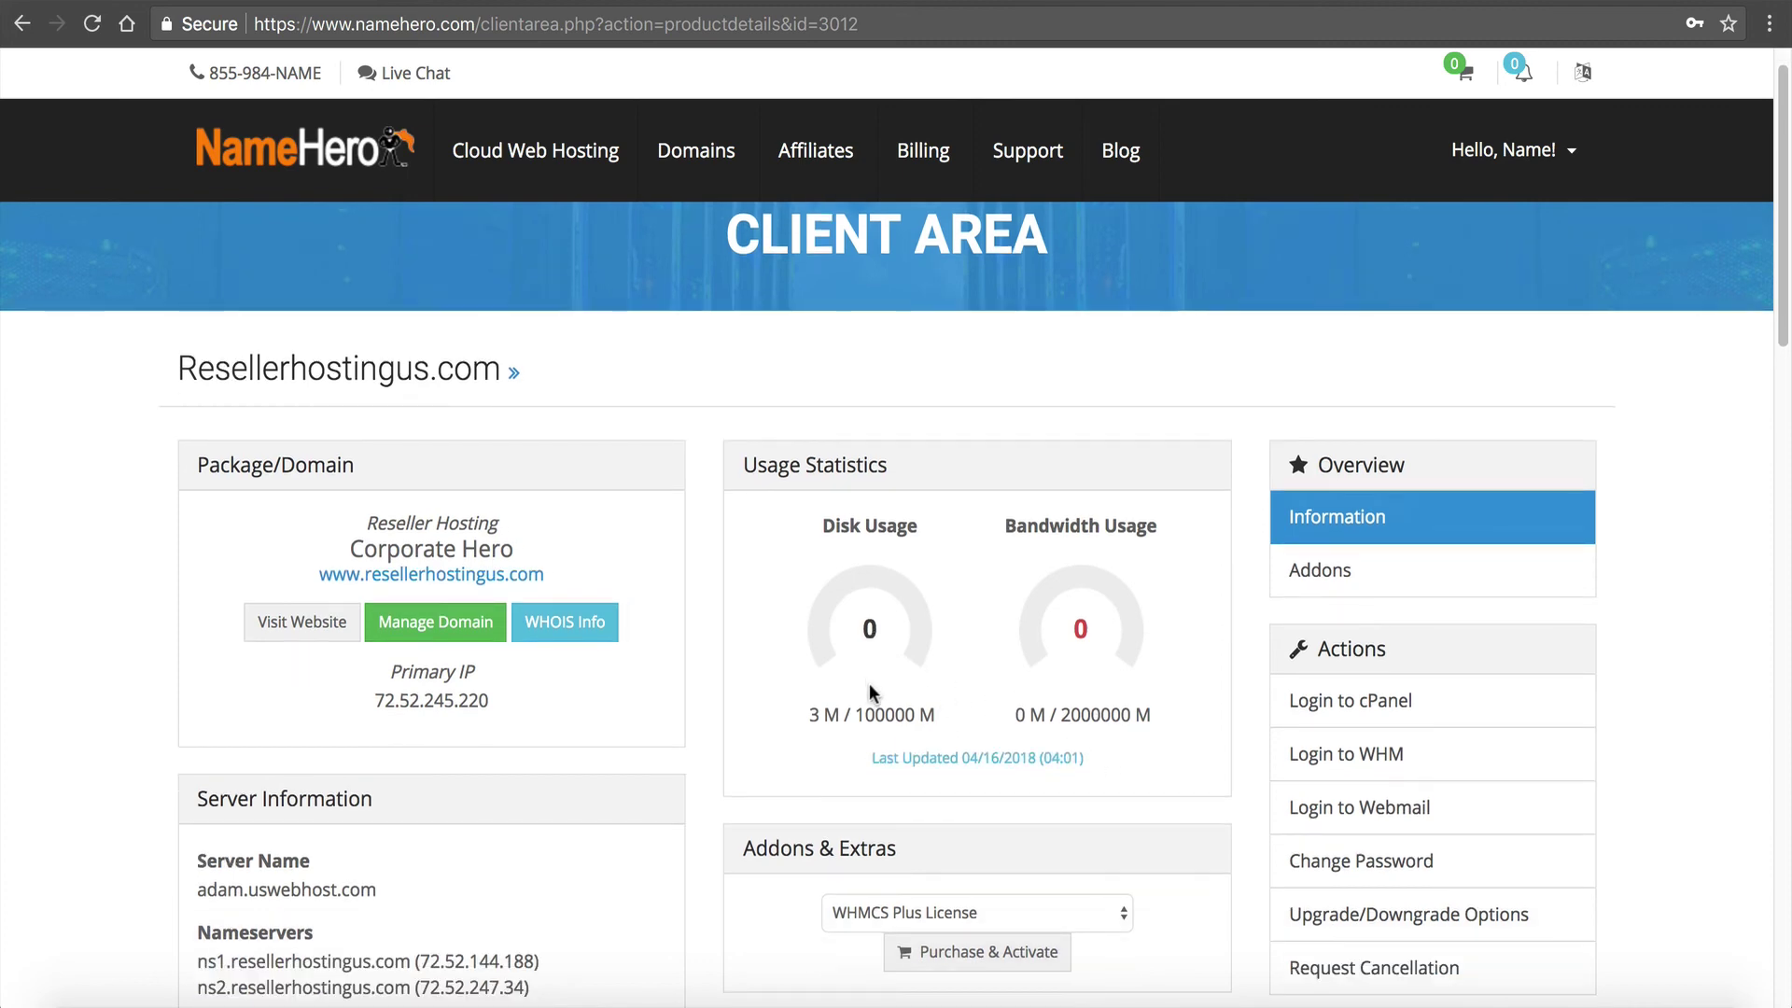
pyautogui.scroll(-3, 871, 696)
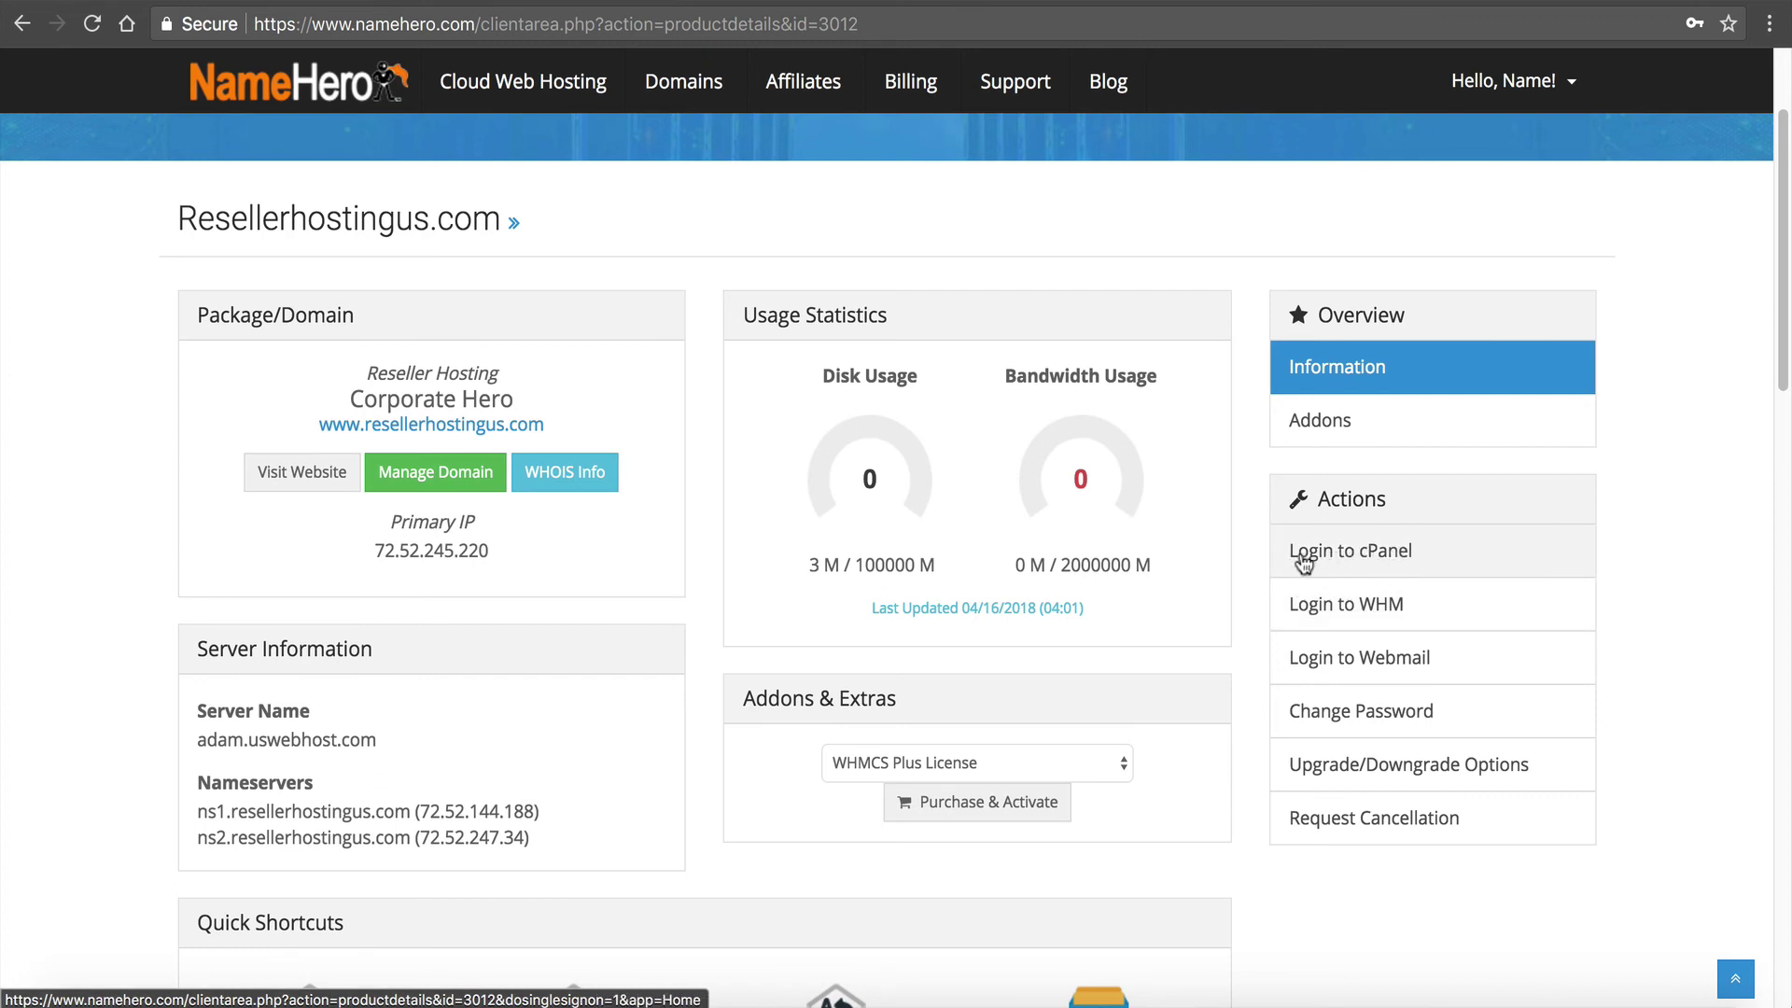
# Log in to cPanel, then edit the address bar hostname to reach WHM on adam.uswebhost.com.
pyautogui.moveTo(575, 429); pyautogui.dragTo(391, 428)
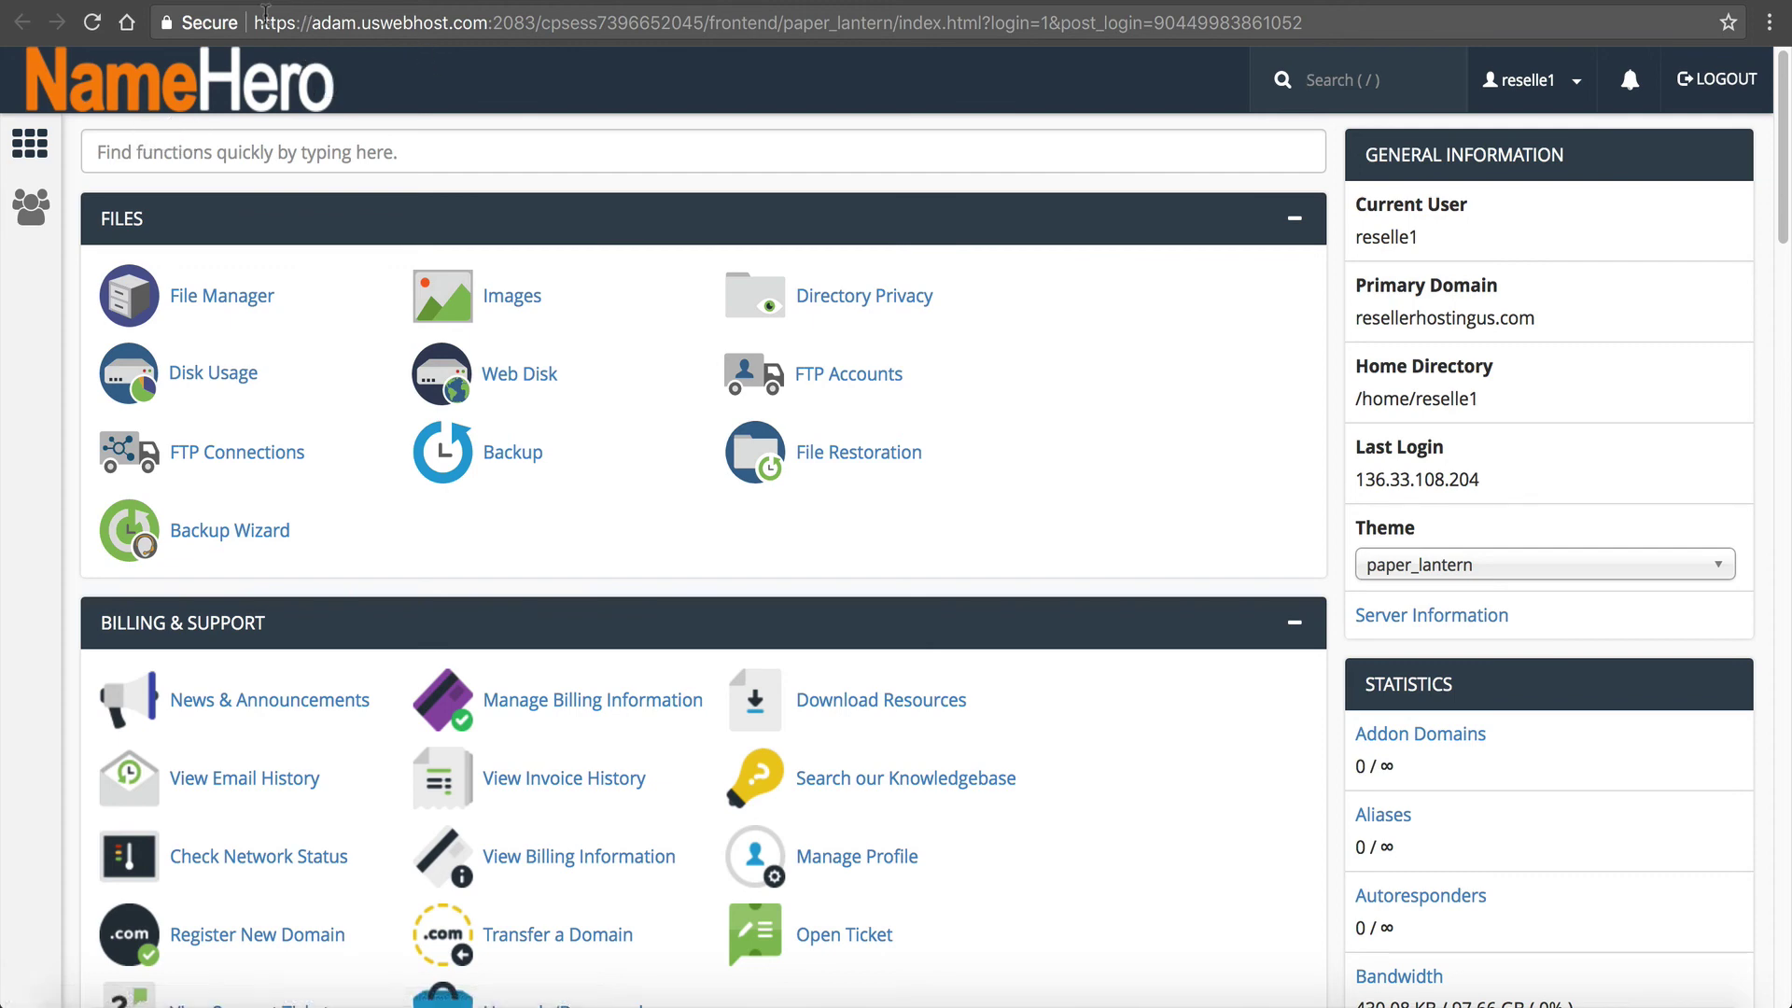
pyautogui.moveTo(311, 22); pyautogui.dragTo(485, 23)
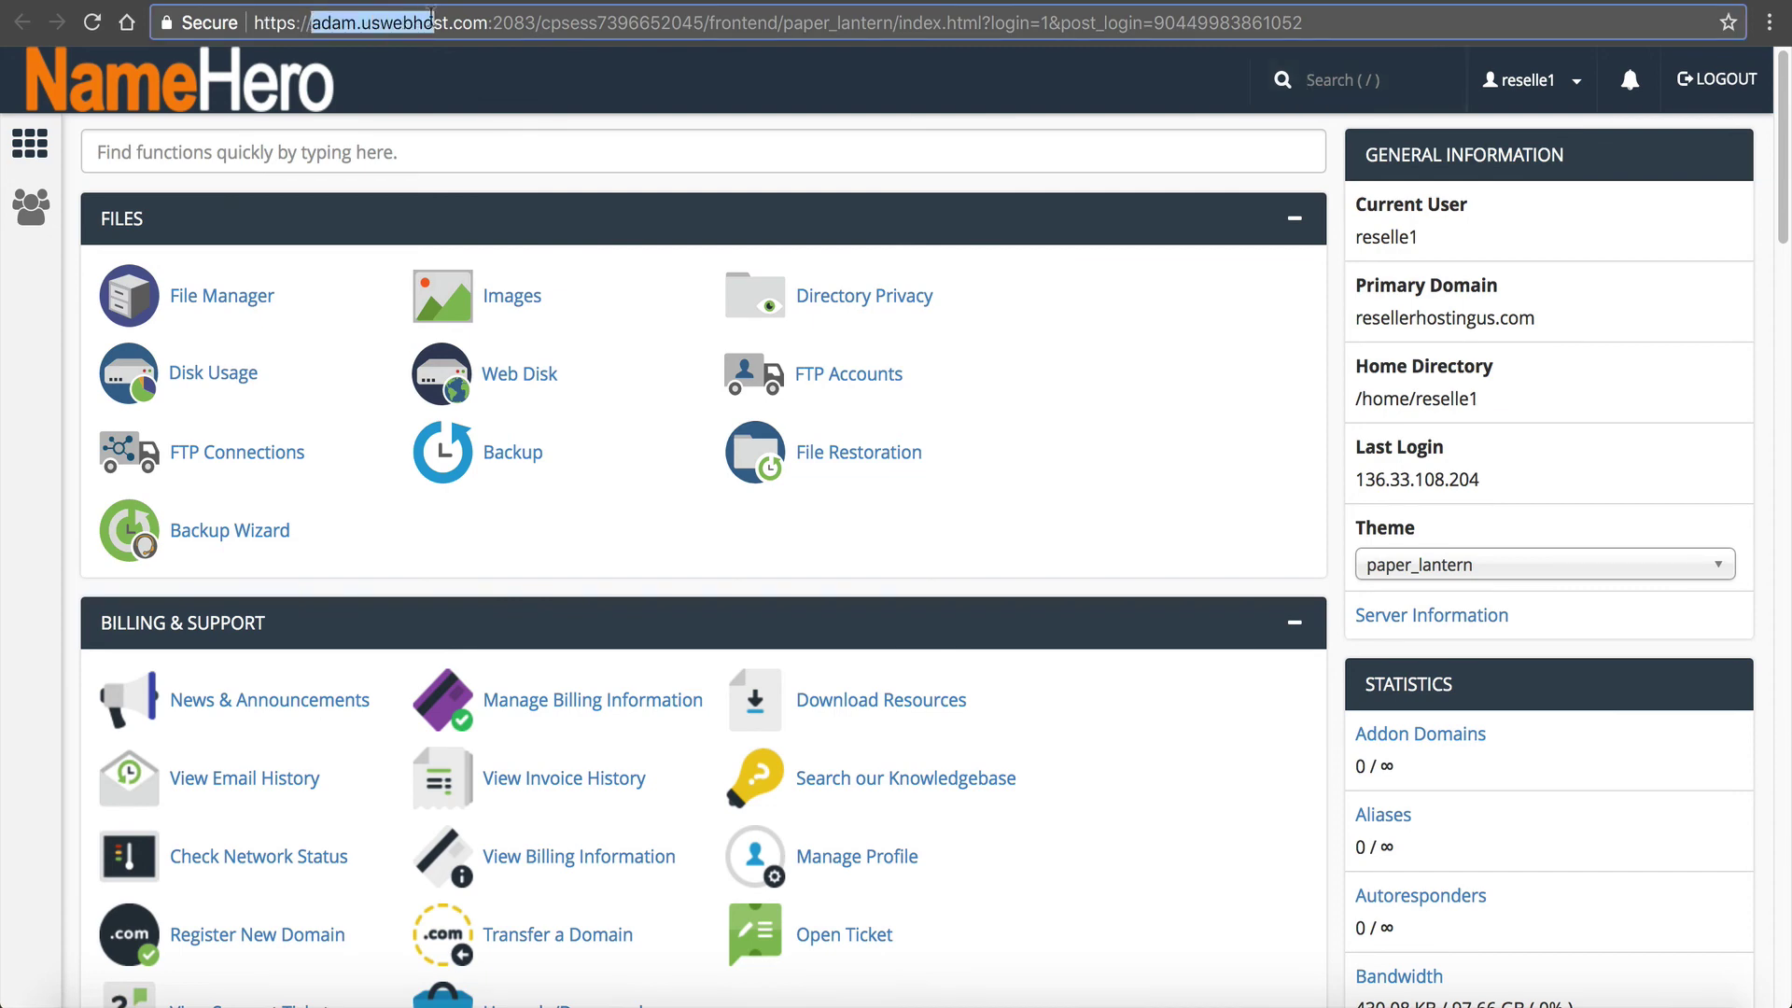
pyautogui.click(361, 23)
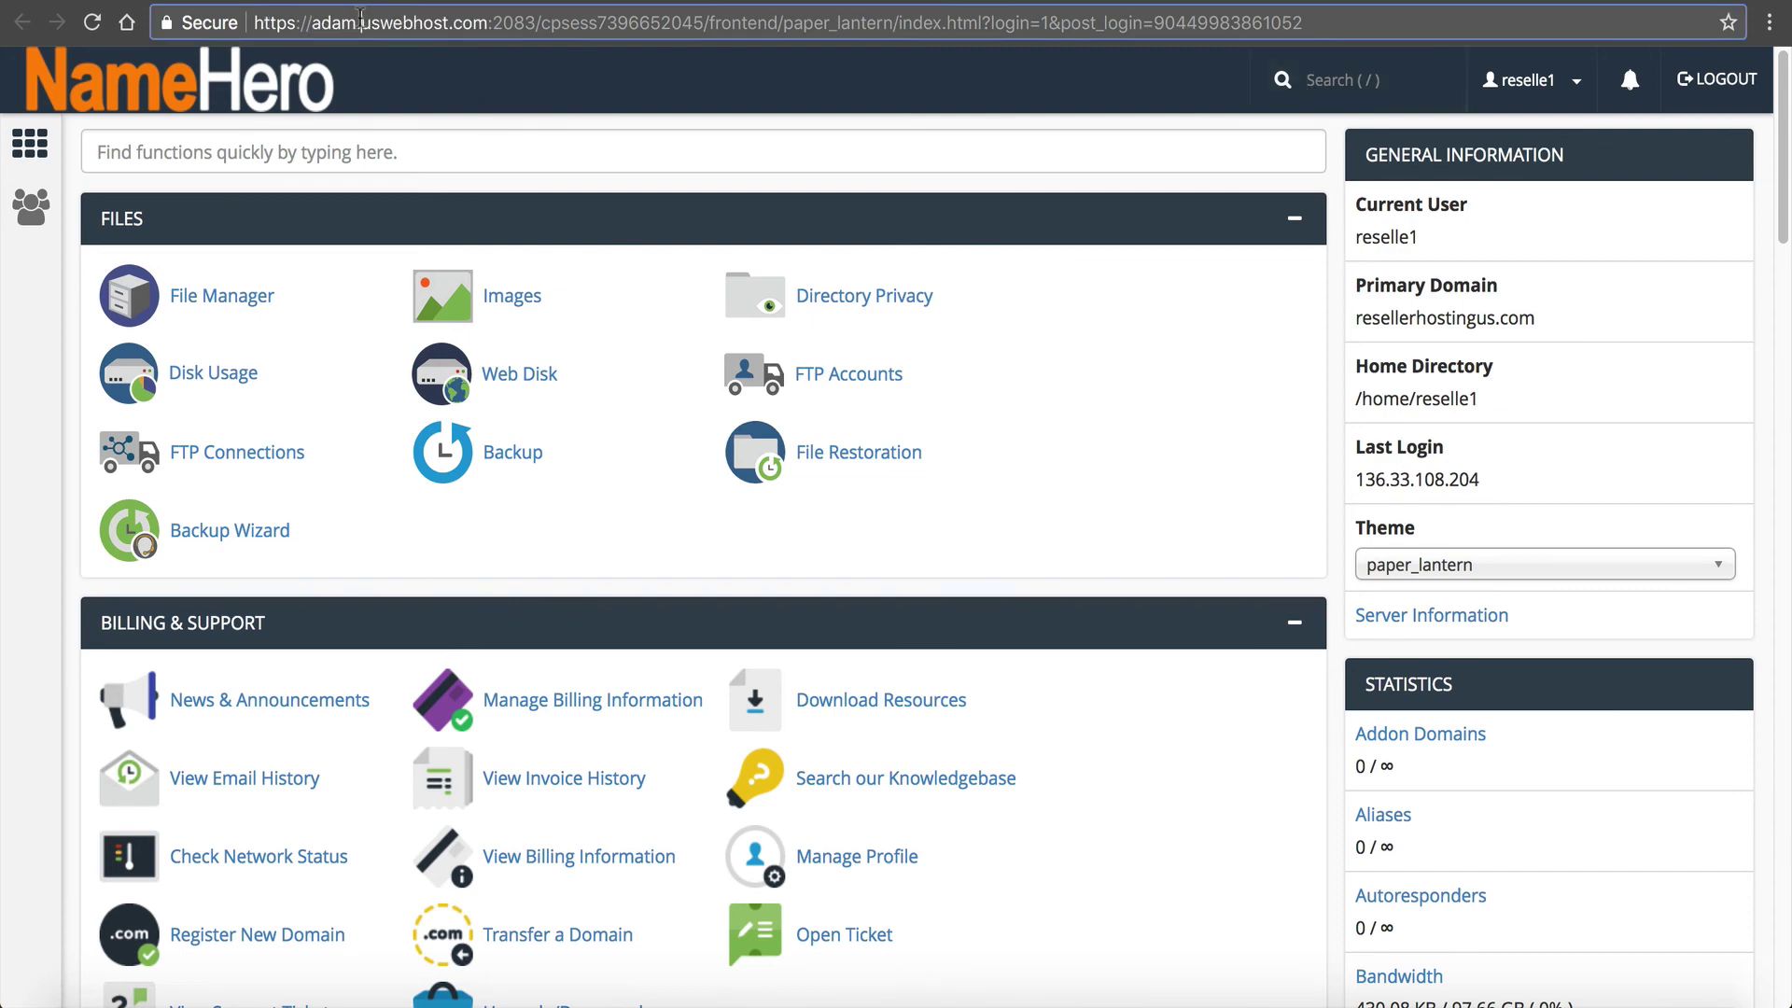
pyautogui.moveTo(362, 23); pyautogui.dragTo(486, 22)
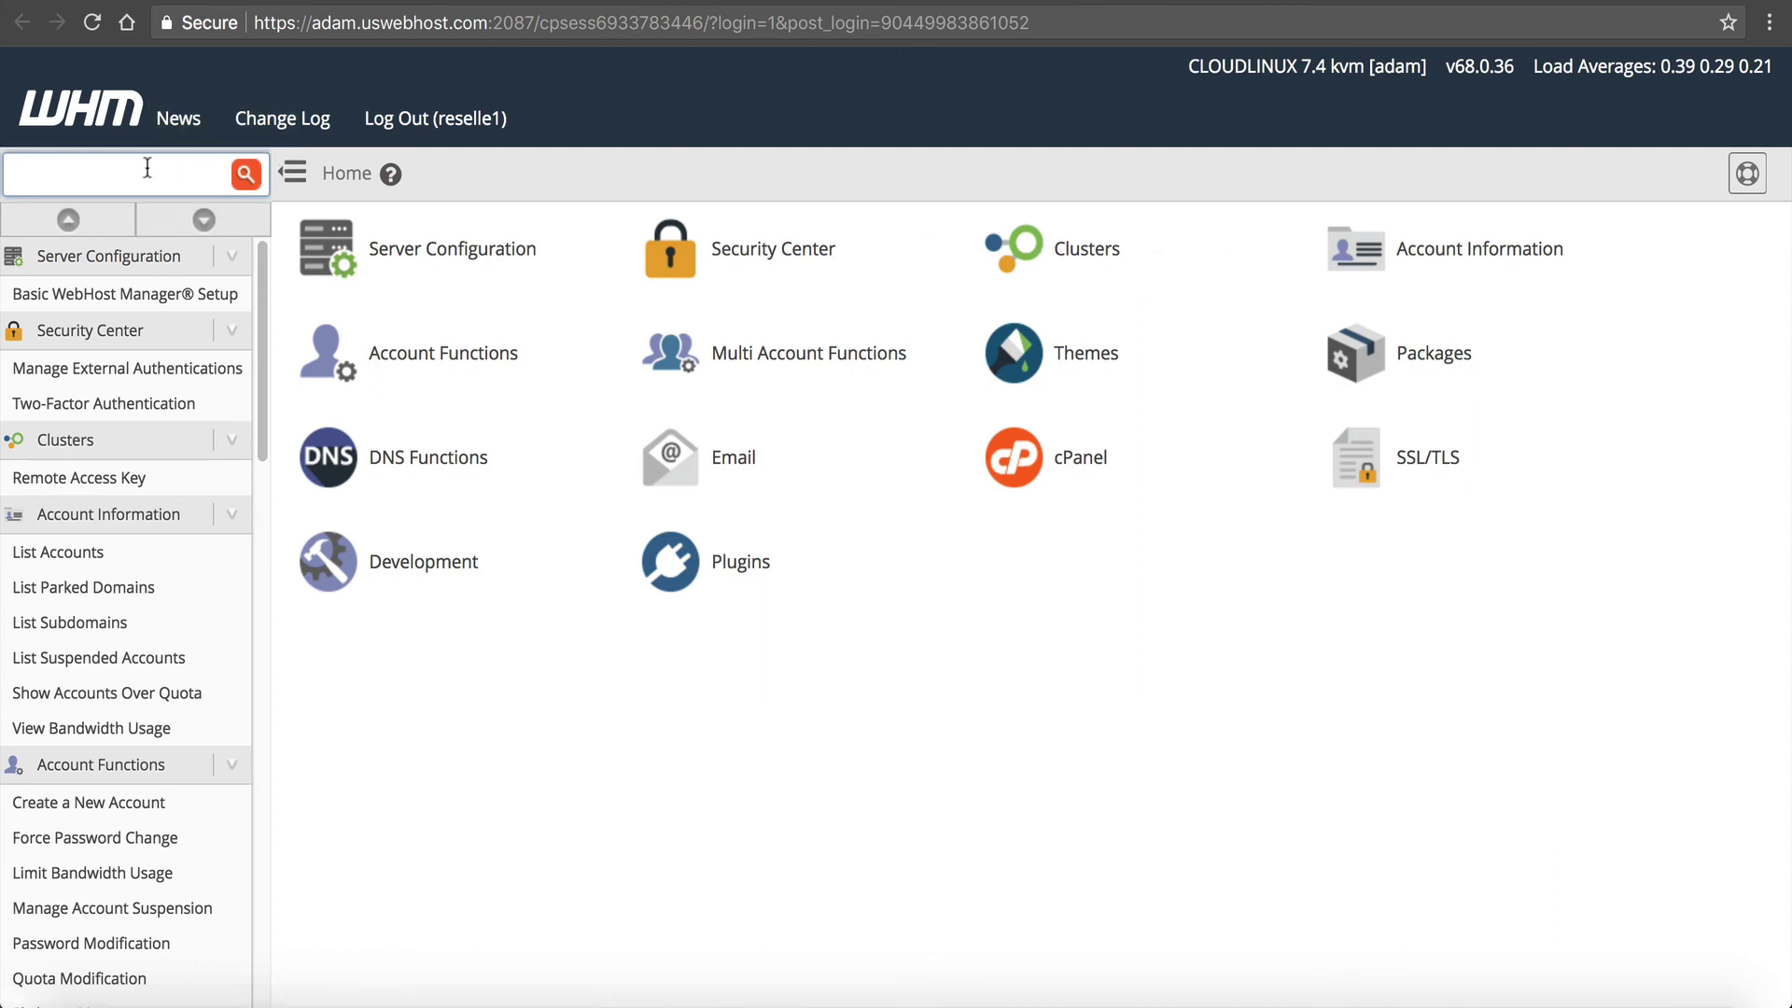
pyautogui.write('cu')
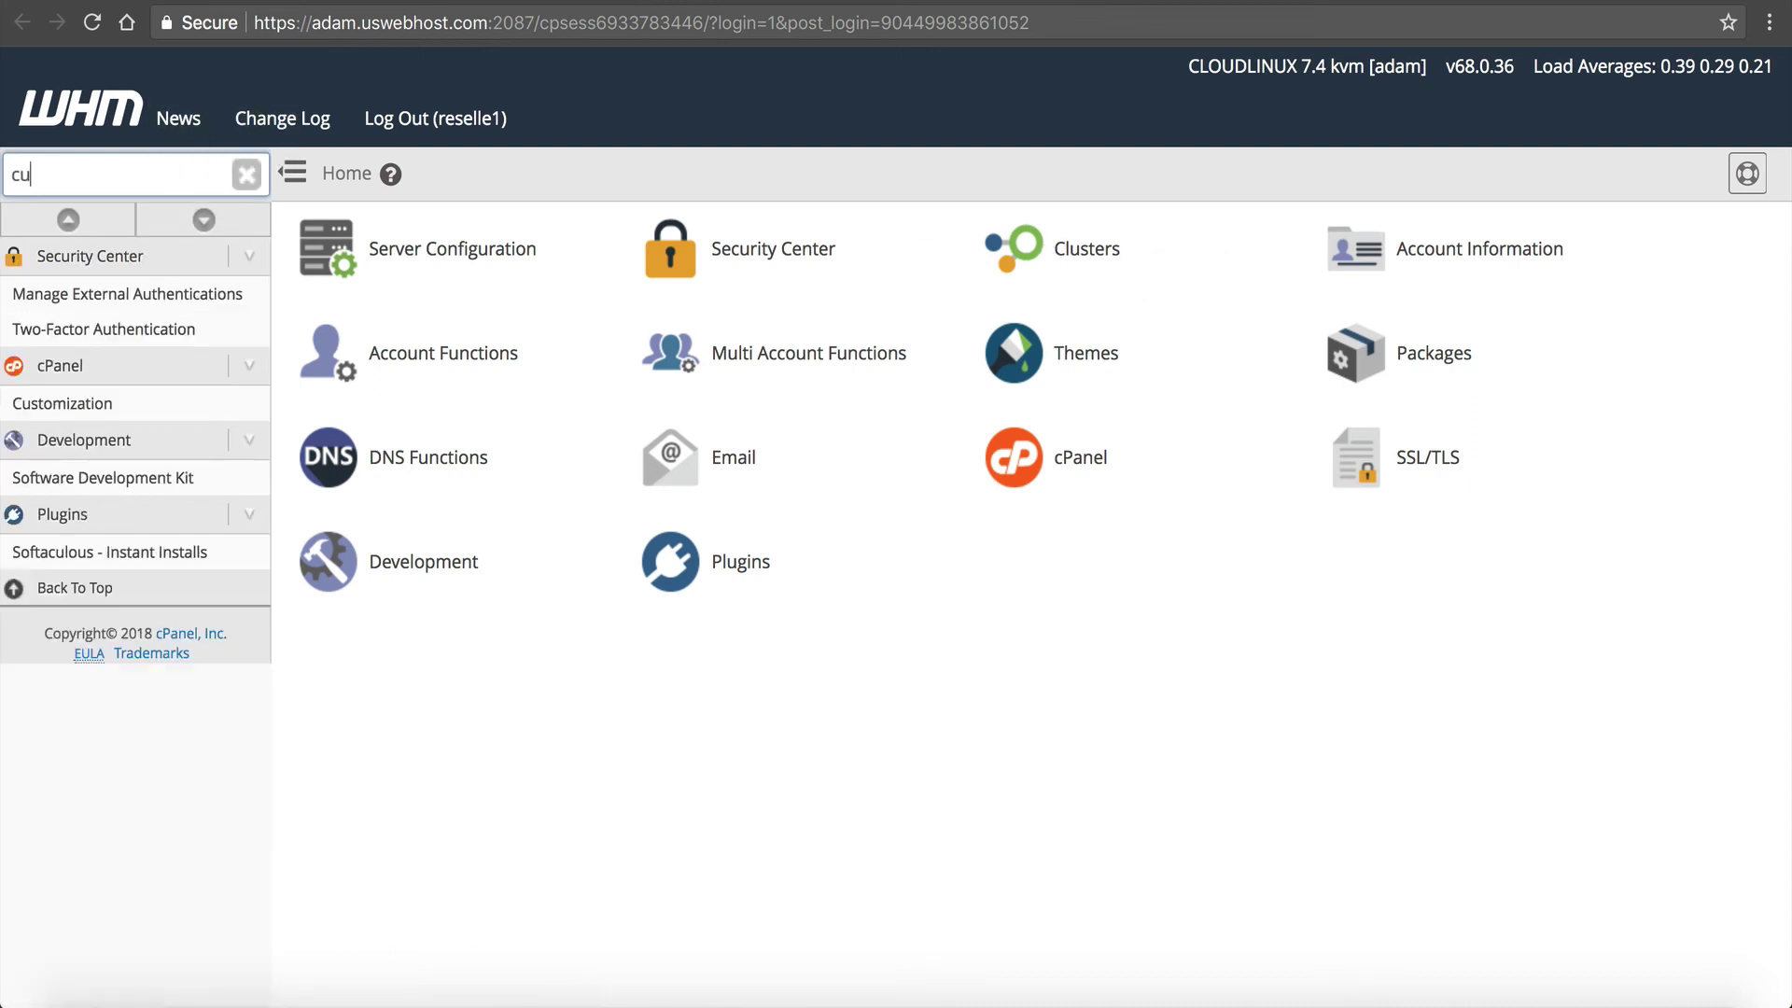
pyautogui.write('s')
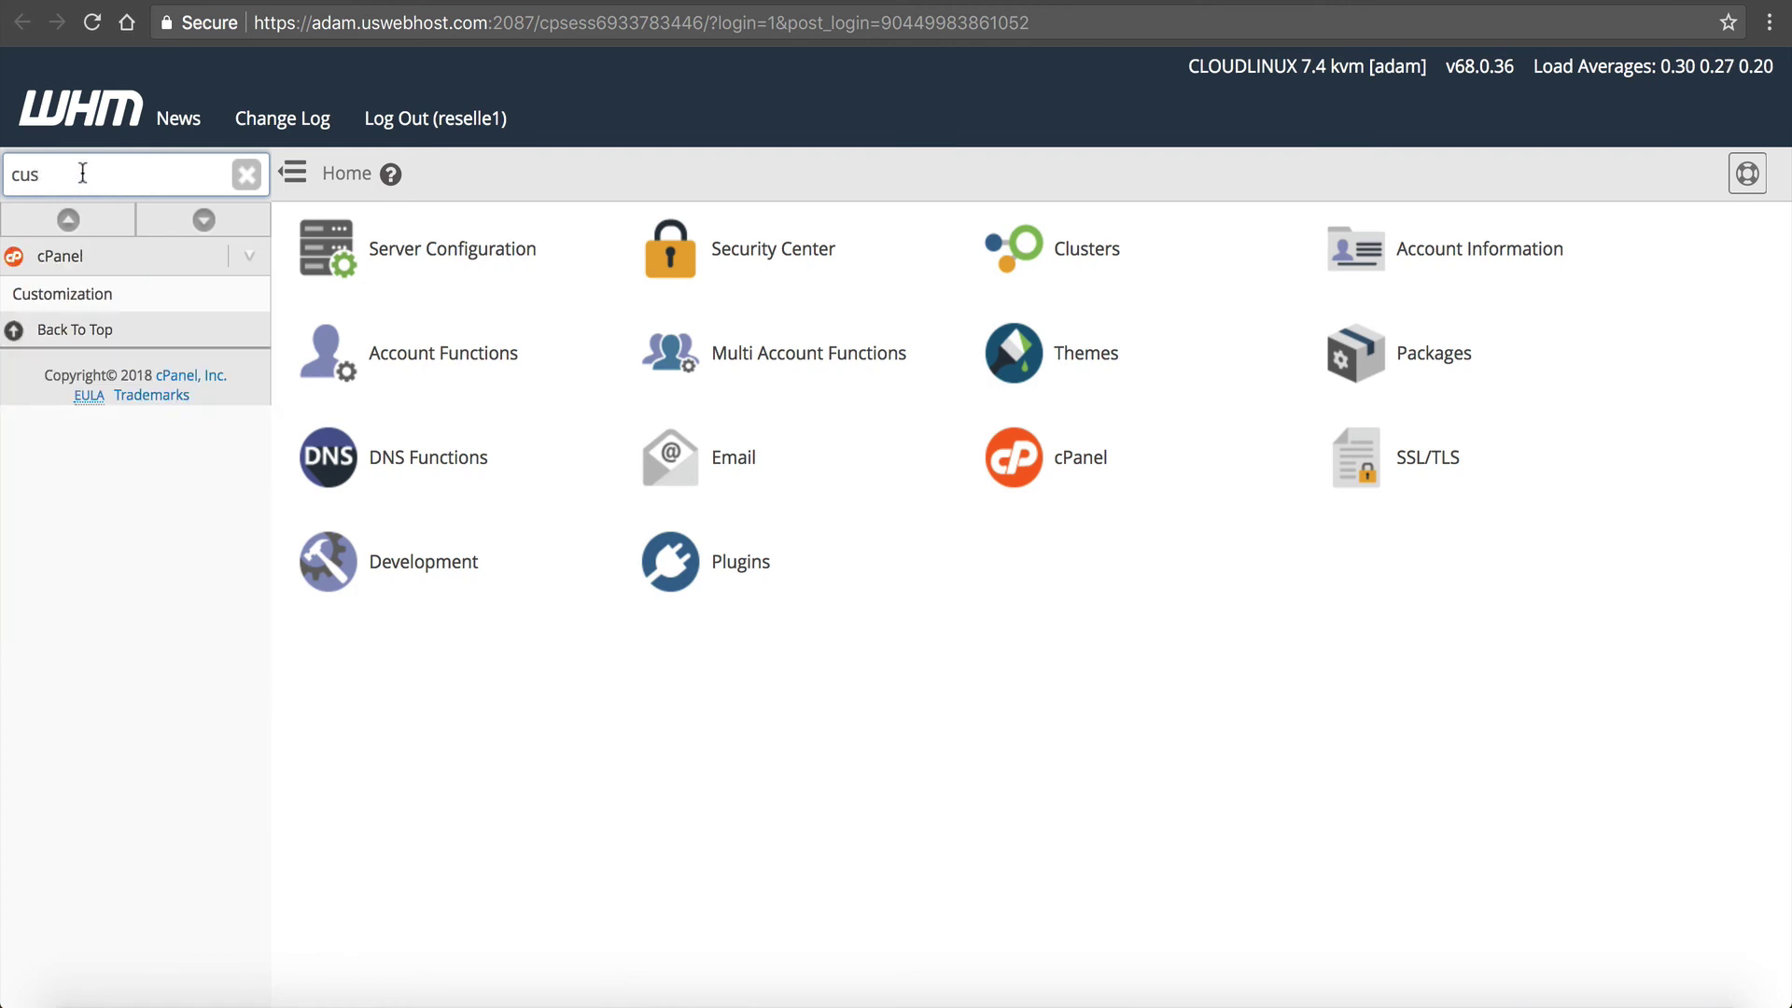
# Find cPanel Customization with the 'cus' search and enter ResellerHostingUS as the company name.
pyautogui.moveTo(84, 174); pyautogui.dragTo(3, 174)
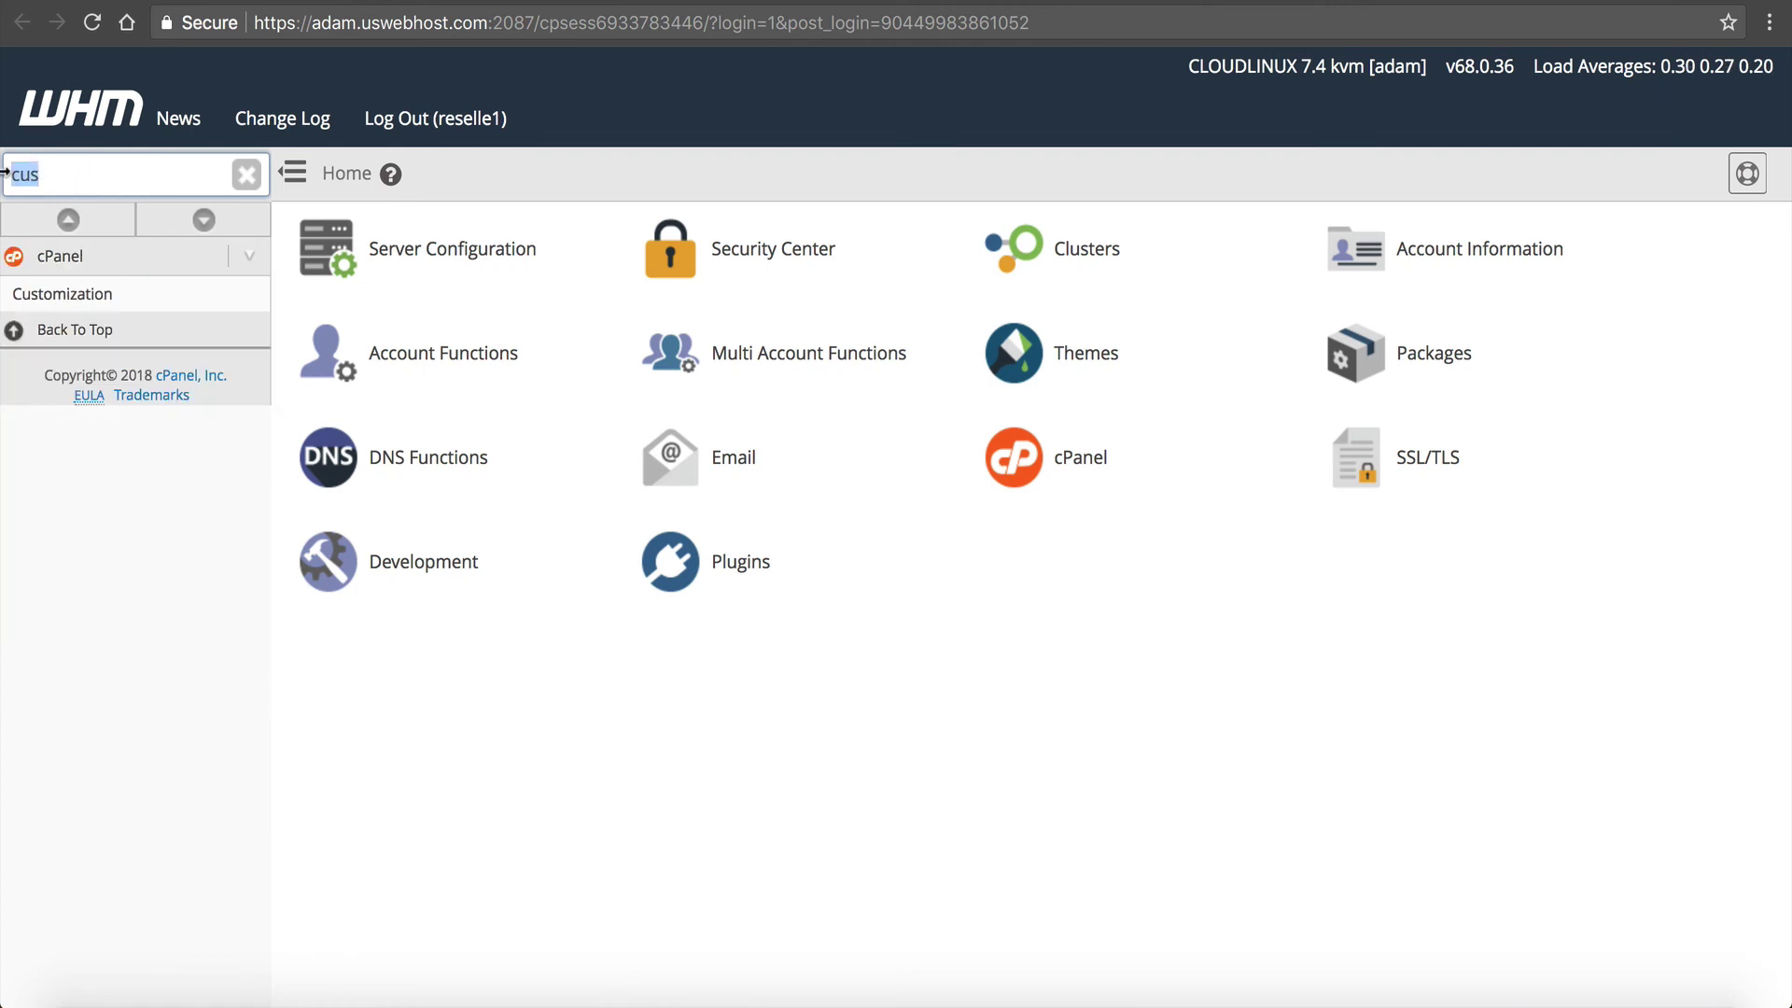
pyautogui.click(63, 297)
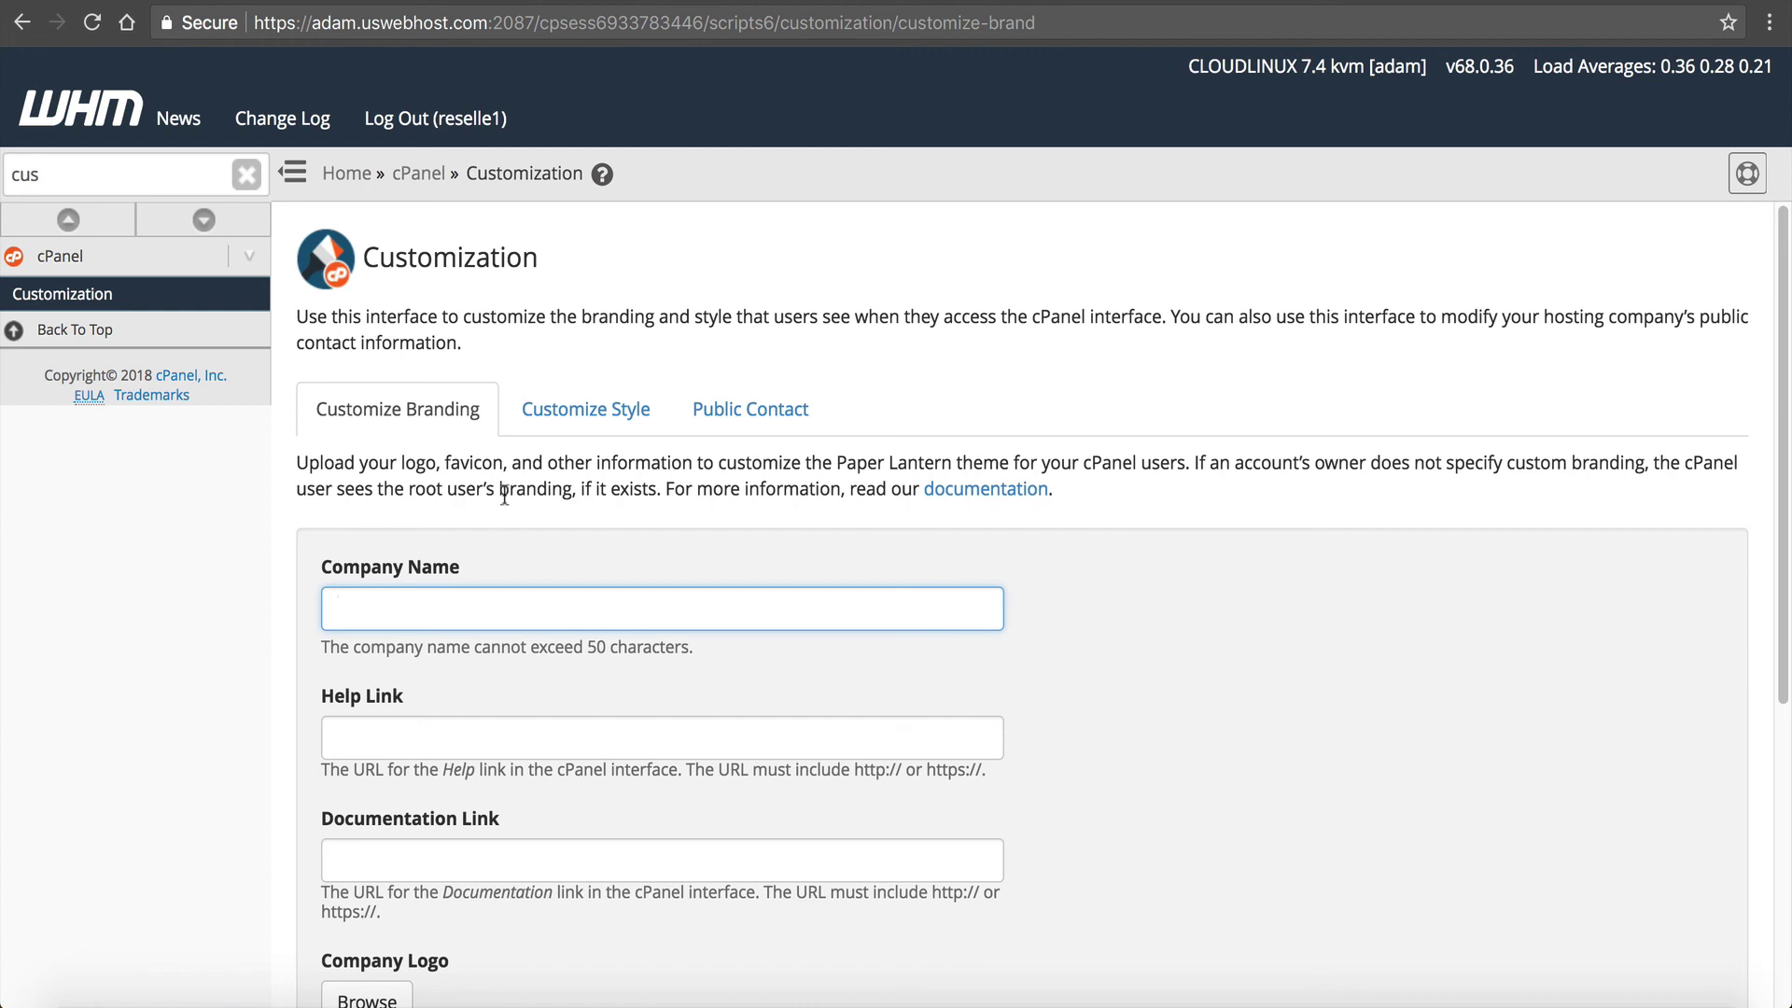
pyautogui.write('US')
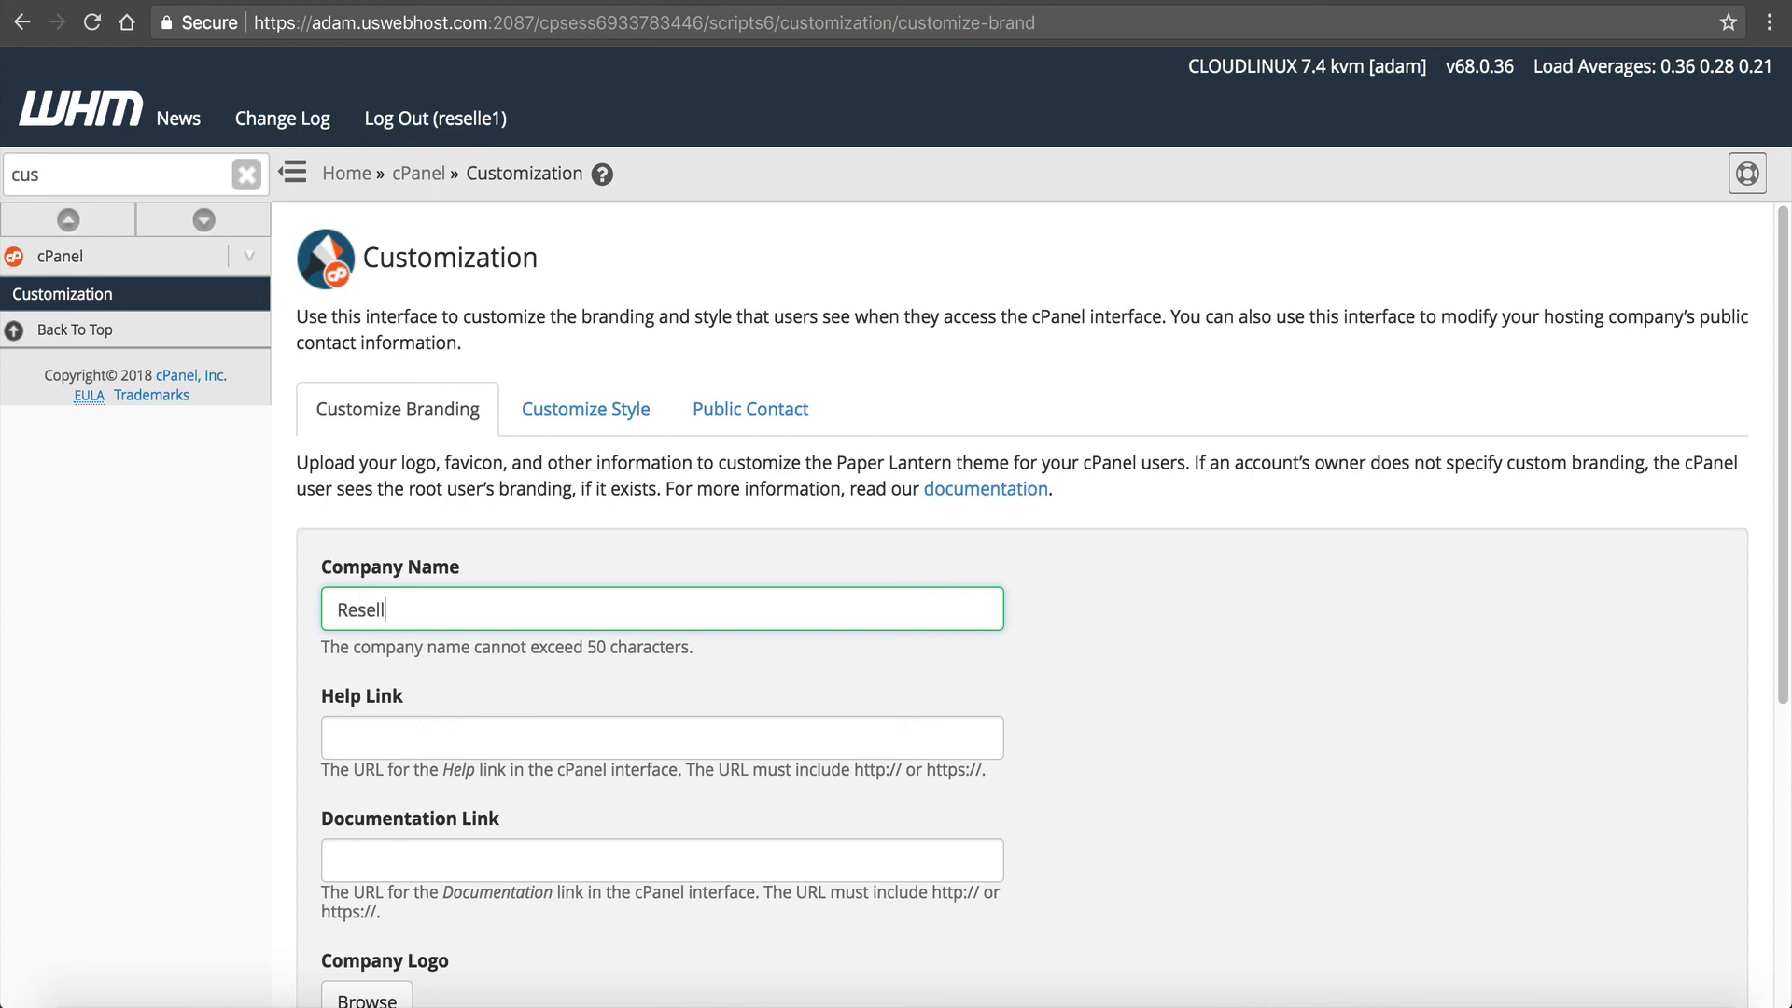
pyautogui.write('HostingUS')
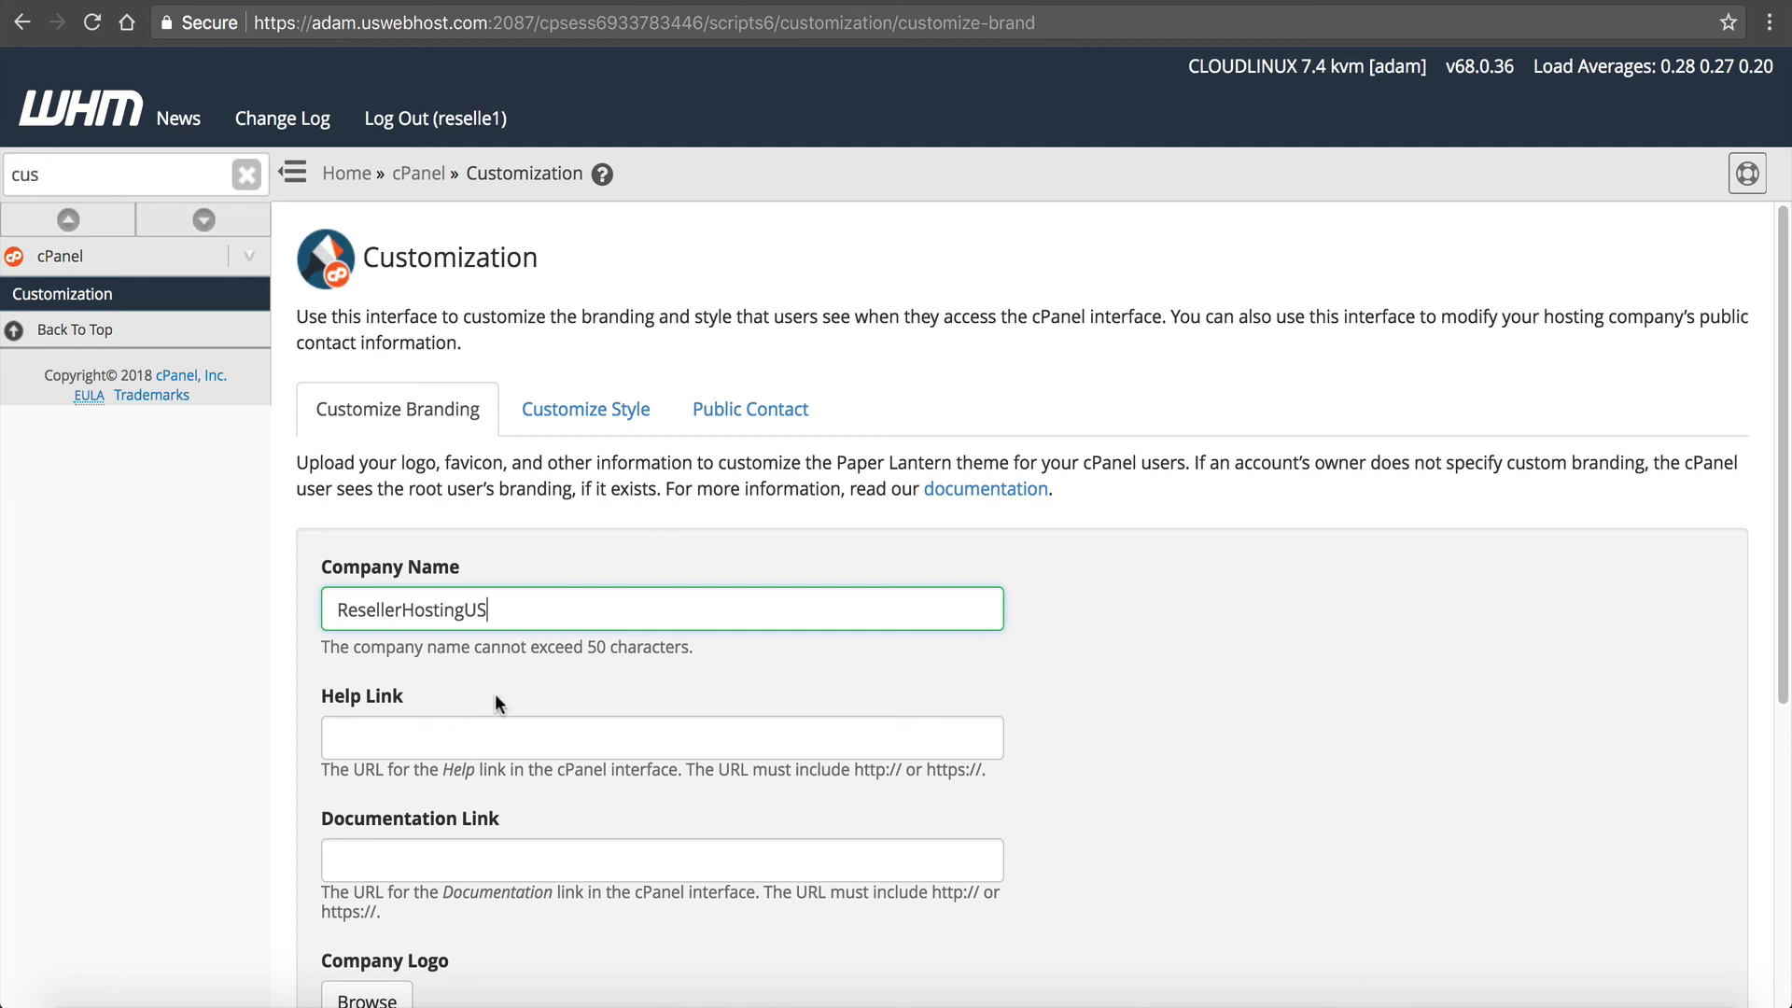
pyautogui.click(433, 728)
pyautogui.scroll(-1, 532, 709)
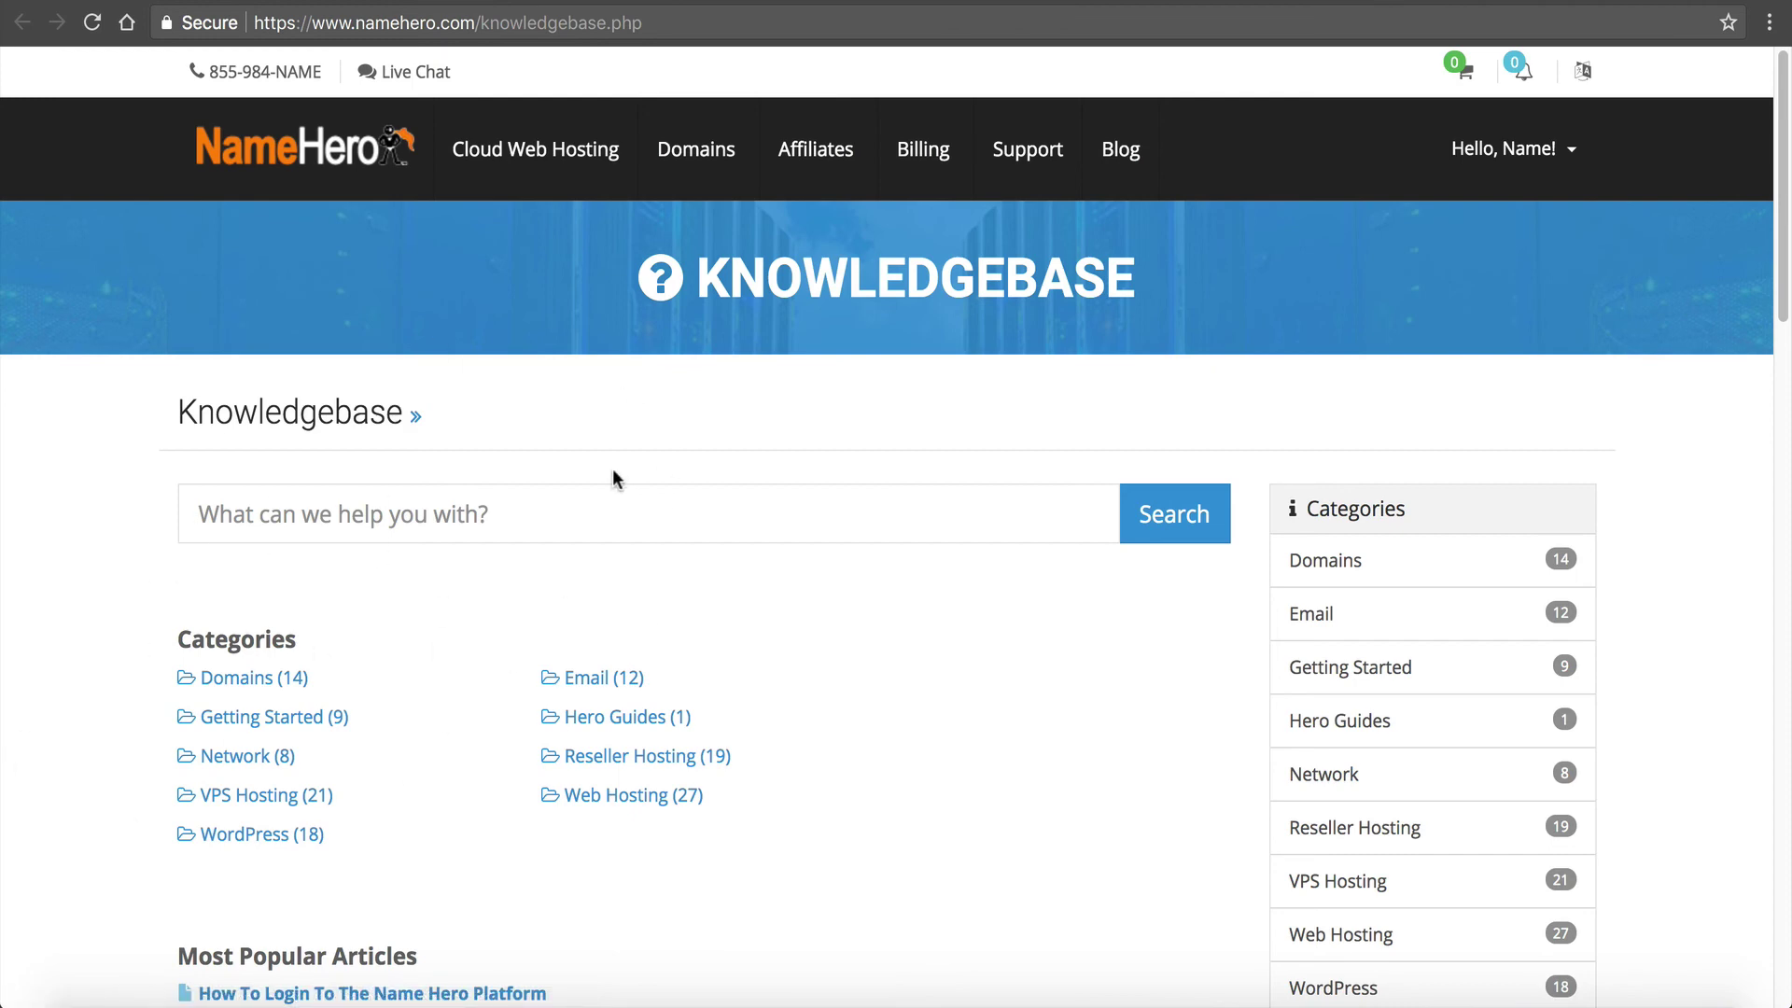
pyautogui.scroll(-3, 637, 645)
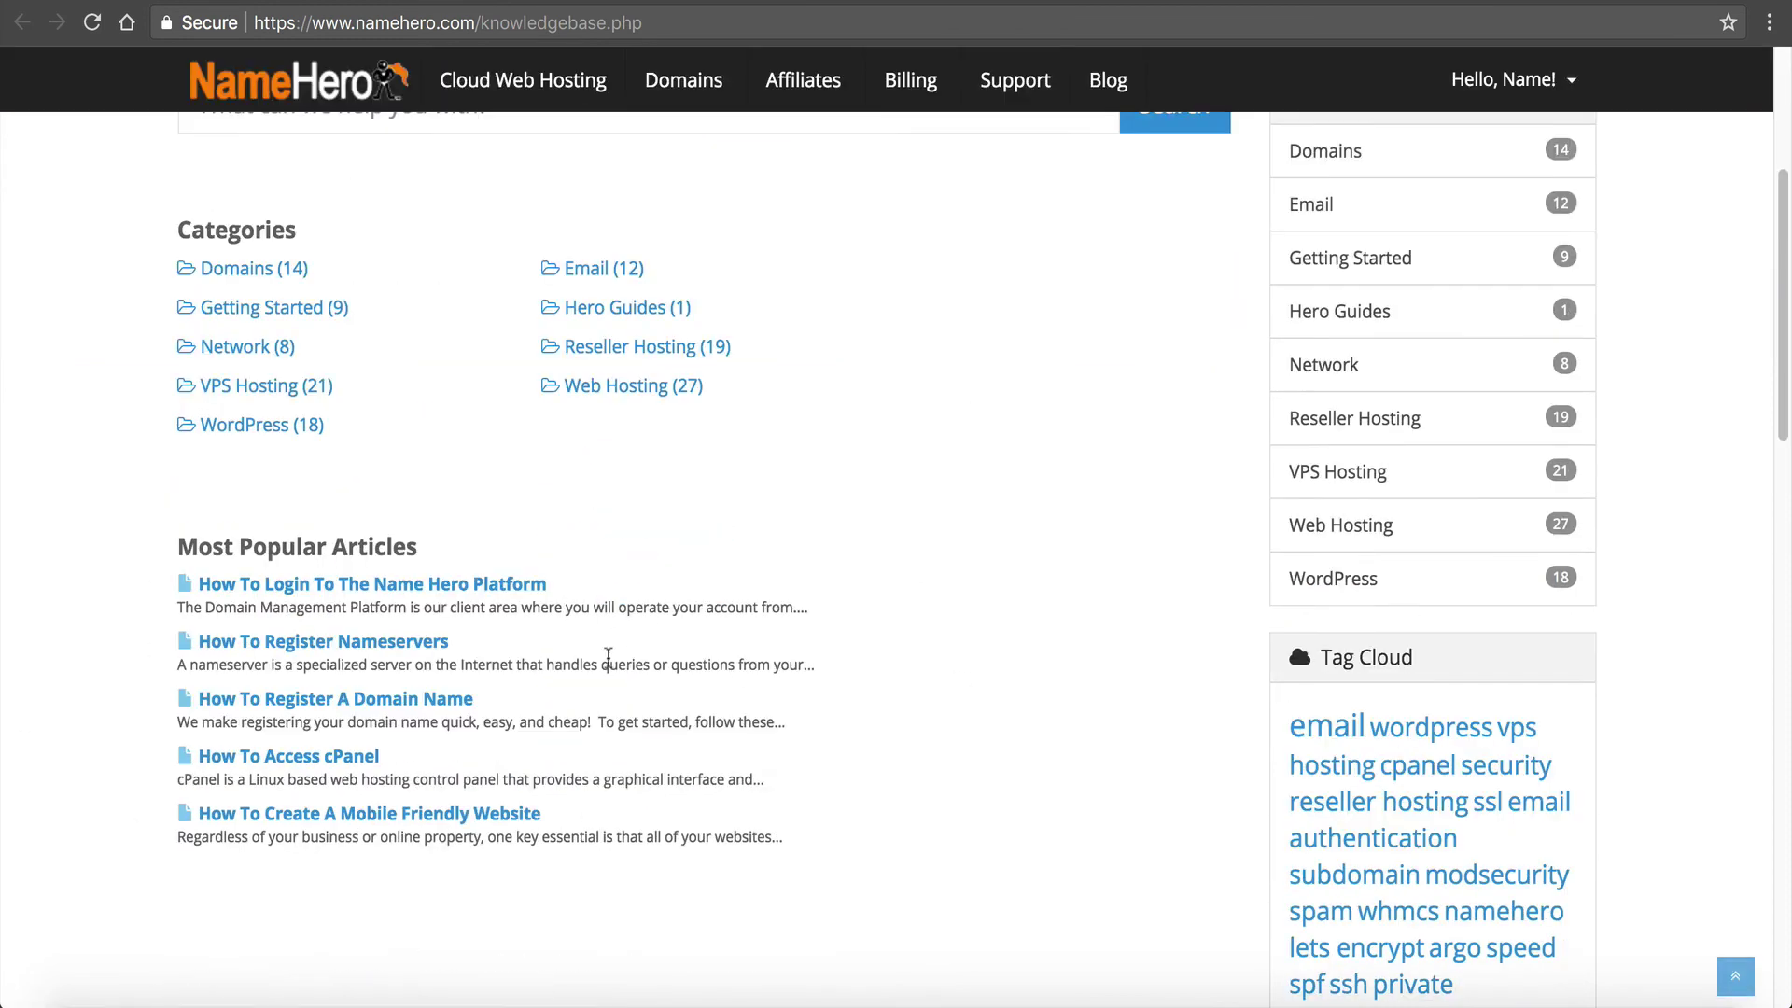
pyautogui.scroll(-2, 616, 649)
pyautogui.scroll(5, 601, 651)
# Copy the NameHero knowledgebase URL and paste it into Help Link and Documentation Link.
pyautogui.click(707, 23)
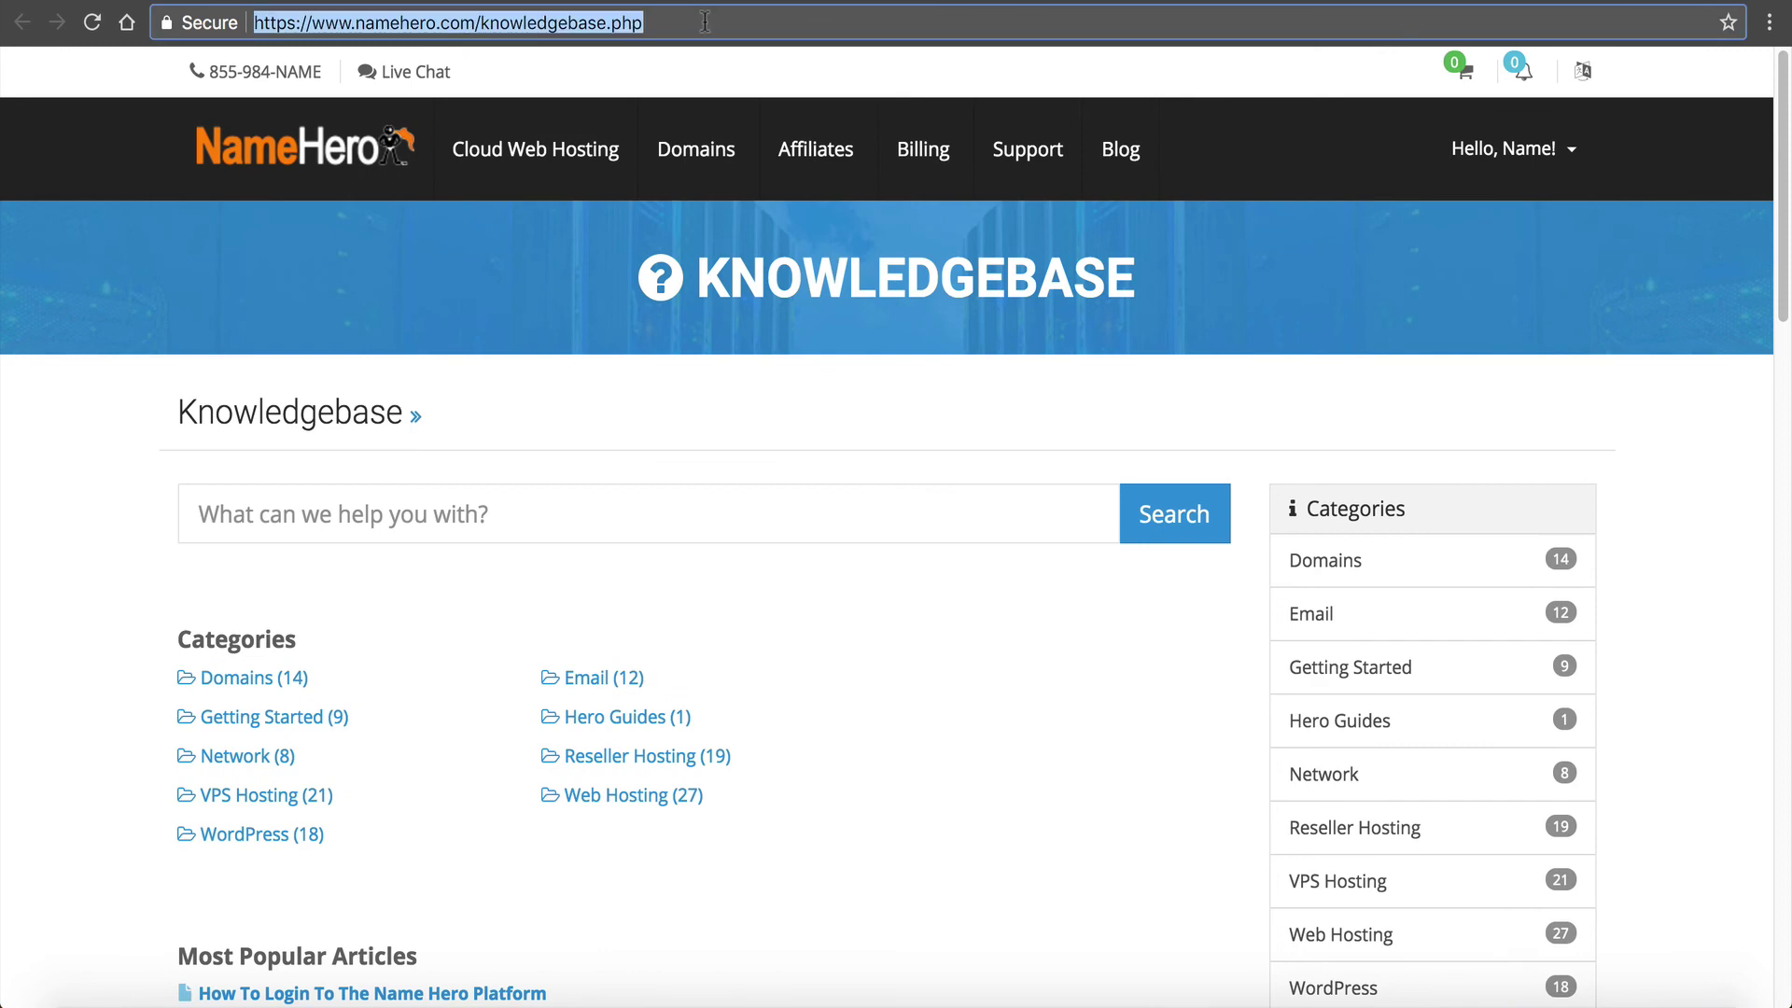
pyautogui.rightClick(707, 22)
pyautogui.click(742, 60)
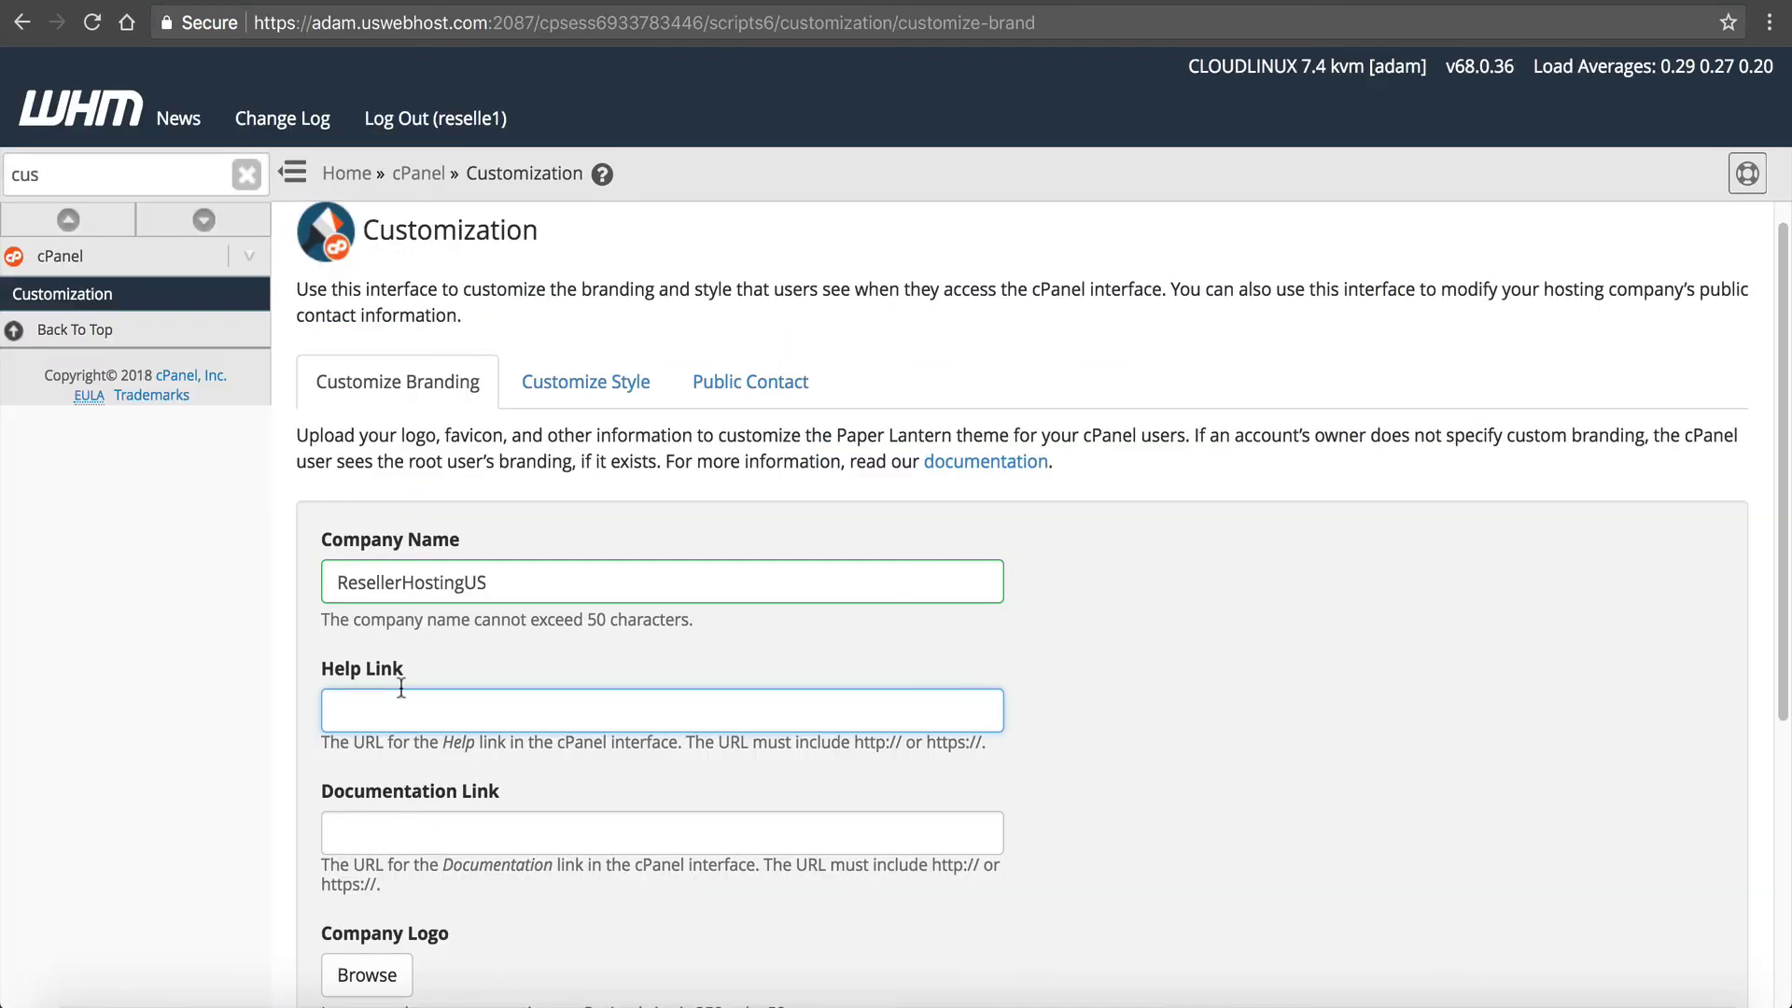
pyautogui.rightClick(401, 688)
pyautogui.click(468, 817)
pyautogui.keyDown('shift'); pyautogui.click(402, 708); pyautogui.keyUp('shift')
pyautogui.hotkey('ctrl', 'a')
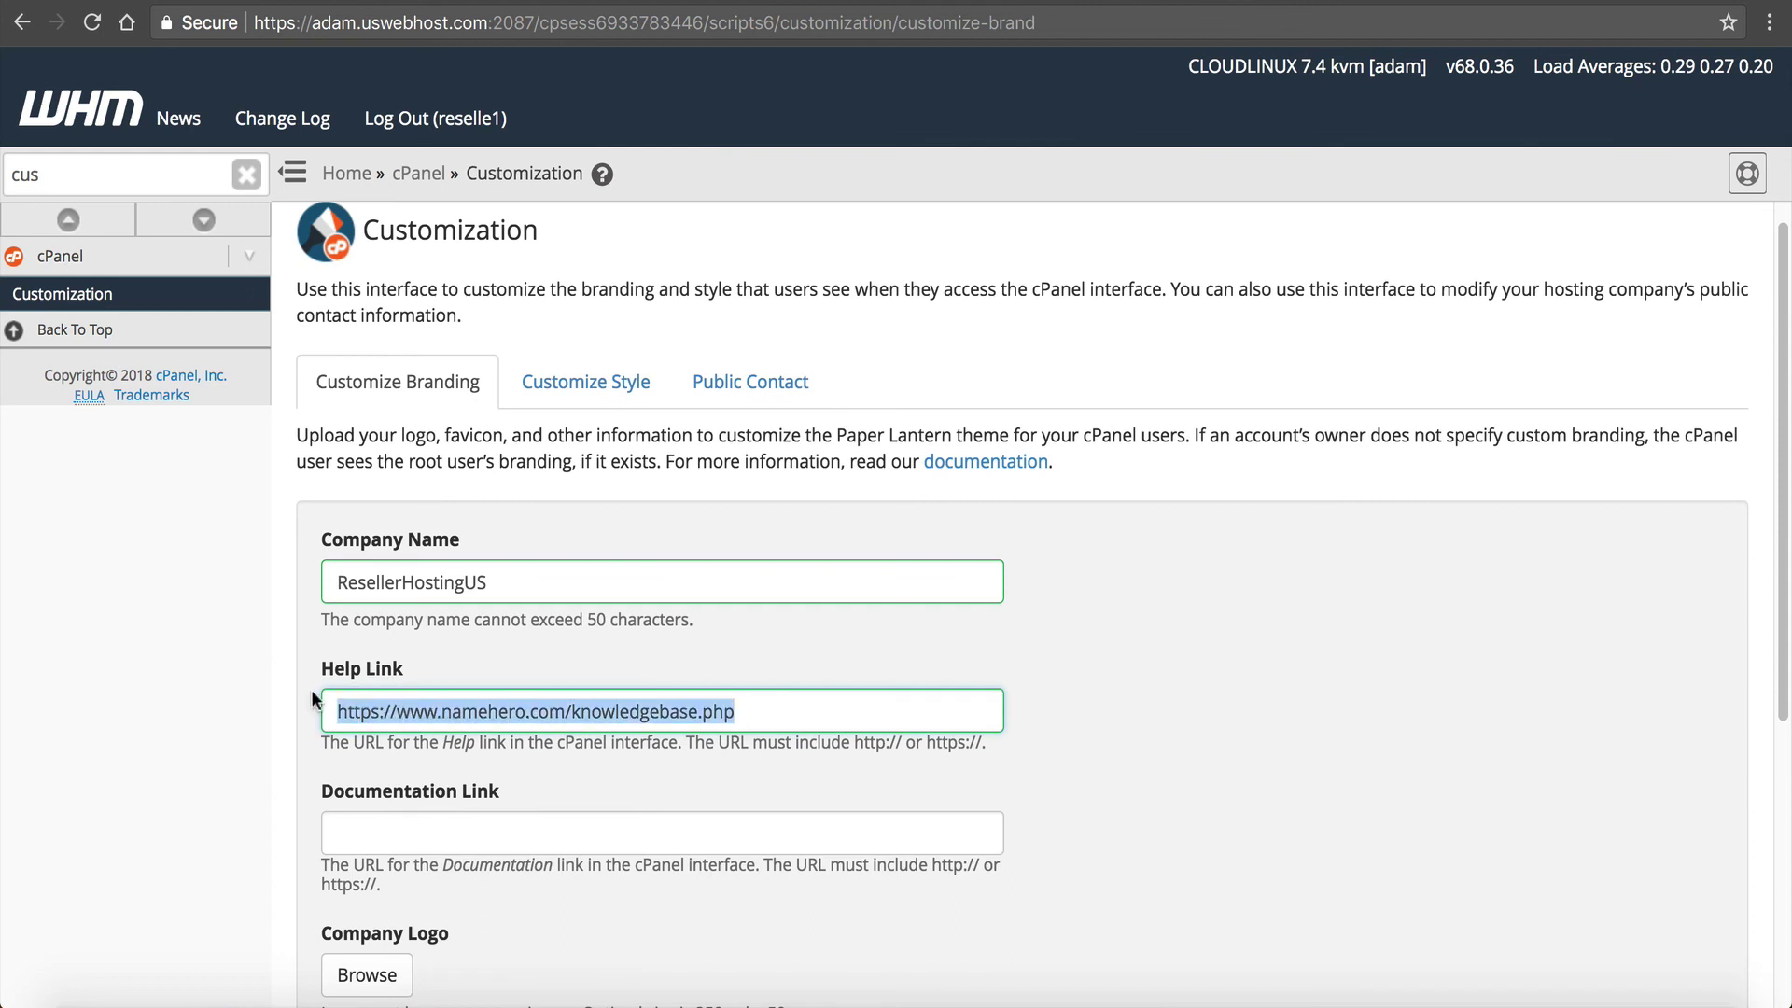
pyautogui.write('≈')
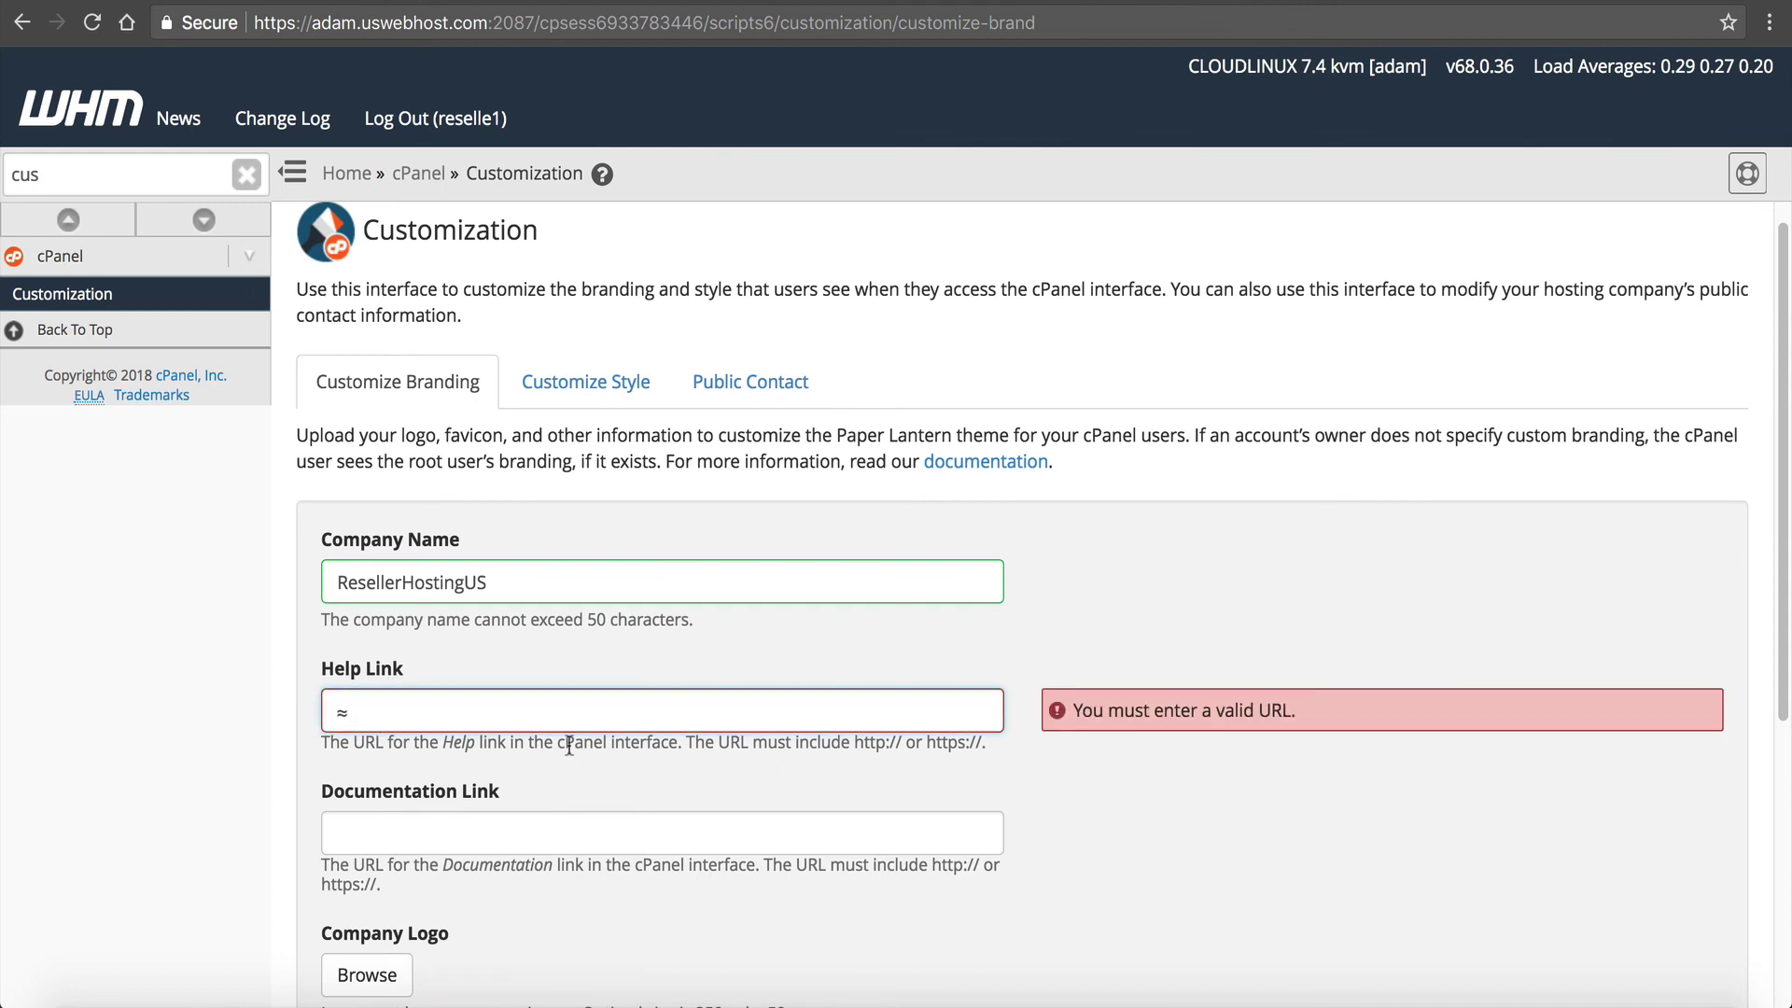
pyautogui.press('BackSpace')
pyautogui.rightClick(443, 720)
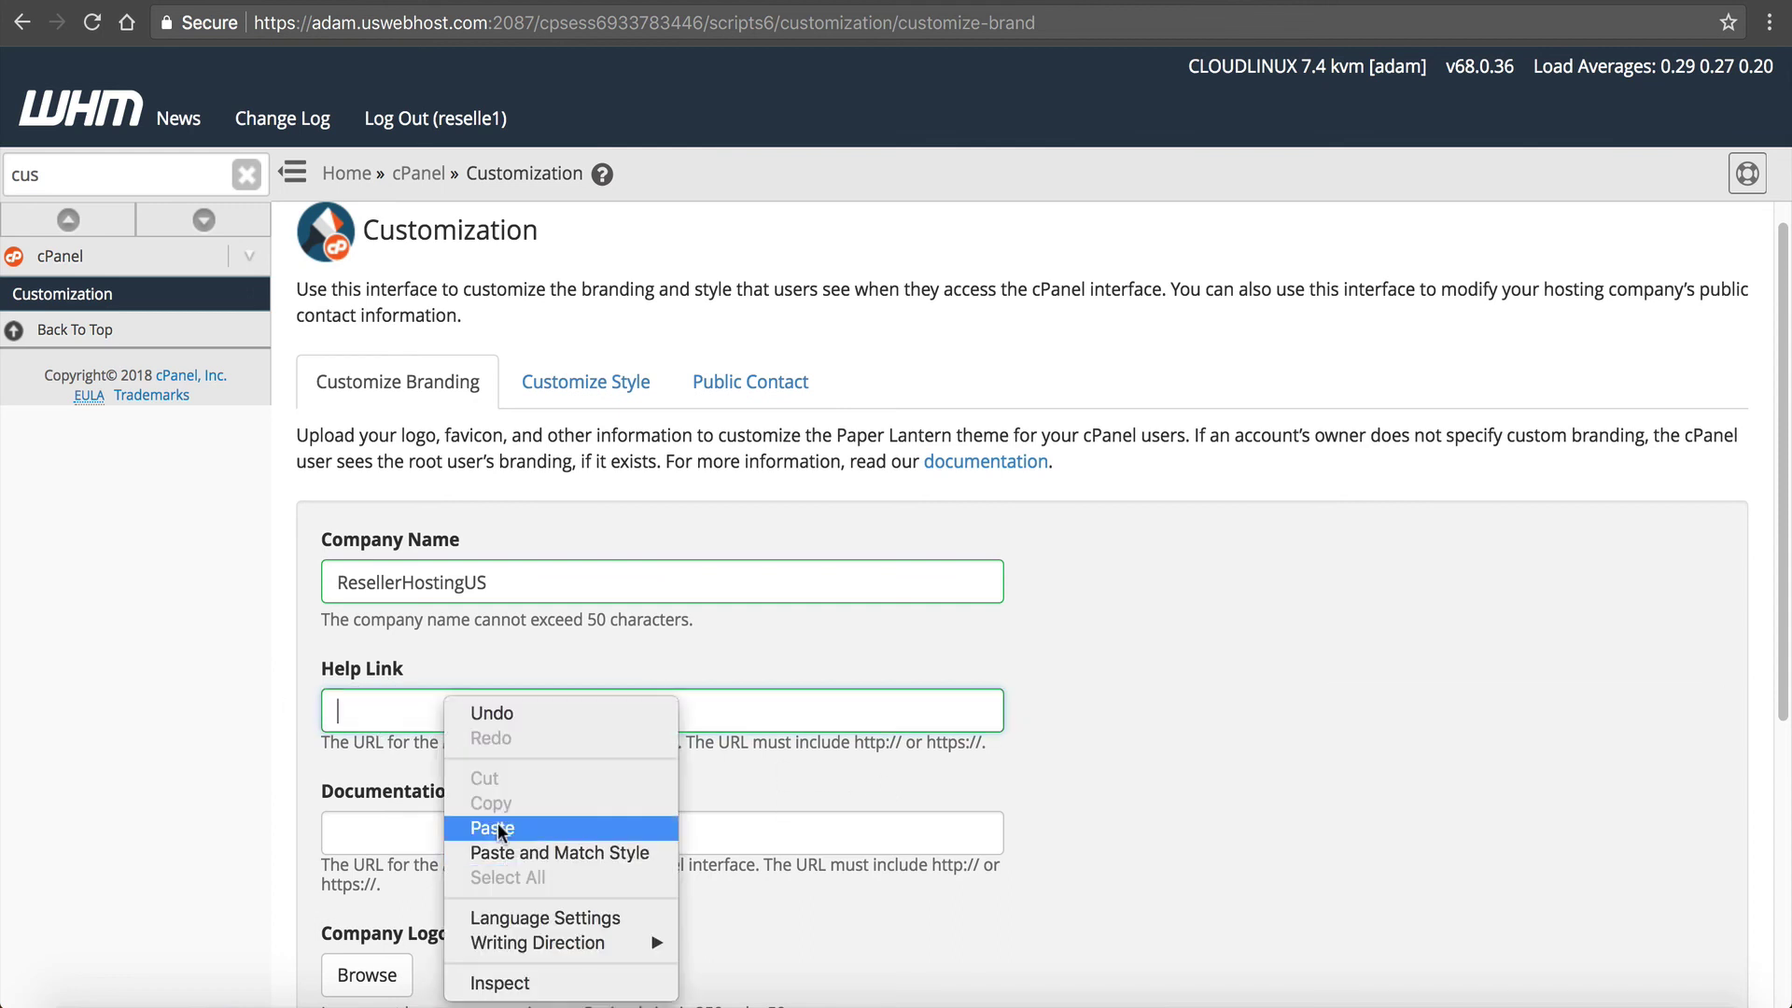
pyautogui.click(510, 828)
pyautogui.rightClick(459, 829)
pyautogui.click(467, 828)
pyautogui.moveTo(336, 834); pyautogui.dragTo(749, 836)
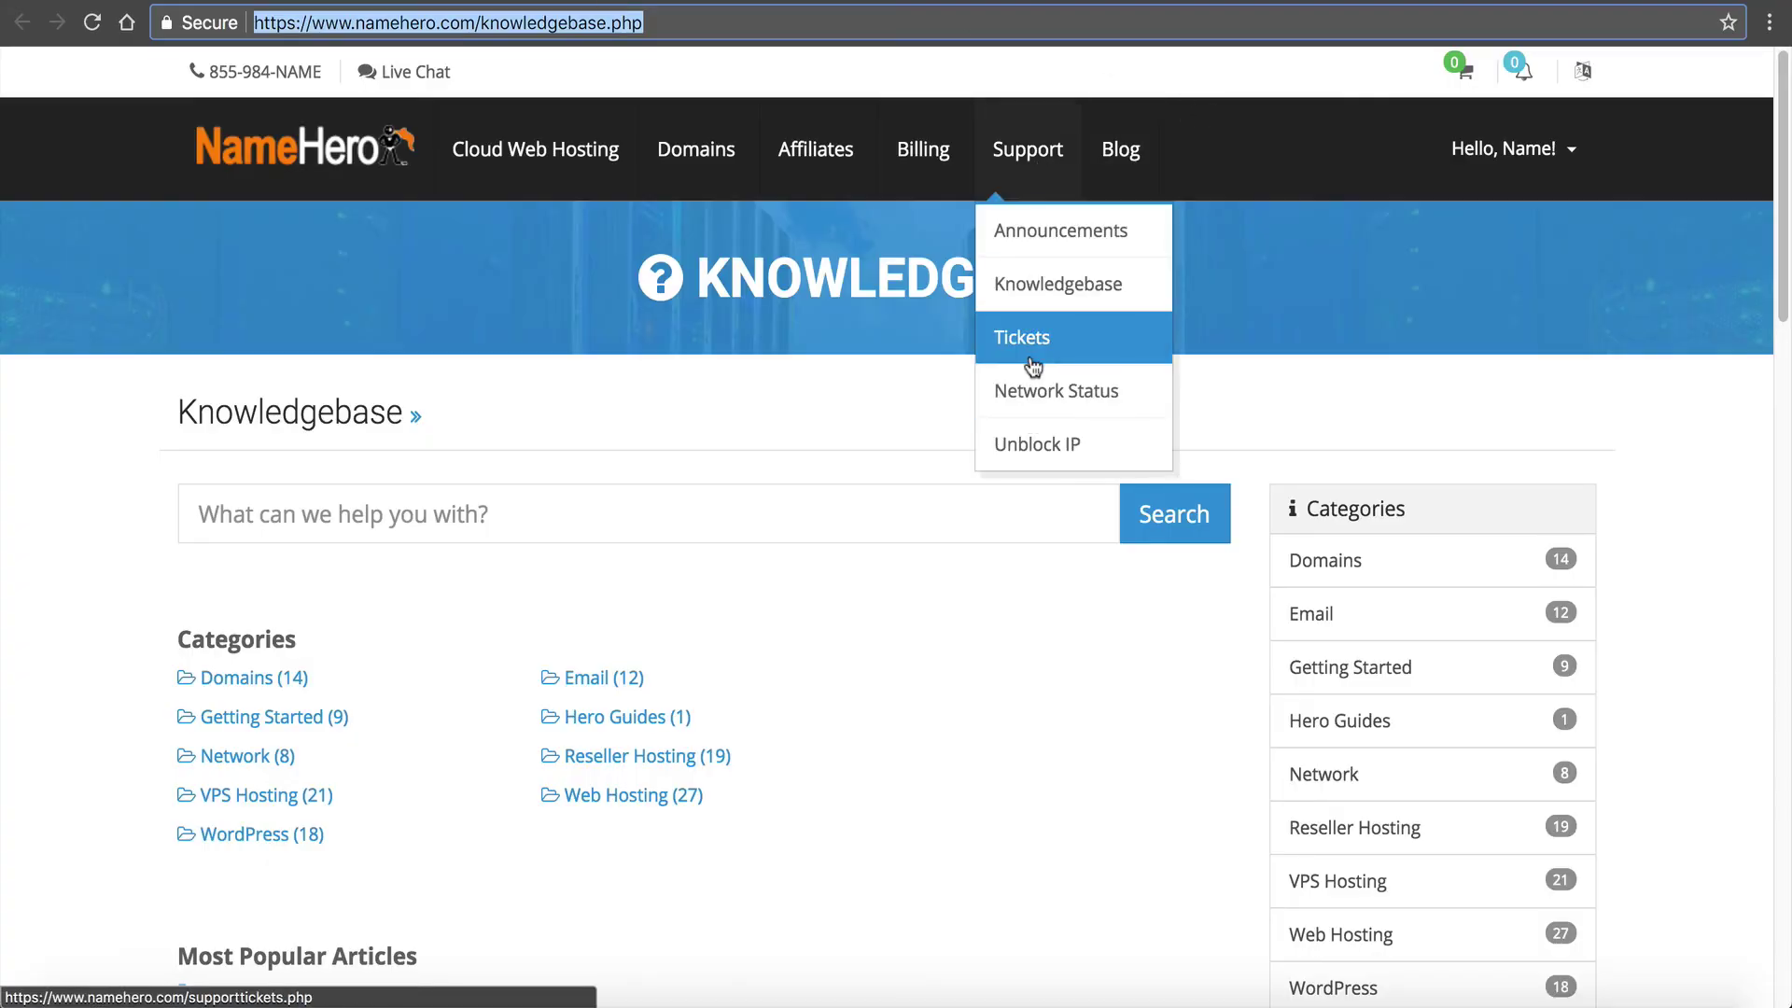
# Copy the NameHero submit-ticket page URL and paste it over the Help Link.
pyautogui.click(1032, 348)
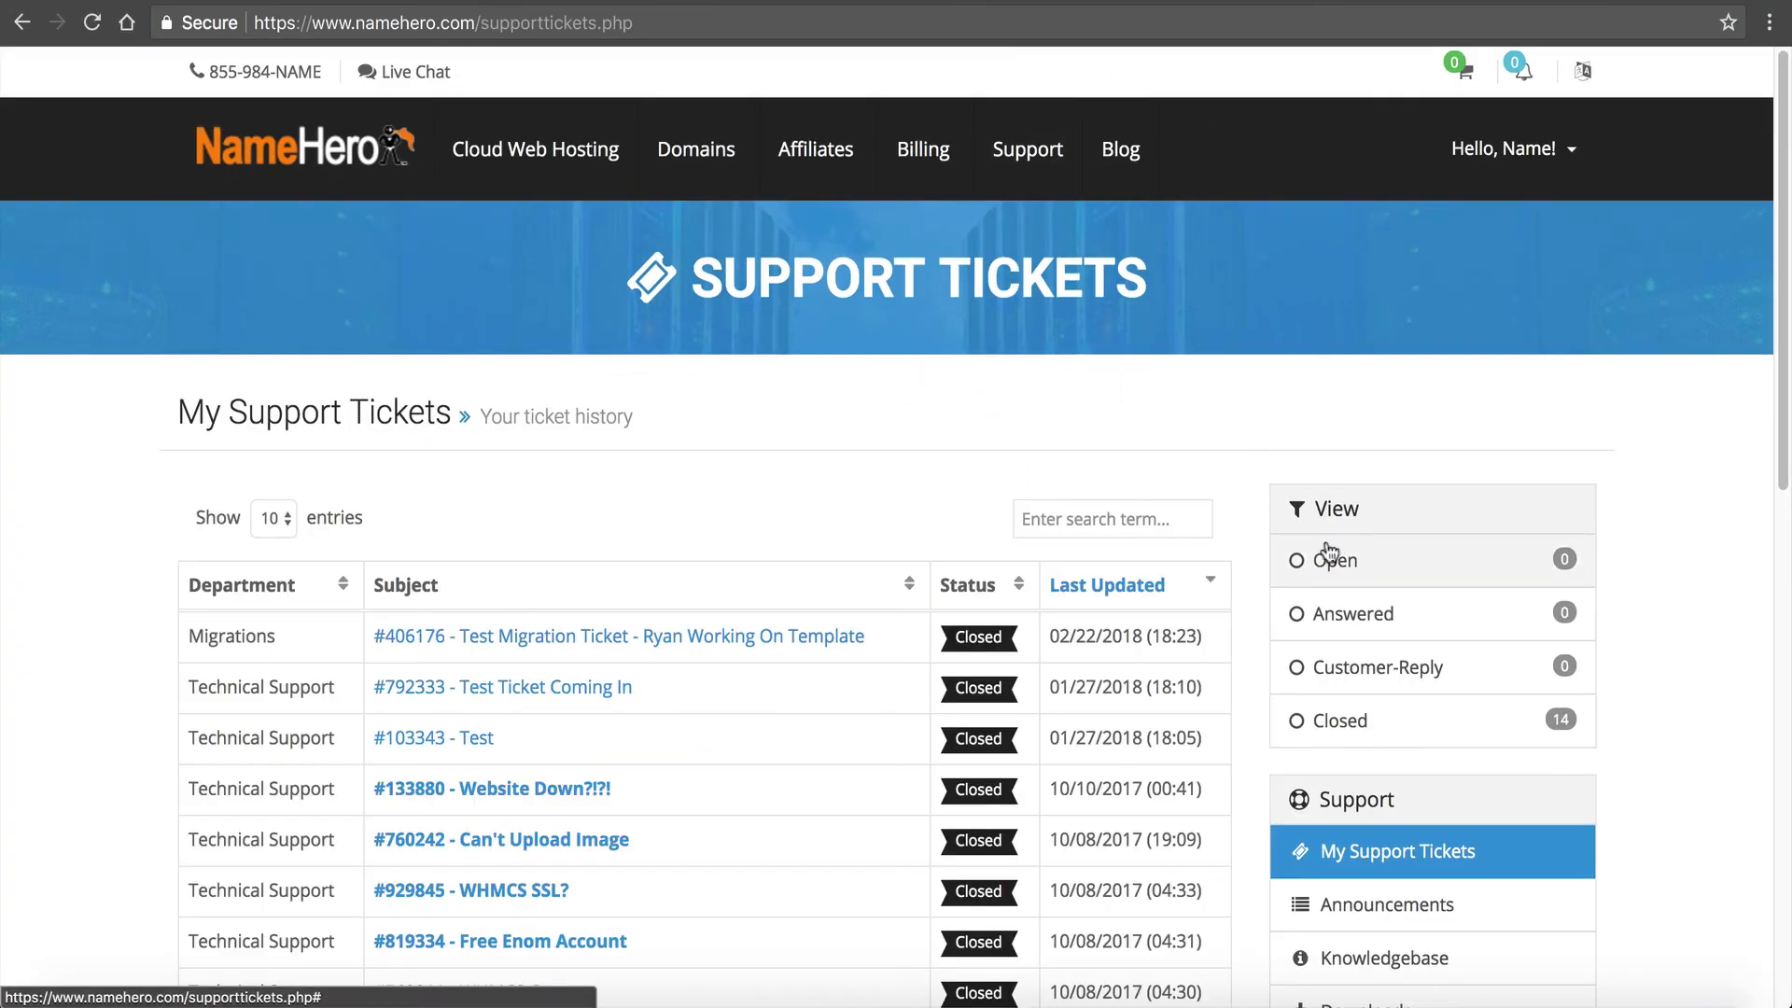
pyautogui.scroll(-1, 1321, 560)
pyautogui.scroll(-3, 1272, 629)
pyautogui.click(1387, 792)
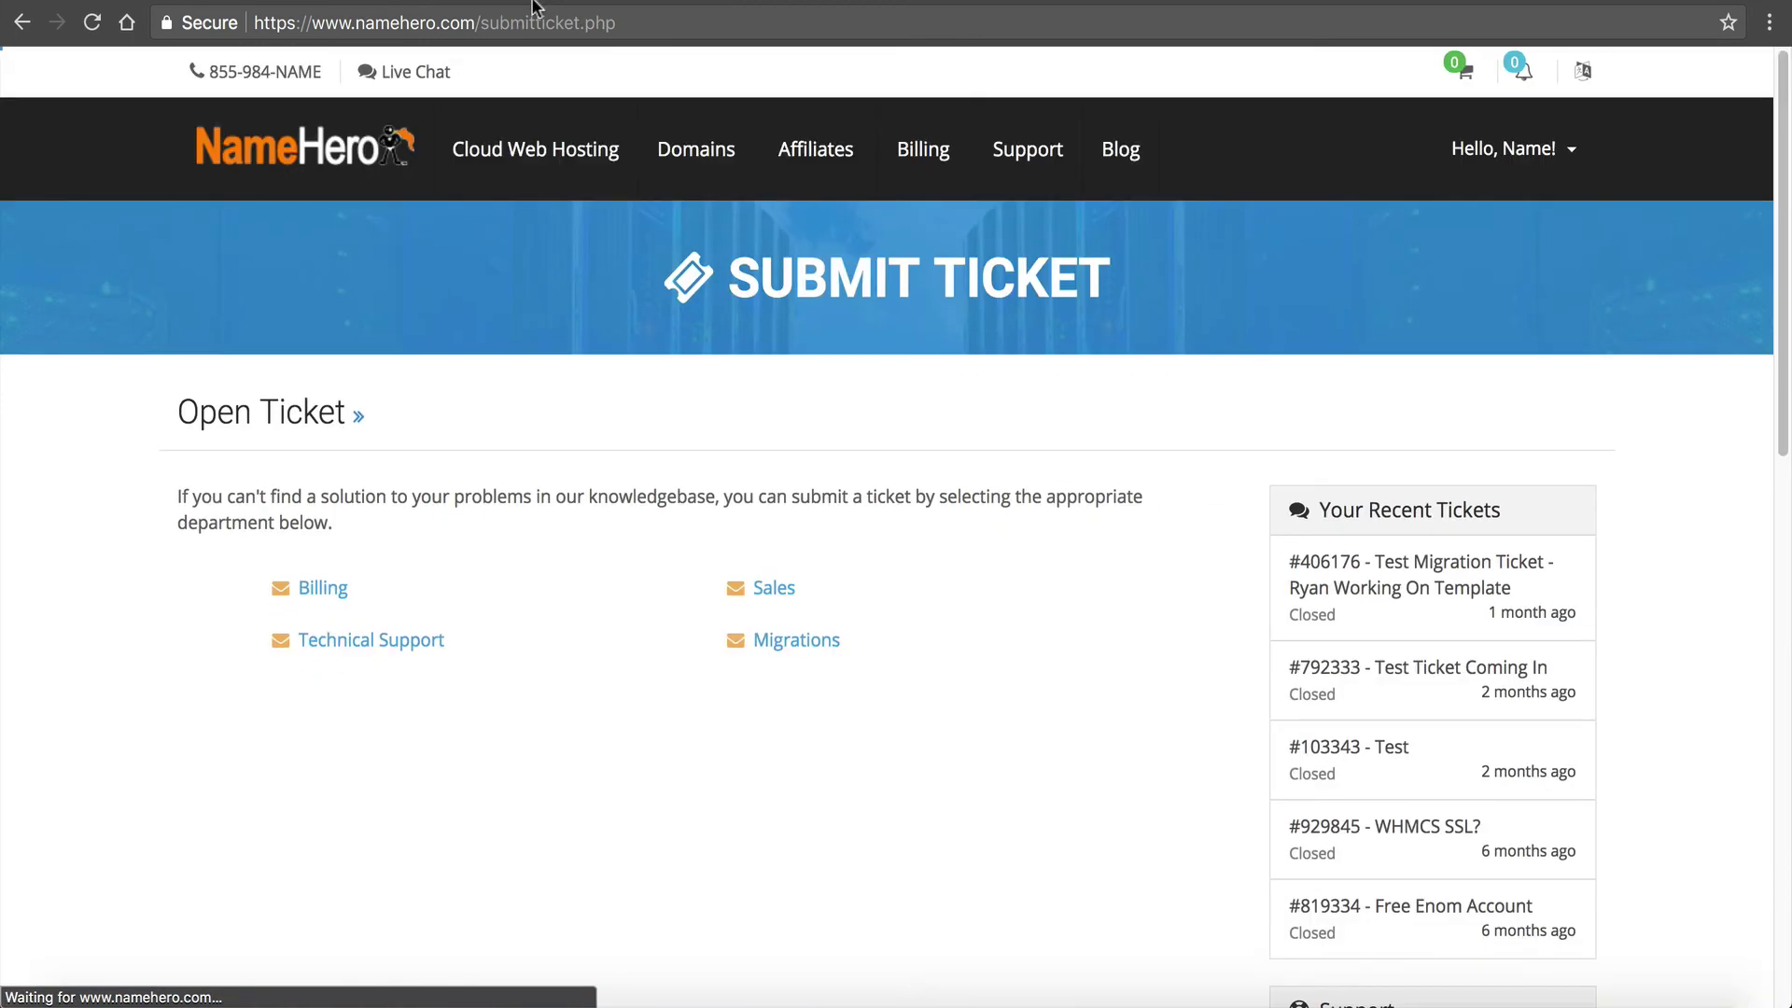
pyautogui.rightClick(532, 23)
pyautogui.click(567, 52)
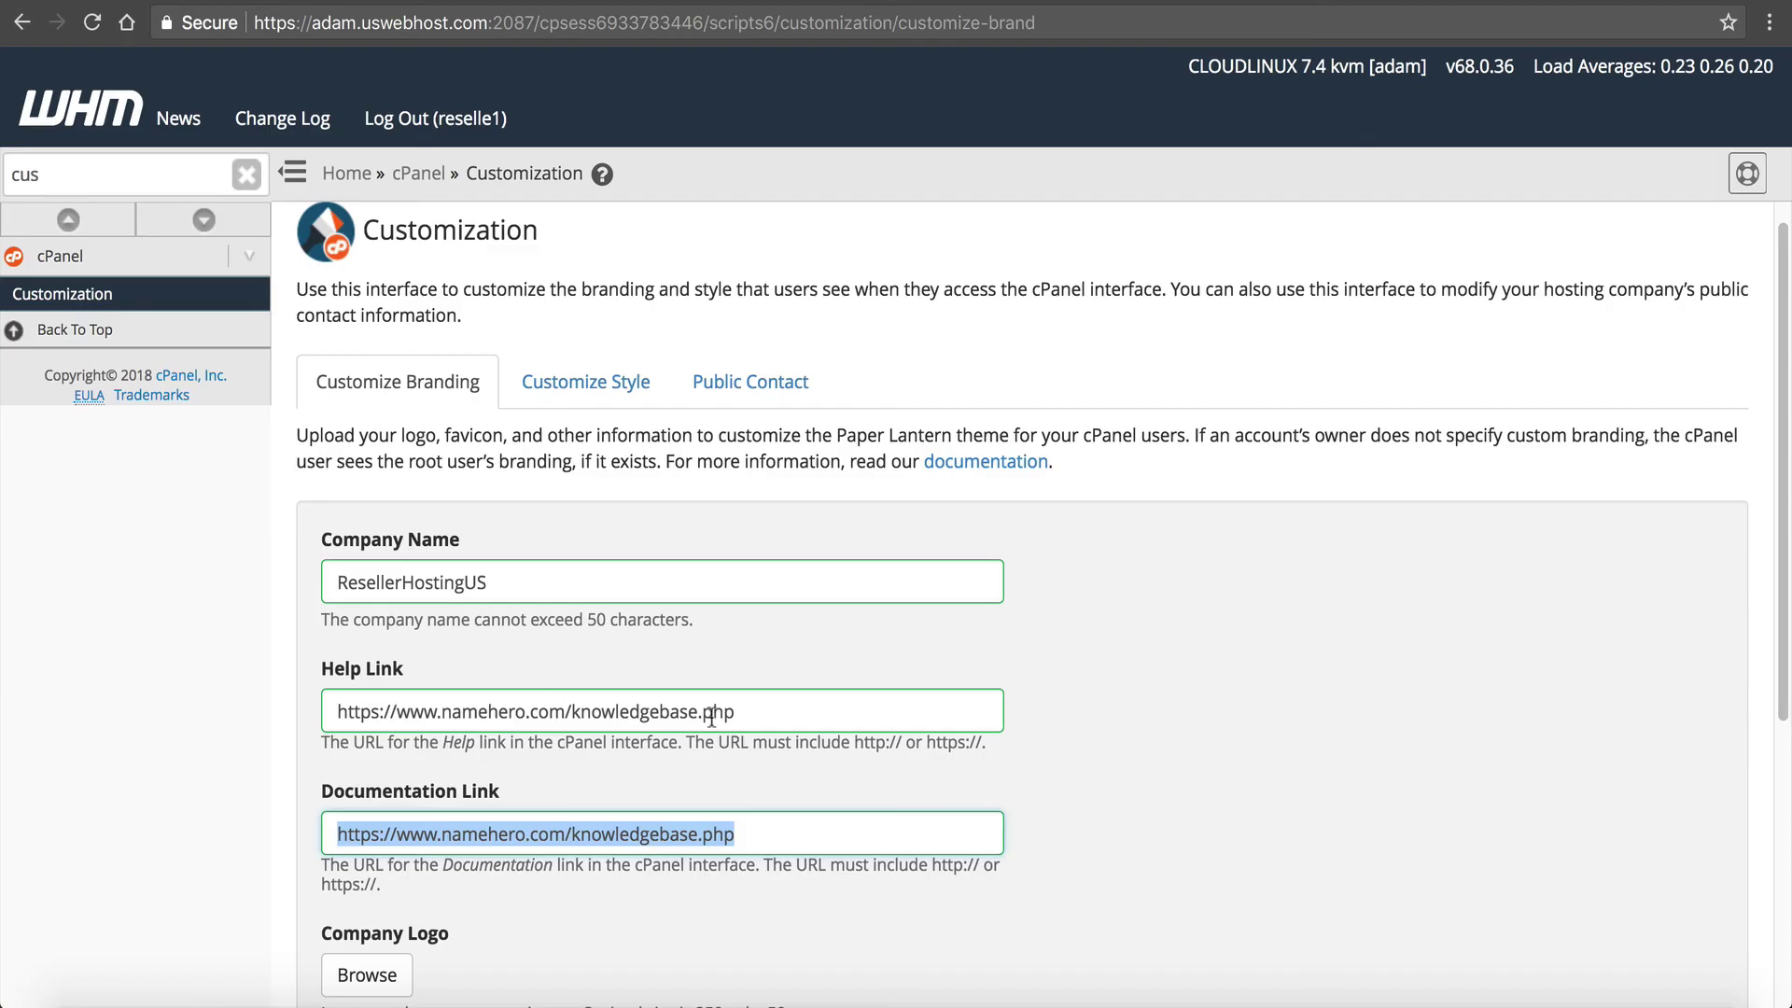
pyautogui.moveTo(759, 714); pyautogui.dragTo(0, 710)
pyautogui.rightClick(481, 711)
pyautogui.click(532, 691)
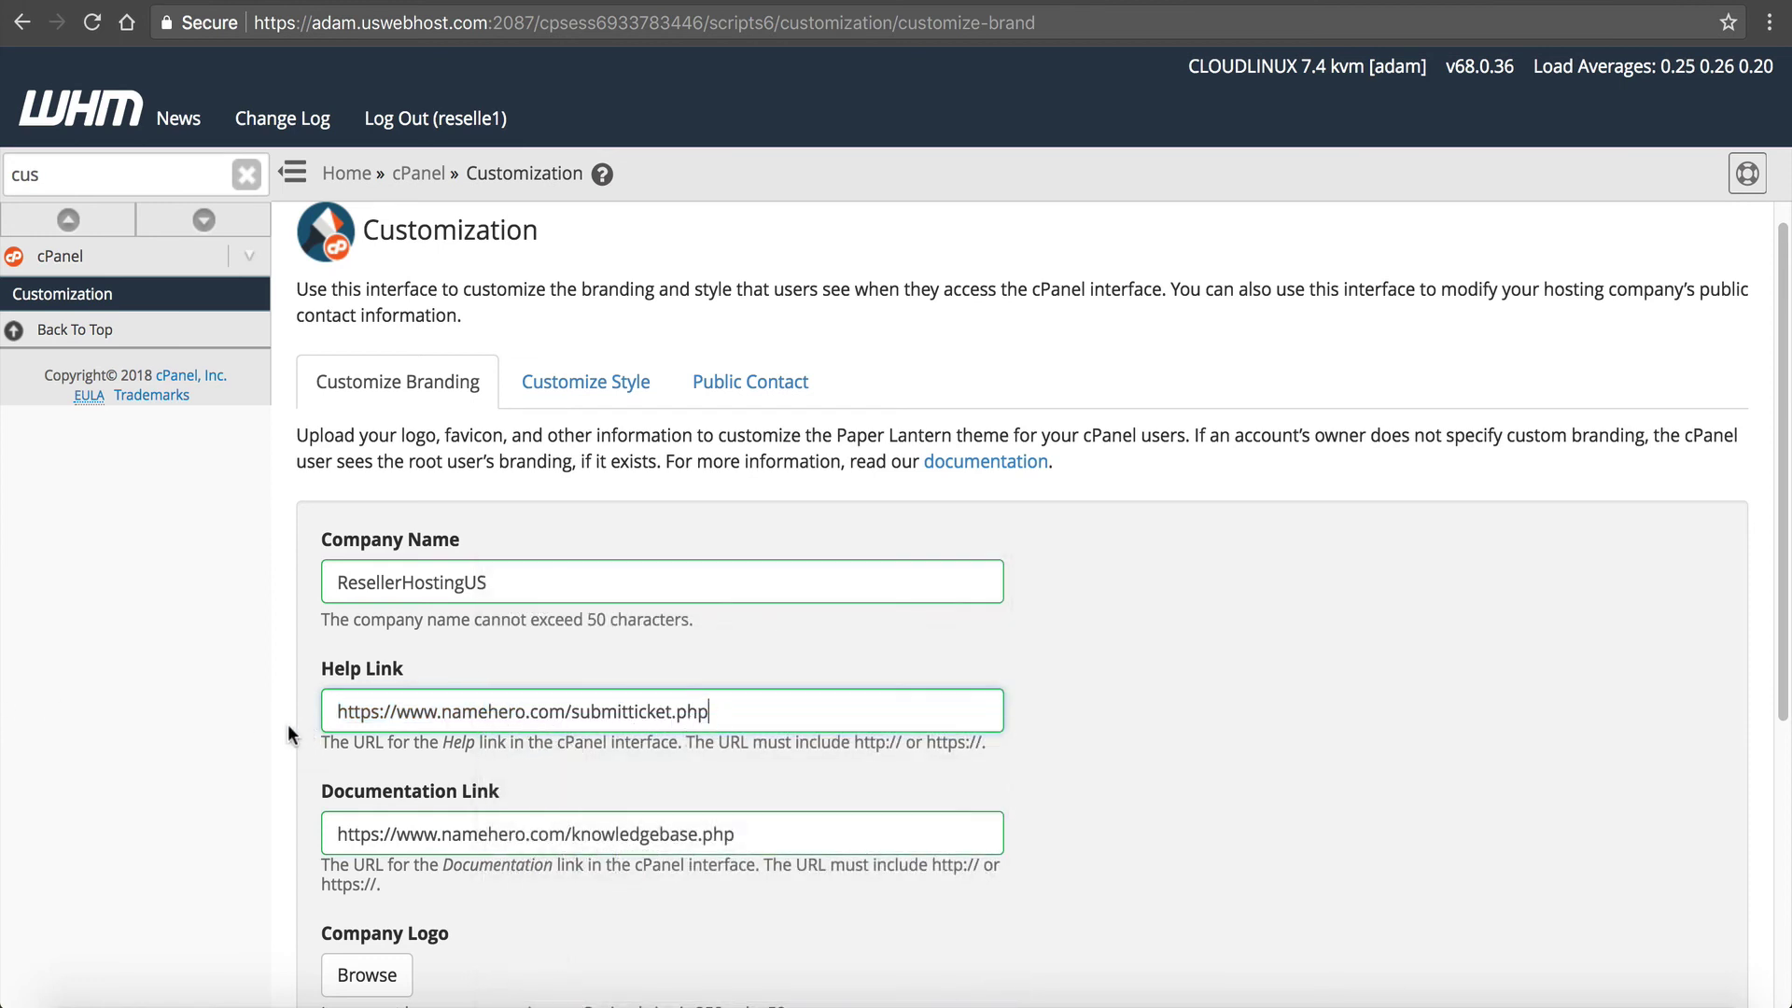
# Check the submit-ticket Help Link and the knowledgebase.php Documentation Link.
pyautogui.hotkey('ctrl', 'a')
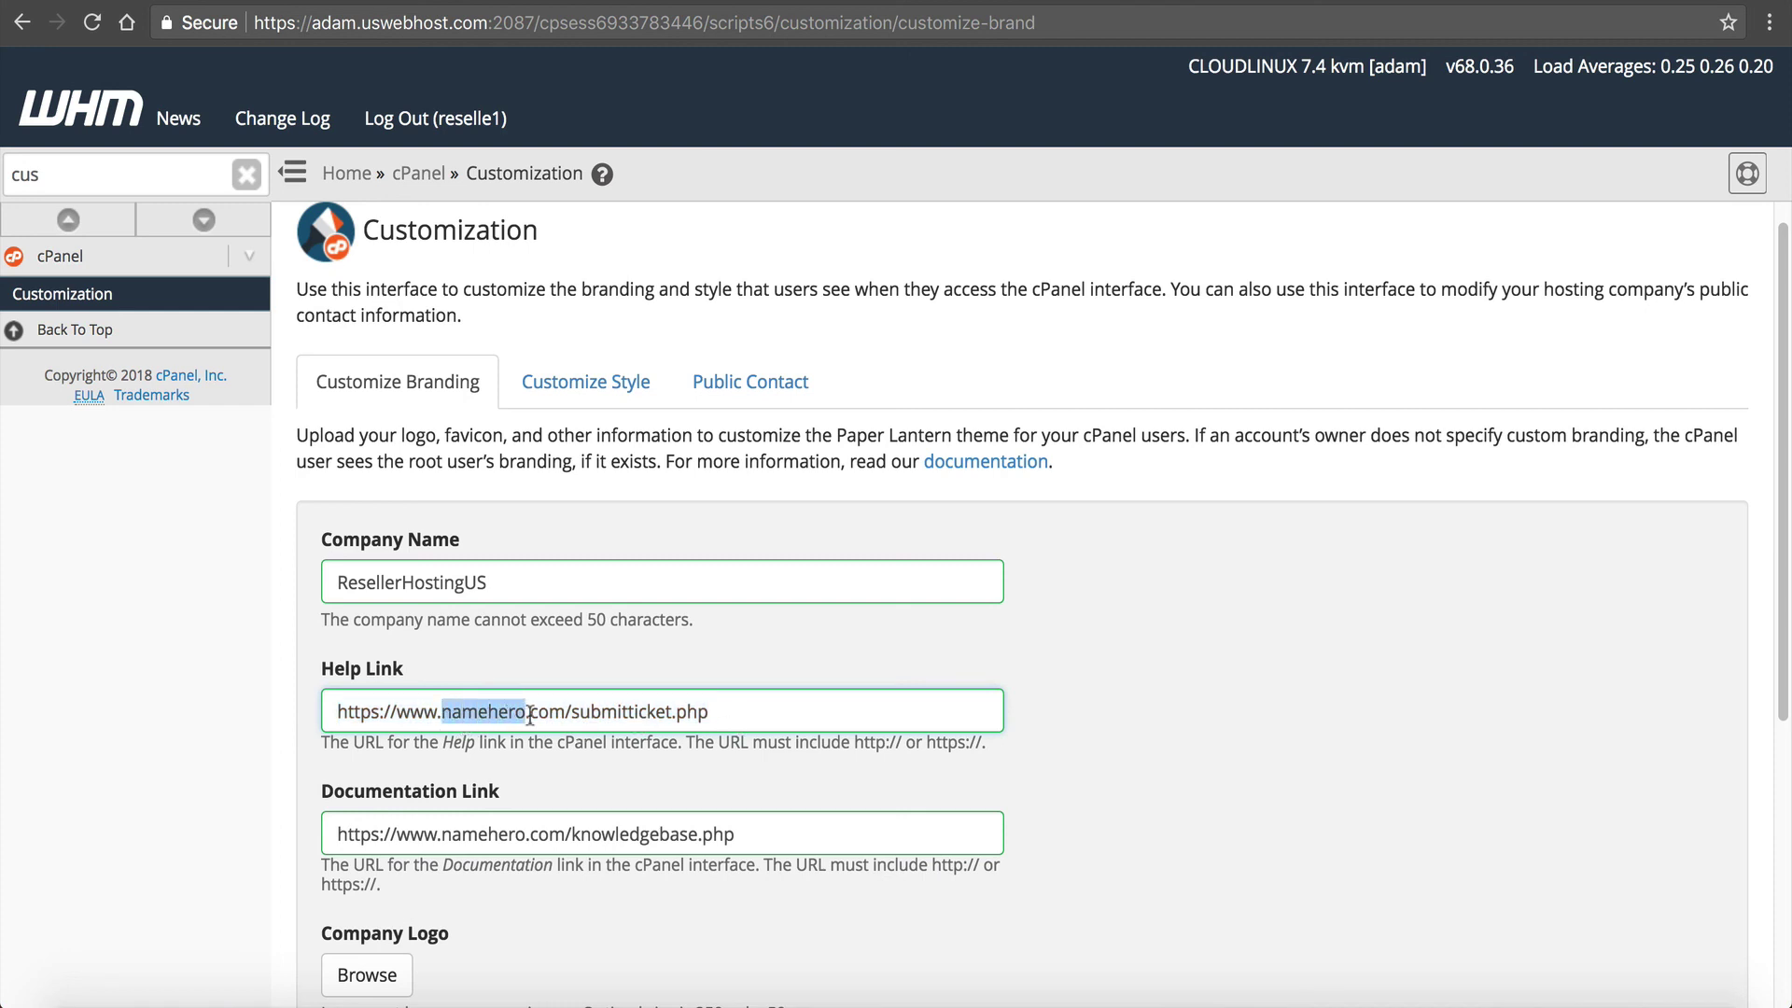
pyautogui.moveTo(441, 711); pyautogui.dragTo(583, 711)
pyautogui.click(698, 712)
pyautogui.scroll(-1, 540, 779)
pyautogui.click(486, 797)
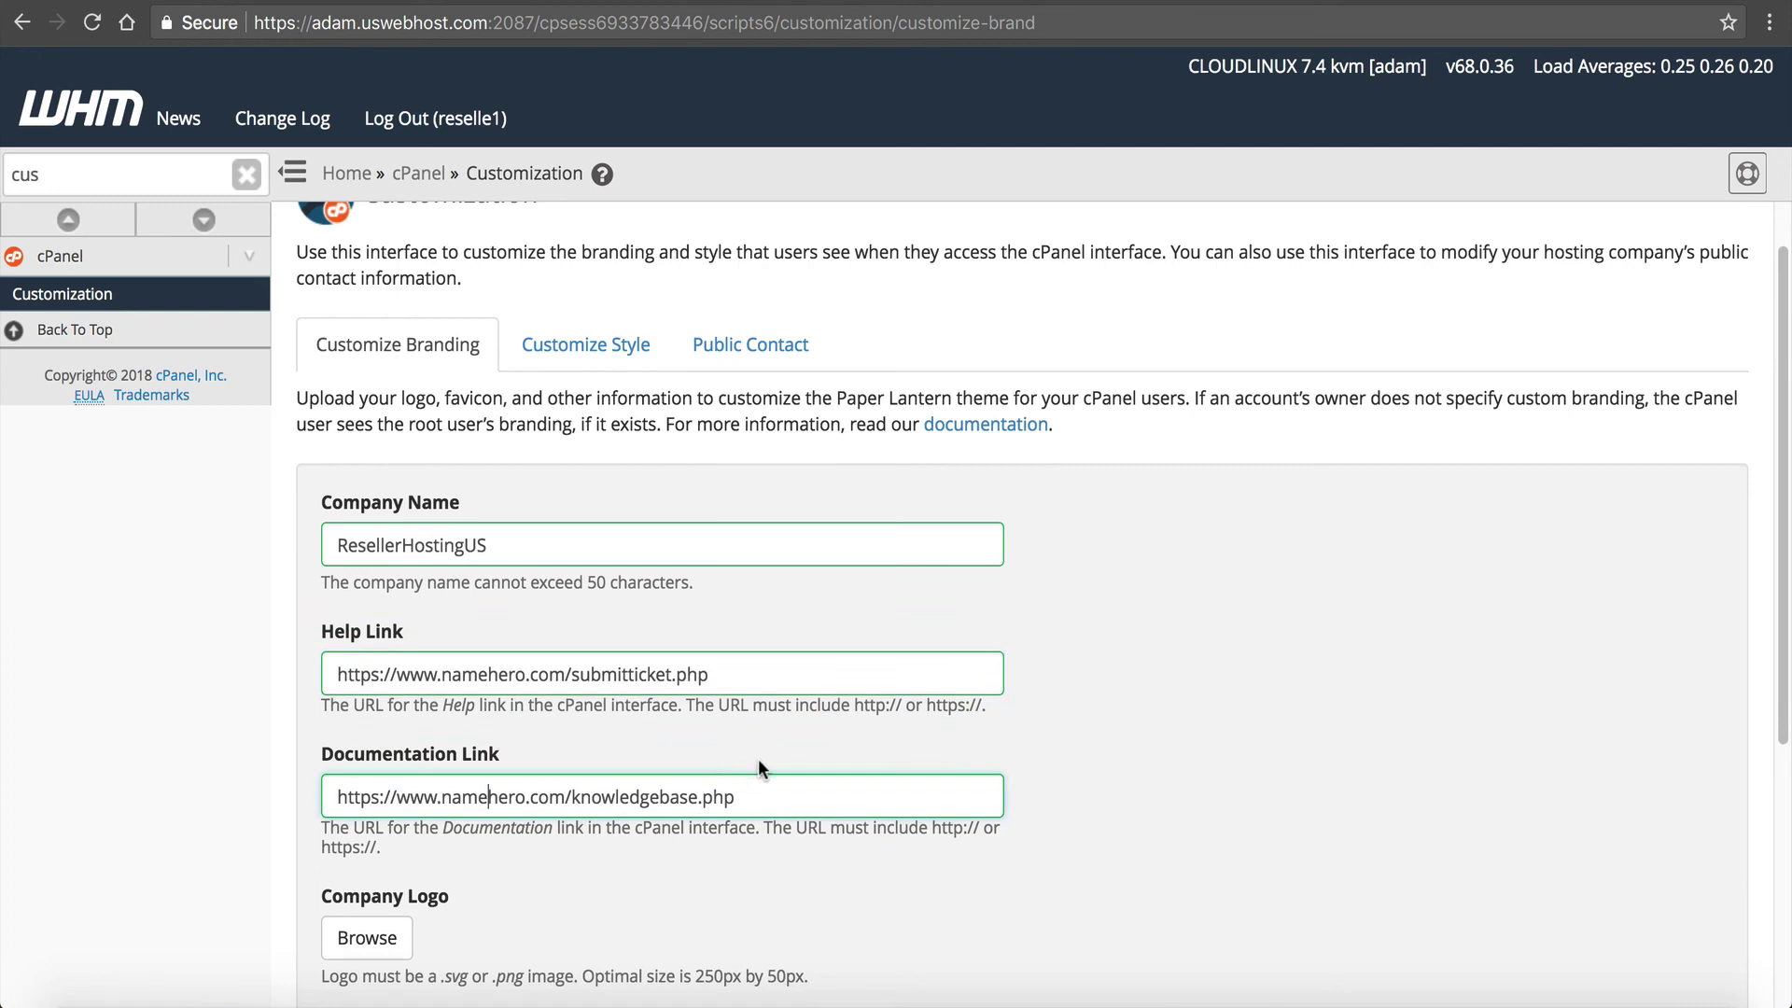
pyautogui.moveTo(751, 798); pyautogui.dragTo(569, 792)
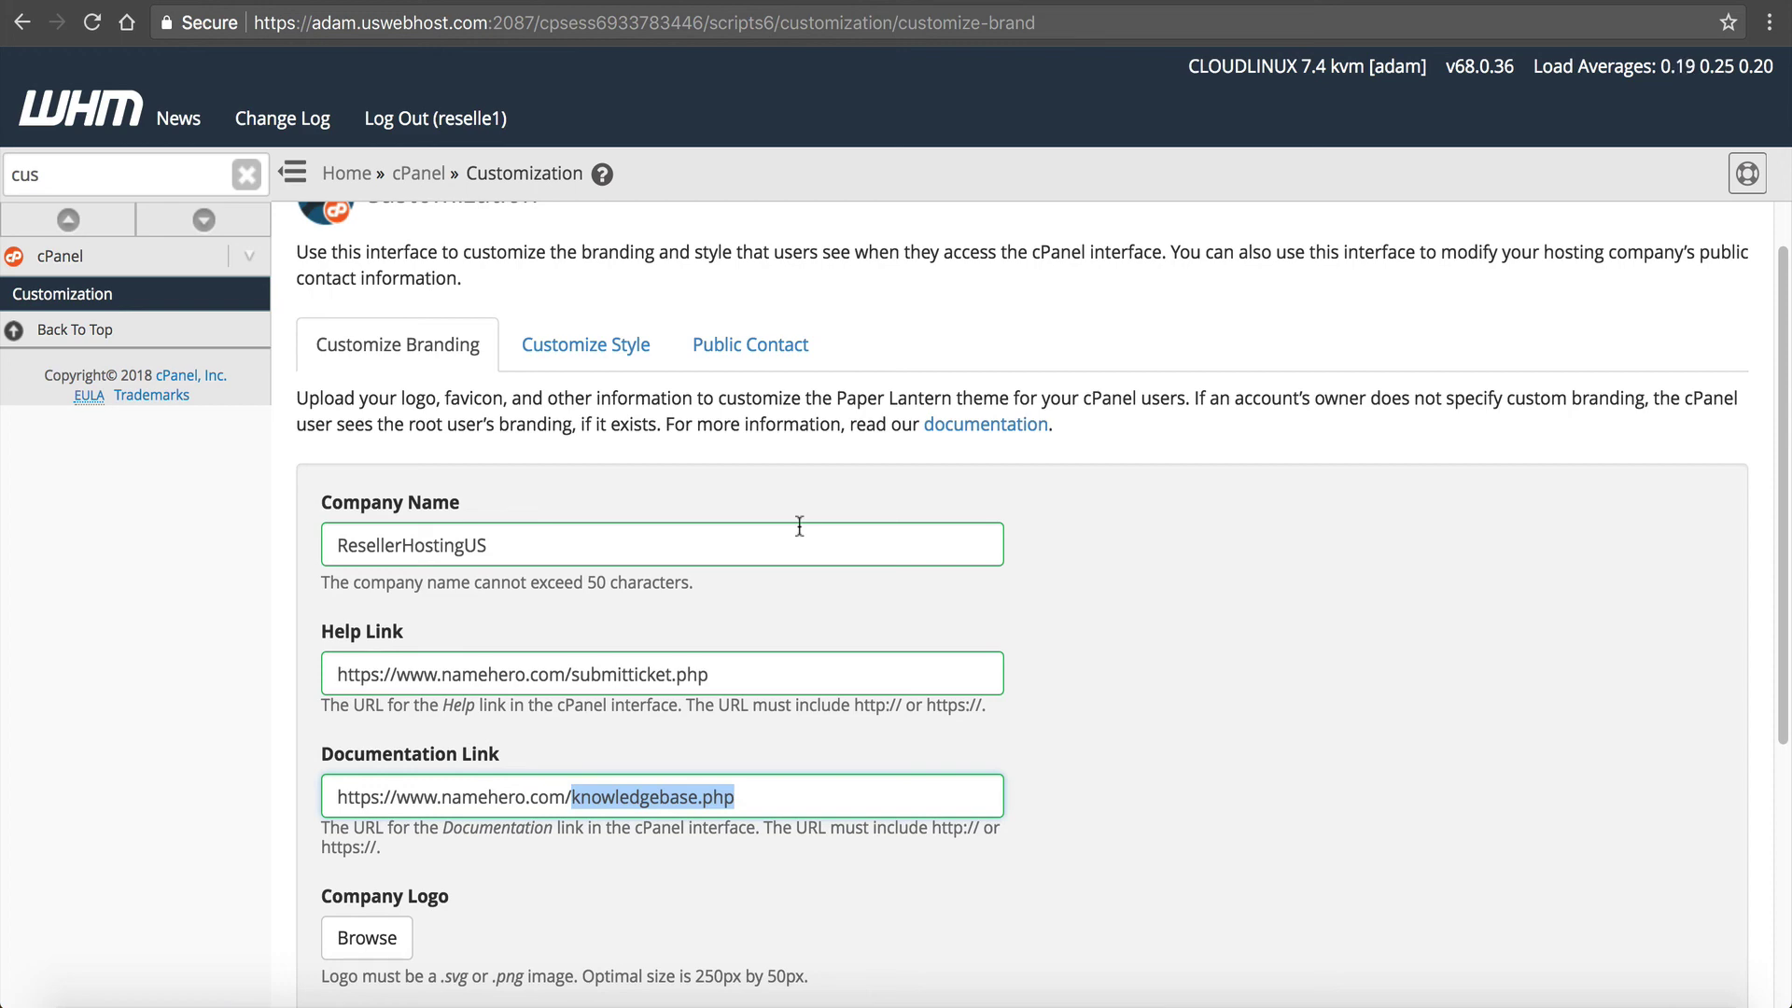
pyautogui.scroll(-1, 687, 580)
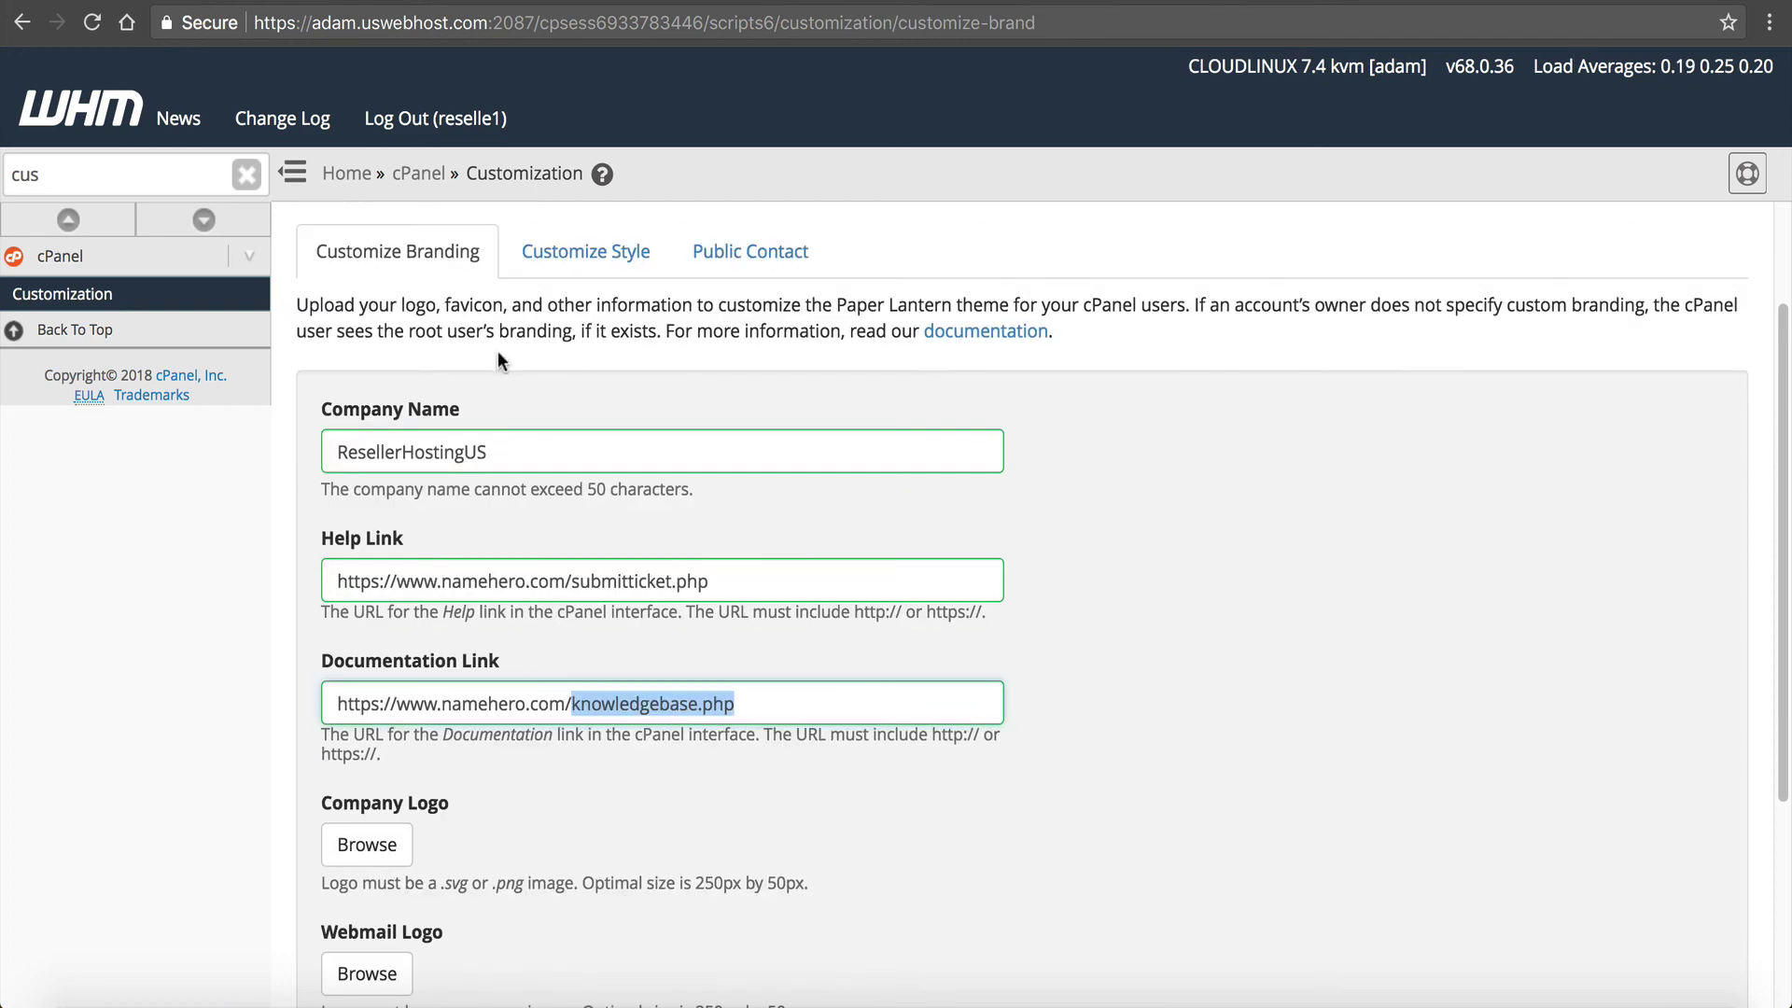
pyautogui.scroll(-2, 511, 840)
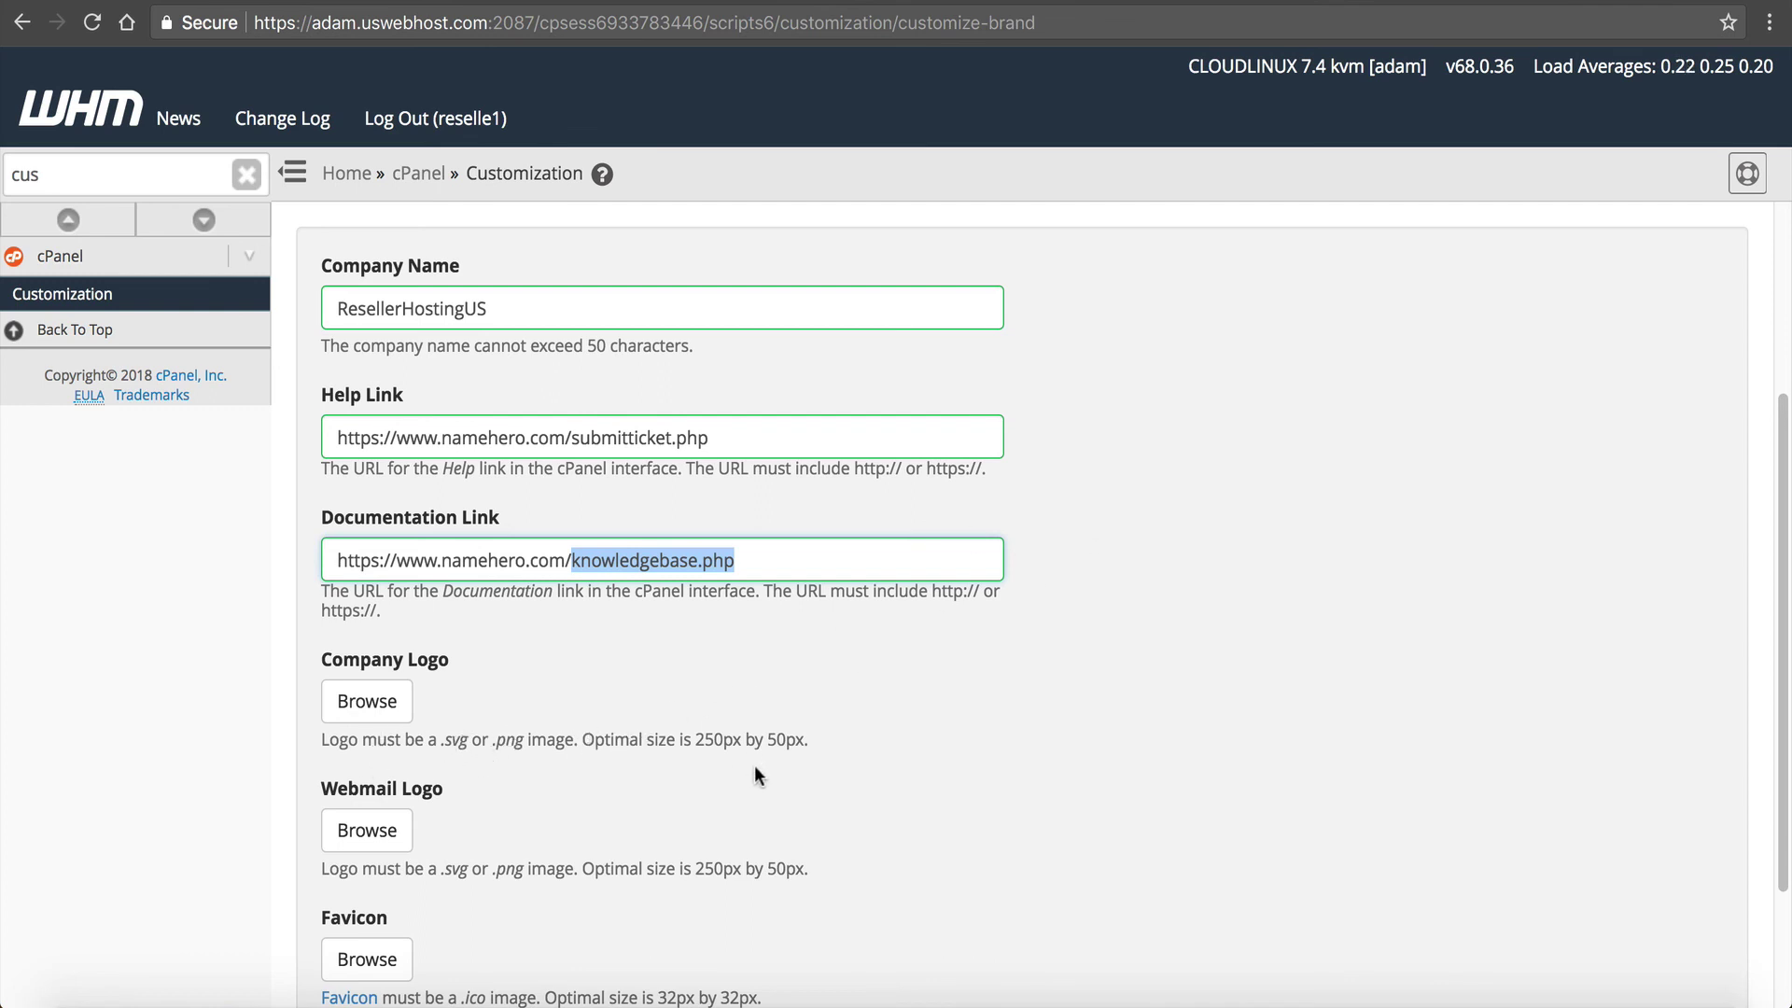
# Save the cPanel logo image from Google Images, noting the recommended 250px by 50px size.
pyautogui.click(820, 745)
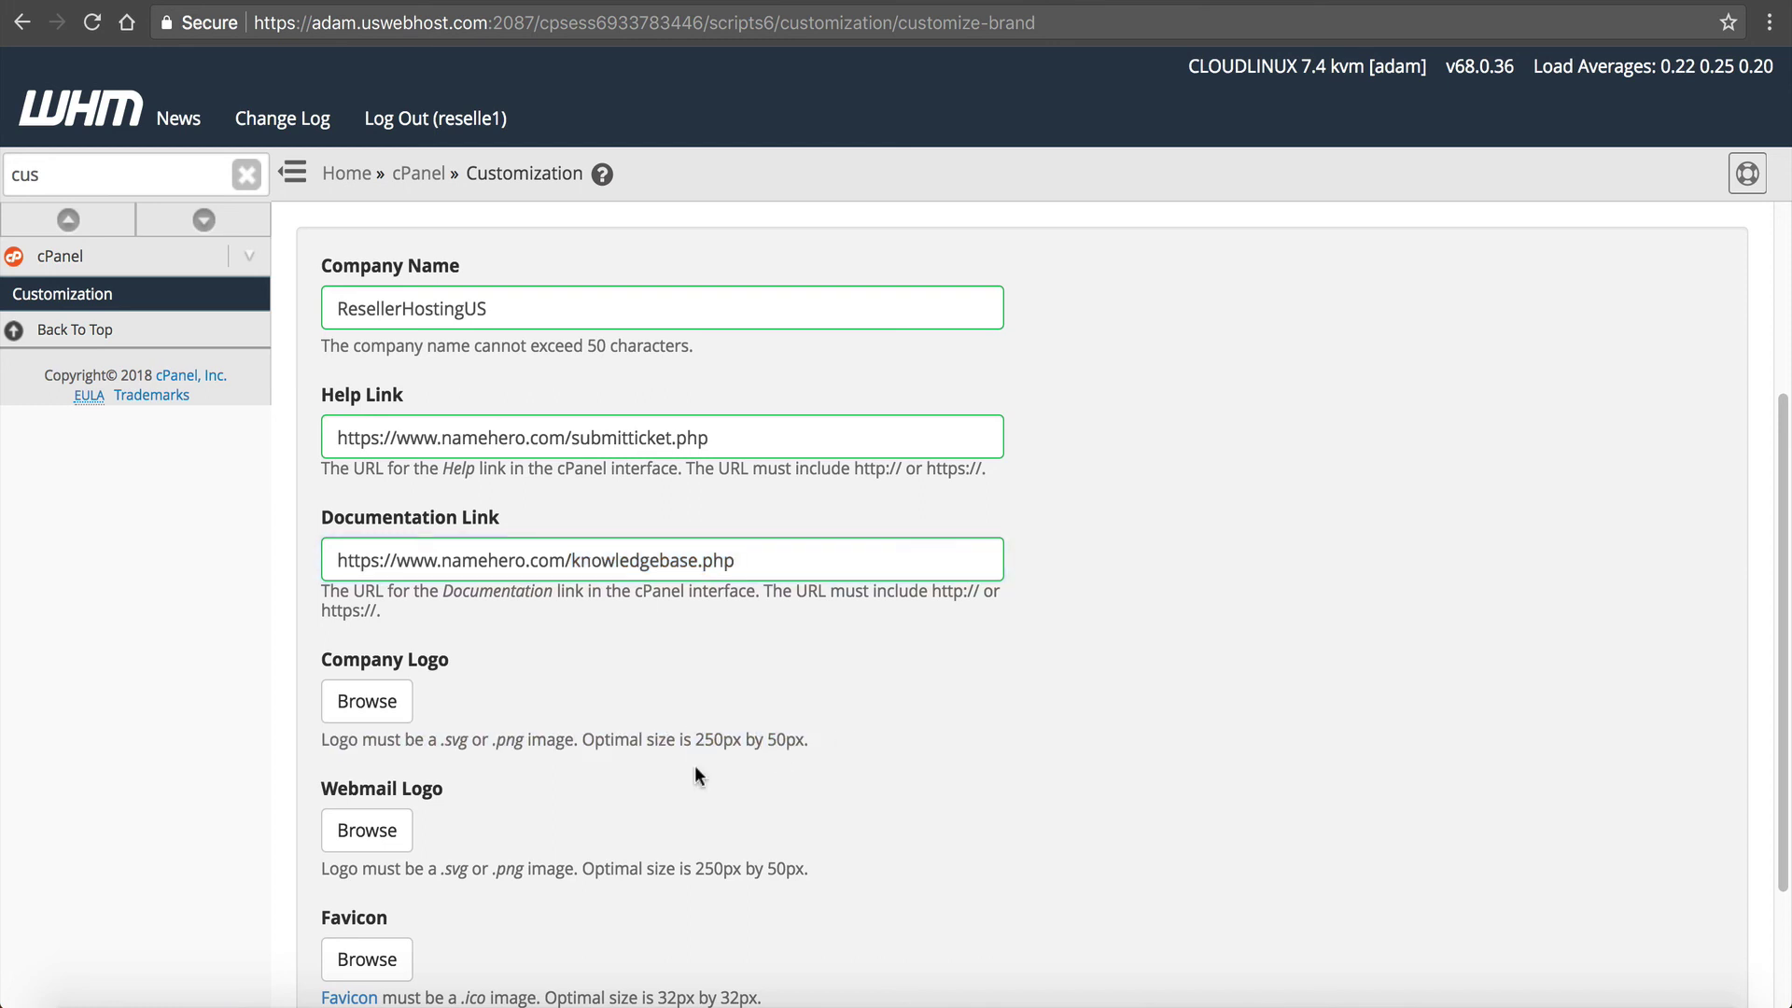
pyautogui.moveTo(809, 739); pyautogui.dragTo(692, 738)
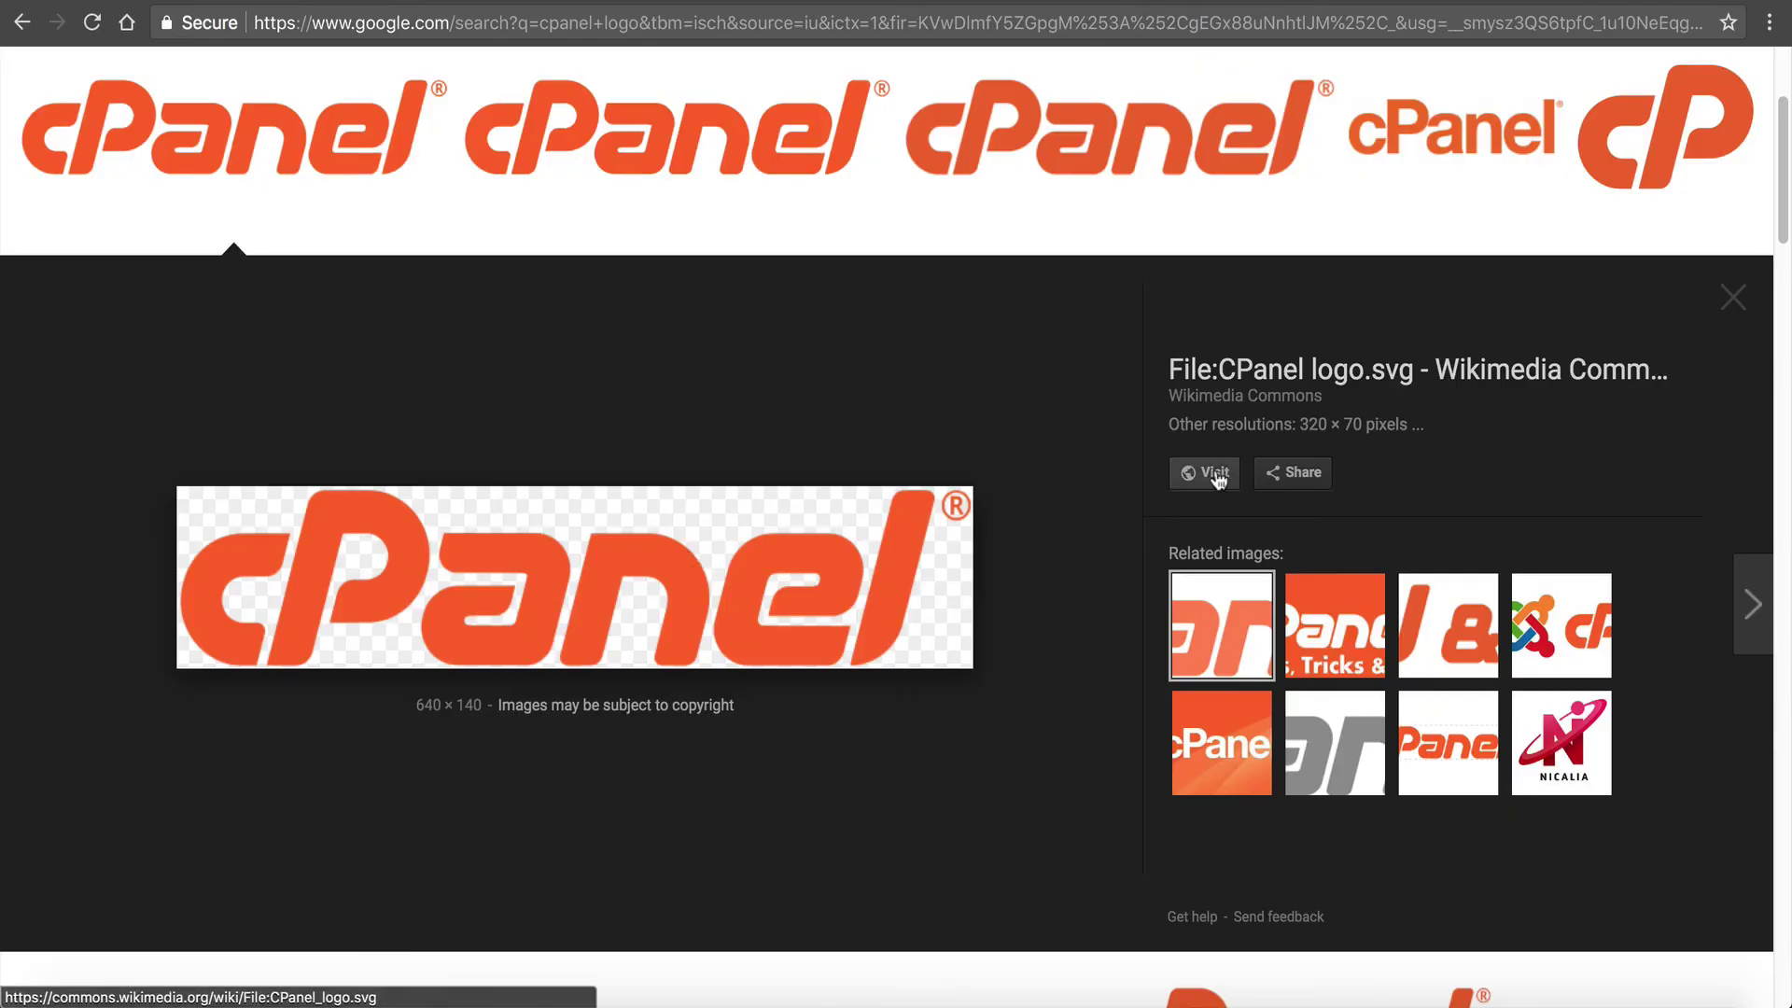
pyautogui.rightClick(469, 563)
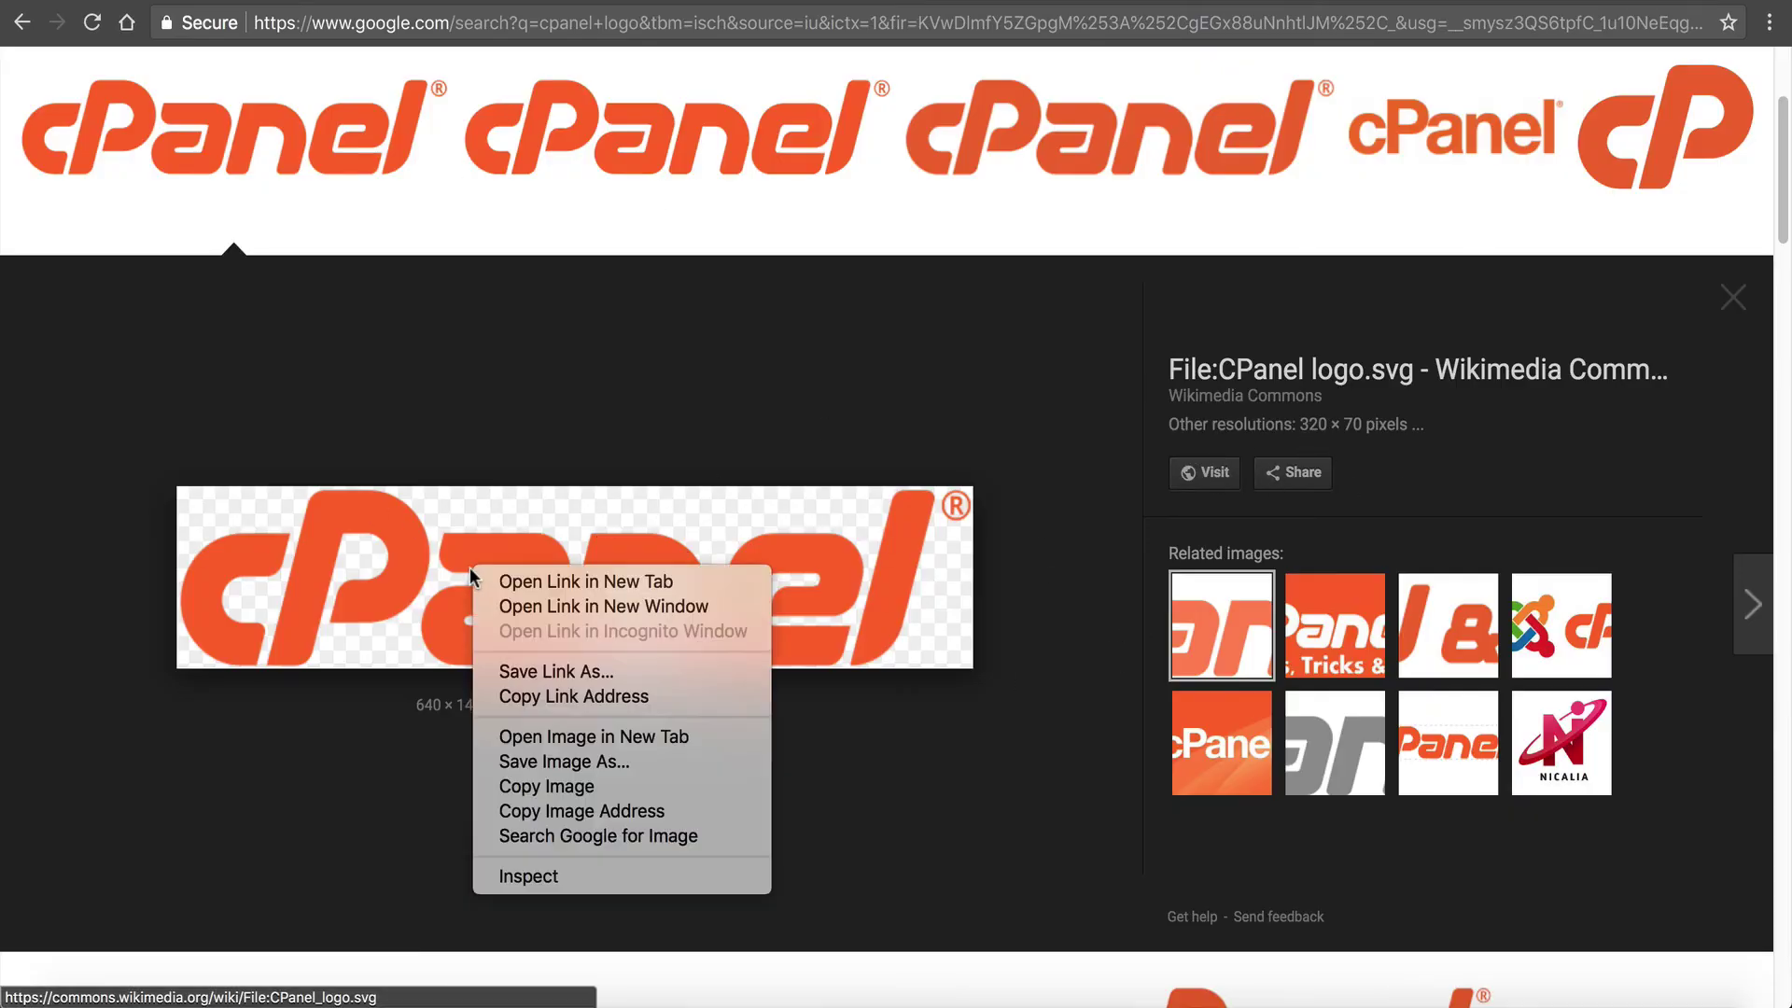
pyautogui.click(605, 765)
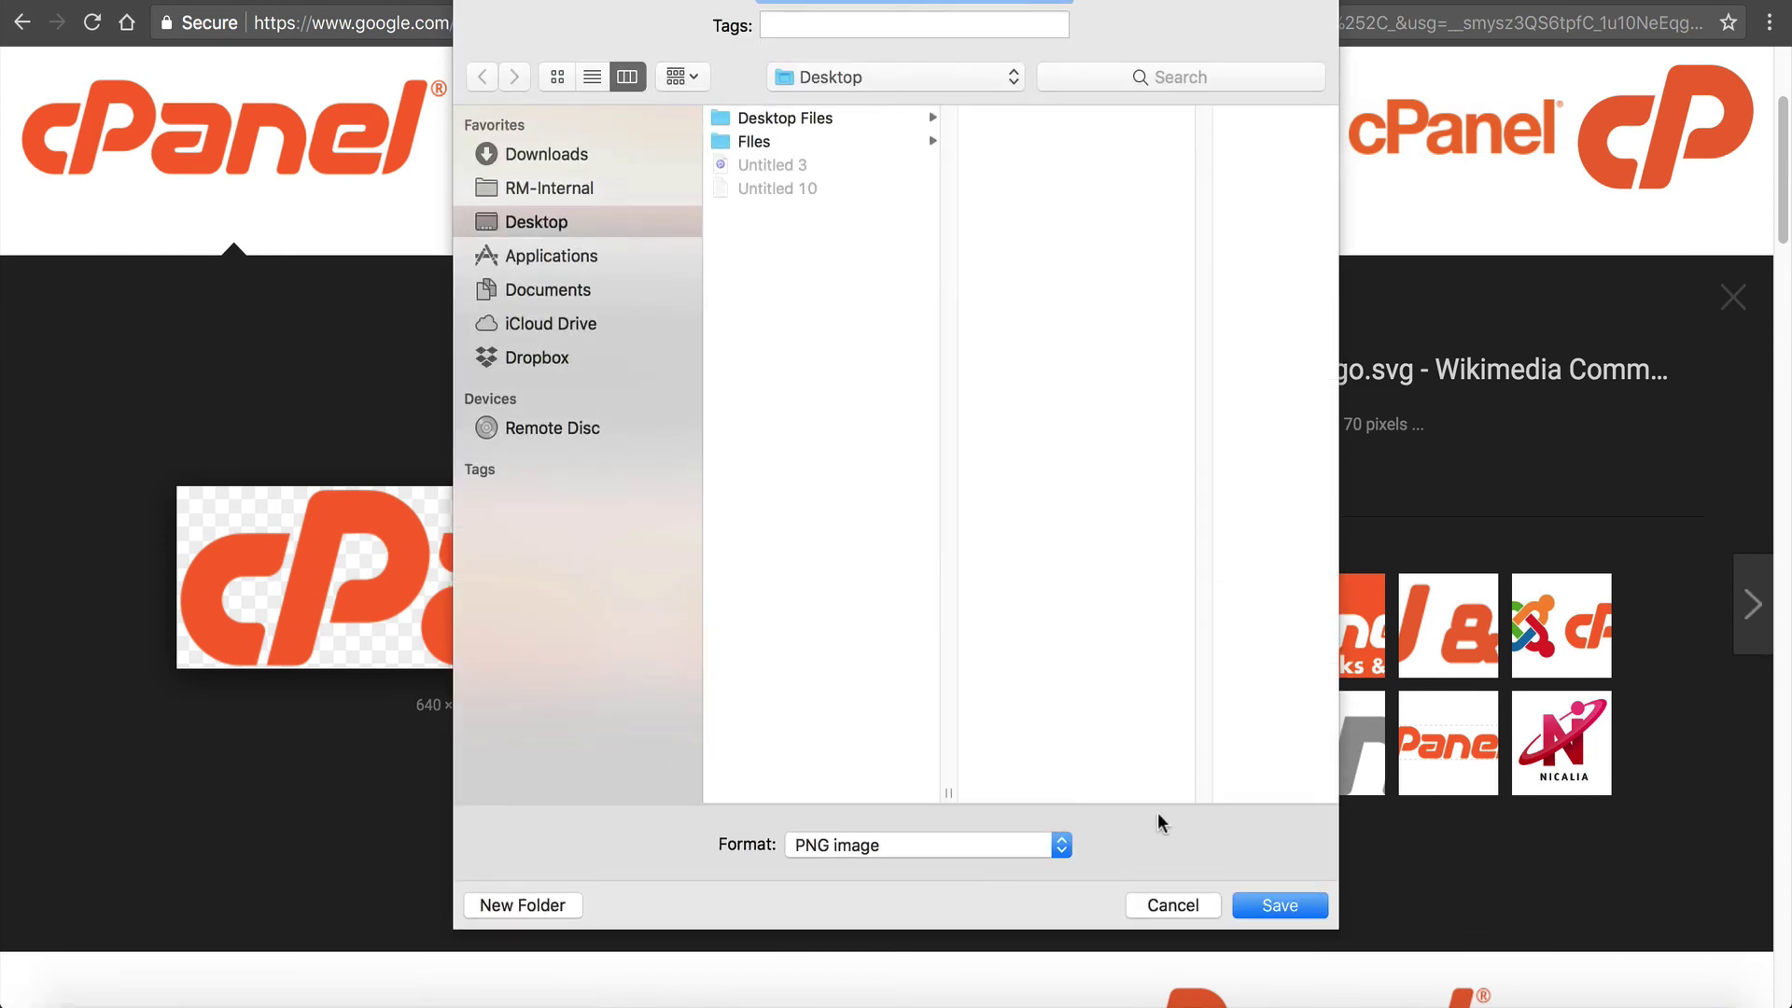
pyautogui.click(1279, 905)
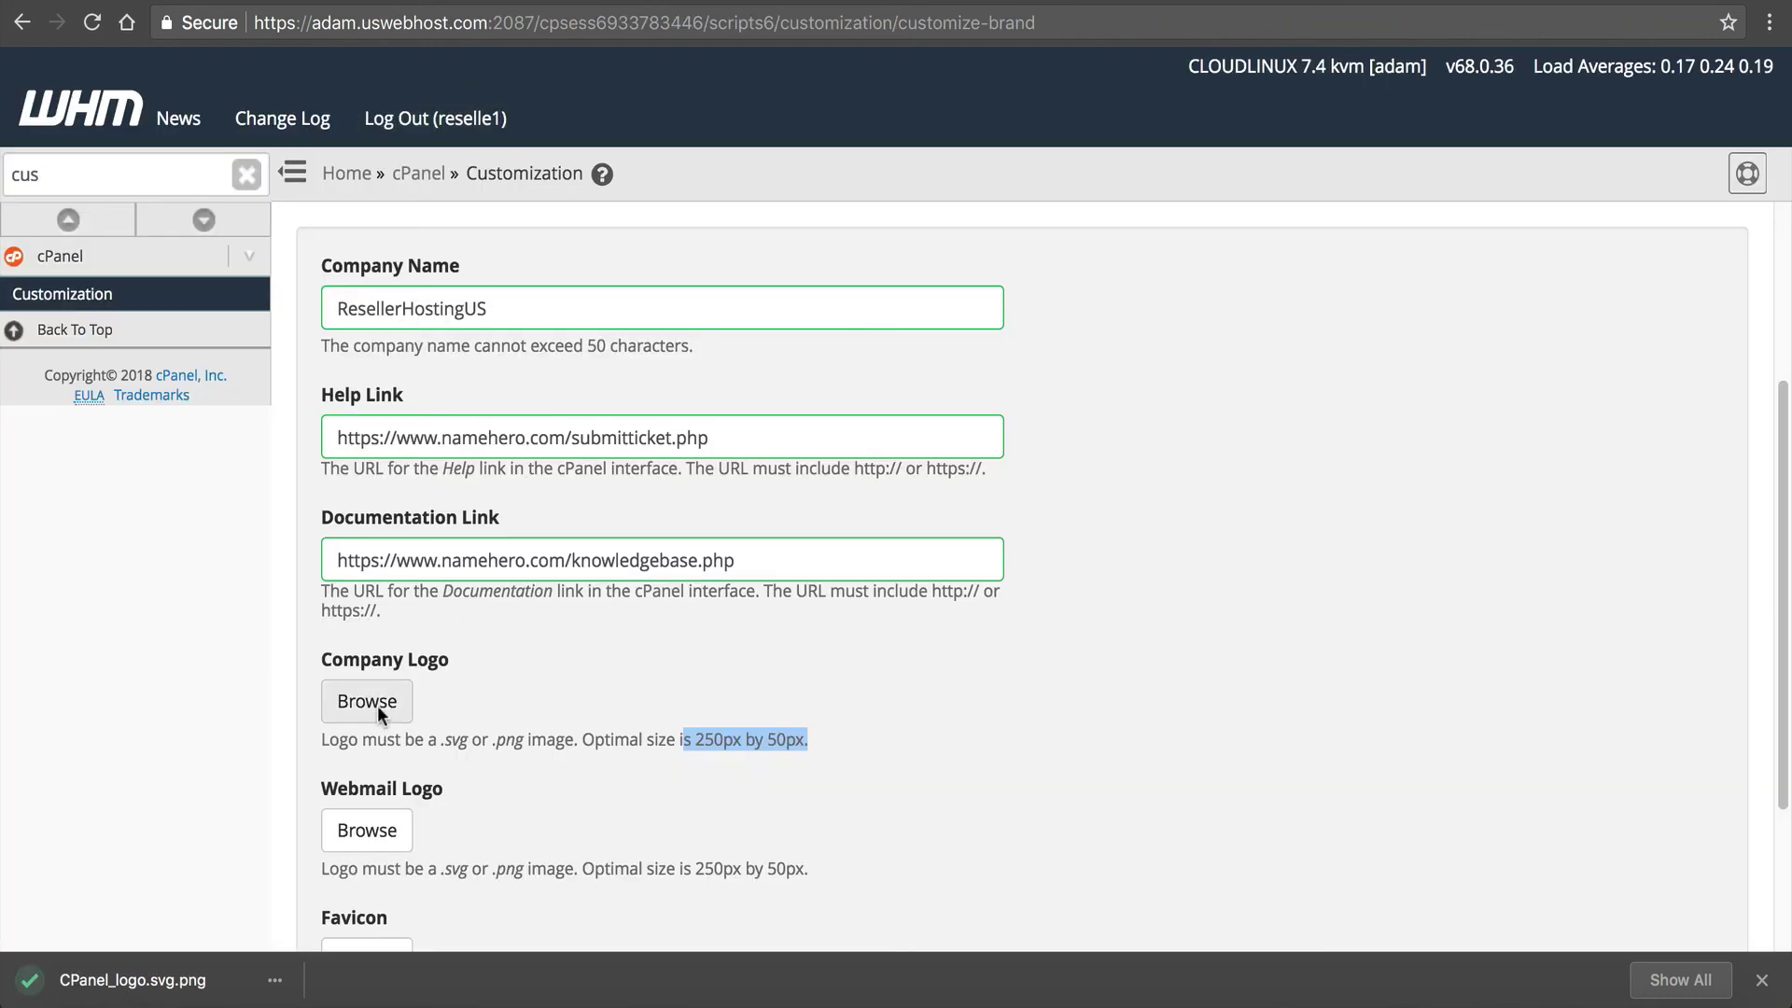
# Set the downloaded cPanel logo as the Company Logo and save the branding.
pyautogui.click(377, 705)
pyautogui.doubleClick(560, 155)
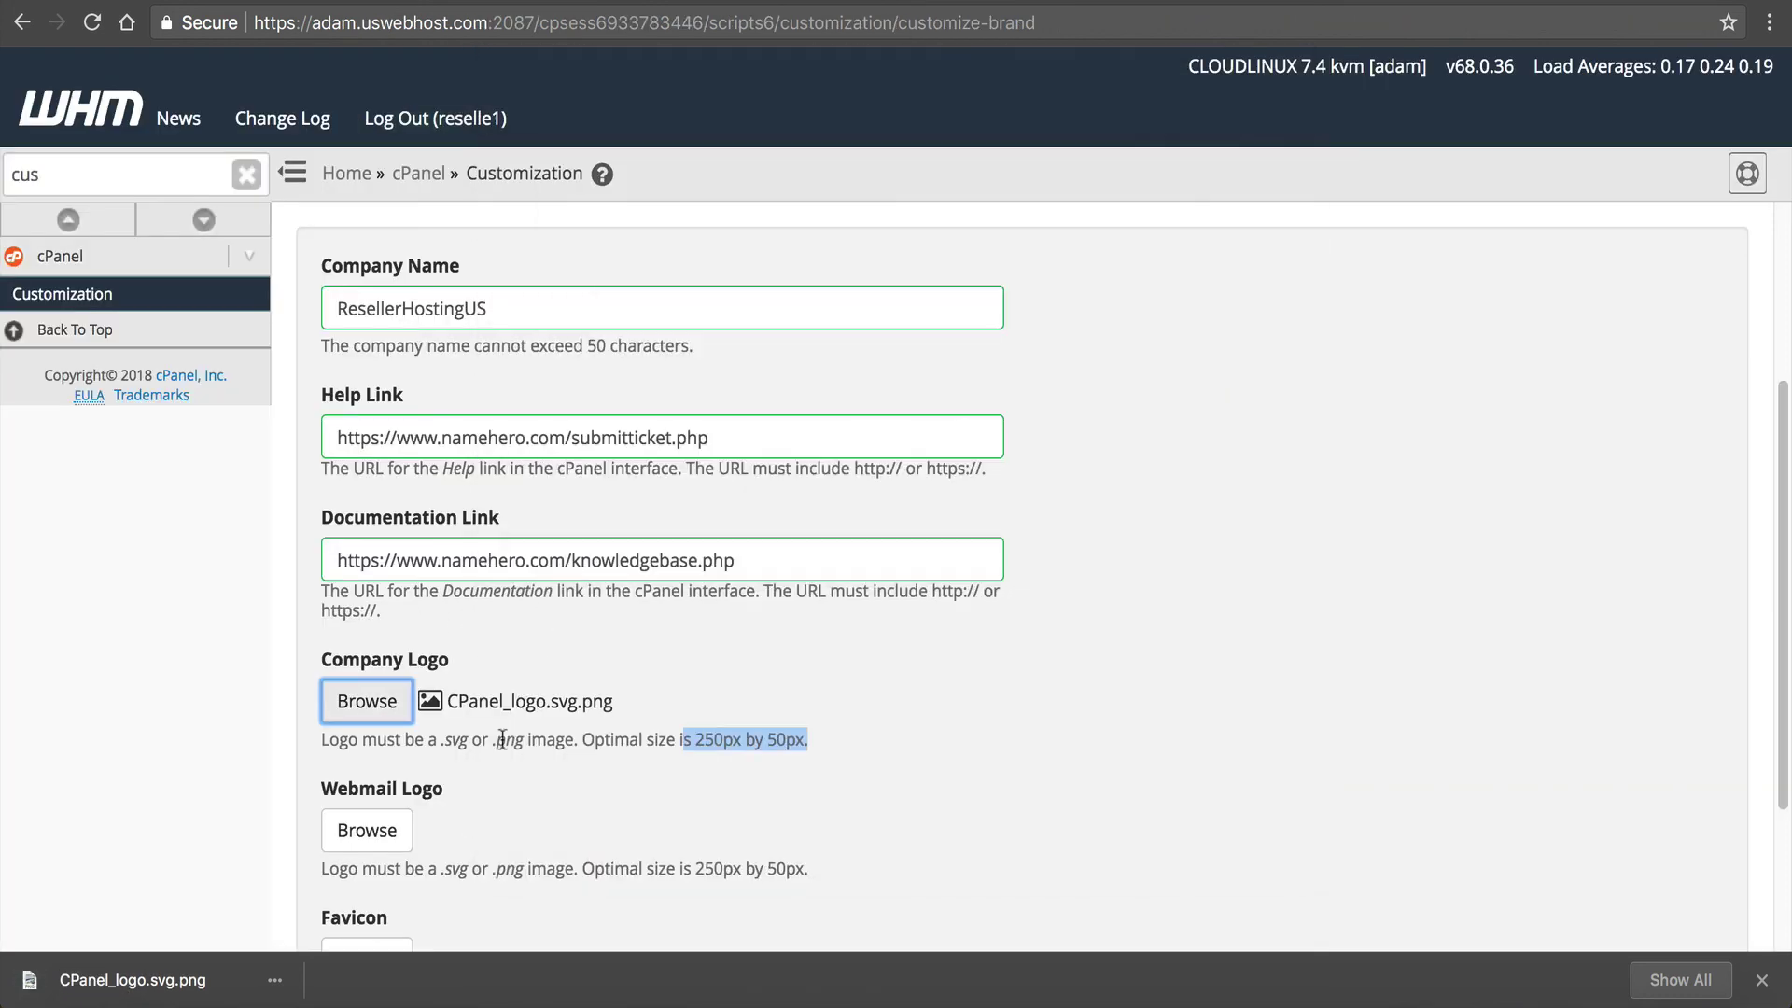
pyautogui.scroll(-3, 504, 750)
pyautogui.click(370, 864)
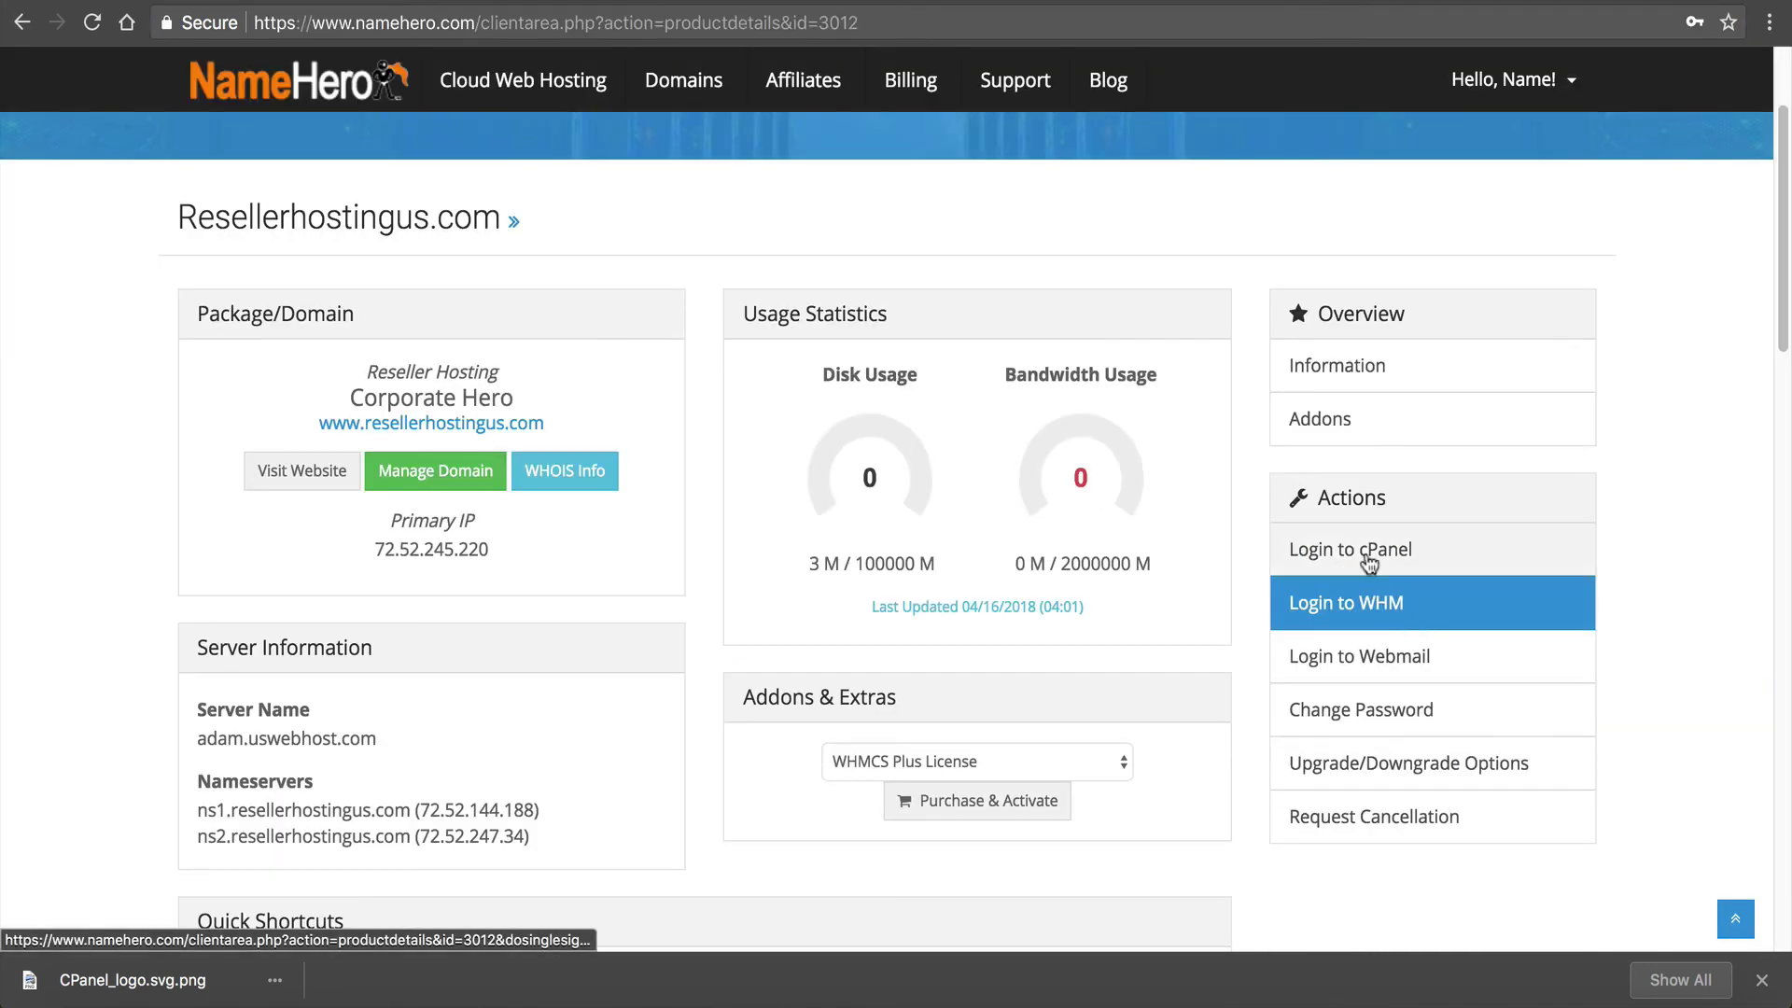
pyautogui.click(1365, 553)
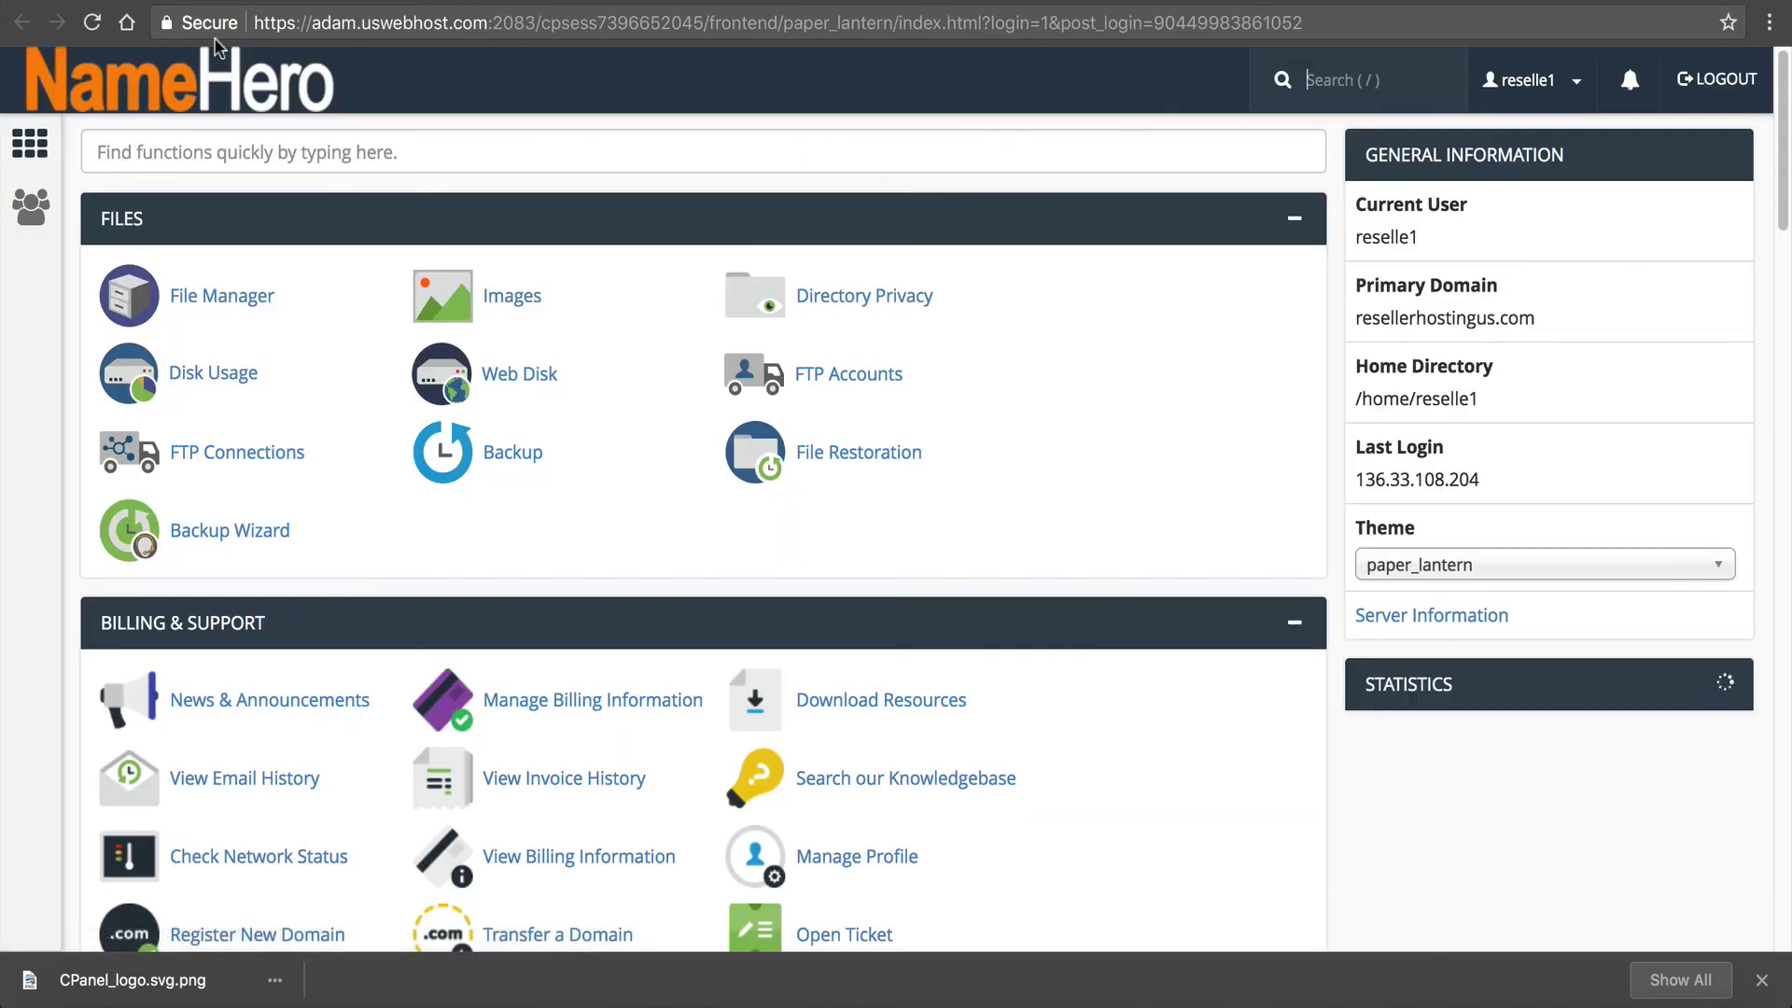
pyautogui.click(92, 22)
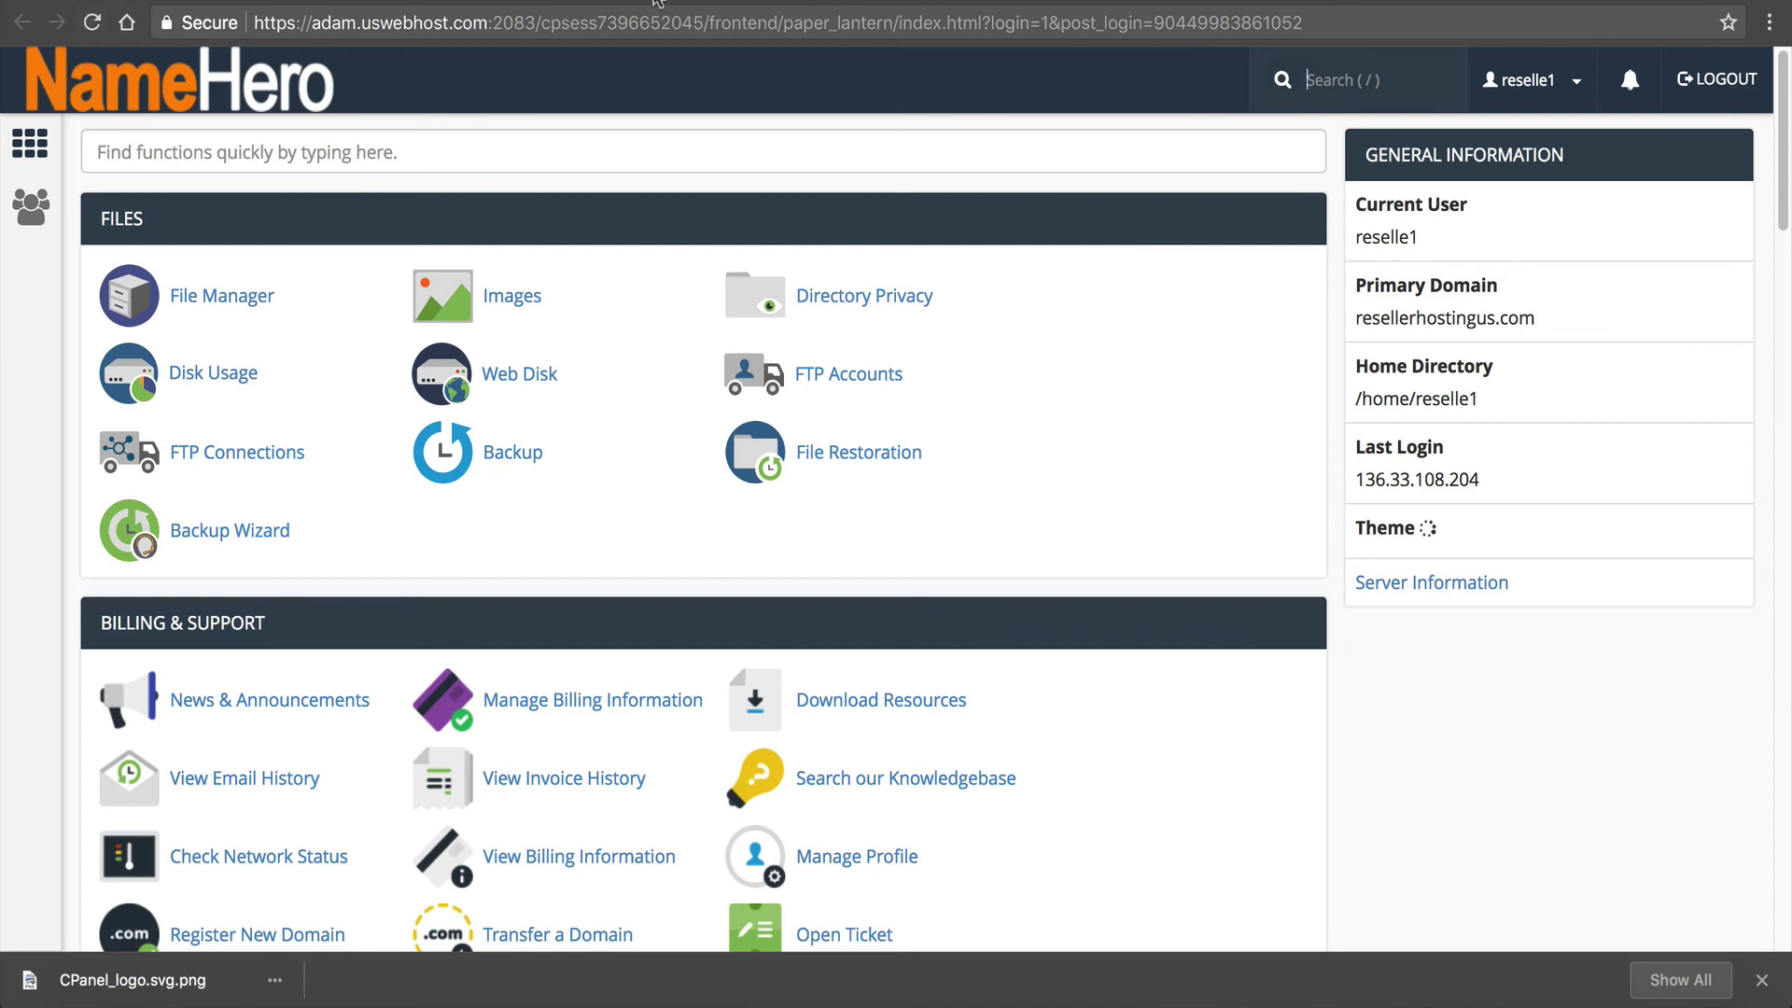
pyautogui.hotkey('ctrl', 'shift', 'Tab')
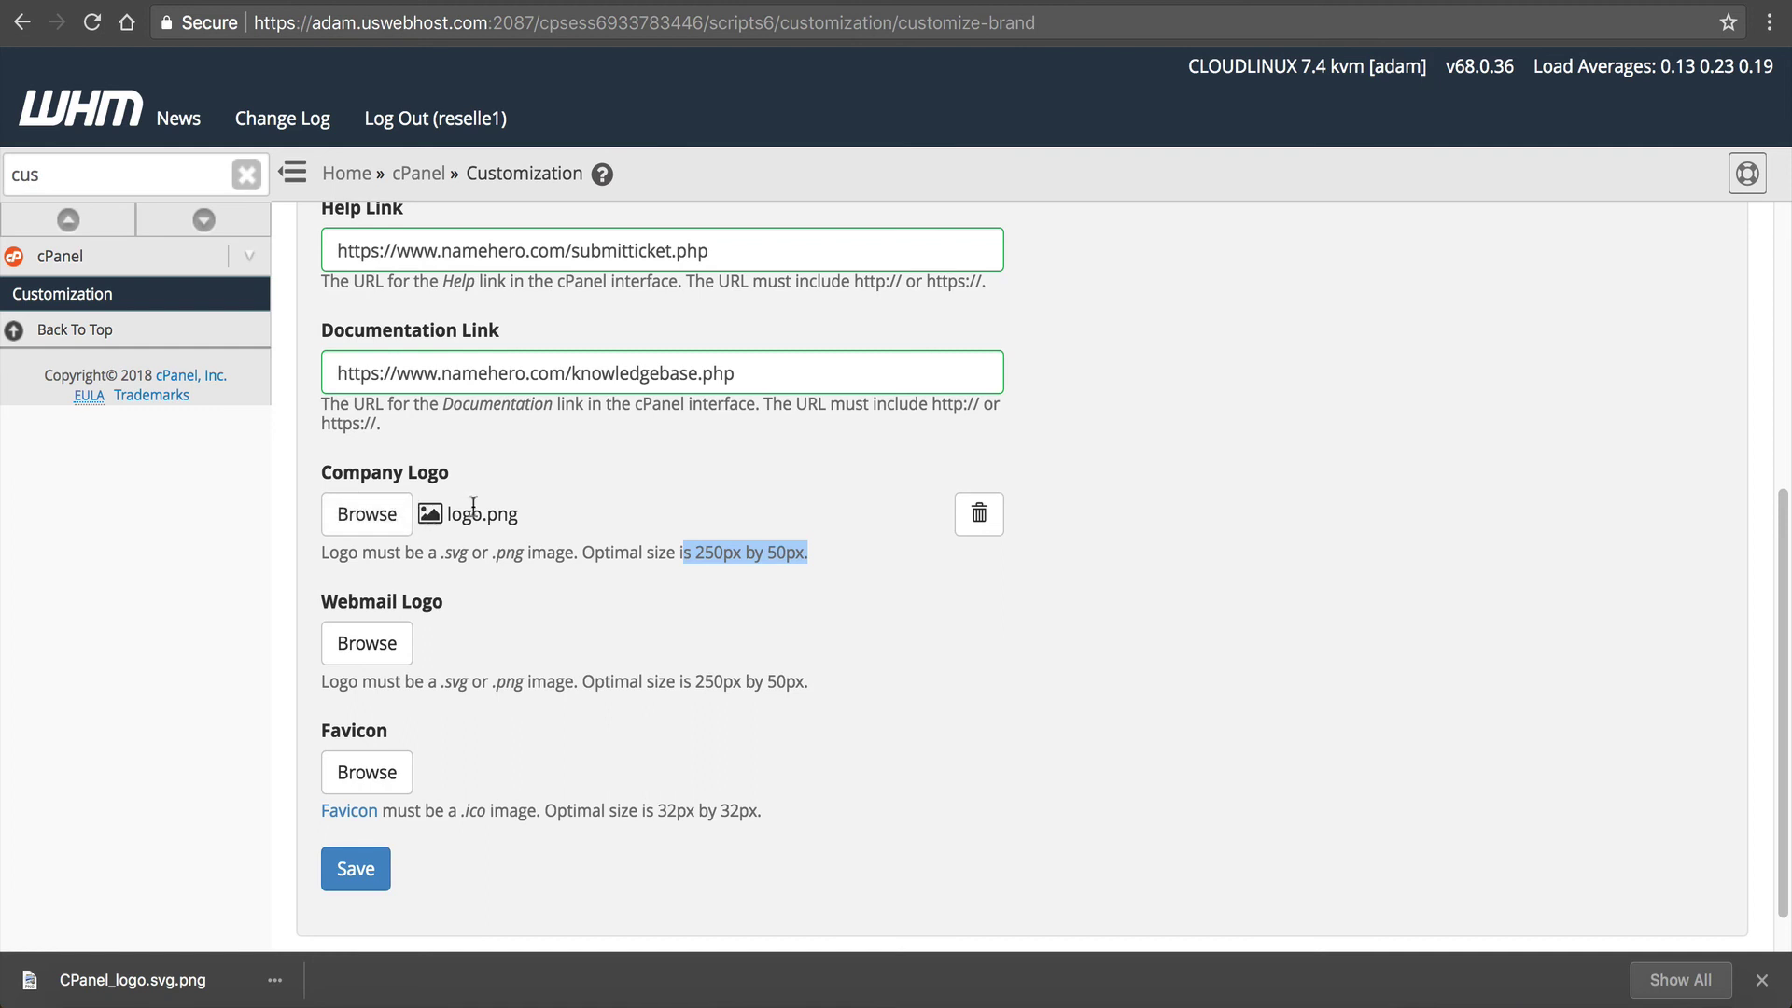
pyautogui.scroll(1, 474, 509)
pyautogui.scroll(2, 493, 513)
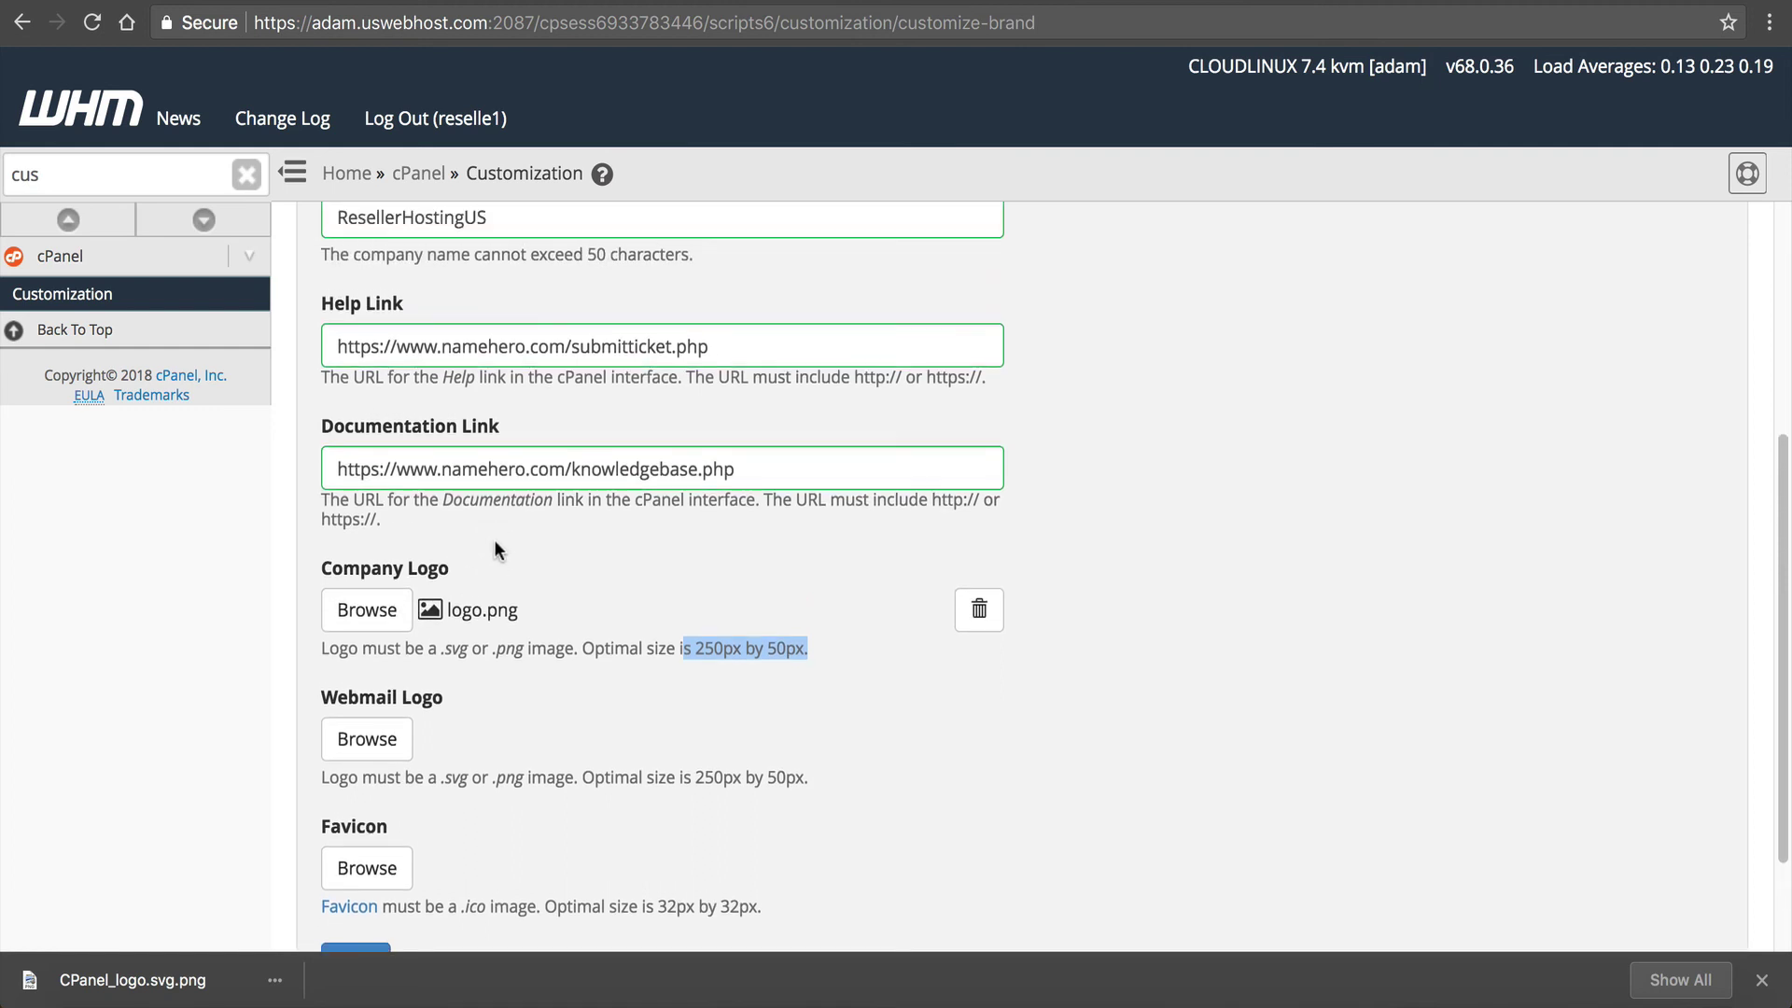
pyautogui.scroll(-1, 720, 649)
pyautogui.click(1019, 571)
pyautogui.scroll(-3, 966, 556)
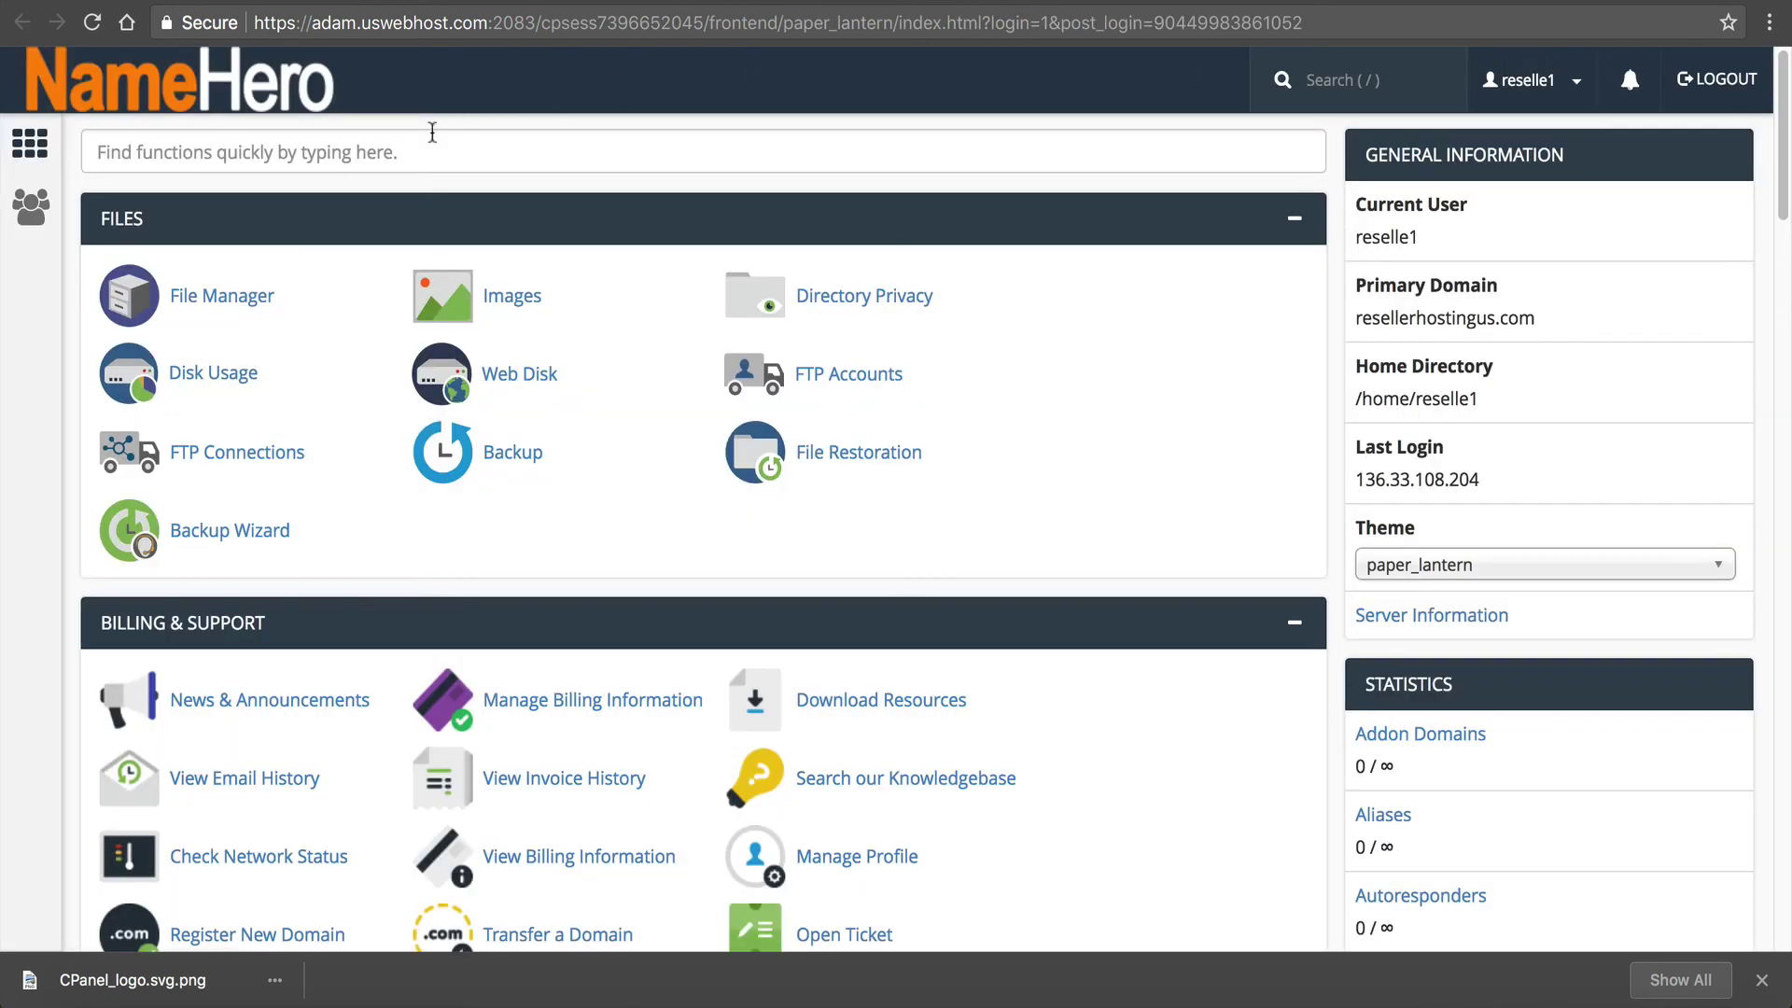
pyautogui.click(431, 140)
pyautogui.write('ema')
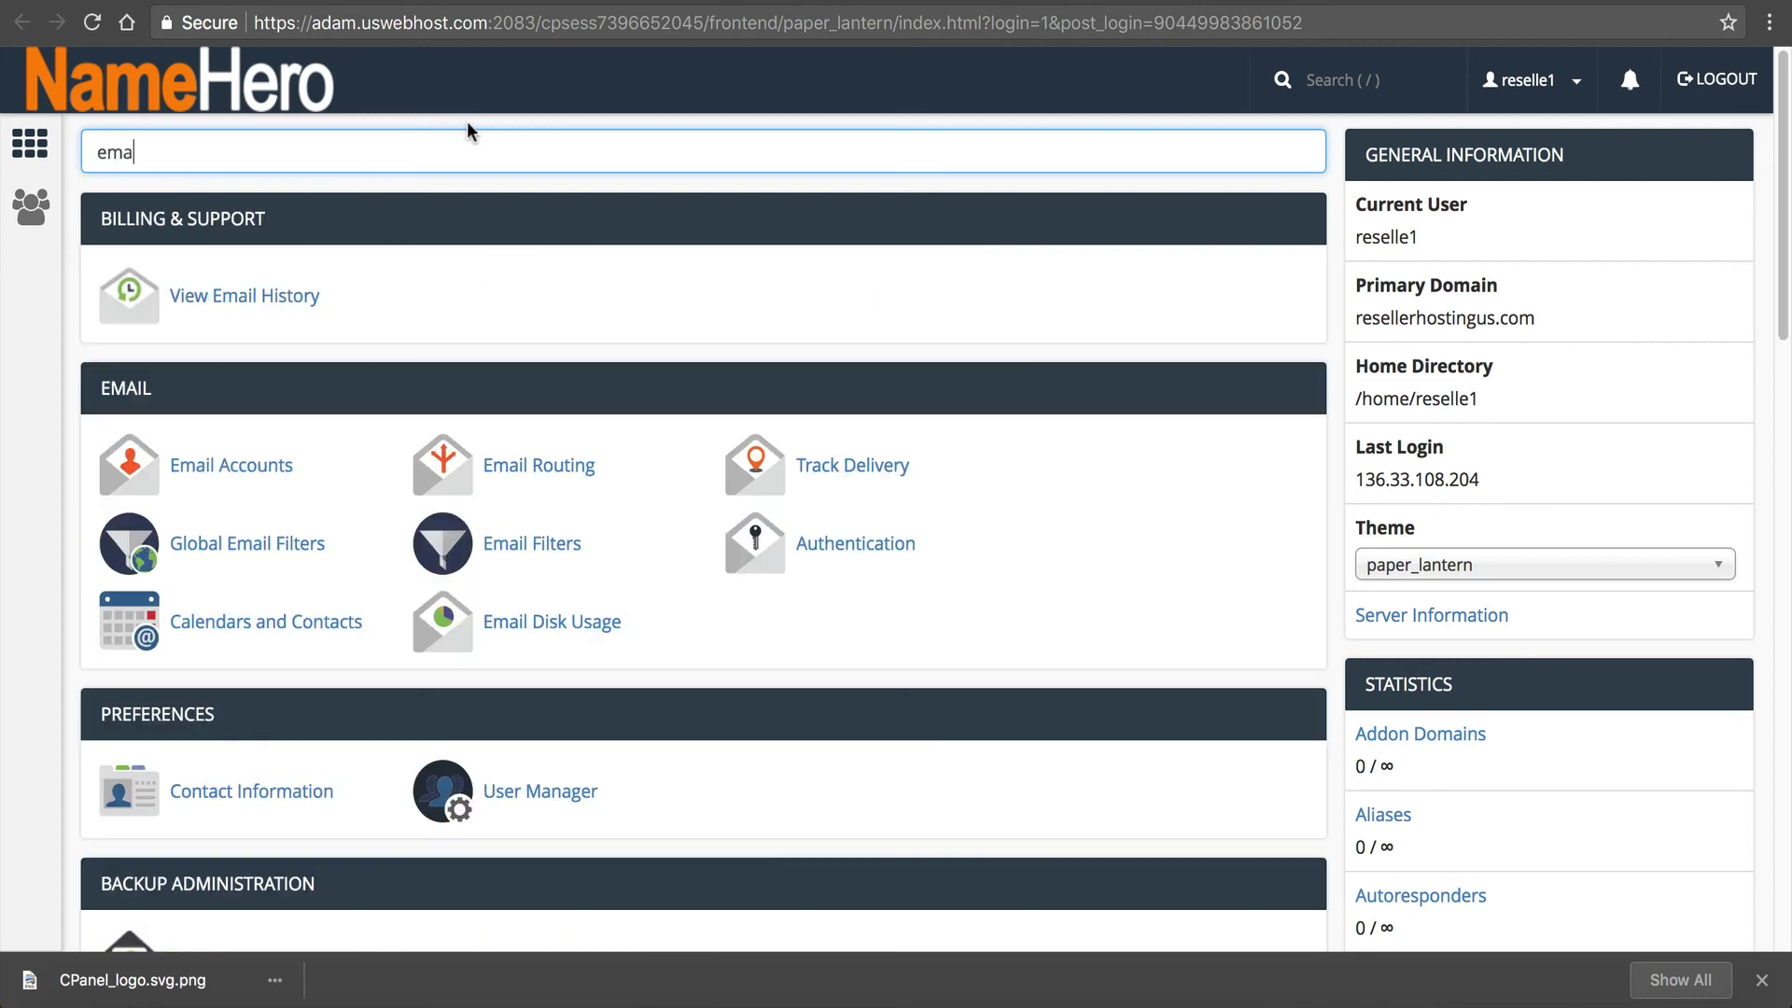
pyautogui.scroll(-1, 323, 392)
pyautogui.click(375, 442)
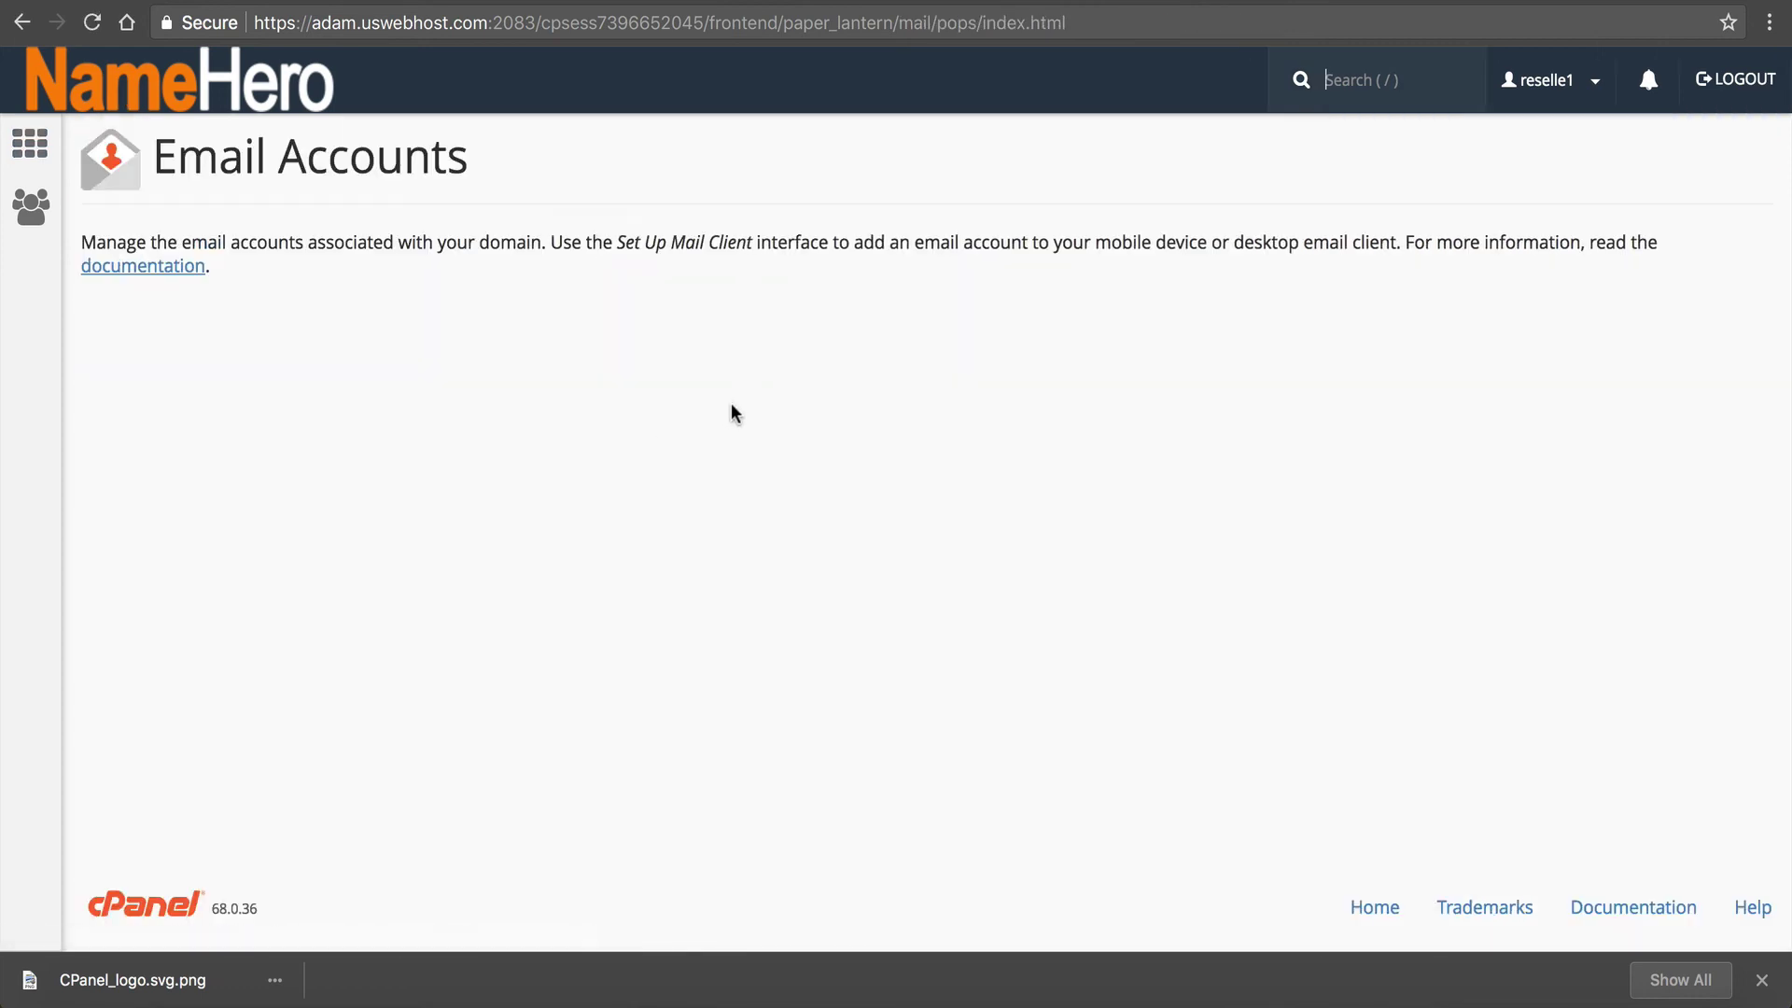
pyautogui.scroll(-2, 1428, 453)
pyautogui.scroll(-5, 1428, 452)
pyautogui.scroll(-1, 1094, 584)
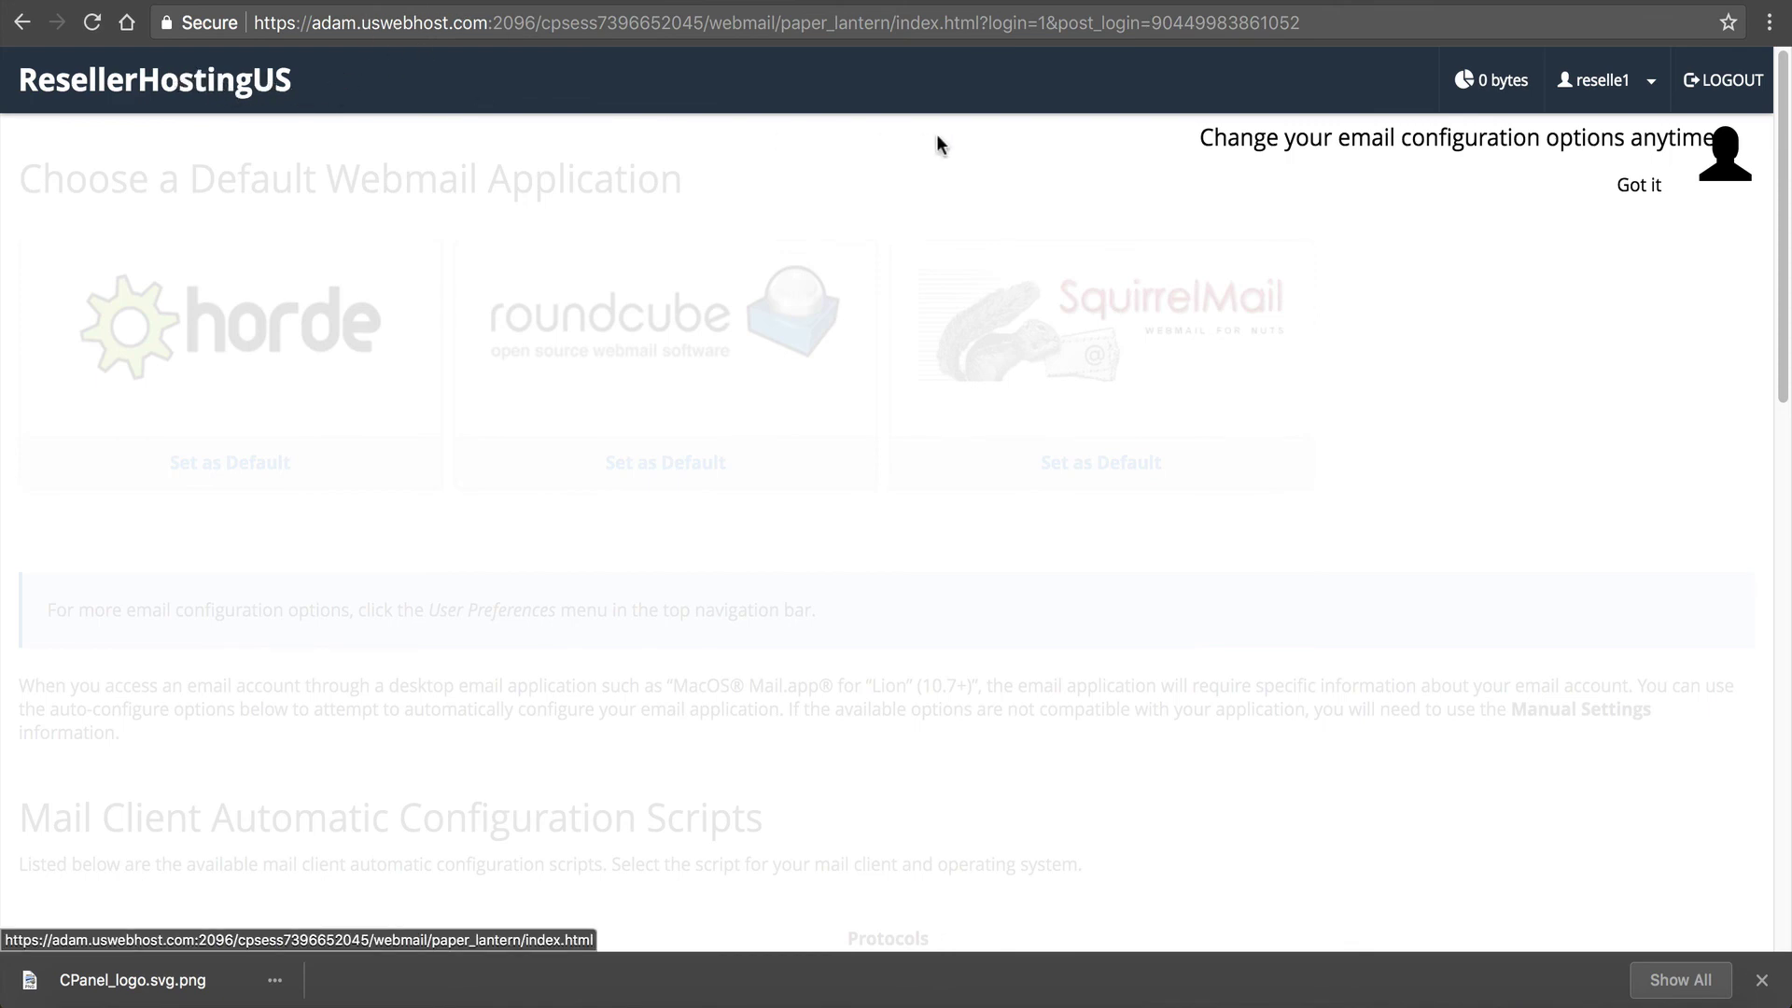
pyautogui.click(1705, 84)
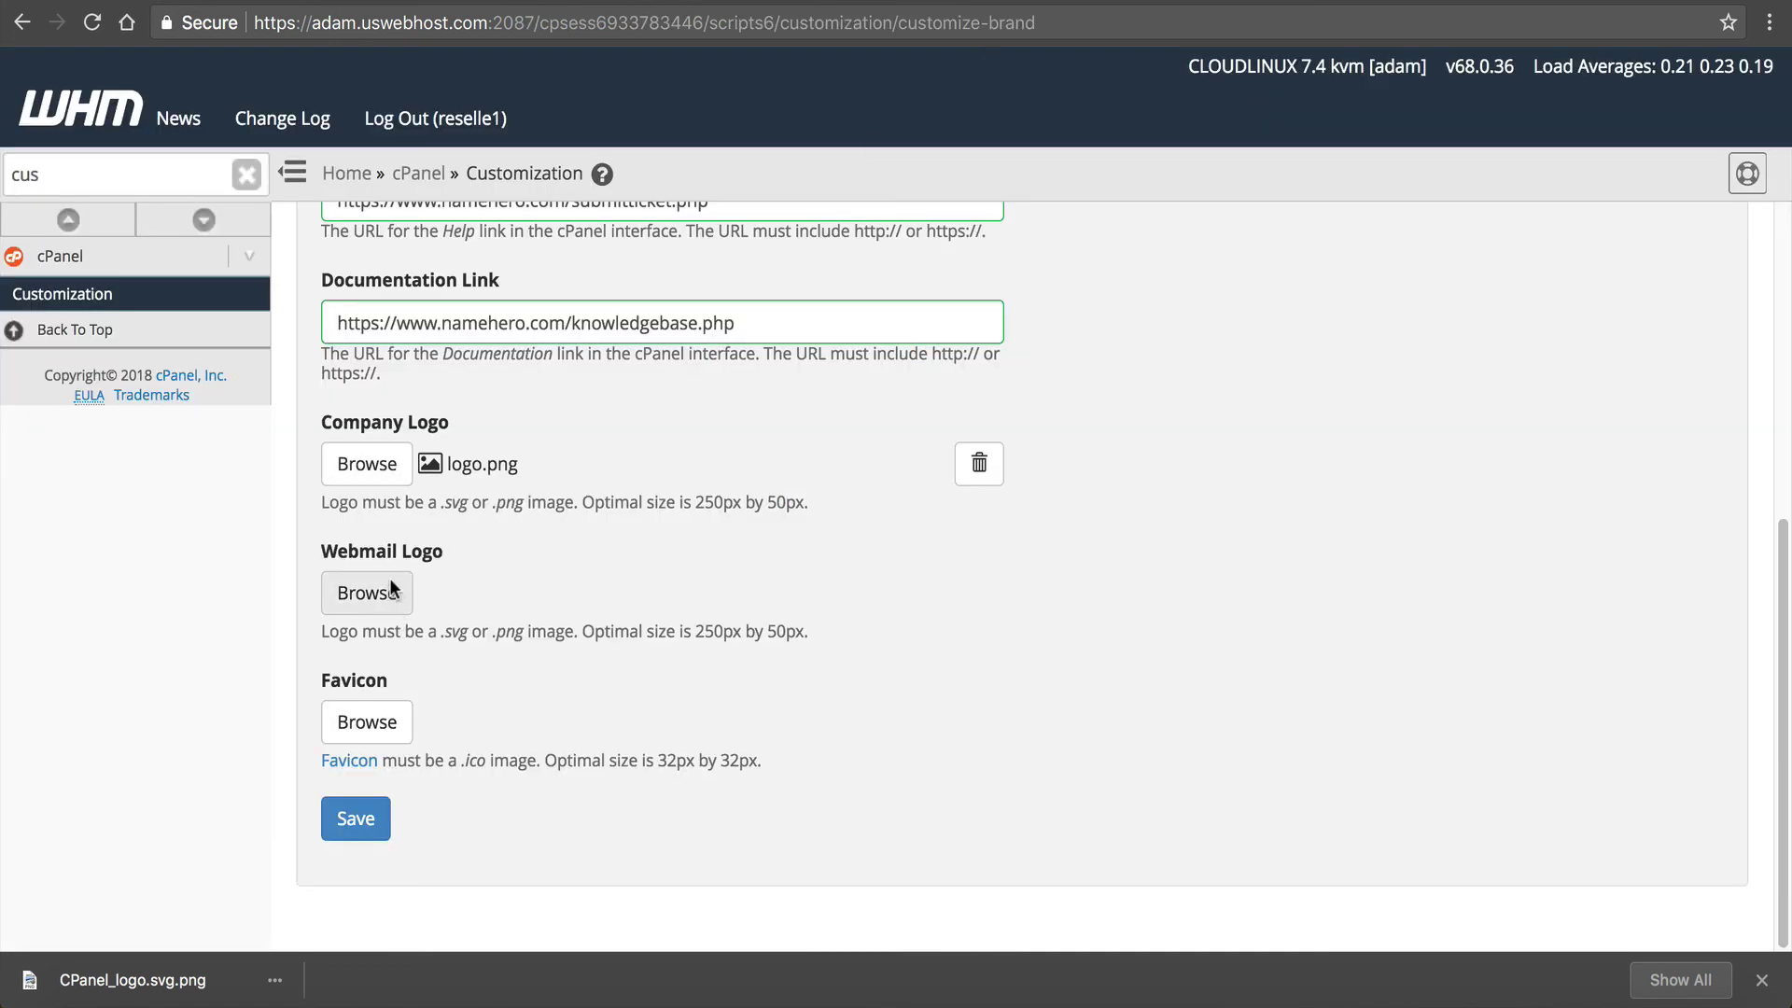
# Choose webmail.png as the webmail logo and look at the favicon Wikipedia article.
pyautogui.click(389, 593)
pyautogui.doubleClick(548, 158)
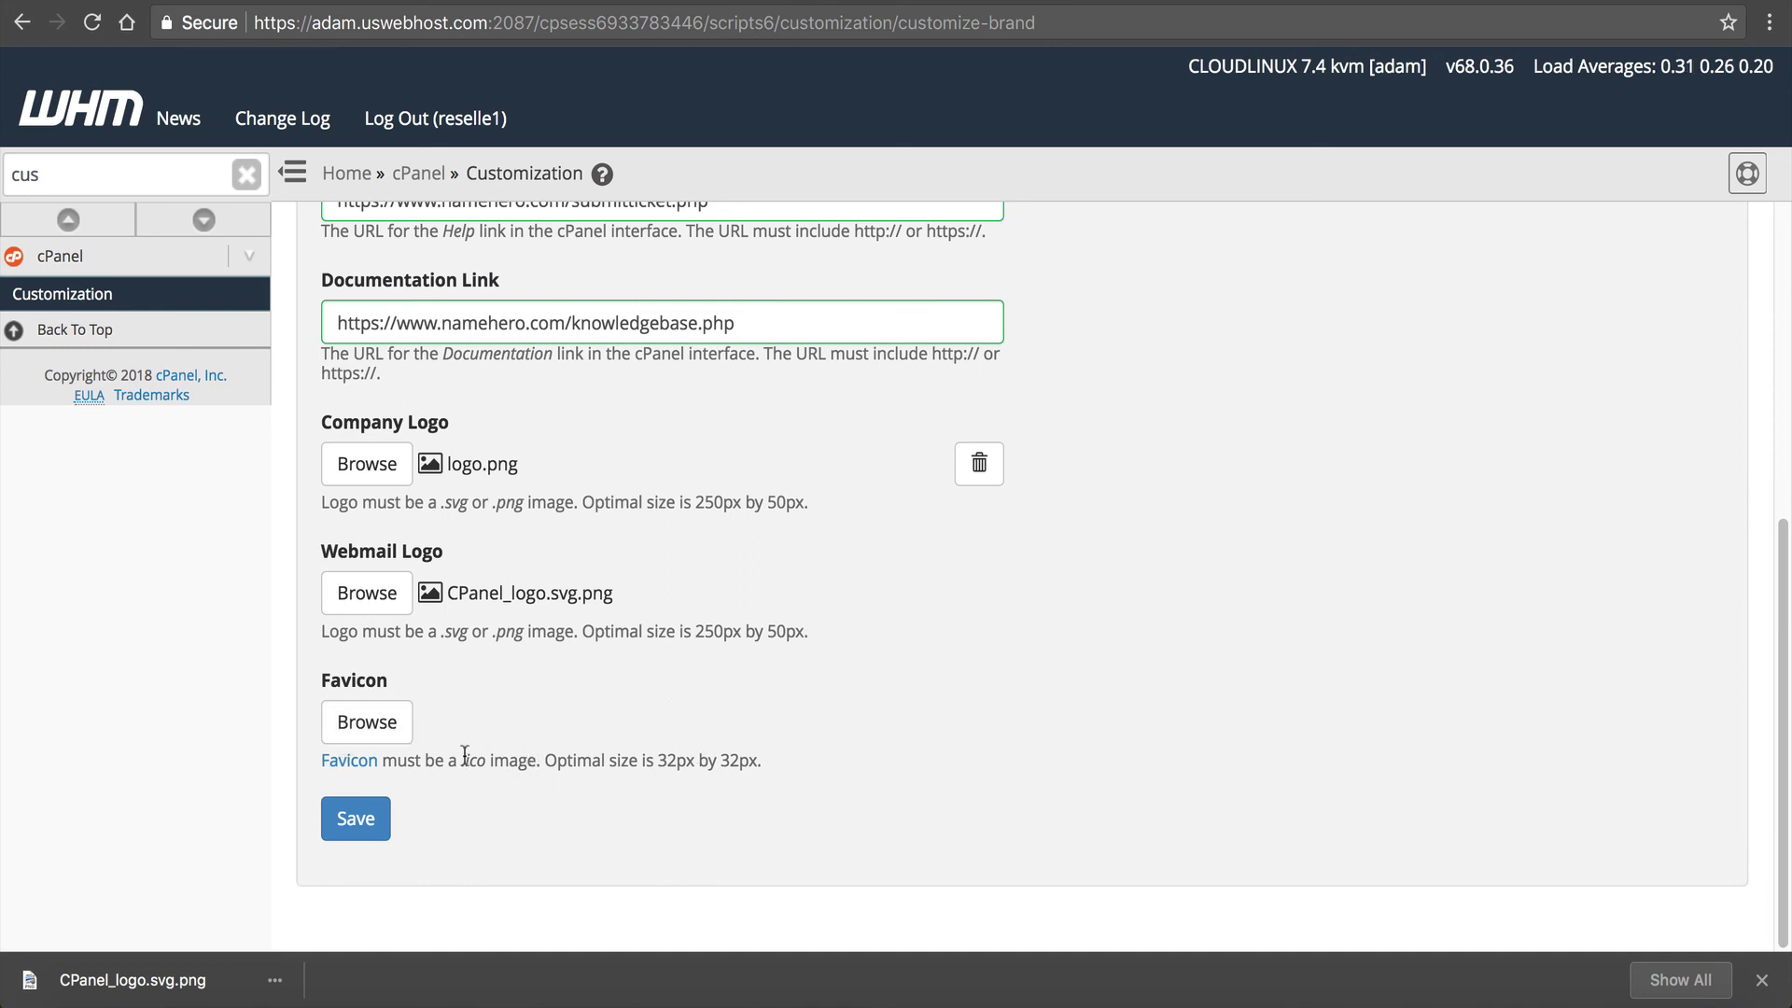
pyautogui.moveTo(463, 757); pyautogui.dragTo(547, 780)
pyautogui.click(547, 780)
pyautogui.click(358, 764)
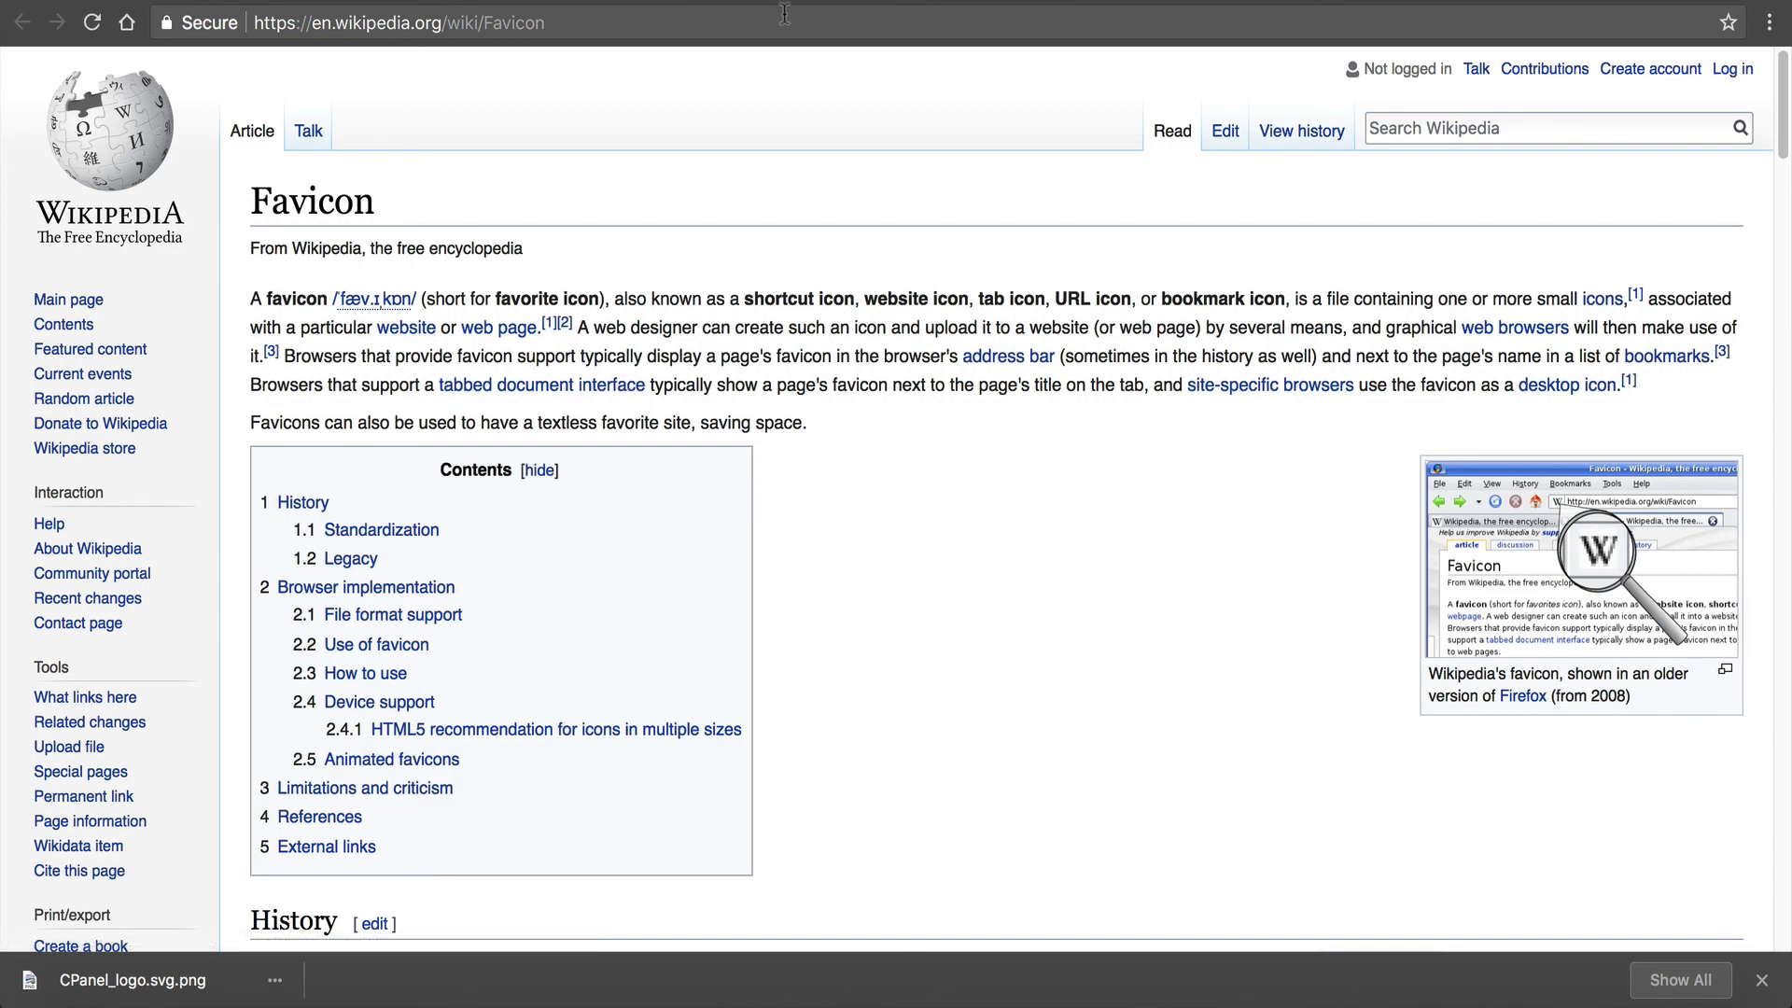
pyautogui.hotkey('alt', 'Left')
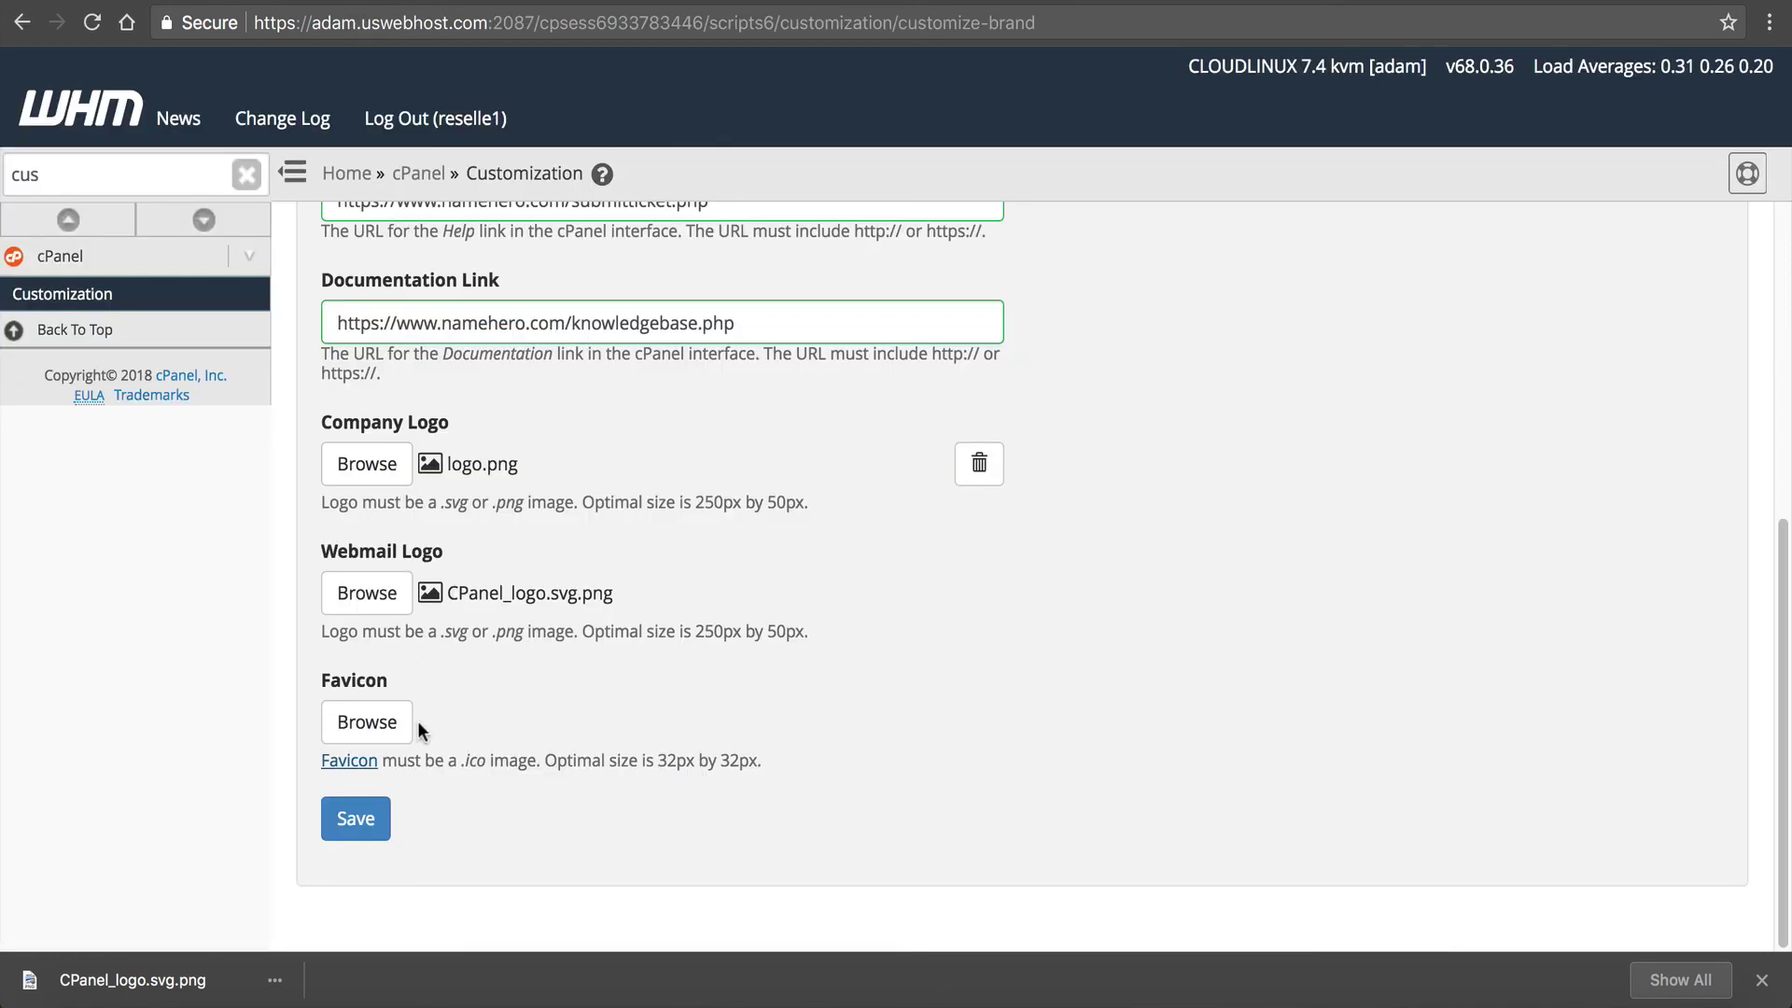
# Save the branding, then glance at the Google Images cPanel logo tab.
pyautogui.click(357, 818)
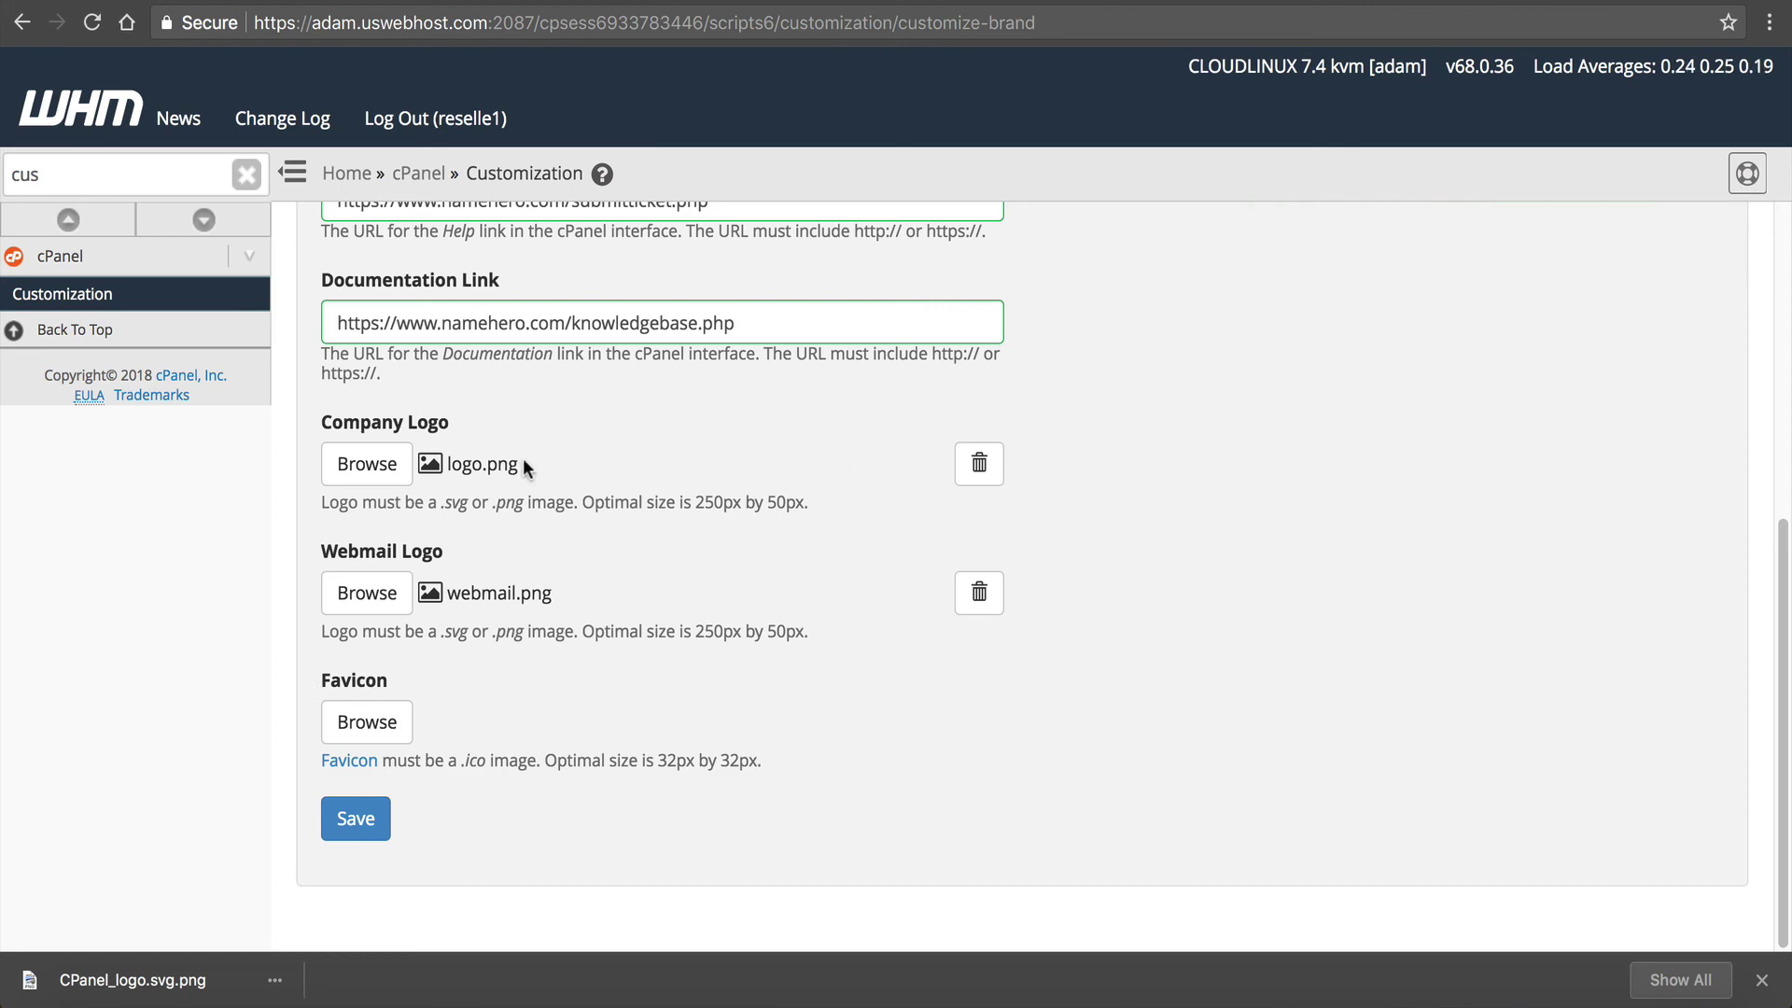
pyautogui.scroll(1, 546, 462)
pyautogui.scroll(2, 589, 442)
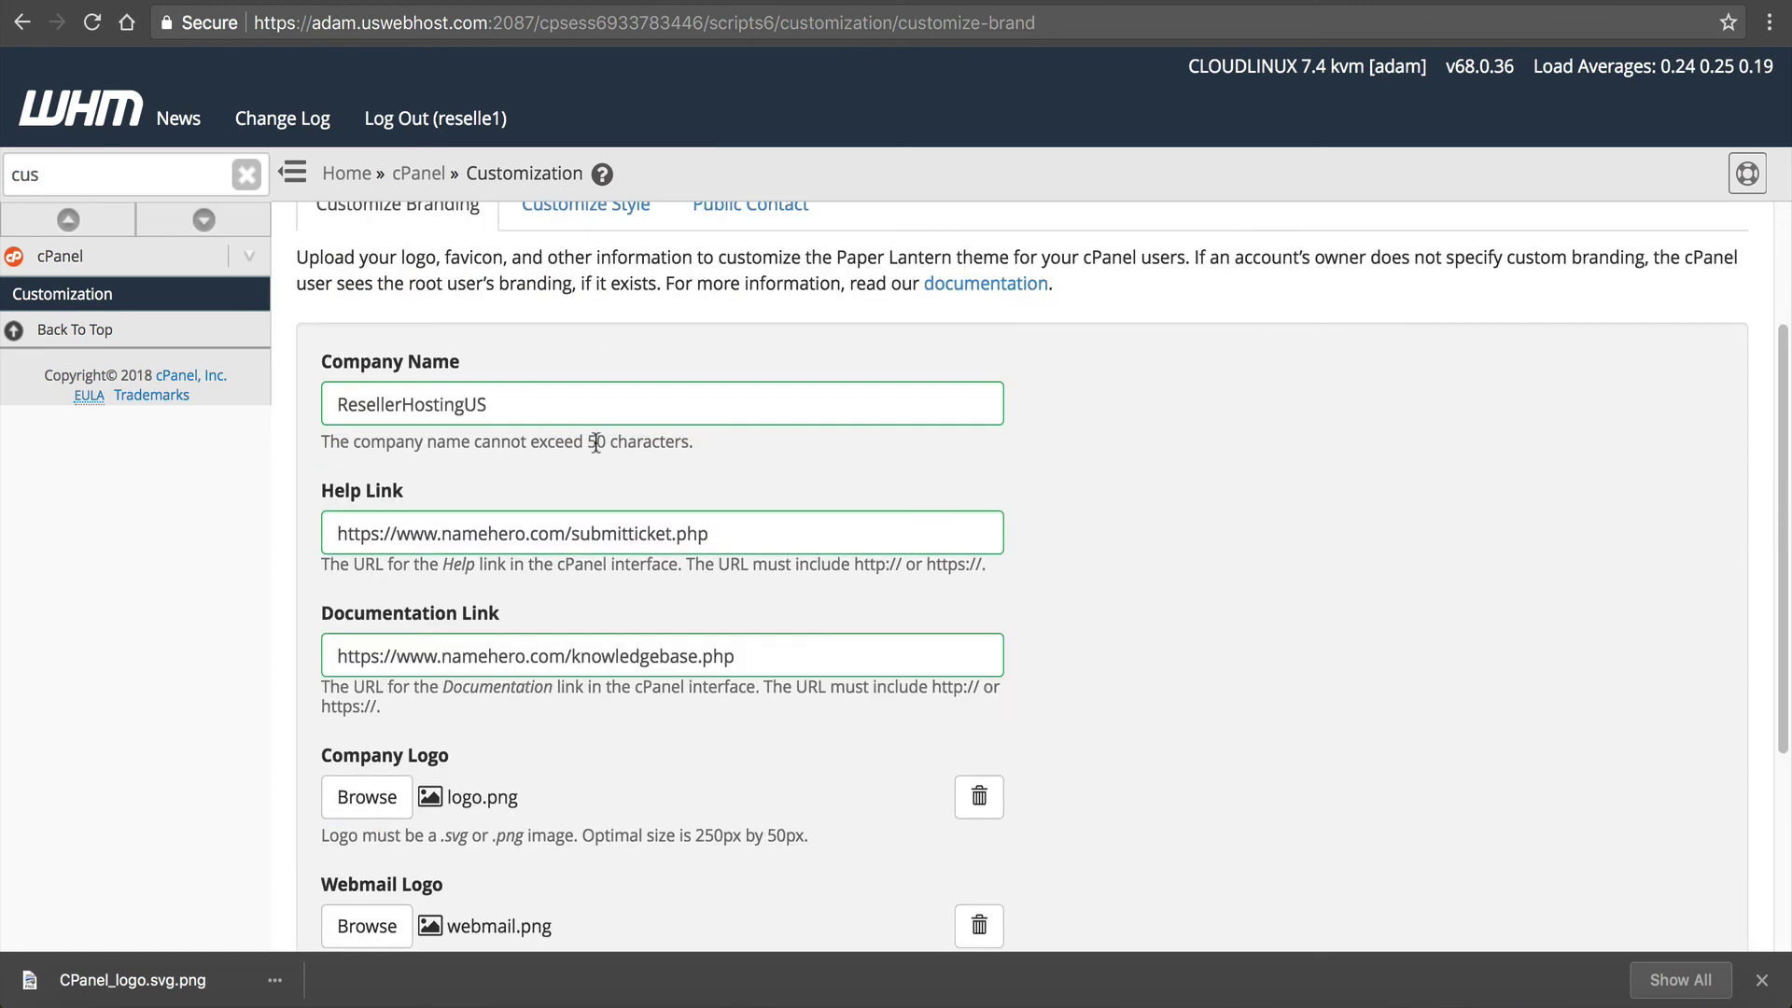
pyautogui.scroll(2, 617, 462)
pyautogui.scroll(-5, 664, 491)
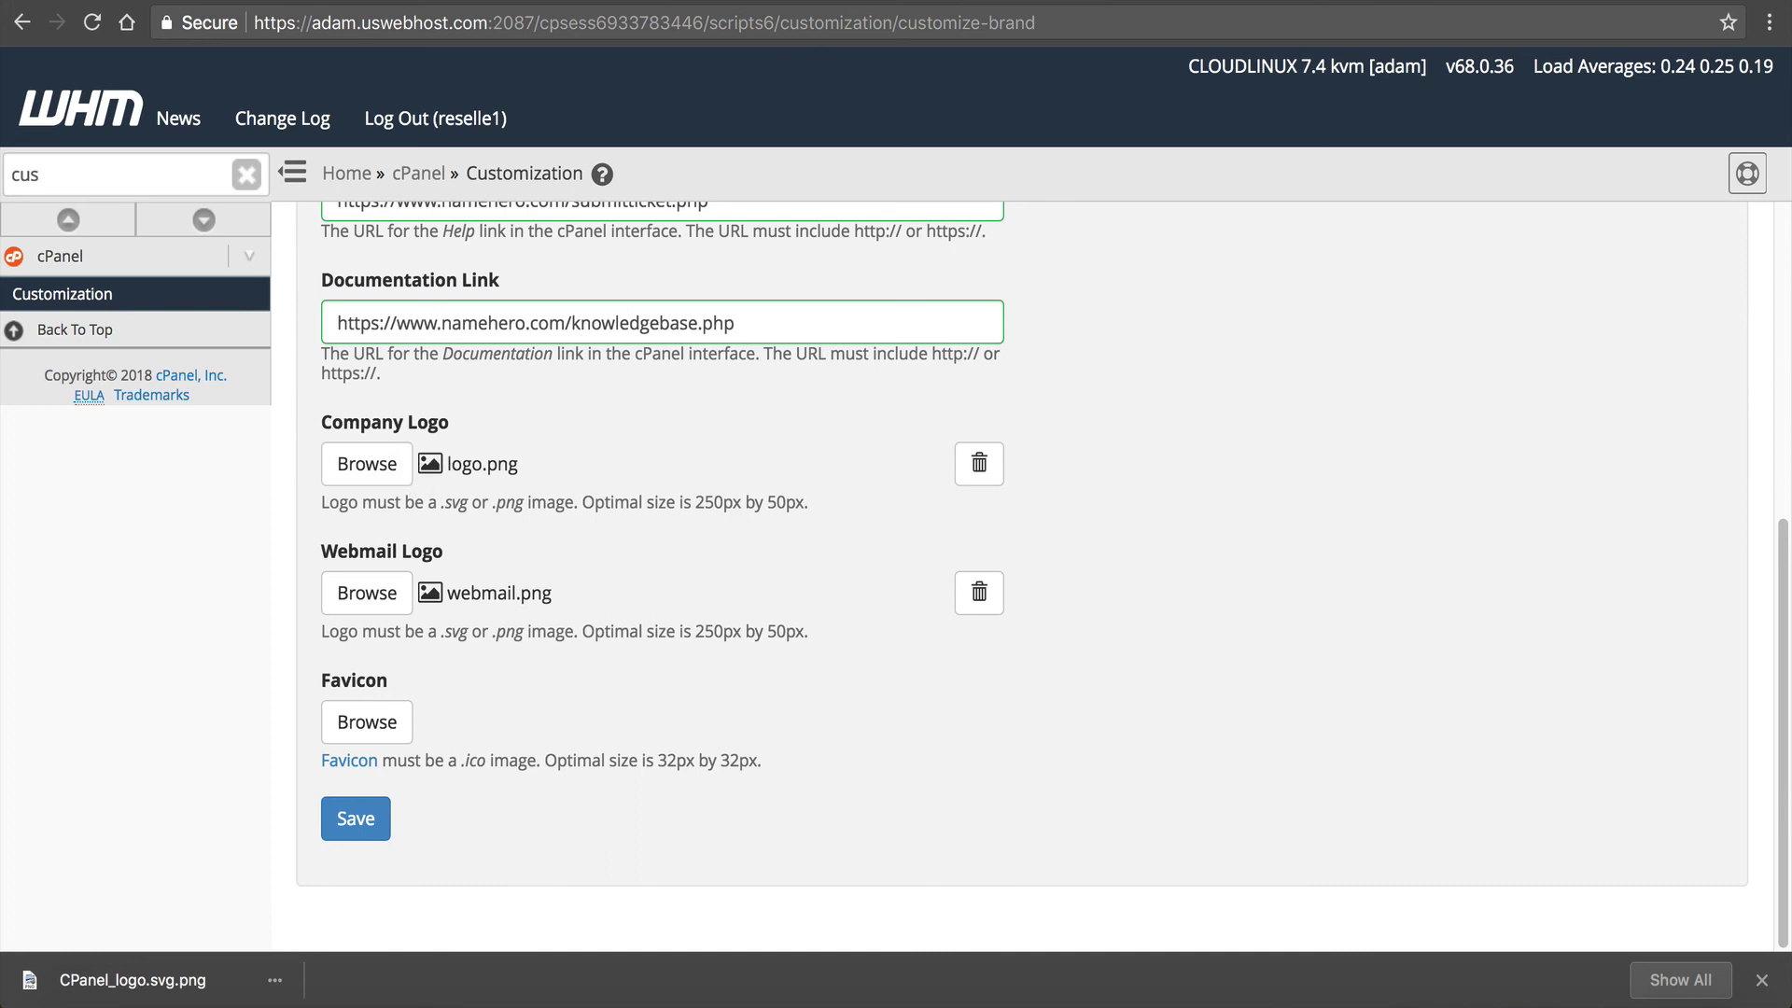
pyautogui.hotkey('ctrl', 'Tab')
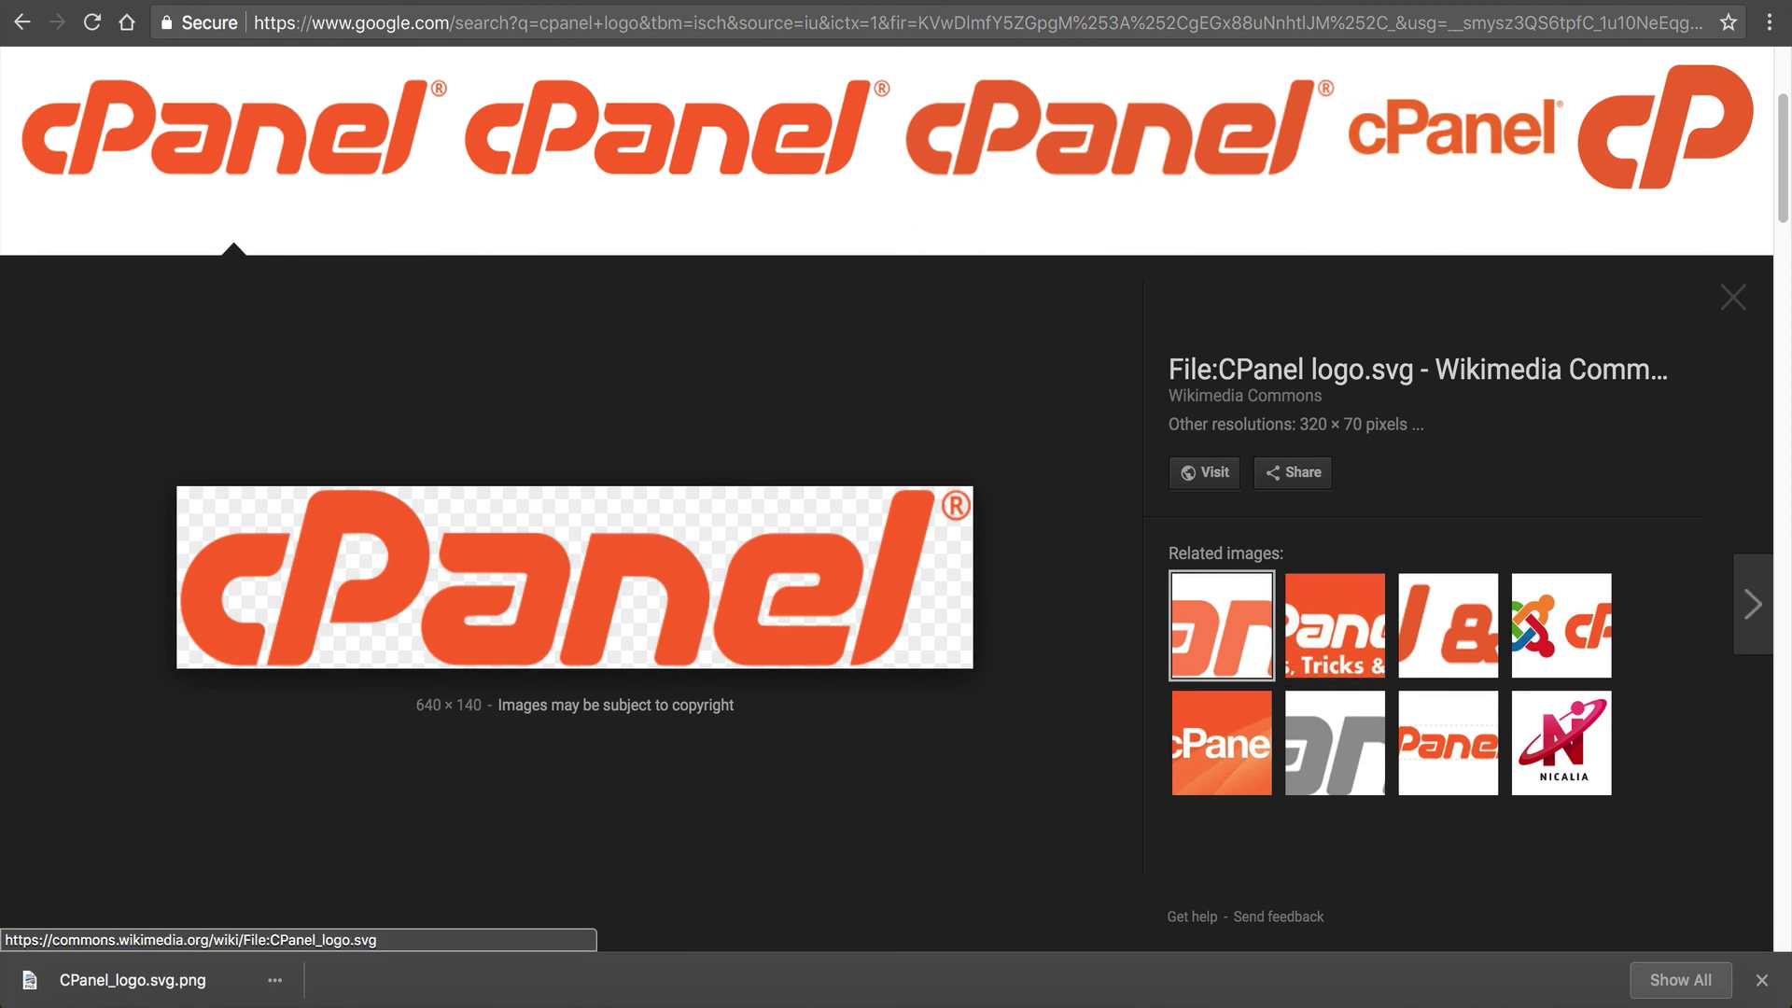
pyautogui.hotkey('ctrl', 'shift', 'Tab')
pyautogui.scroll(5, 316, 531)
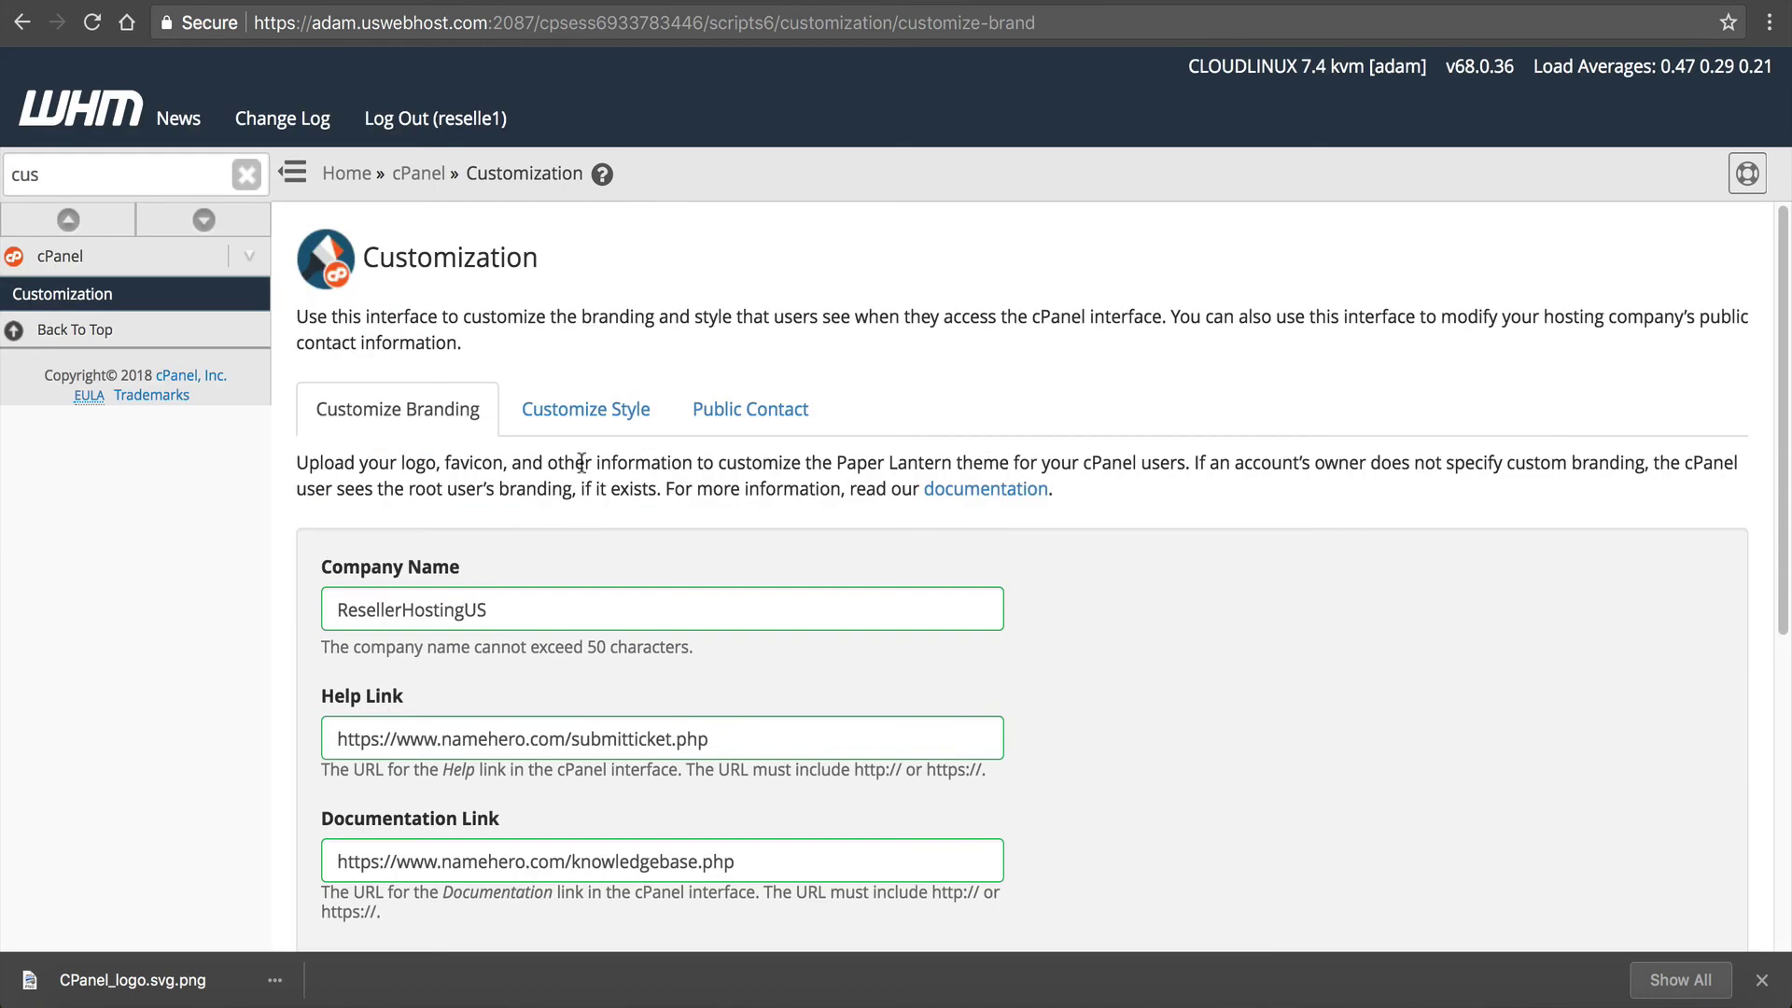
# Browse the Basic, Dark, Light and Retro styles, then filter by cPanel-Provided and System-Provided.
pyautogui.click(560, 415)
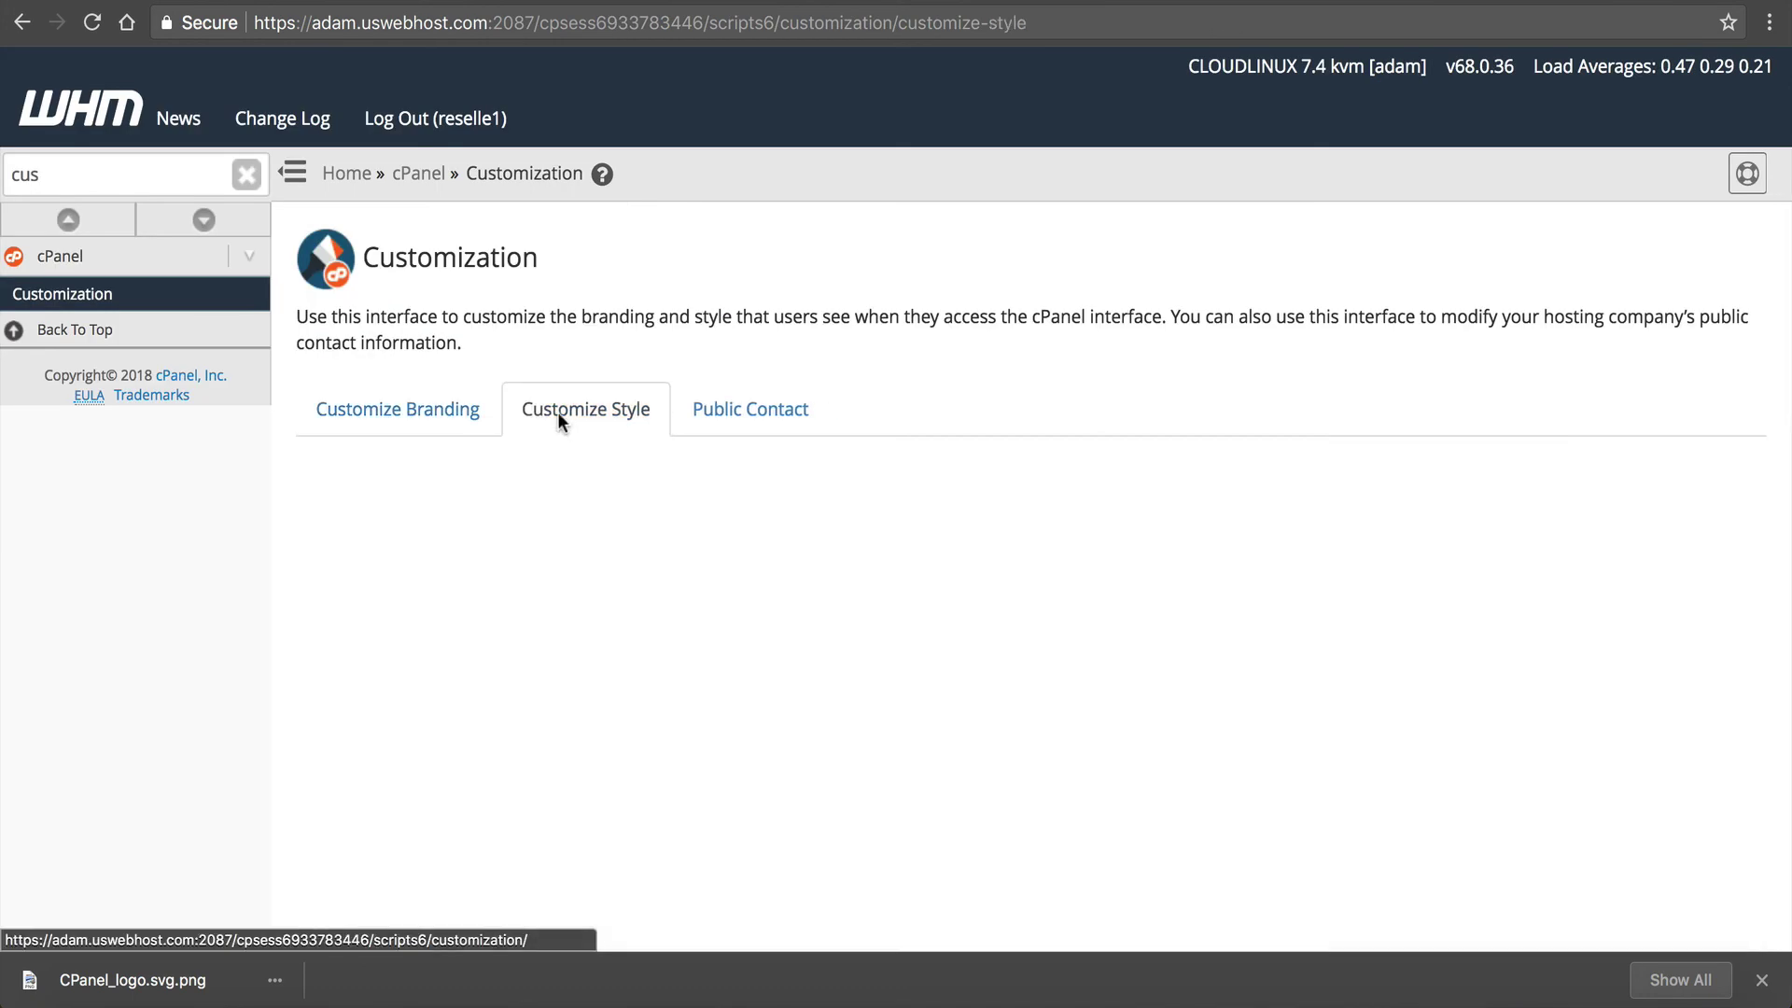
pyautogui.scroll(-2, 525, 376)
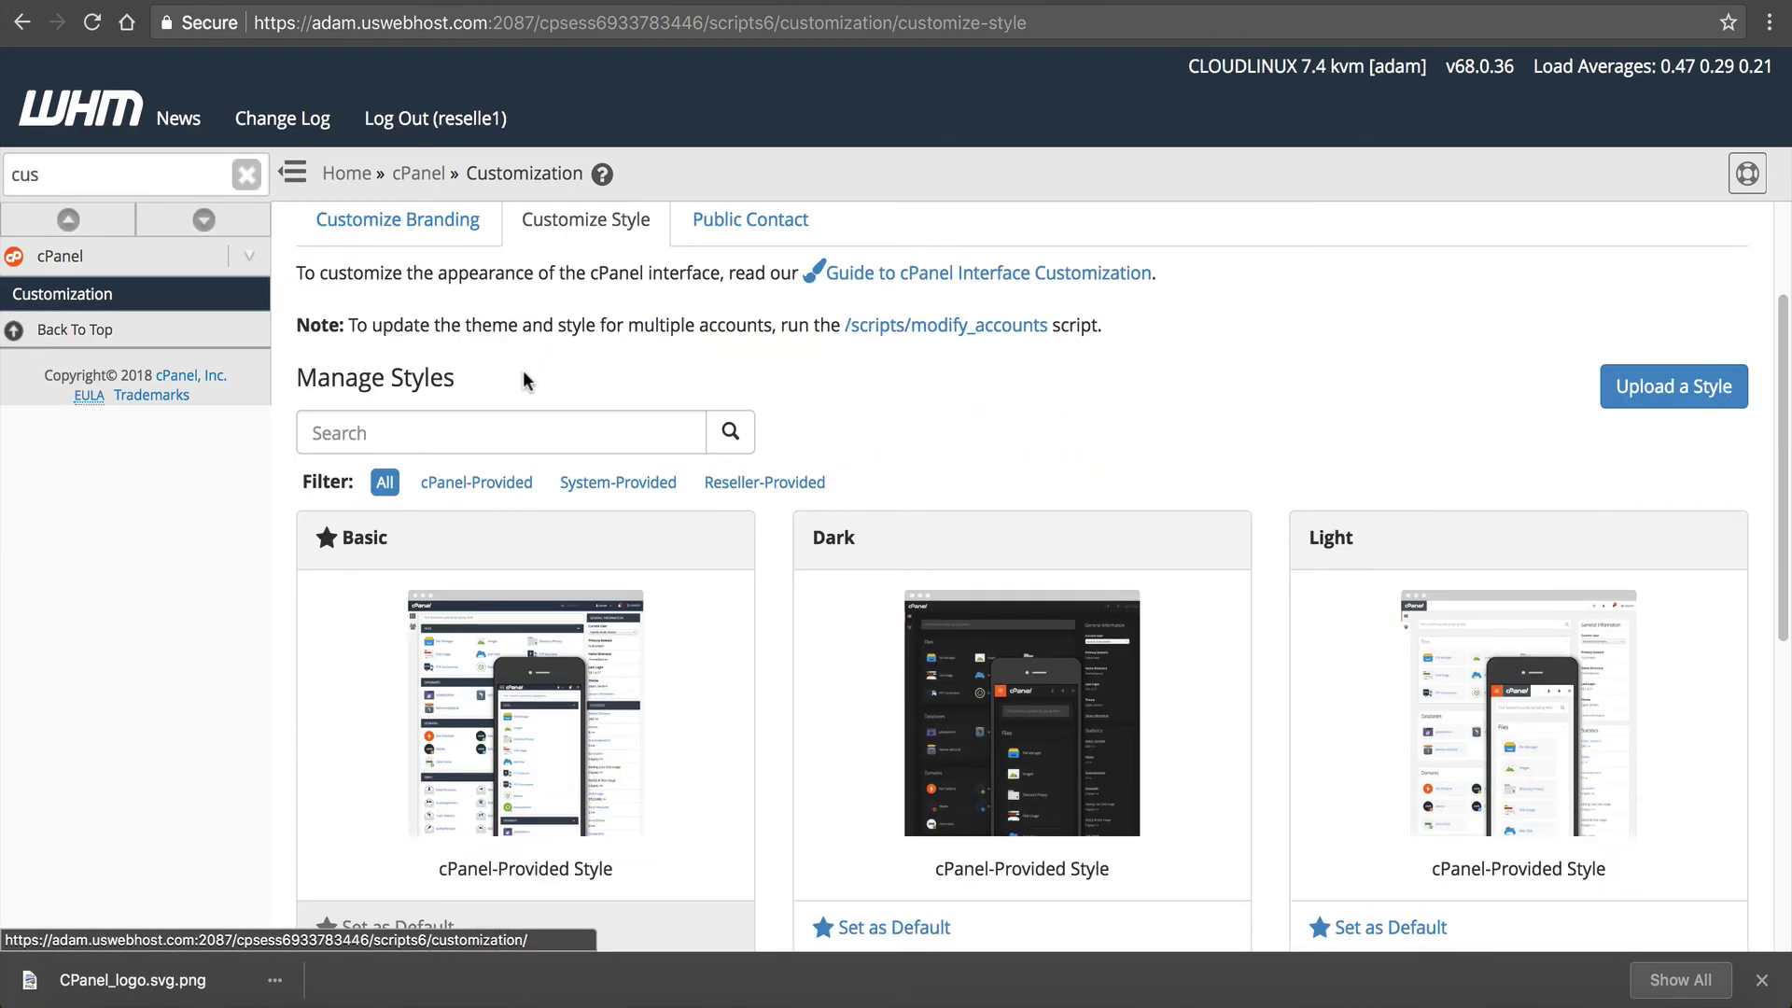
pyautogui.scroll(-1, 589, 309)
pyautogui.scroll(-1, 1166, 324)
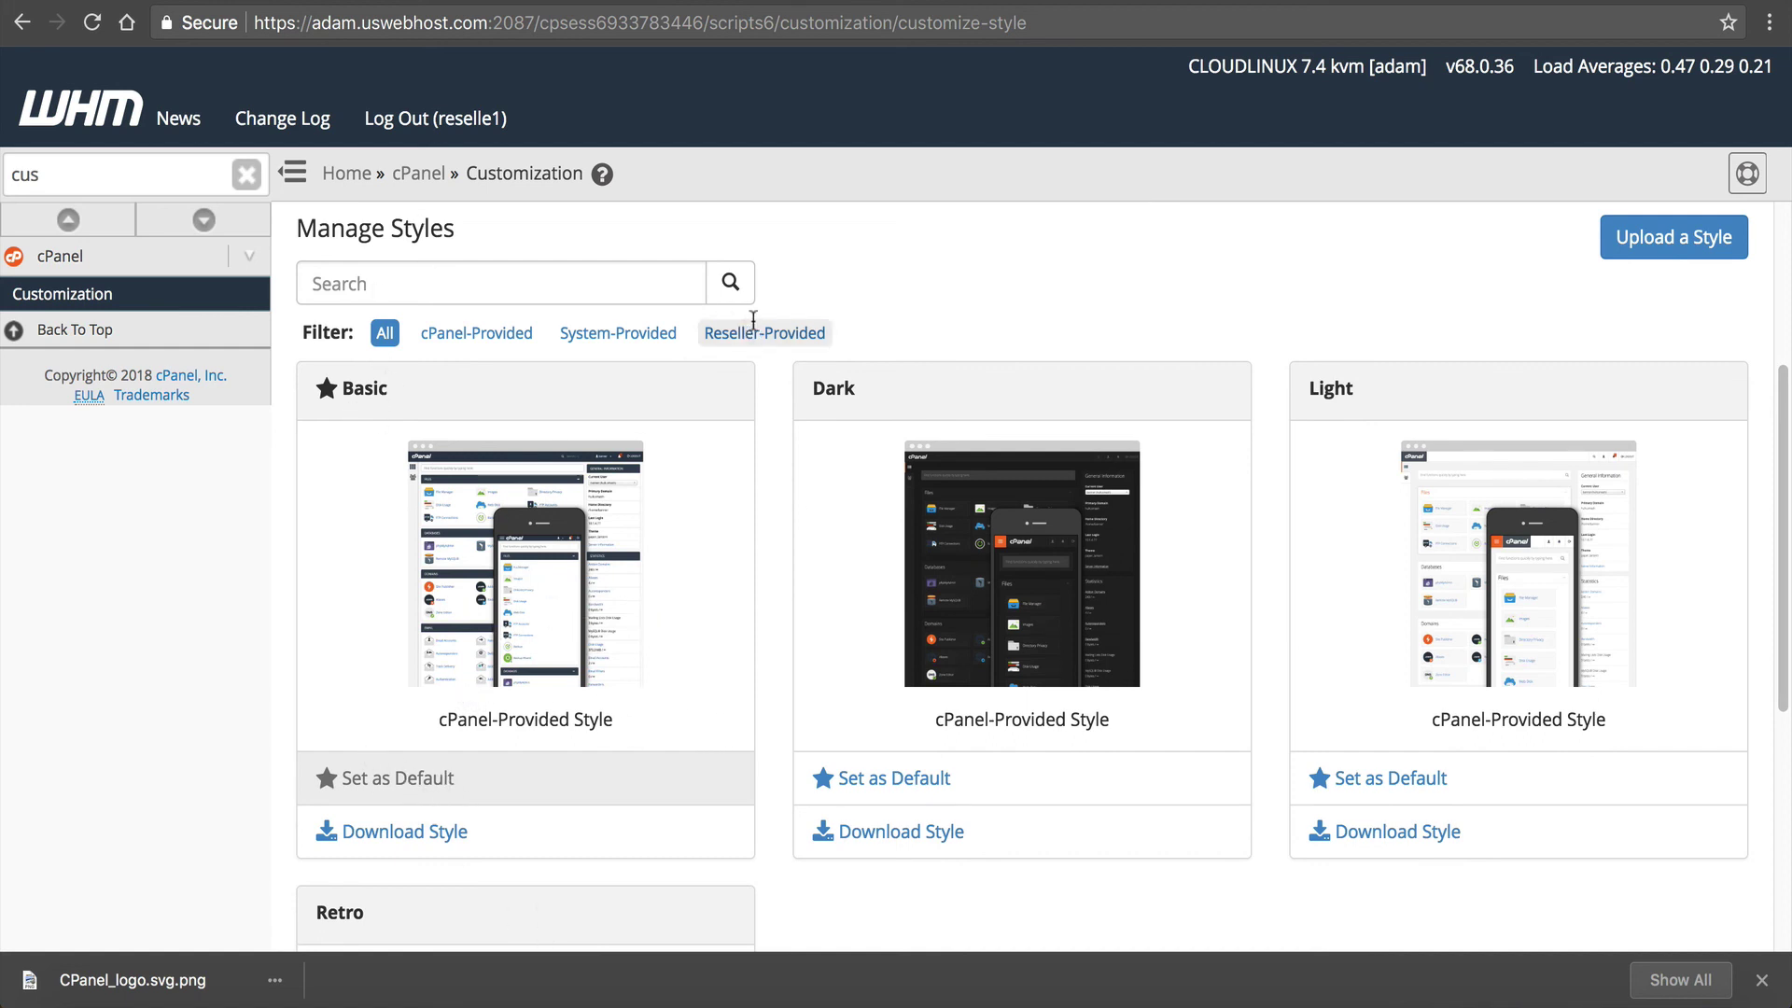
pyautogui.scroll(-3, 1304, 408)
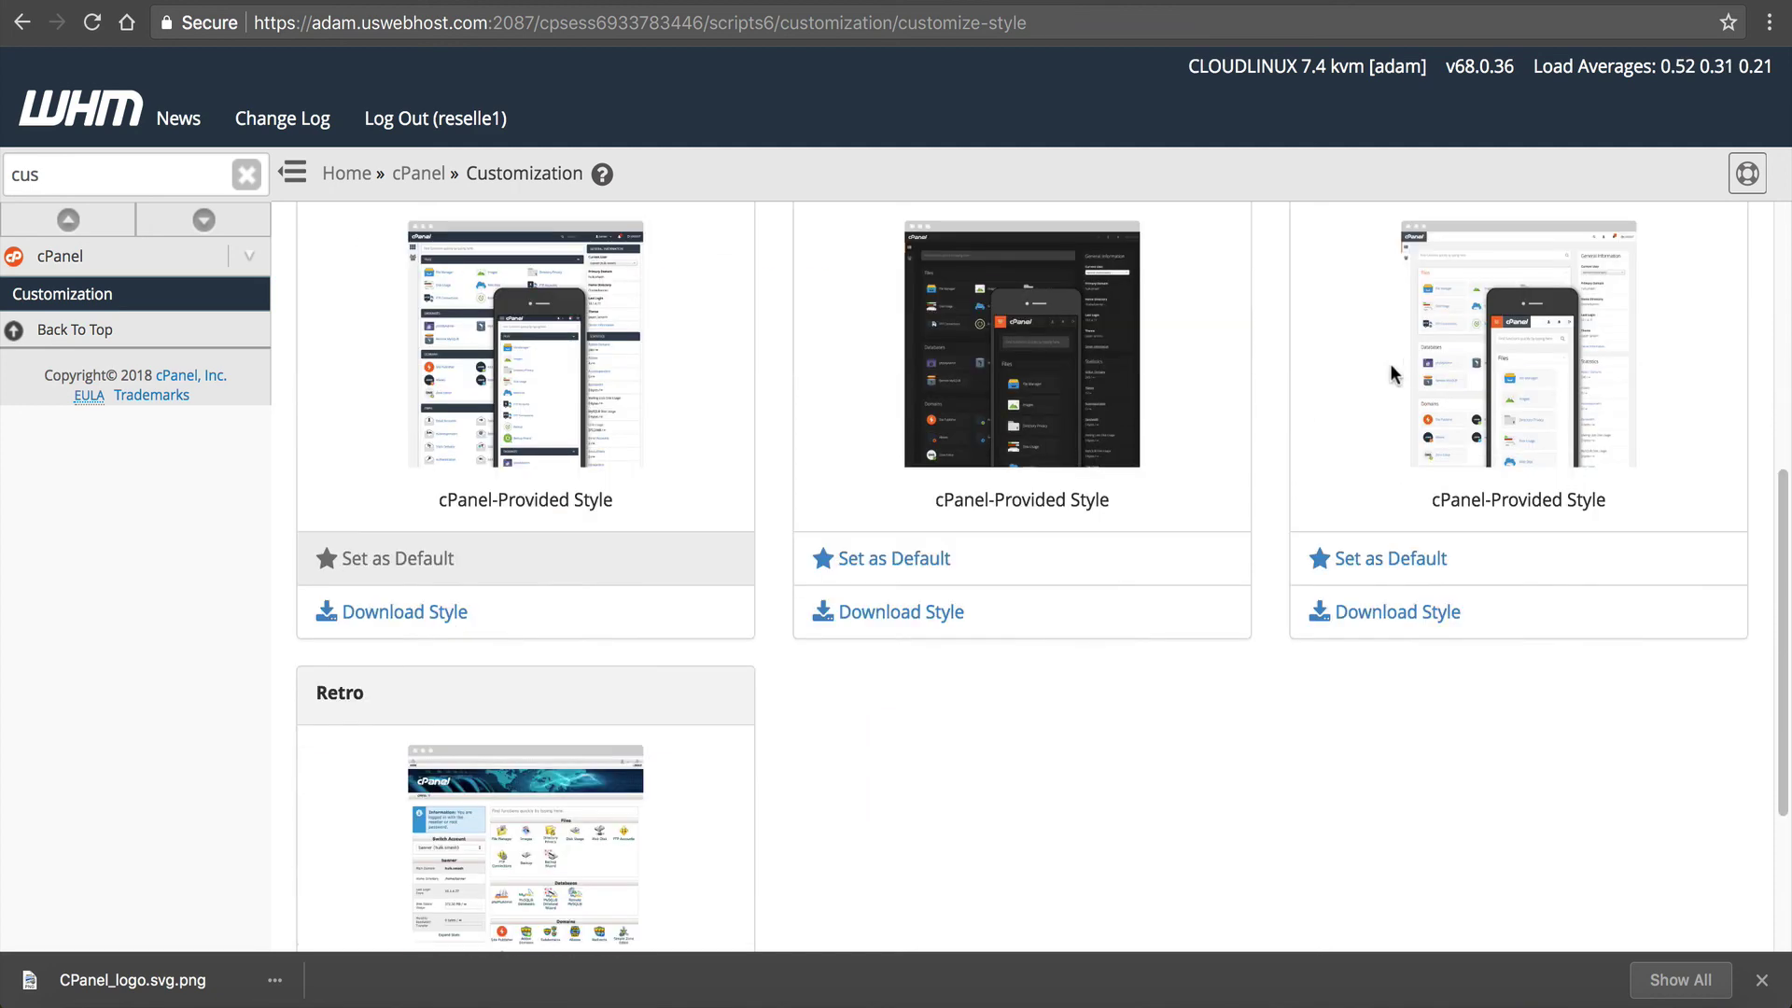
pyautogui.scroll(-2, 656, 746)
pyautogui.scroll(-1, 656, 746)
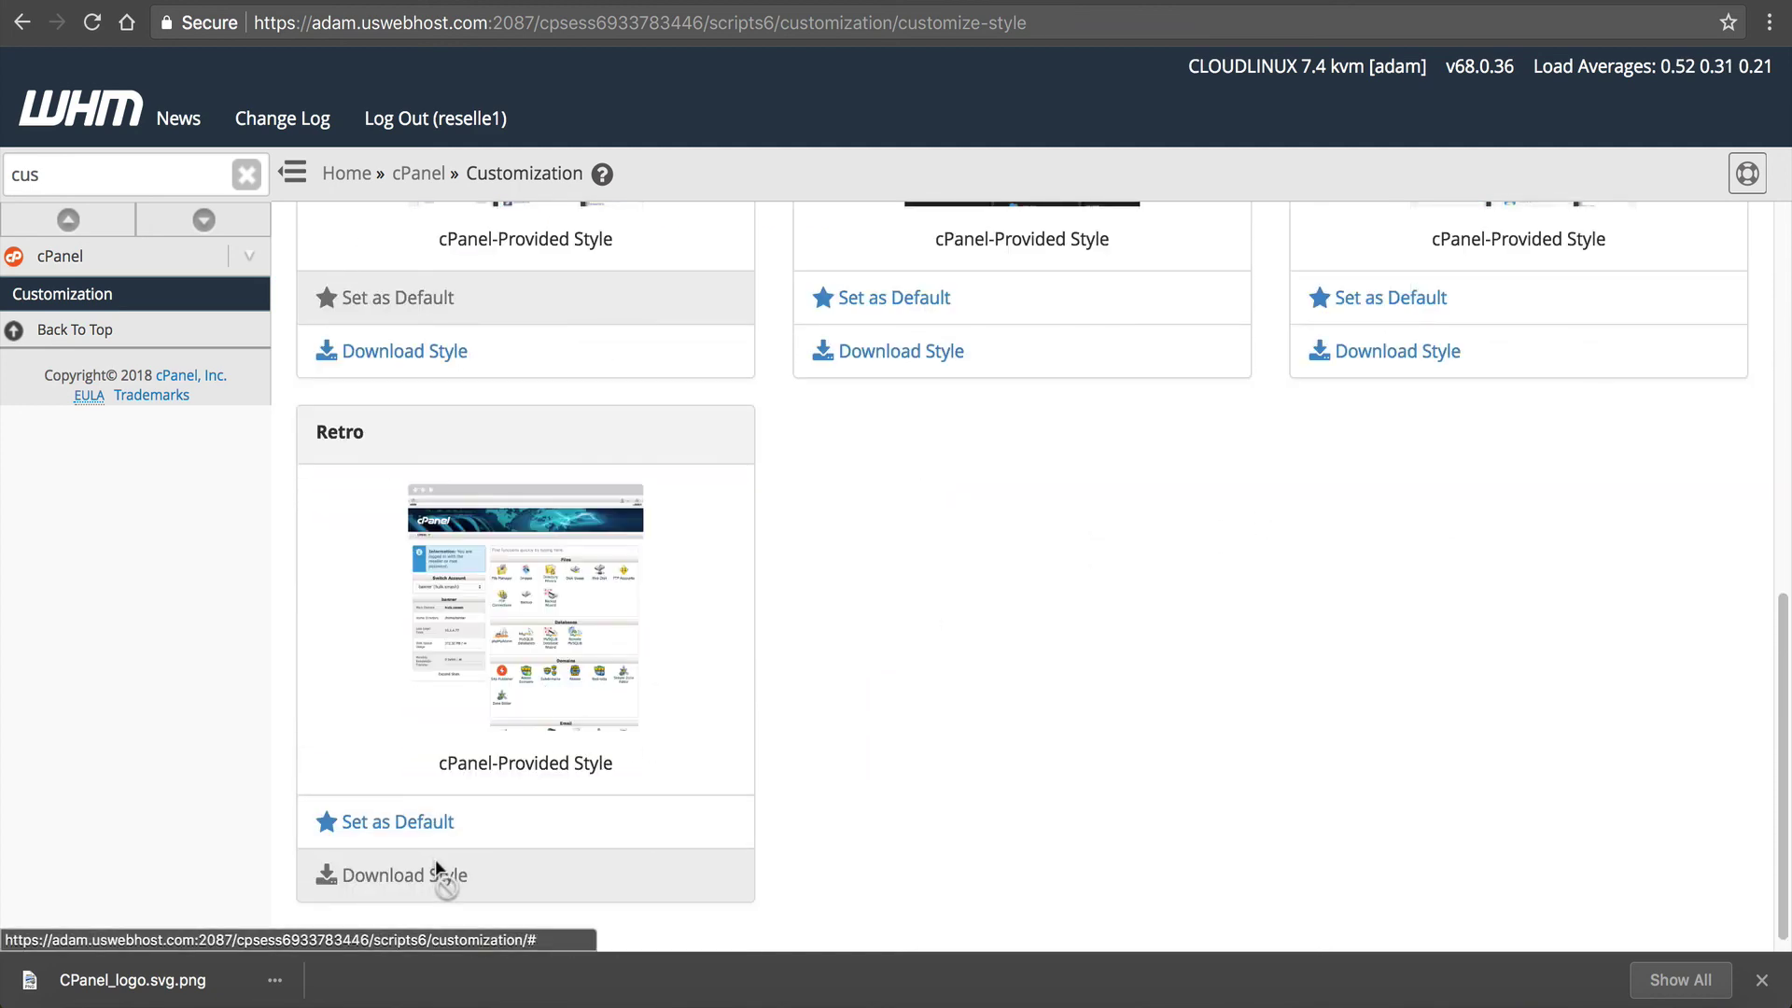
pyautogui.scroll(1, 785, 615)
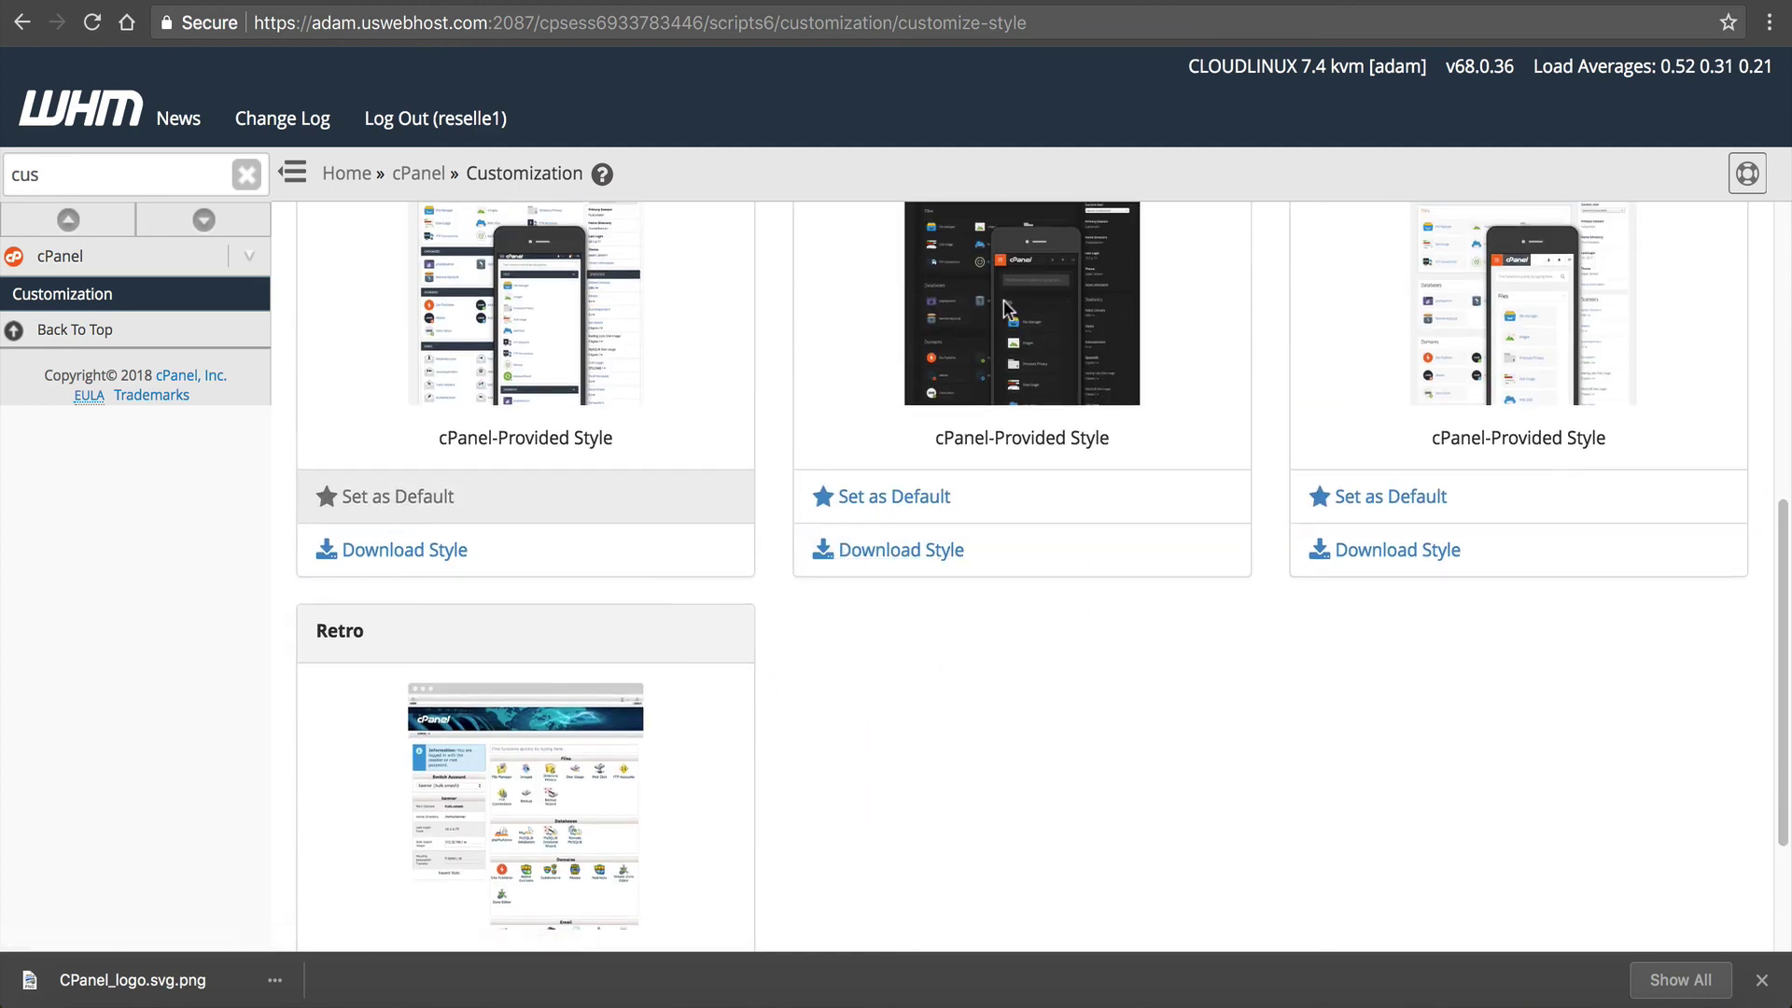
pyautogui.scroll(2, 1056, 445)
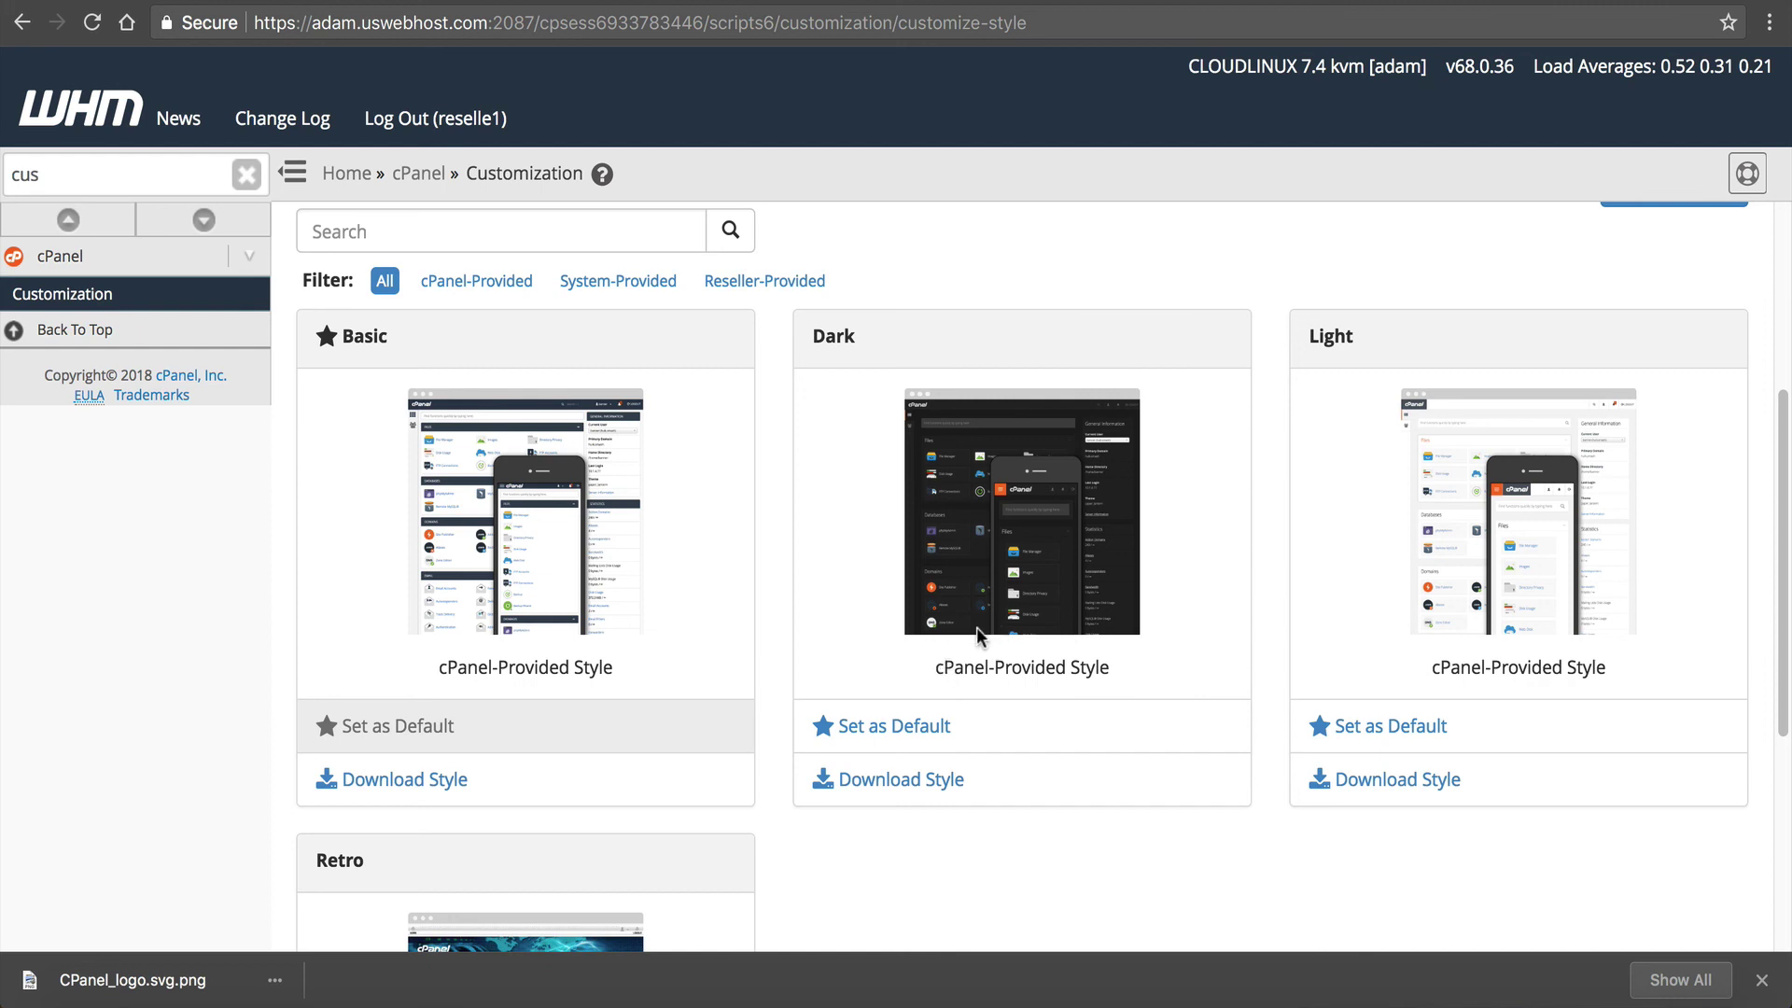
pyautogui.moveTo(935, 668)
pyautogui.mouseDown()
pyautogui.moveTo(1108, 662)
pyautogui.moveTo(934, 664)
pyautogui.mouseUp()
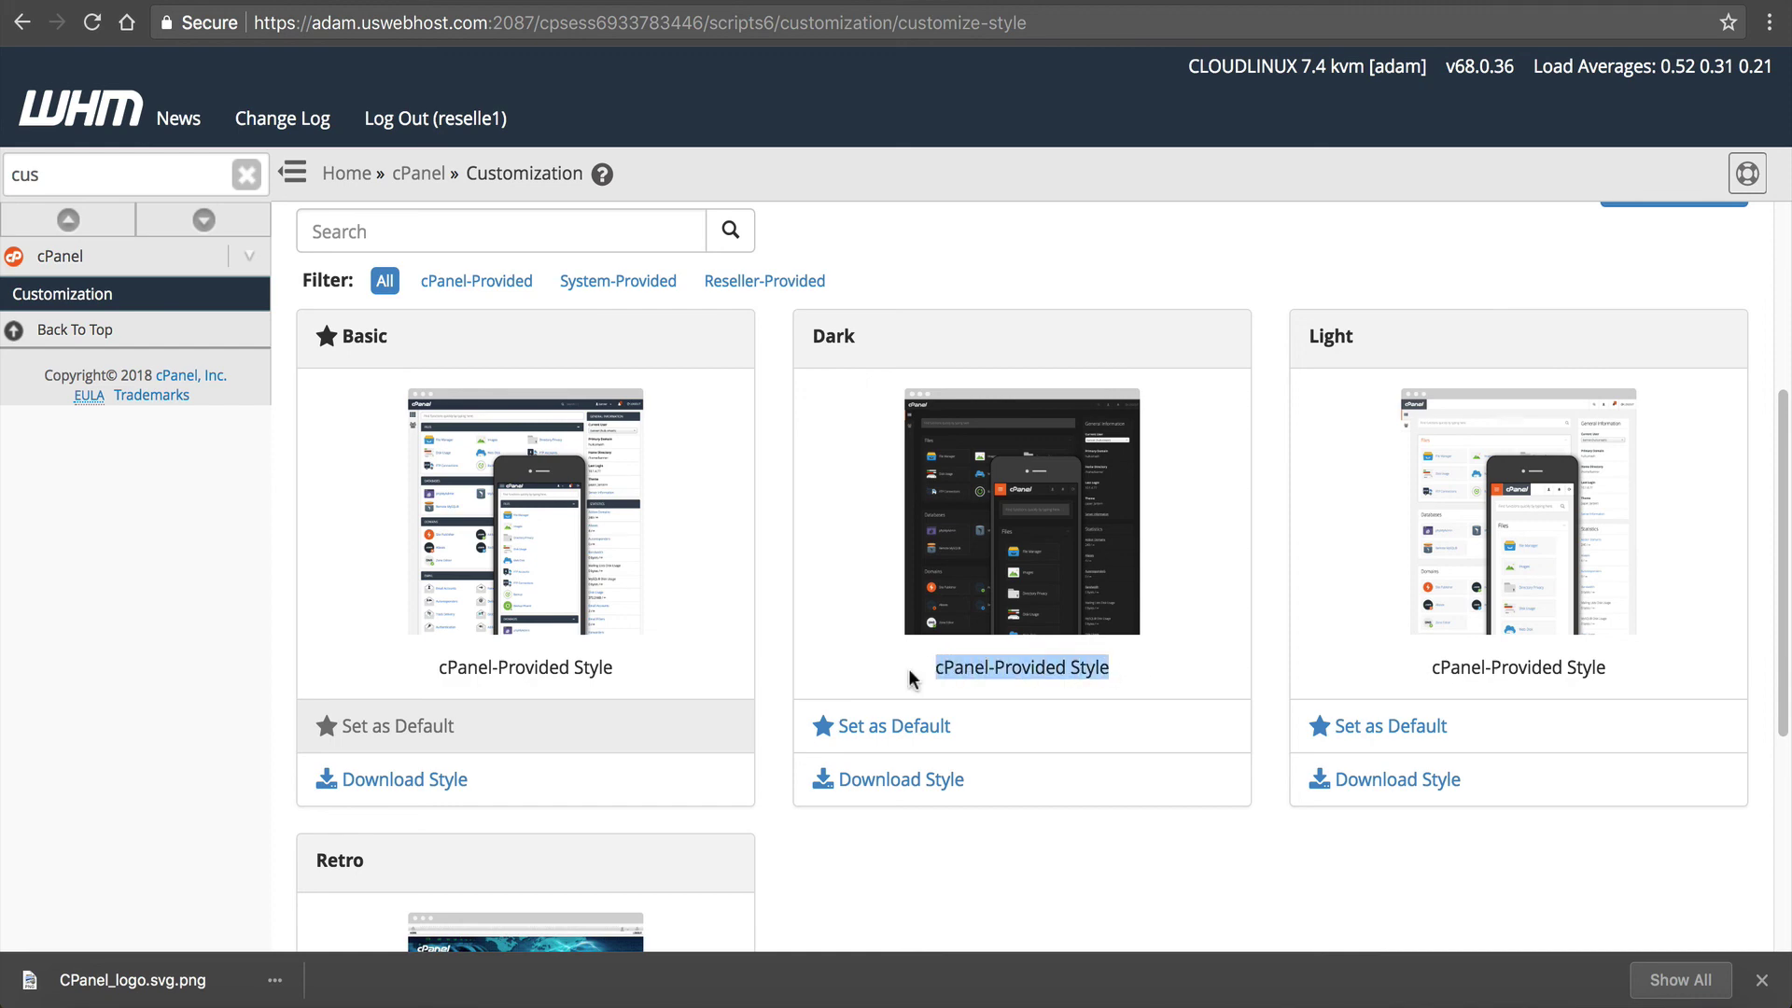
pyautogui.scroll(2, 888, 600)
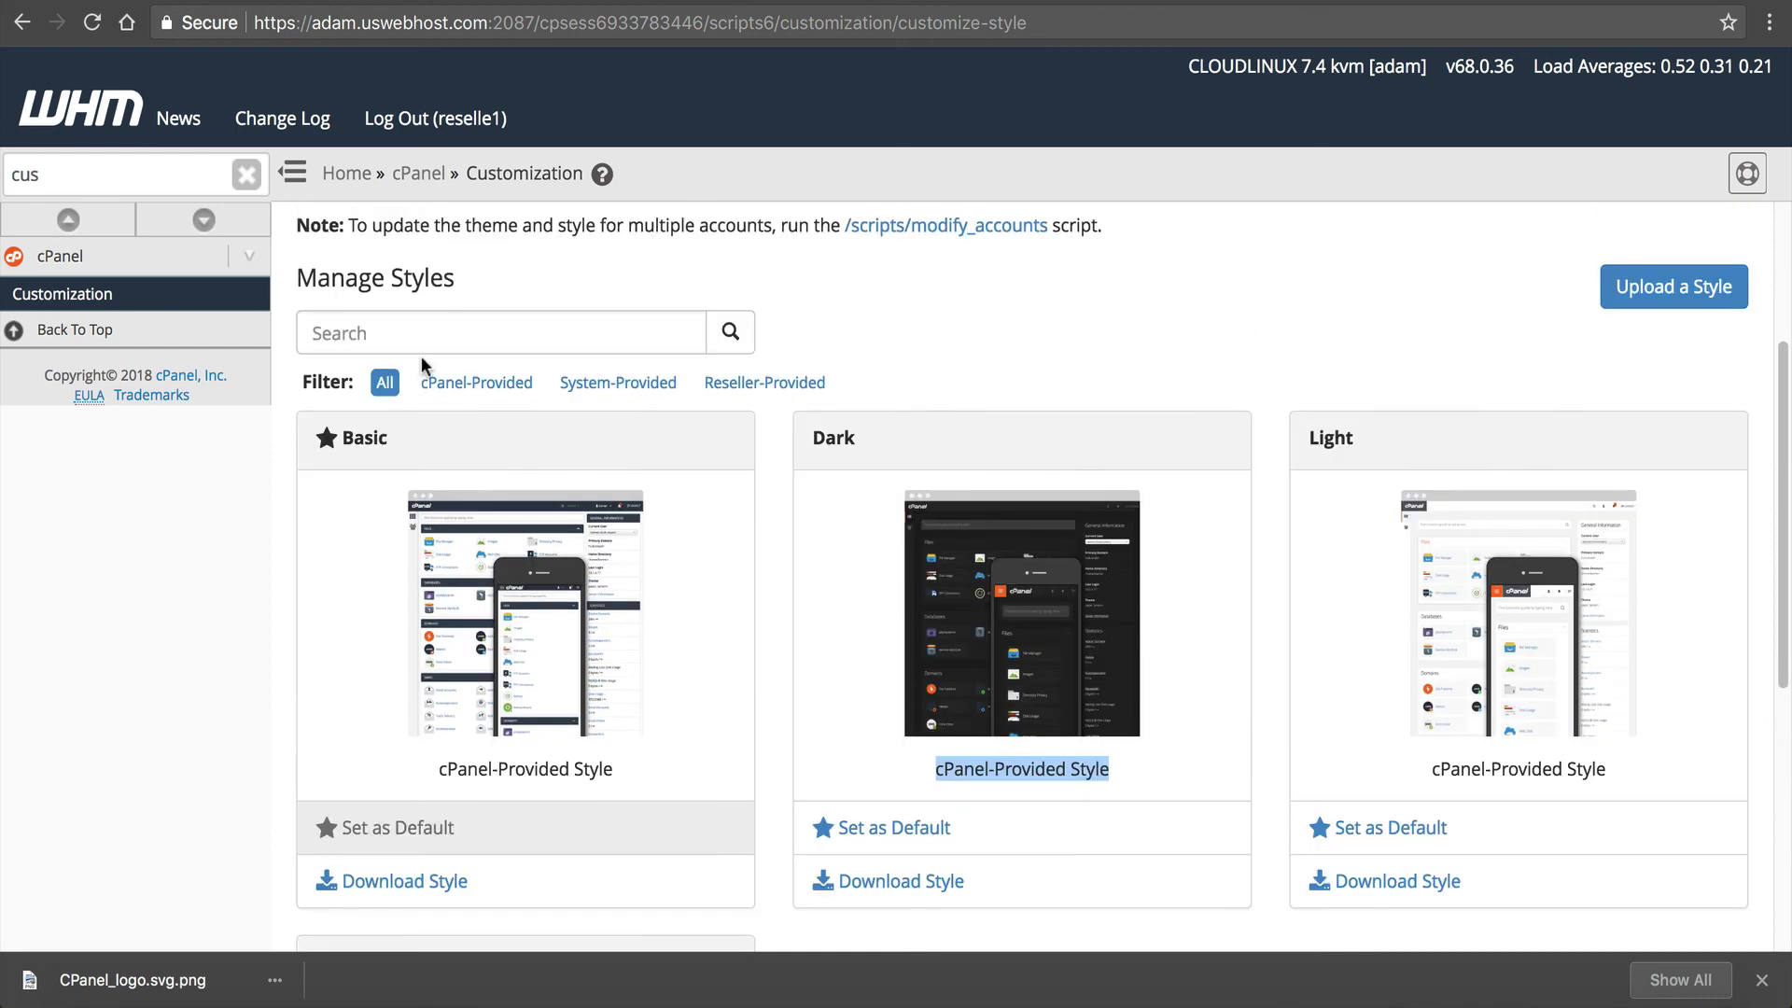
pyautogui.click(465, 382)
pyautogui.click(559, 332)
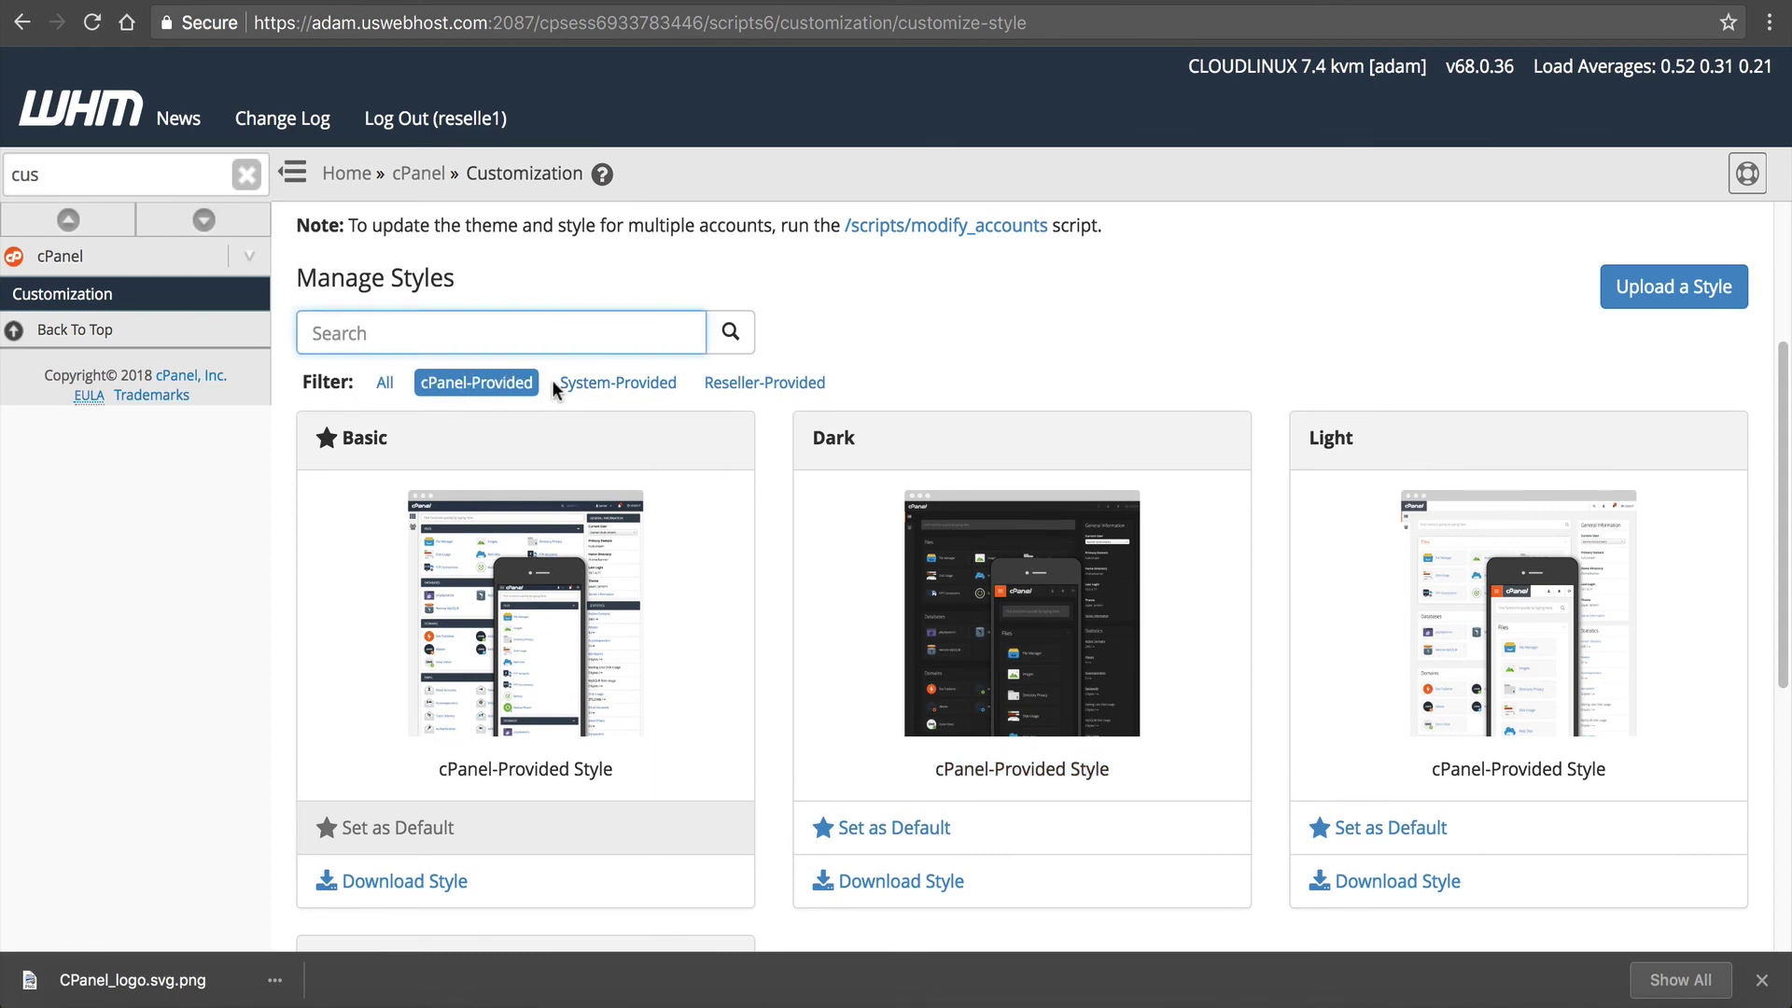
pyautogui.click(618, 382)
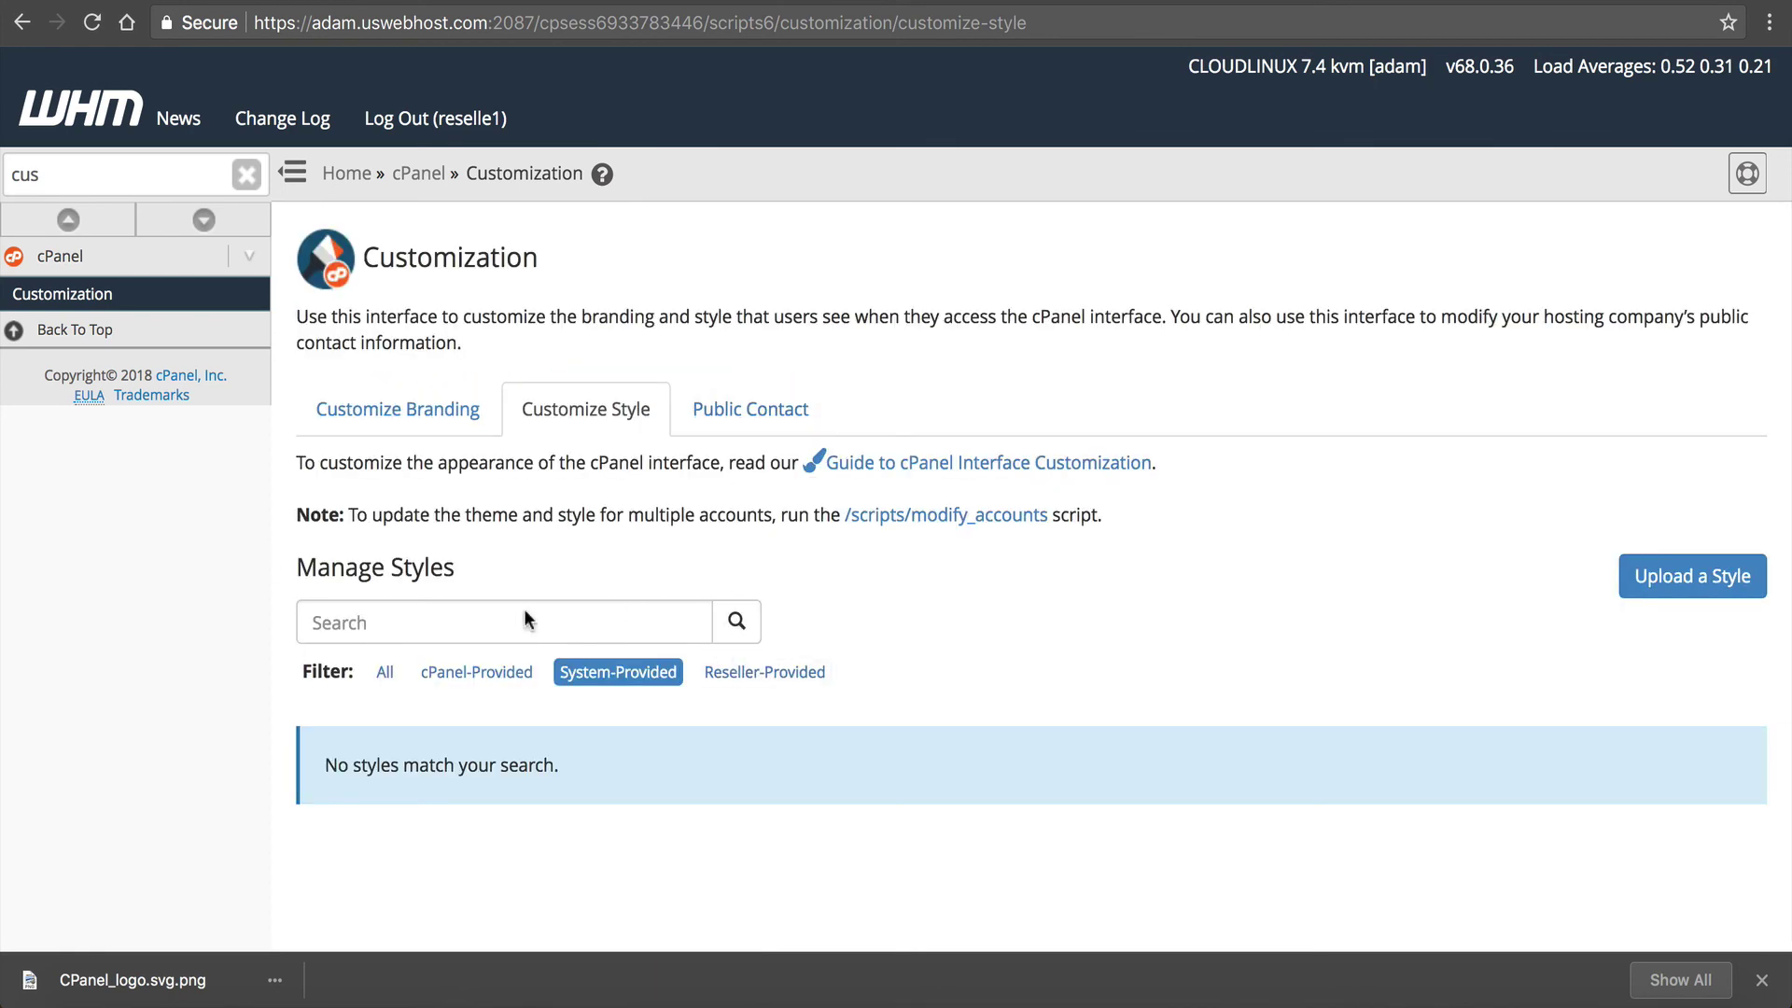
# Bring up WHM's Upload a Style form, then close the customization guide tab.
pyautogui.click(1725, 575)
pyautogui.scroll(-3, 734, 656)
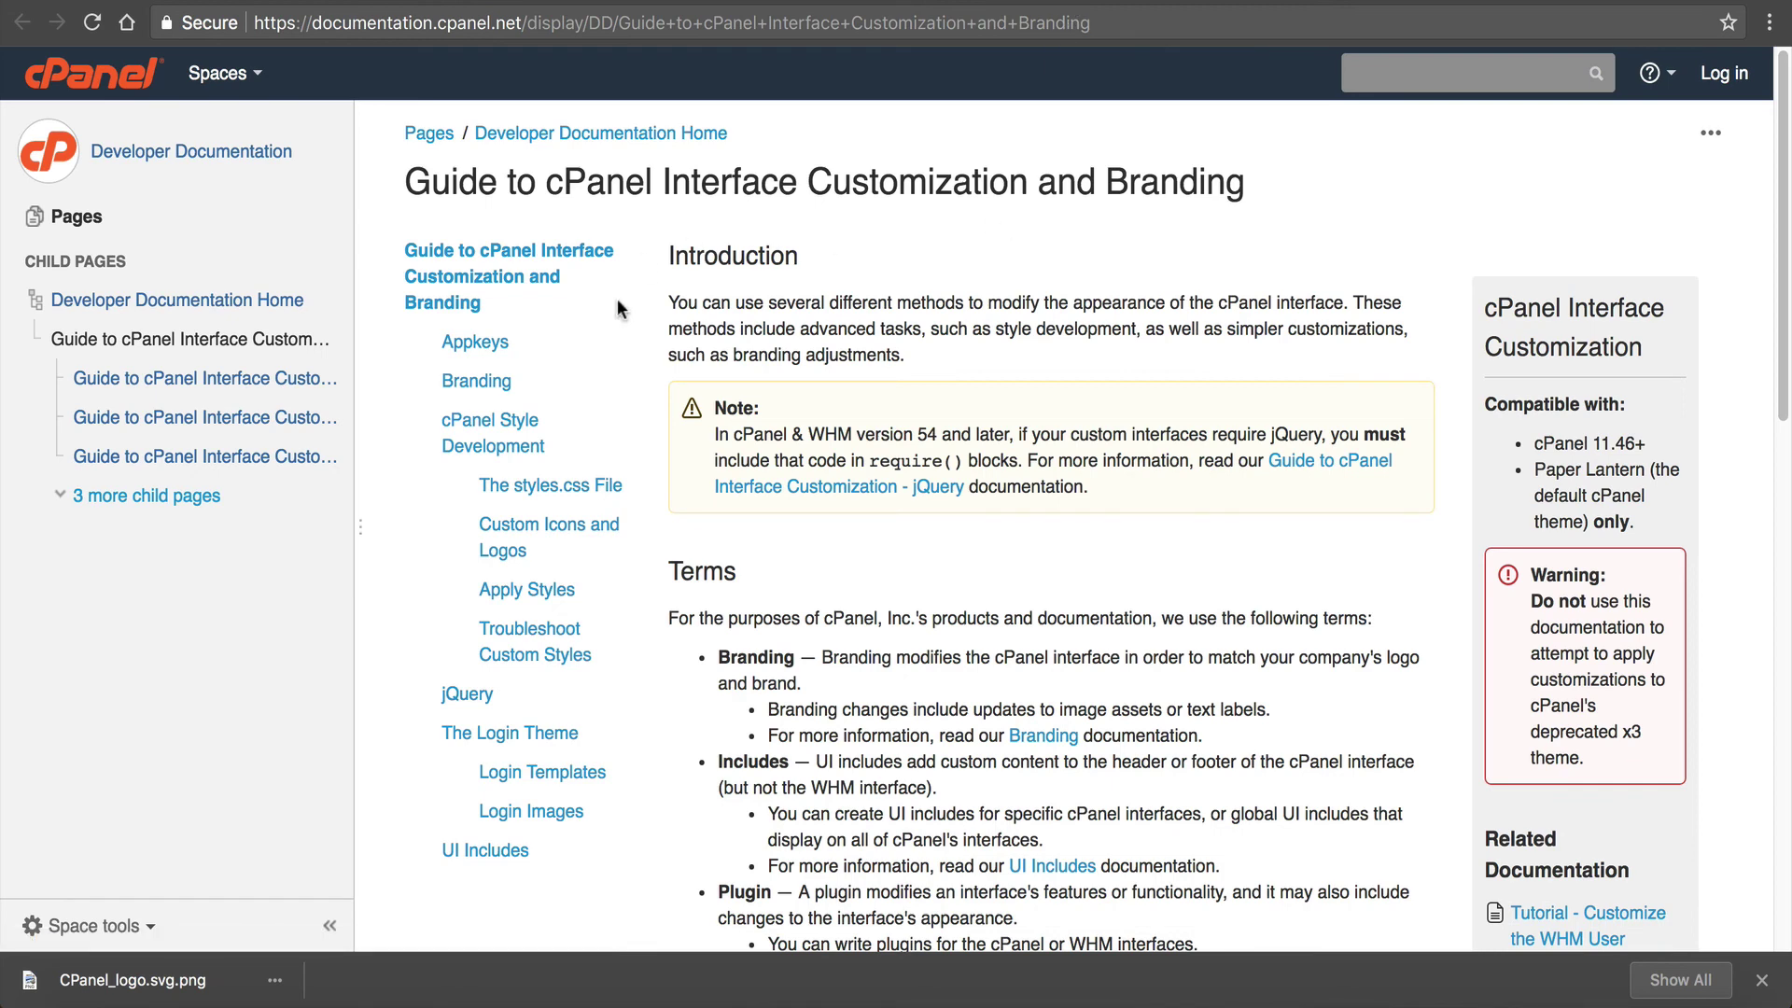
pyautogui.scroll(-10, 713, 416)
pyautogui.scroll(-15, 759, 422)
pyautogui.scroll(20, 753, 452)
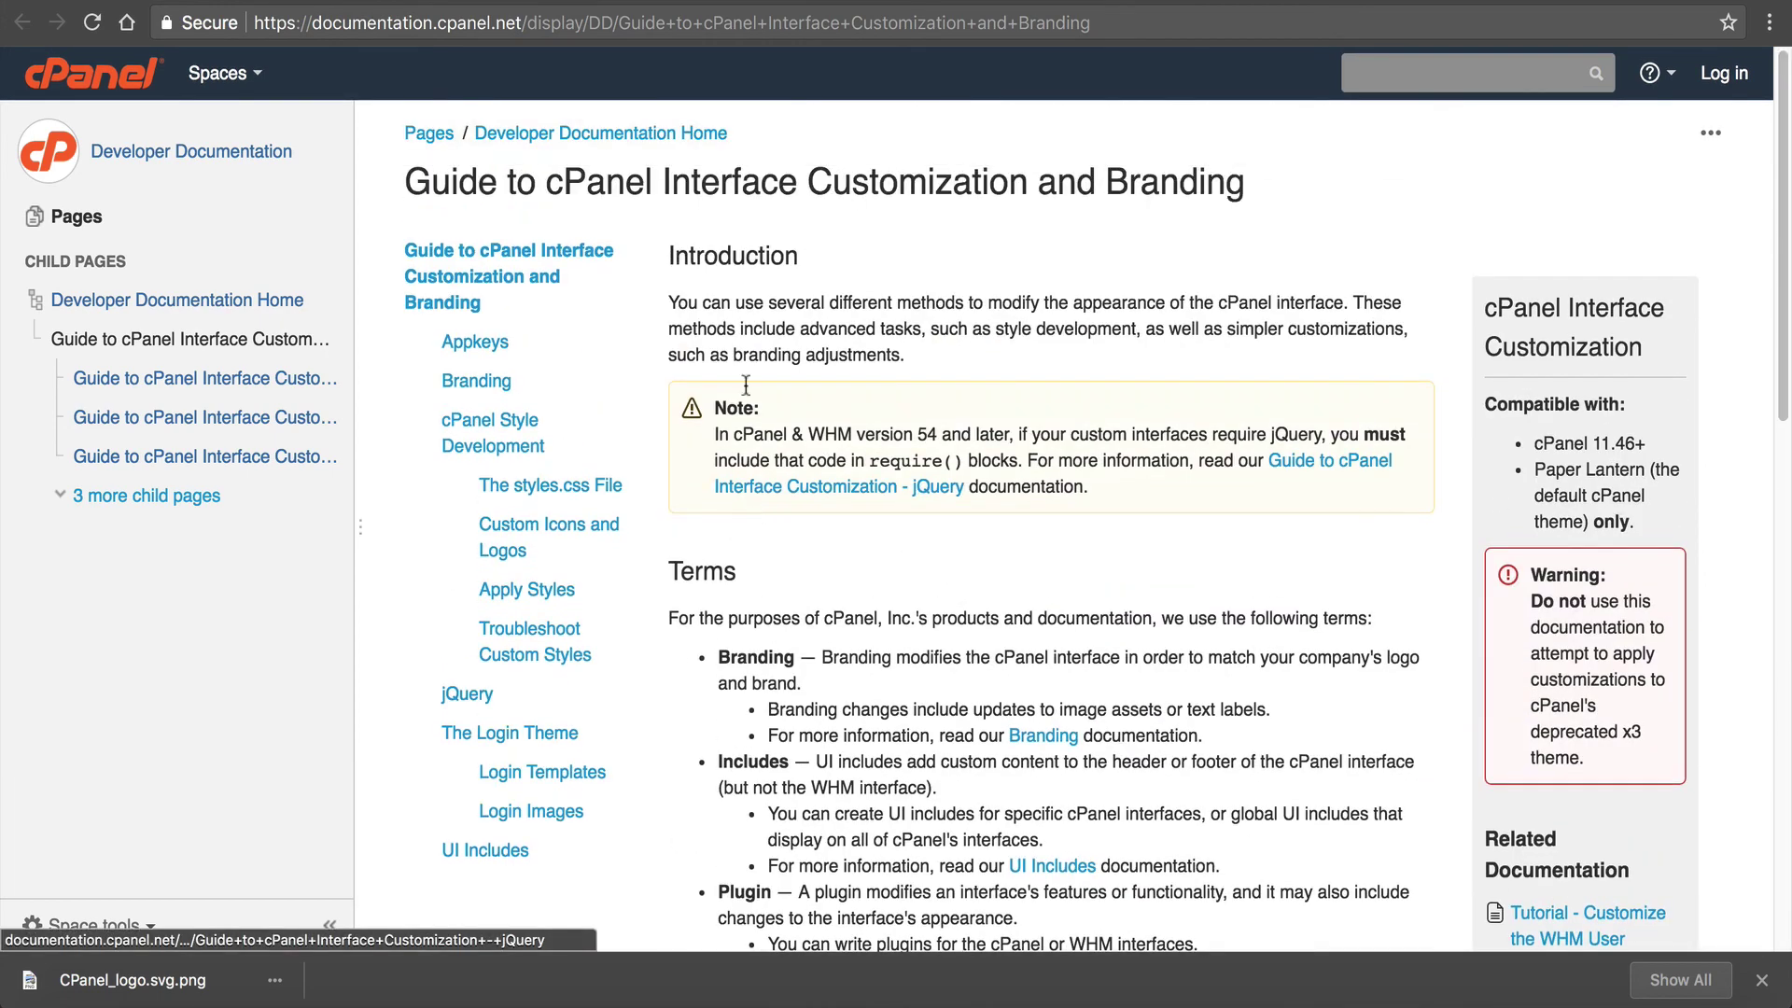
pyautogui.hotkey('ctrl', 'w')
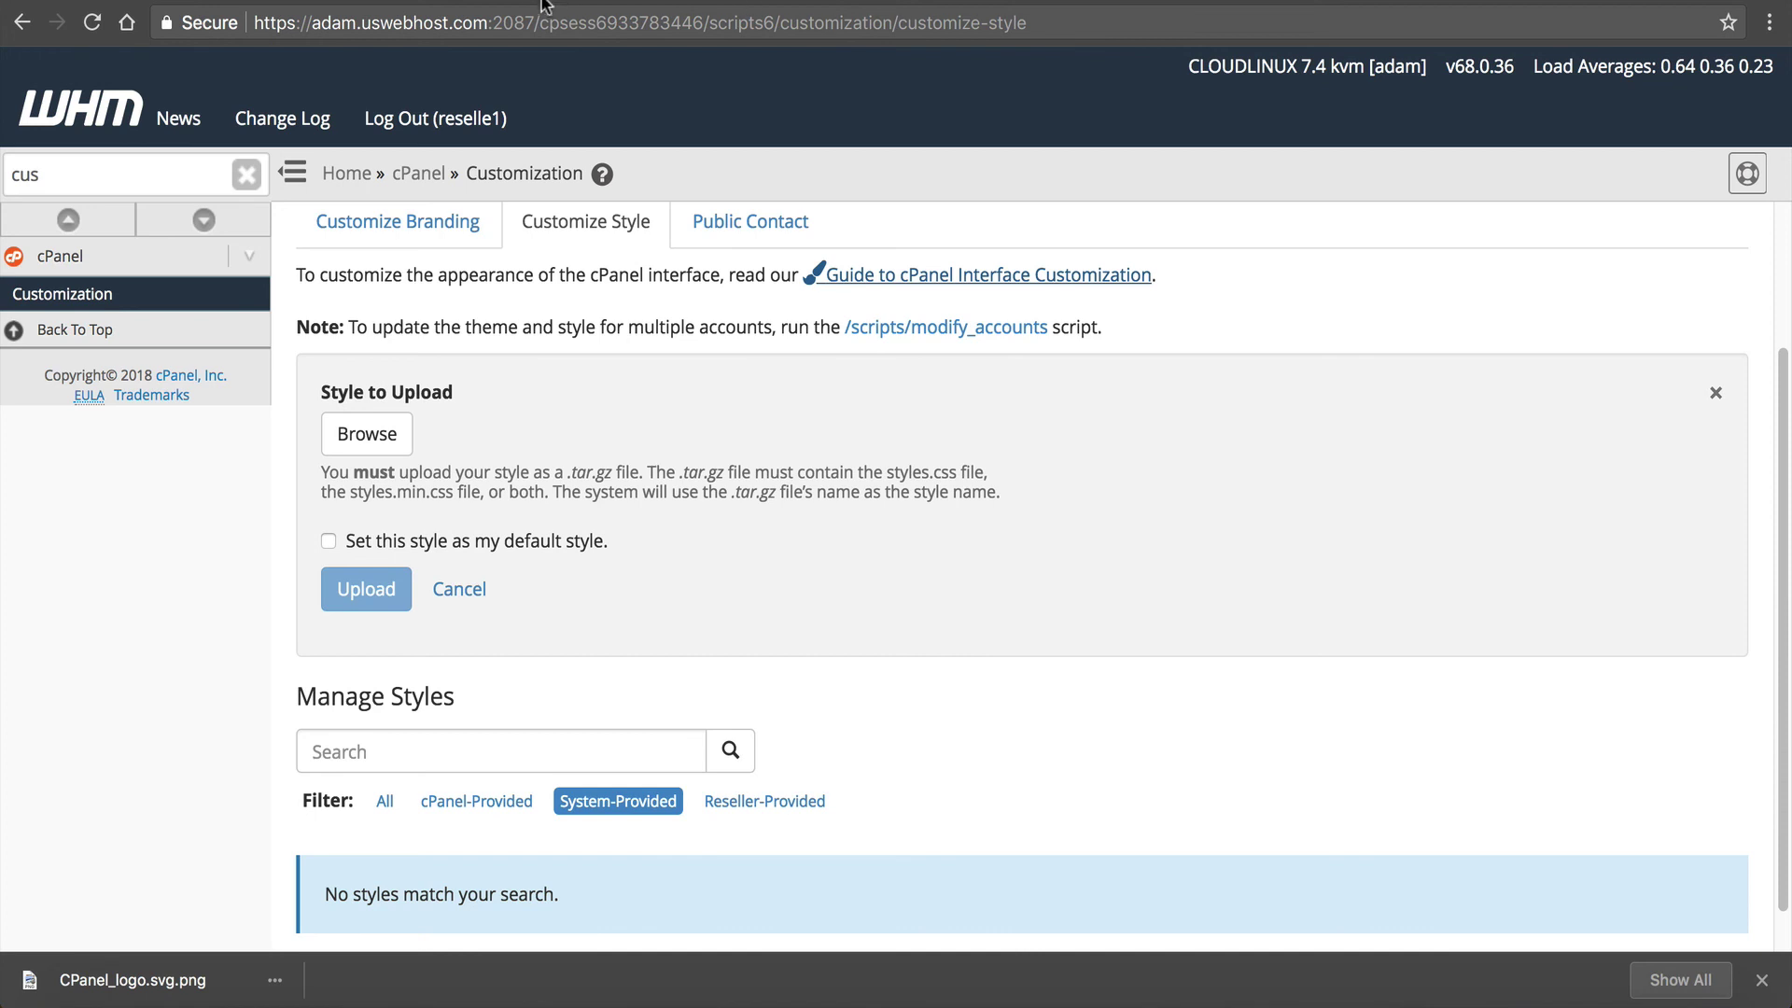
pyautogui.scroll(1, 514, 326)
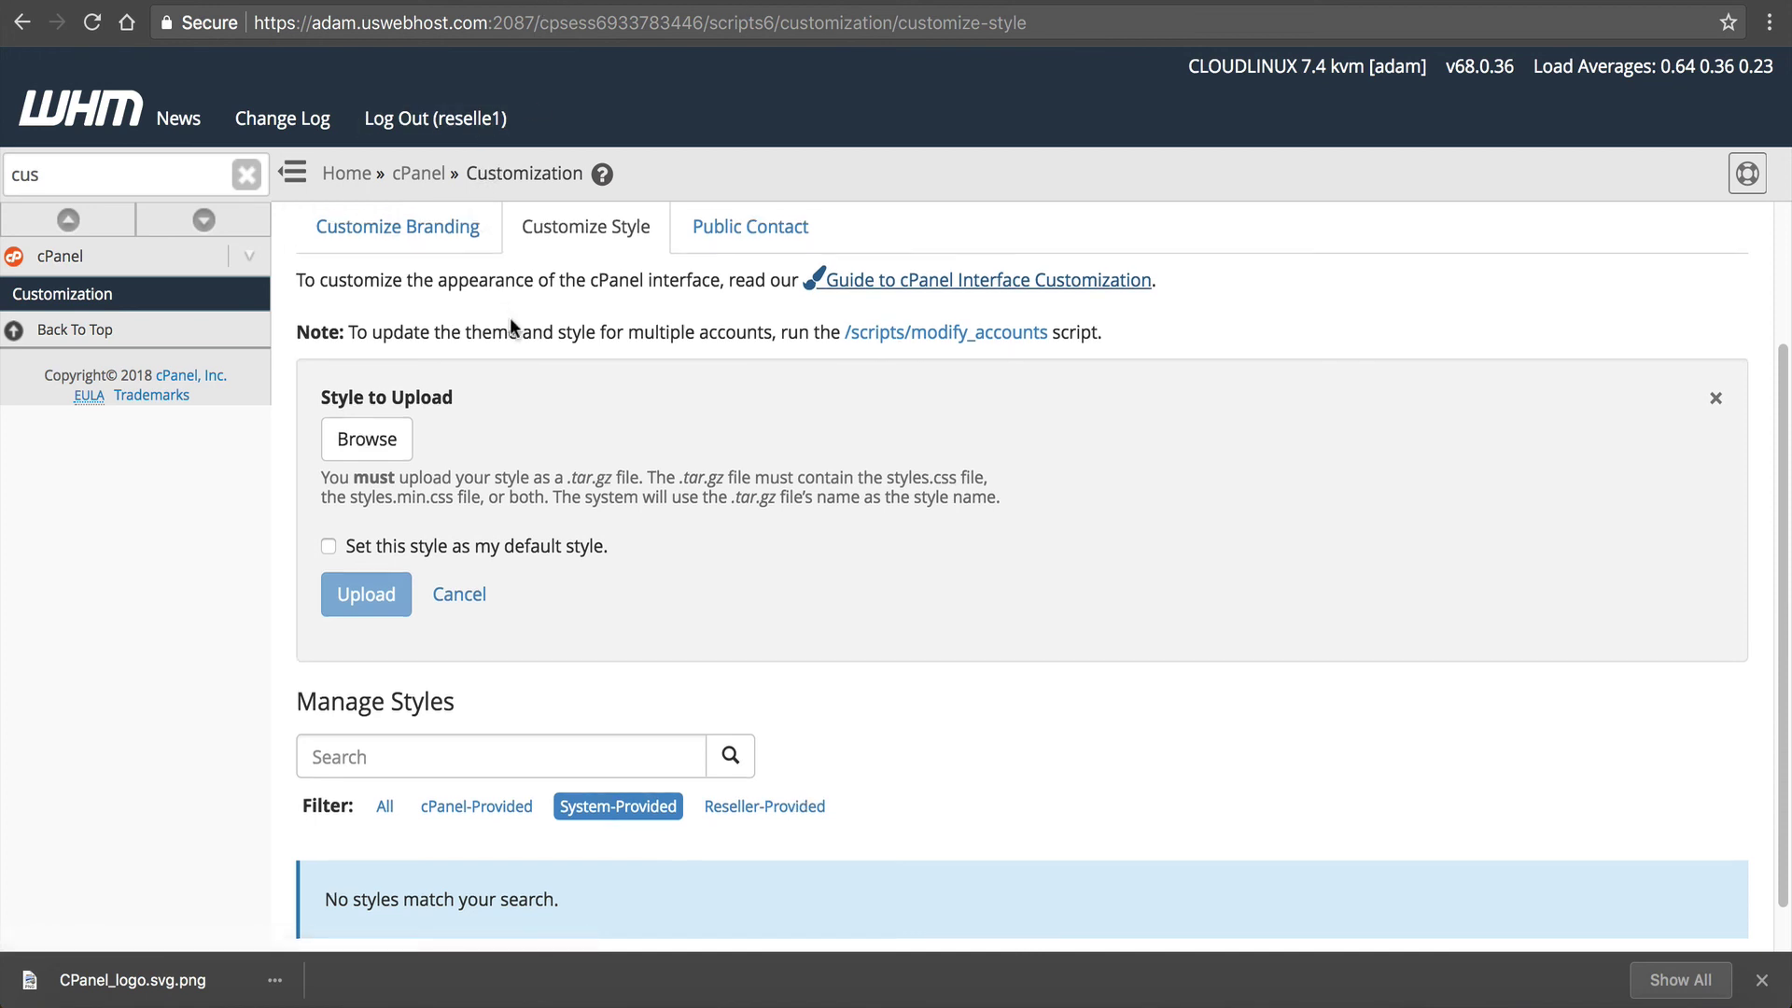
pyautogui.scroll(-2, 553, 452)
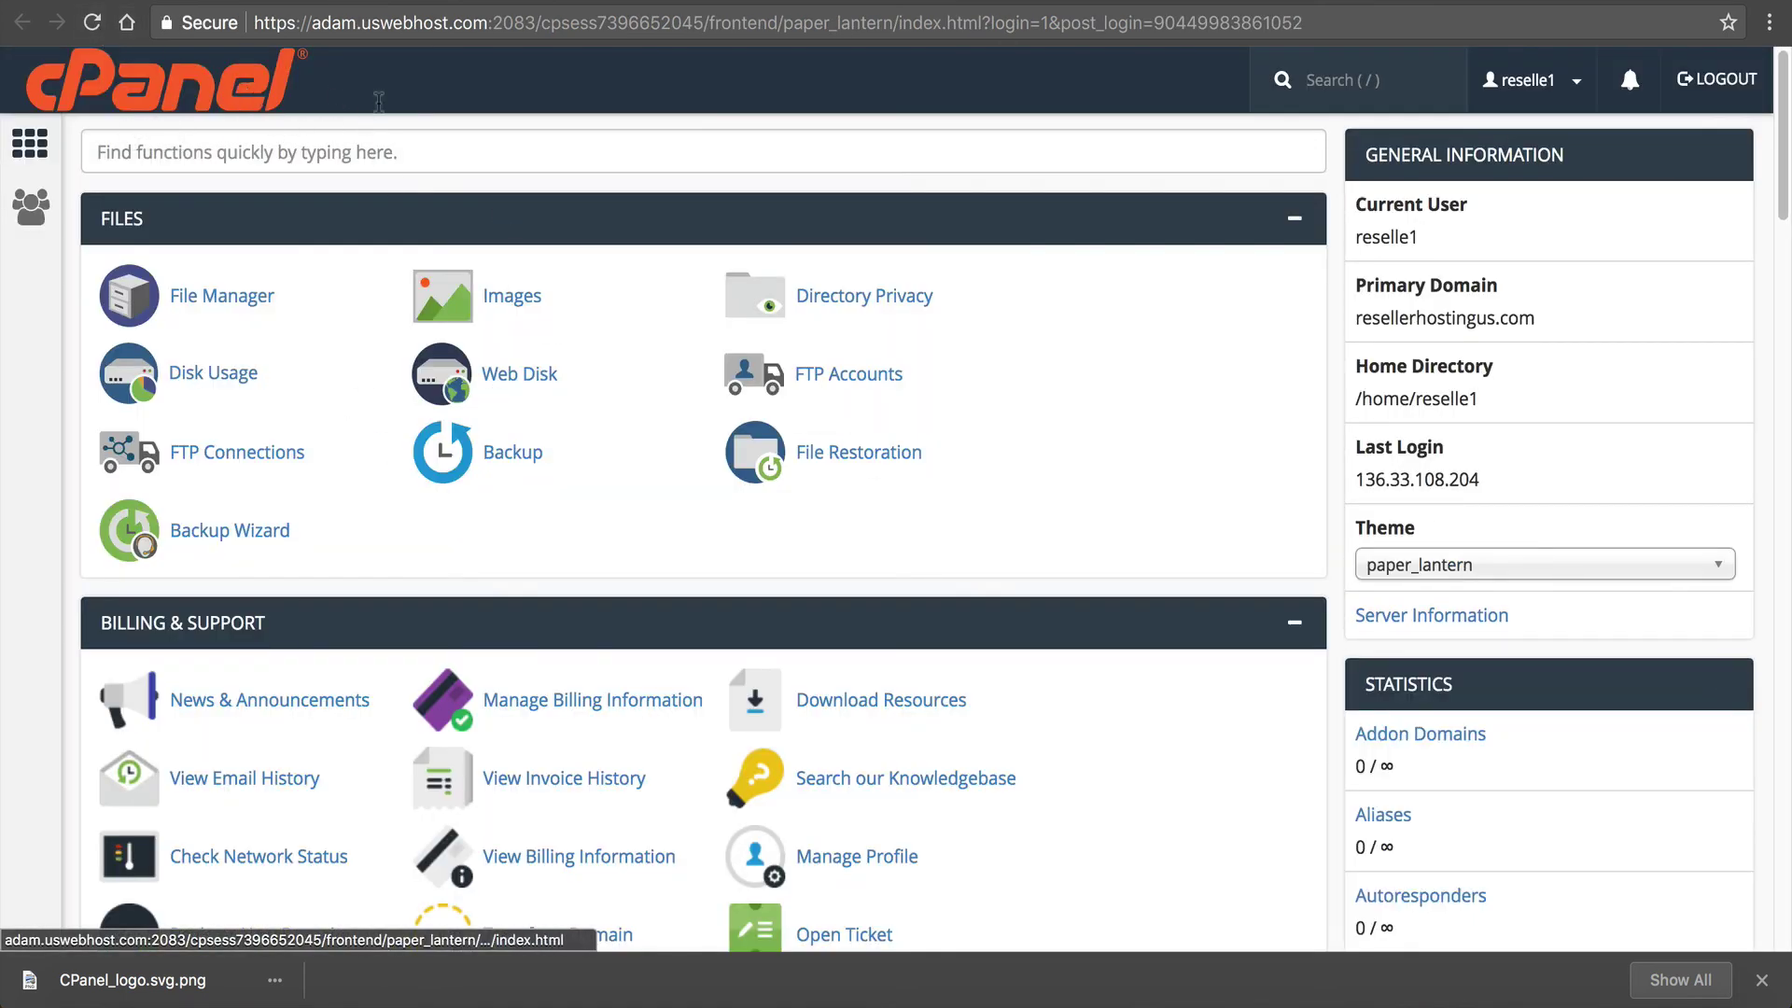
pyautogui.scroll(-3, 588, 299)
pyautogui.scroll(-15, 589, 299)
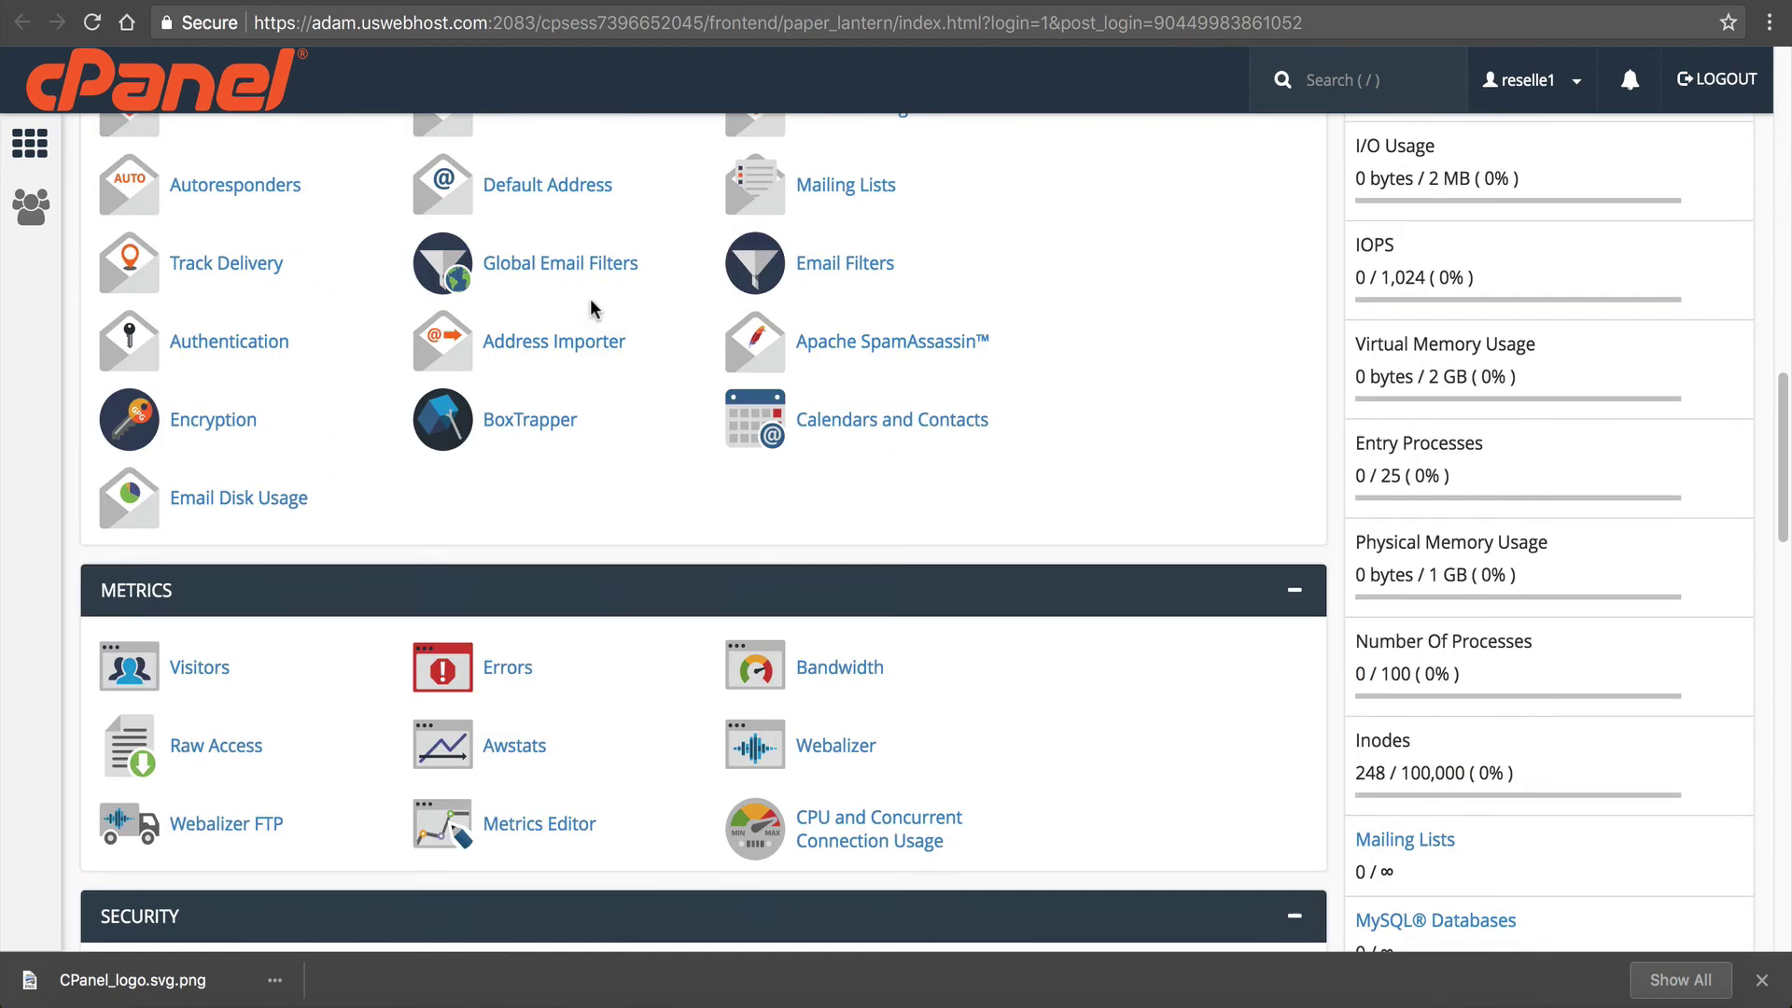
pyautogui.scroll(-10, 590, 299)
pyautogui.scroll(-5, 593, 306)
pyautogui.scroll(-5, 624, 327)
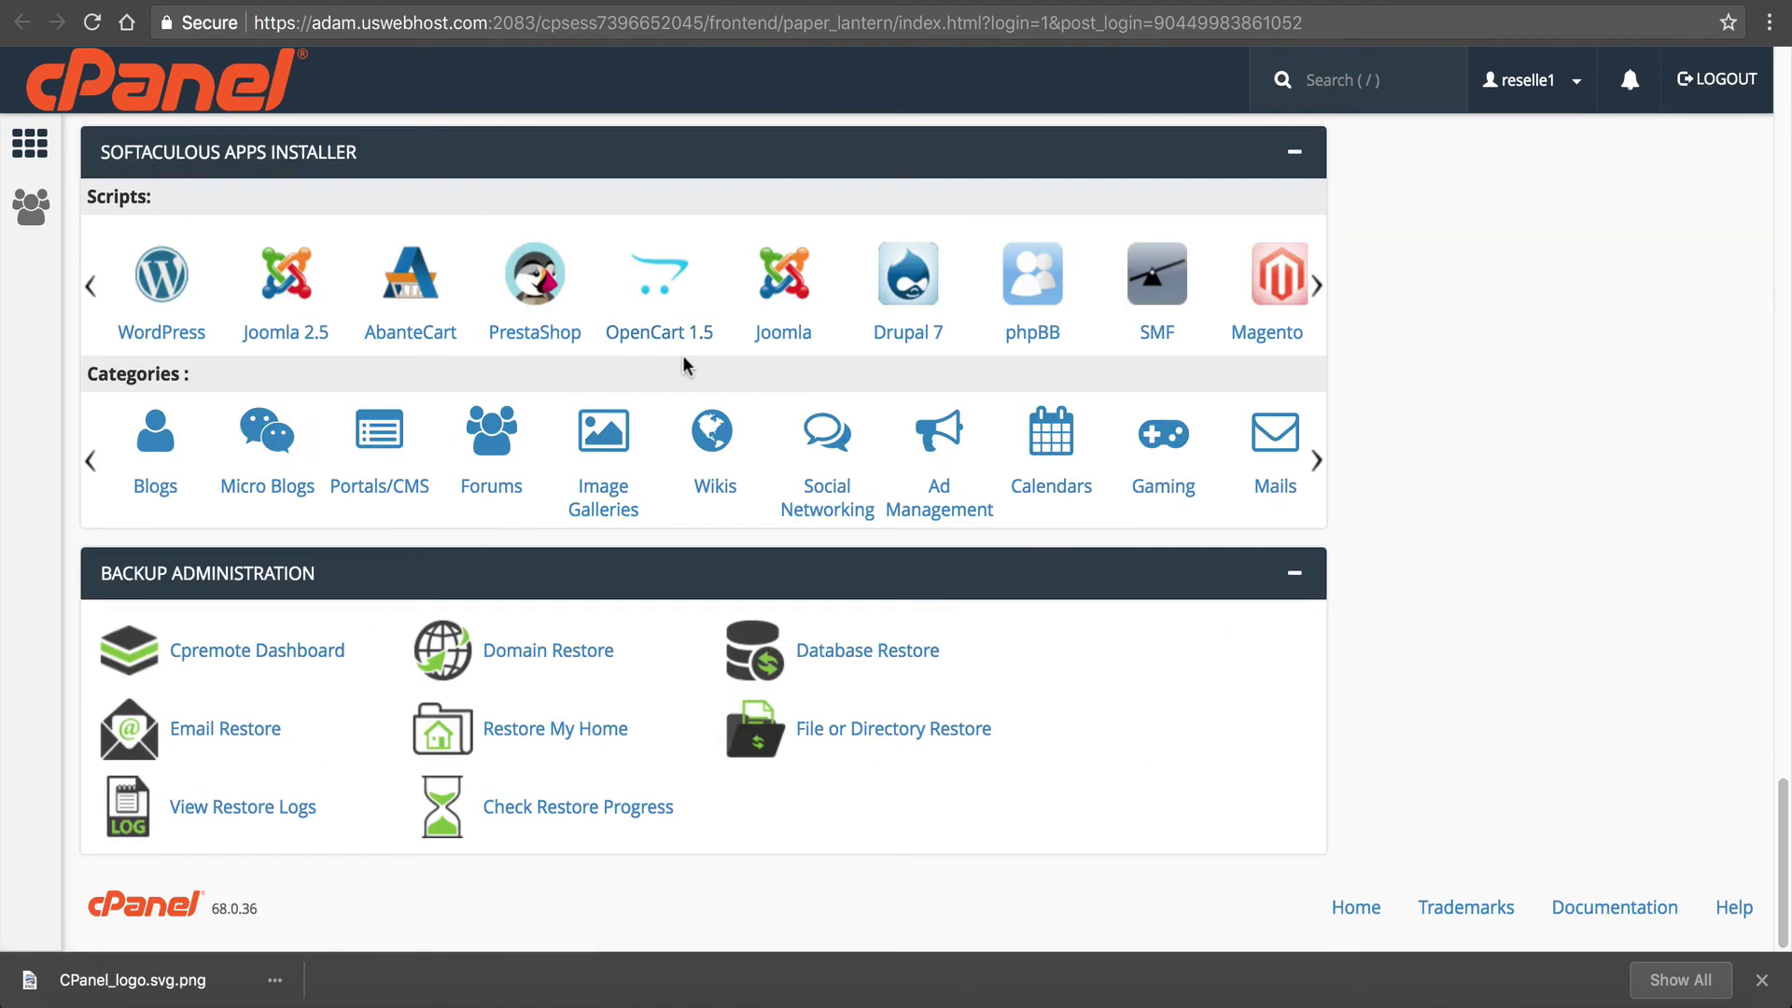
pyautogui.scroll(5, 690, 363)
pyautogui.scroll(15, 687, 380)
pyautogui.scroll(5, 692, 392)
pyautogui.scroll(10, 500, 360)
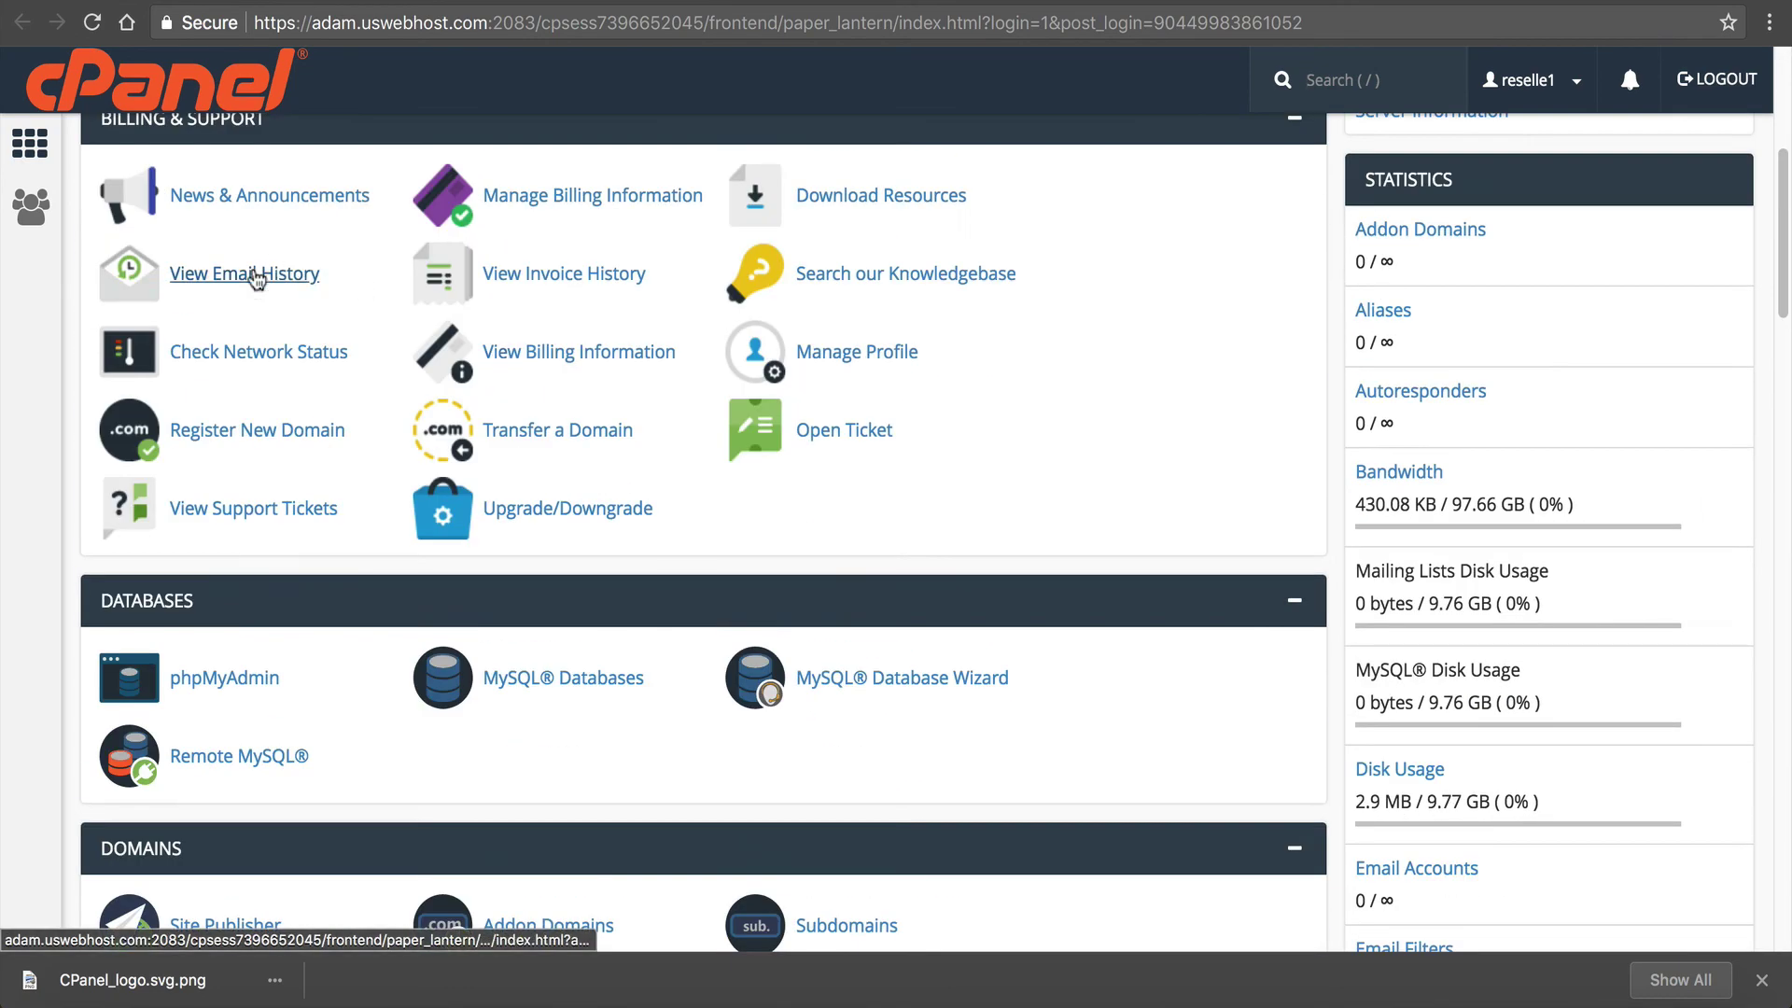
pyautogui.scroll(5, 256, 286)
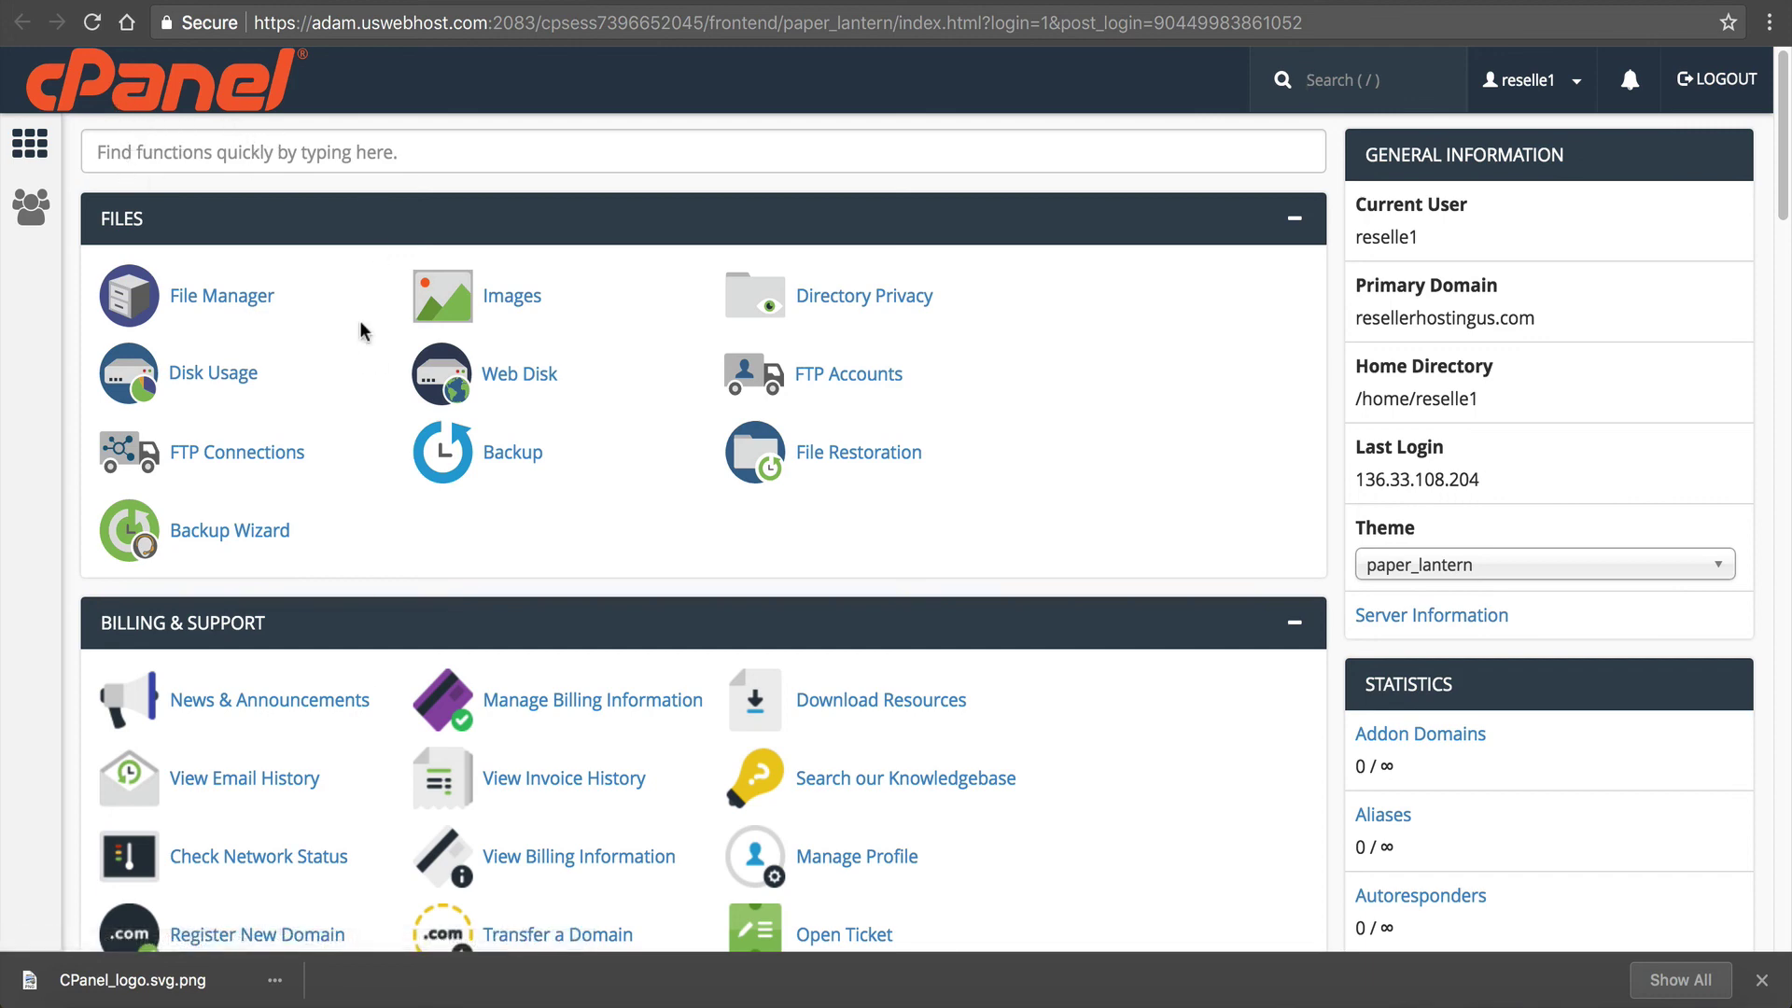
pyautogui.scroll(-1, 353, 433)
pyautogui.scroll(1, 350, 700)
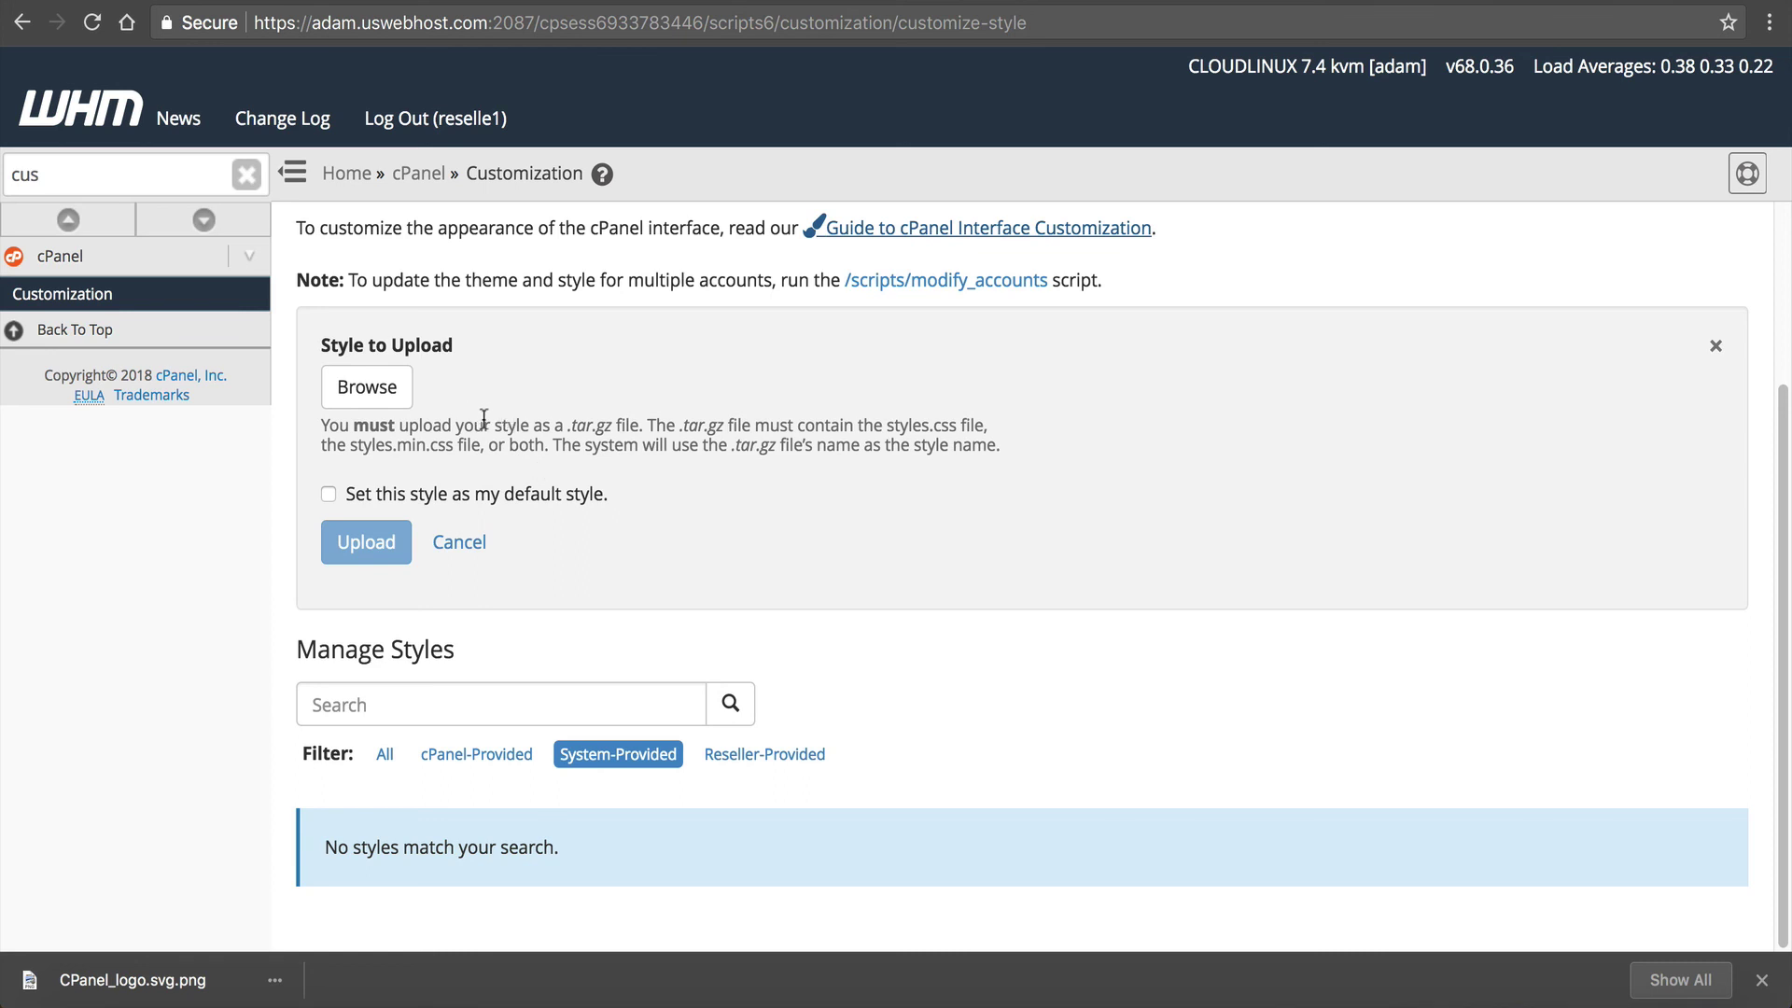
pyautogui.scroll(3, 518, 421)
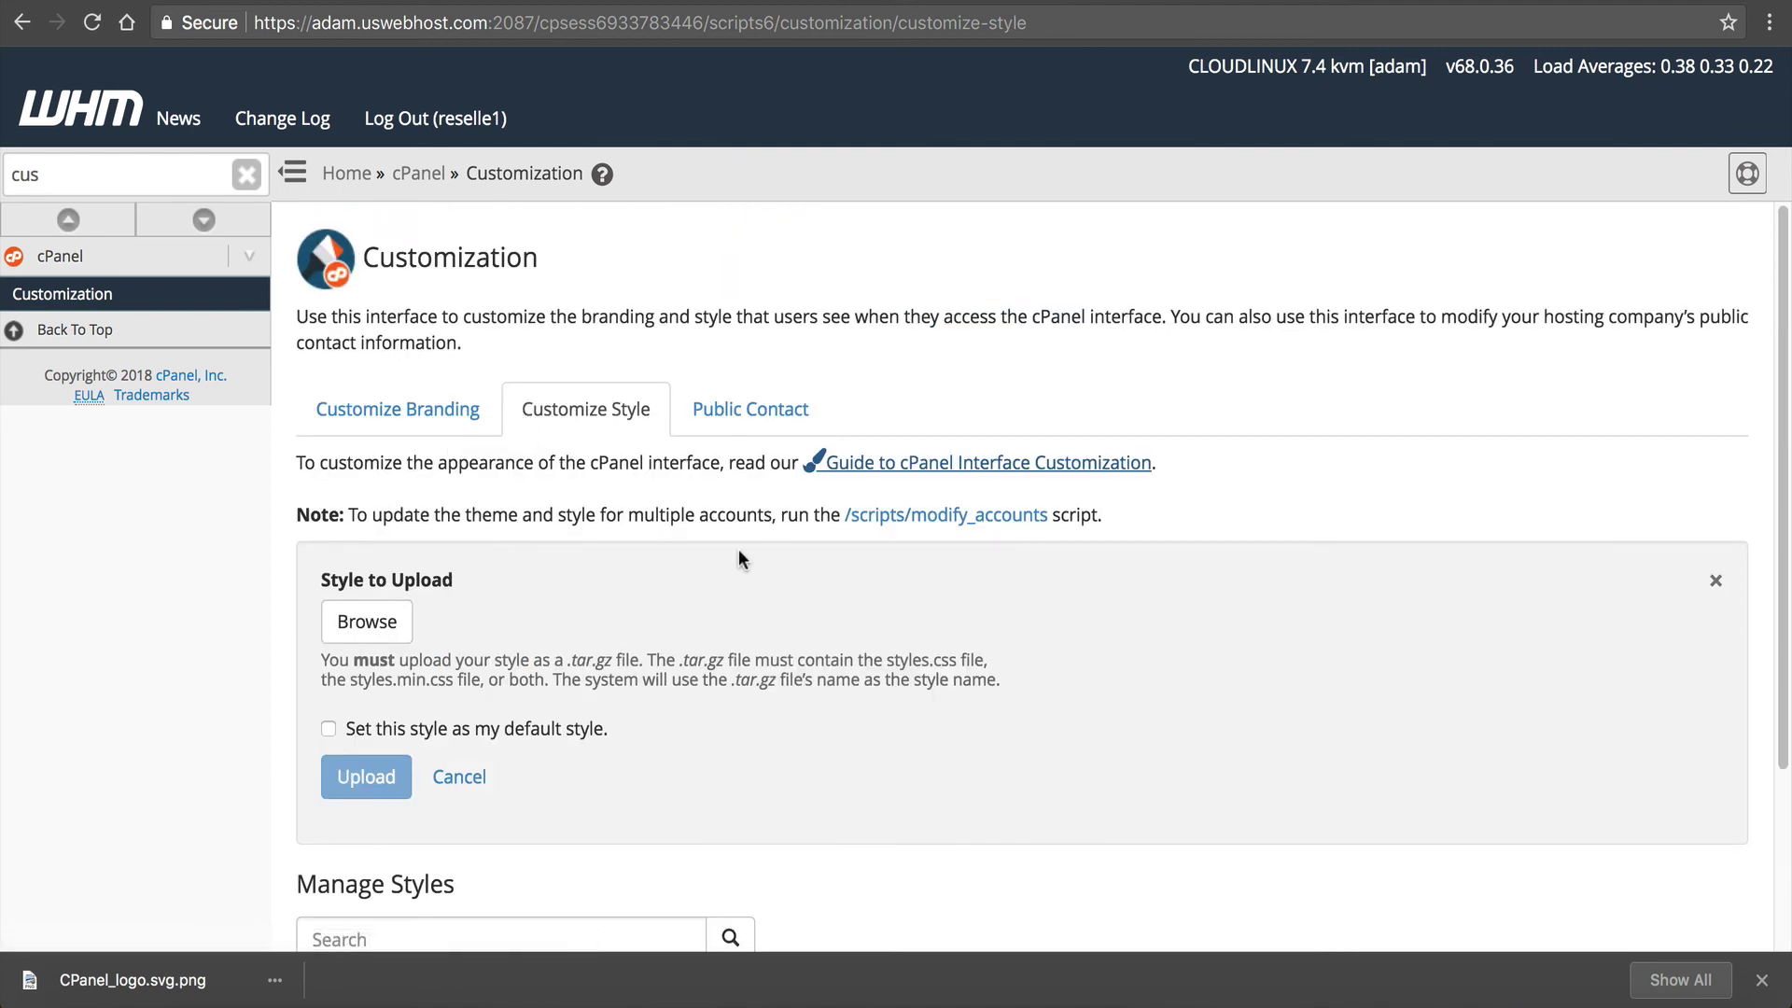
pyautogui.click(731, 424)
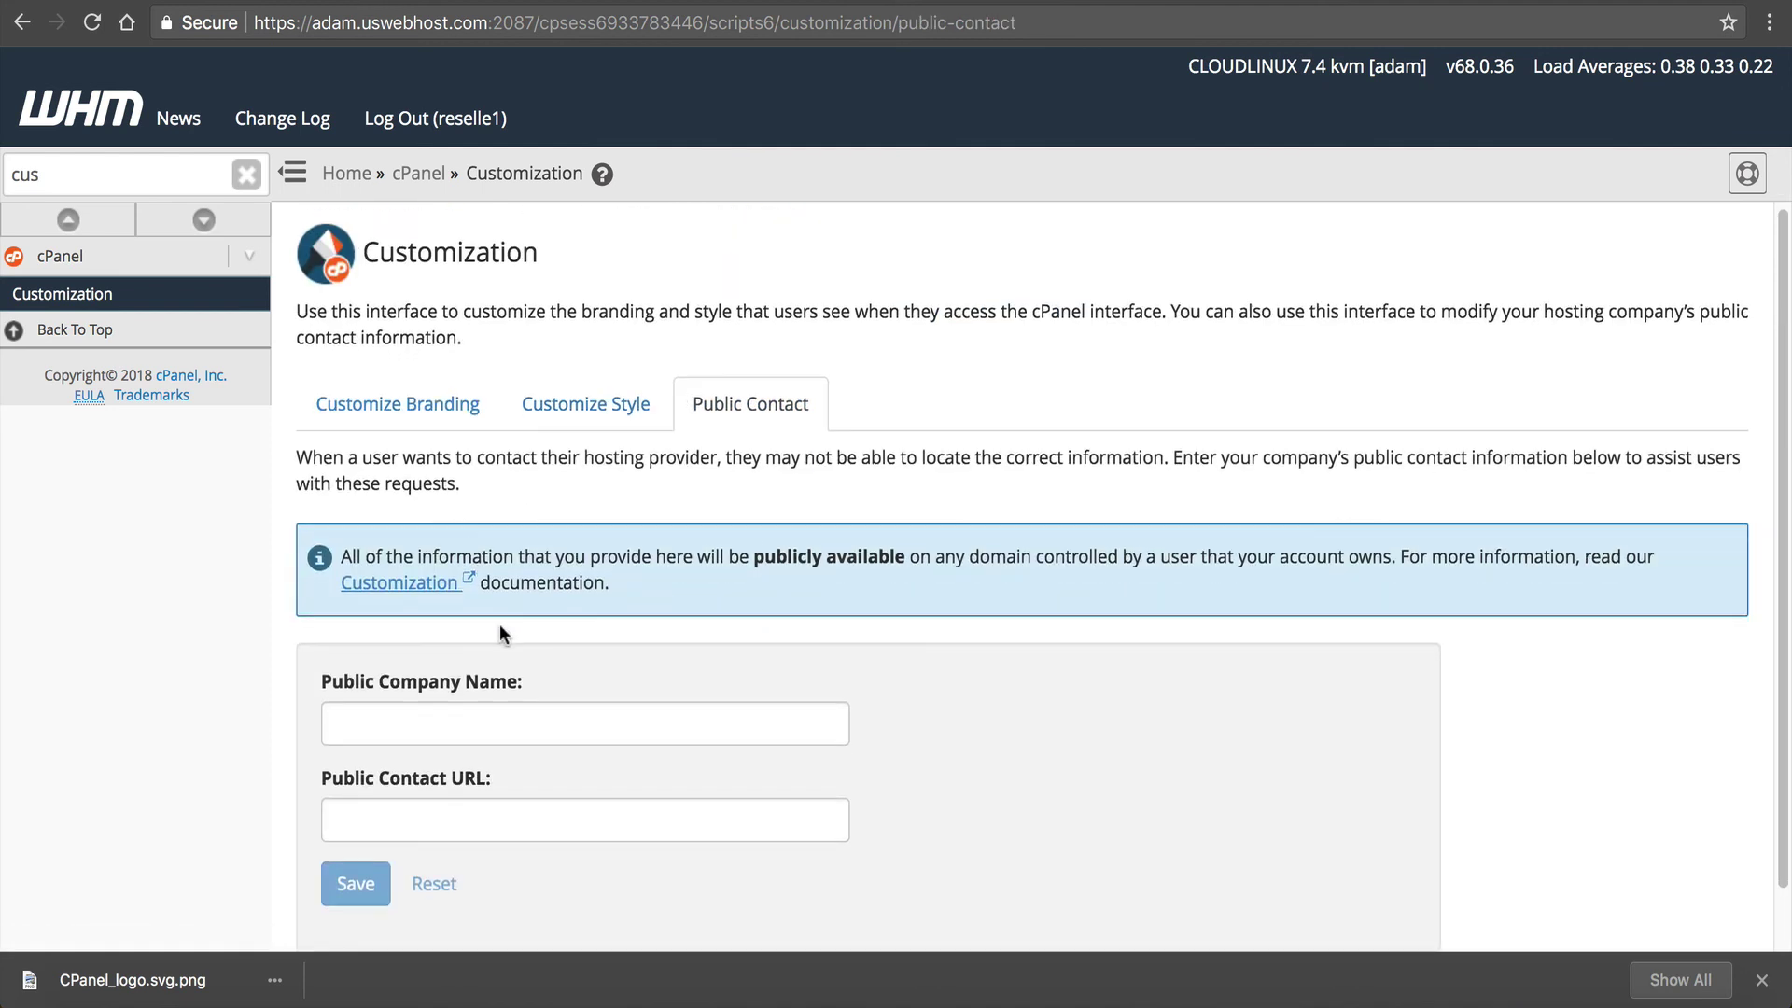
pyautogui.scroll(-1, 500, 622)
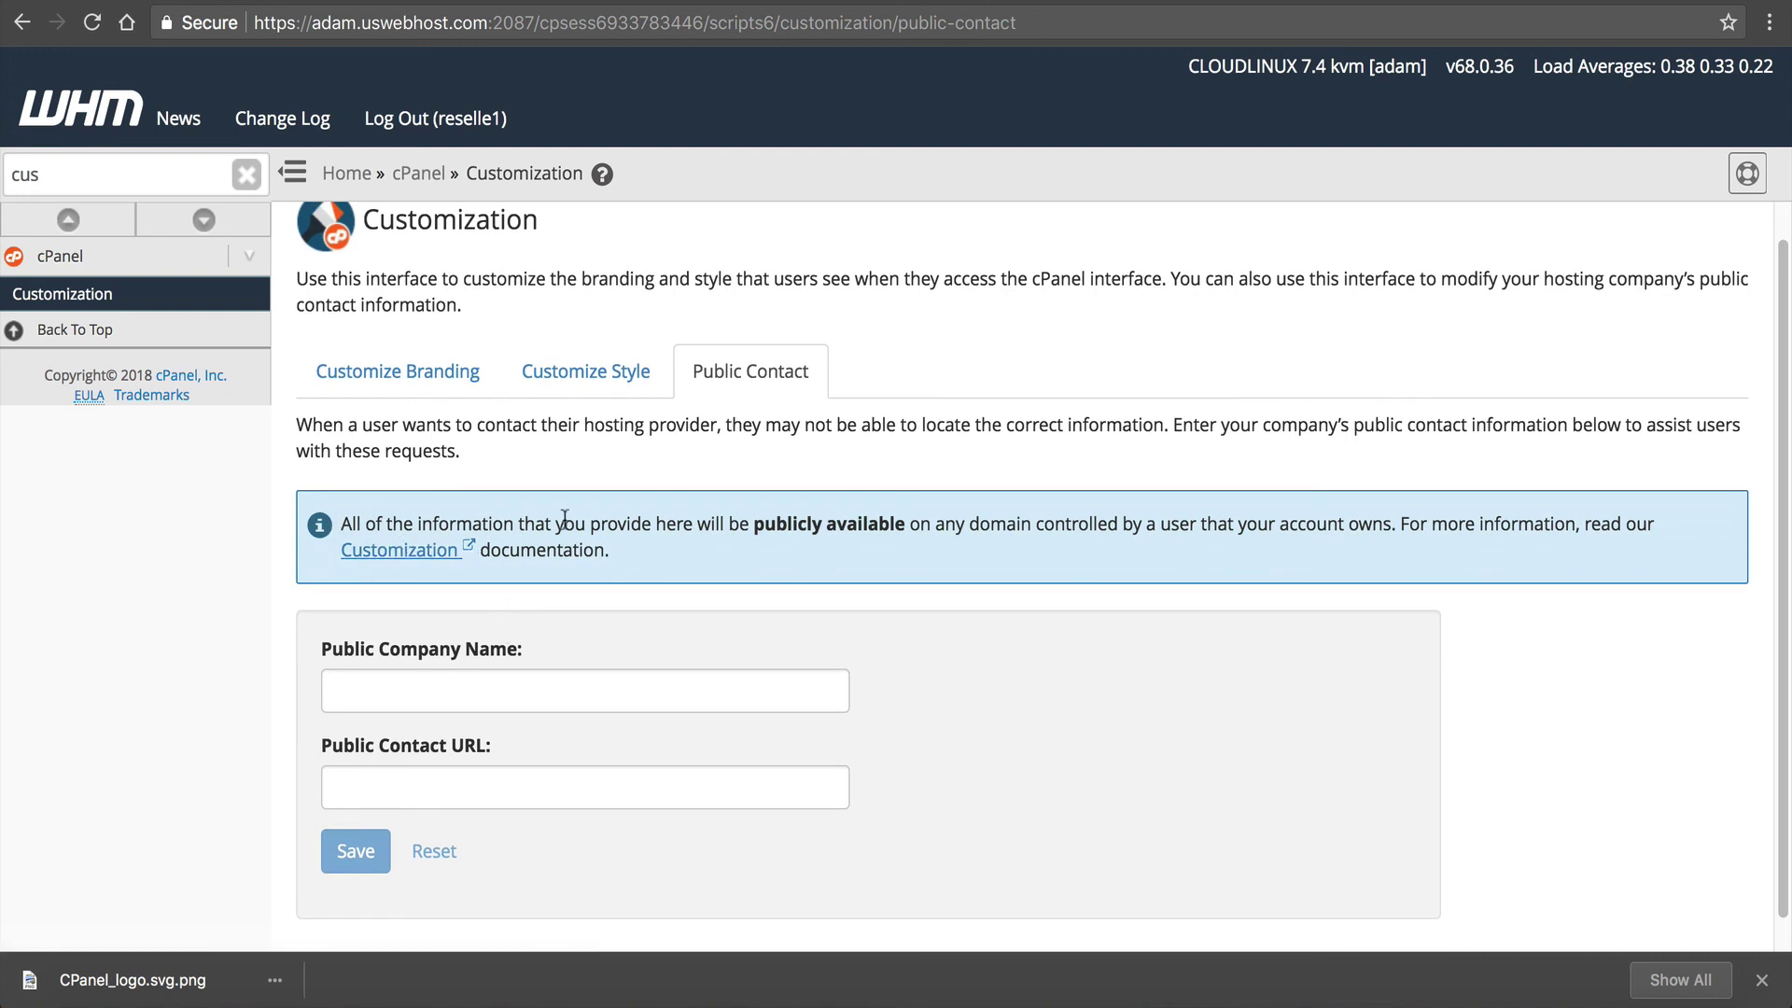
pyautogui.moveTo(789, 522); pyautogui.dragTo(1296, 526)
pyautogui.click(1271, 530)
pyautogui.click(485, 703)
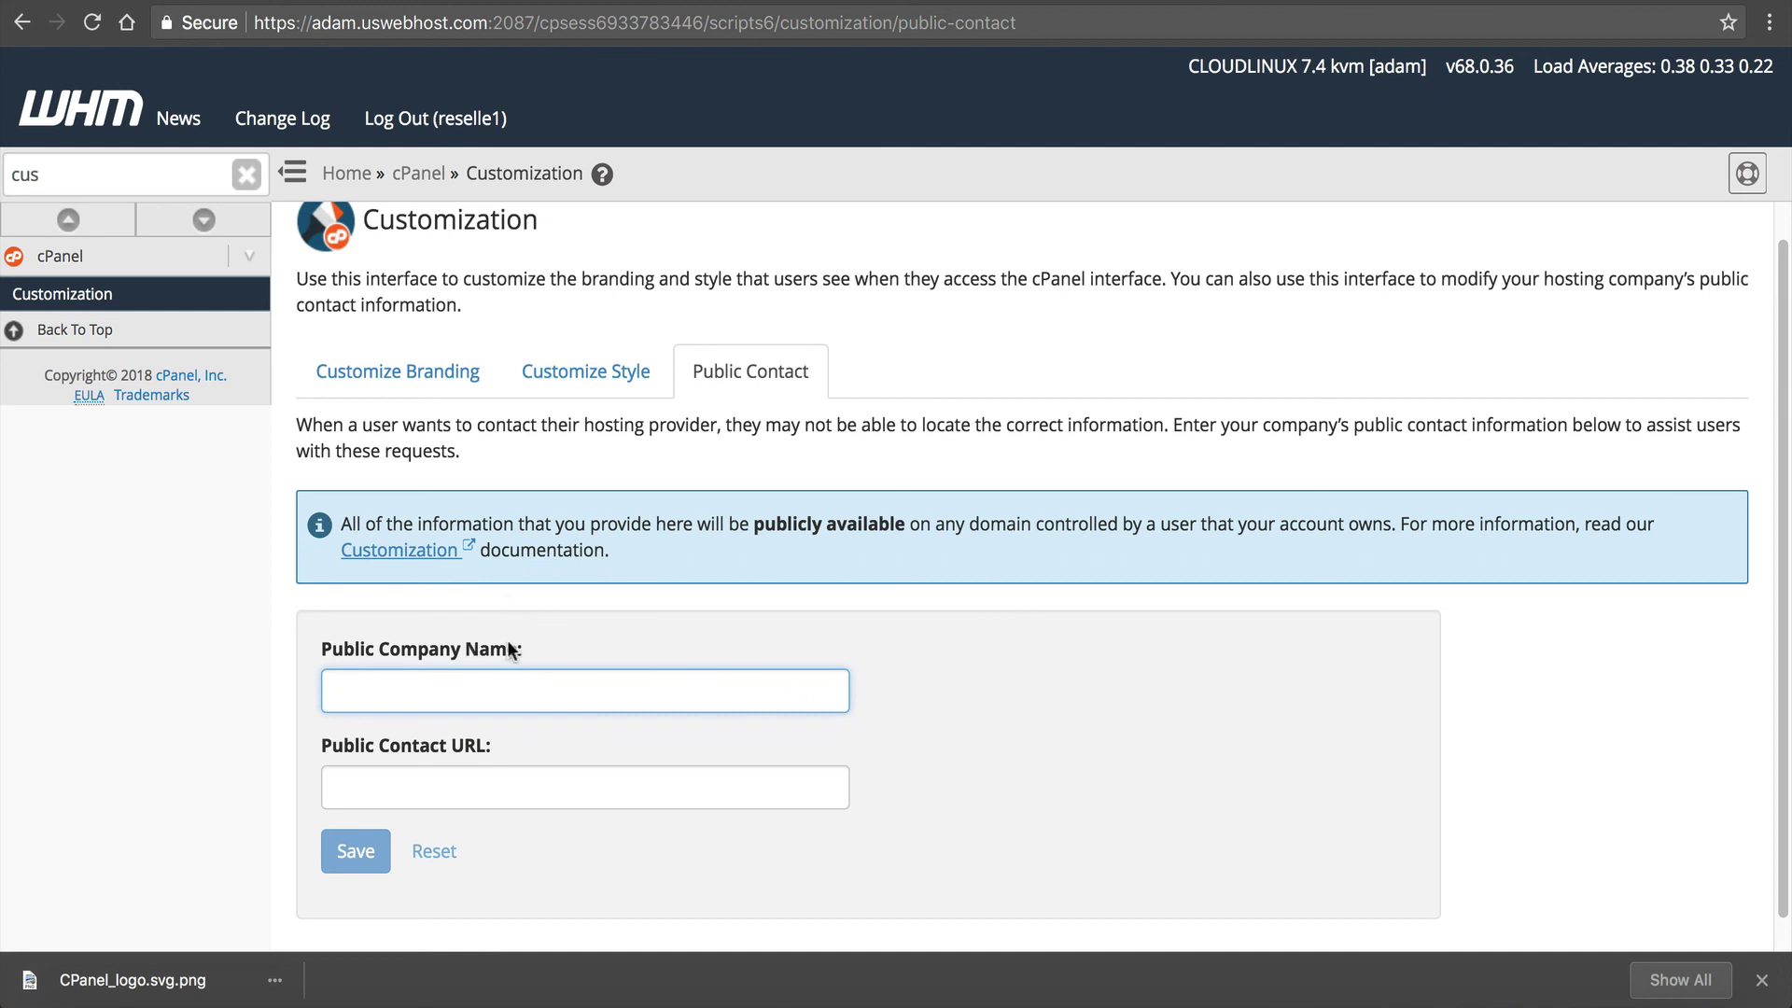
pyautogui.moveTo(512, 649)
pyautogui.mouseDown()
pyautogui.moveTo(341, 645)
pyautogui.moveTo(355, 697)
pyautogui.mouseUp()
pyautogui.click(355, 696)
pyautogui.write('ResellerHostingUs.com')
pyautogui.press('Tab')
pyautogui.write('https://www.resellerhosting.')
pyautogui.press('BackSpace')
pyautogui.write('us.com')
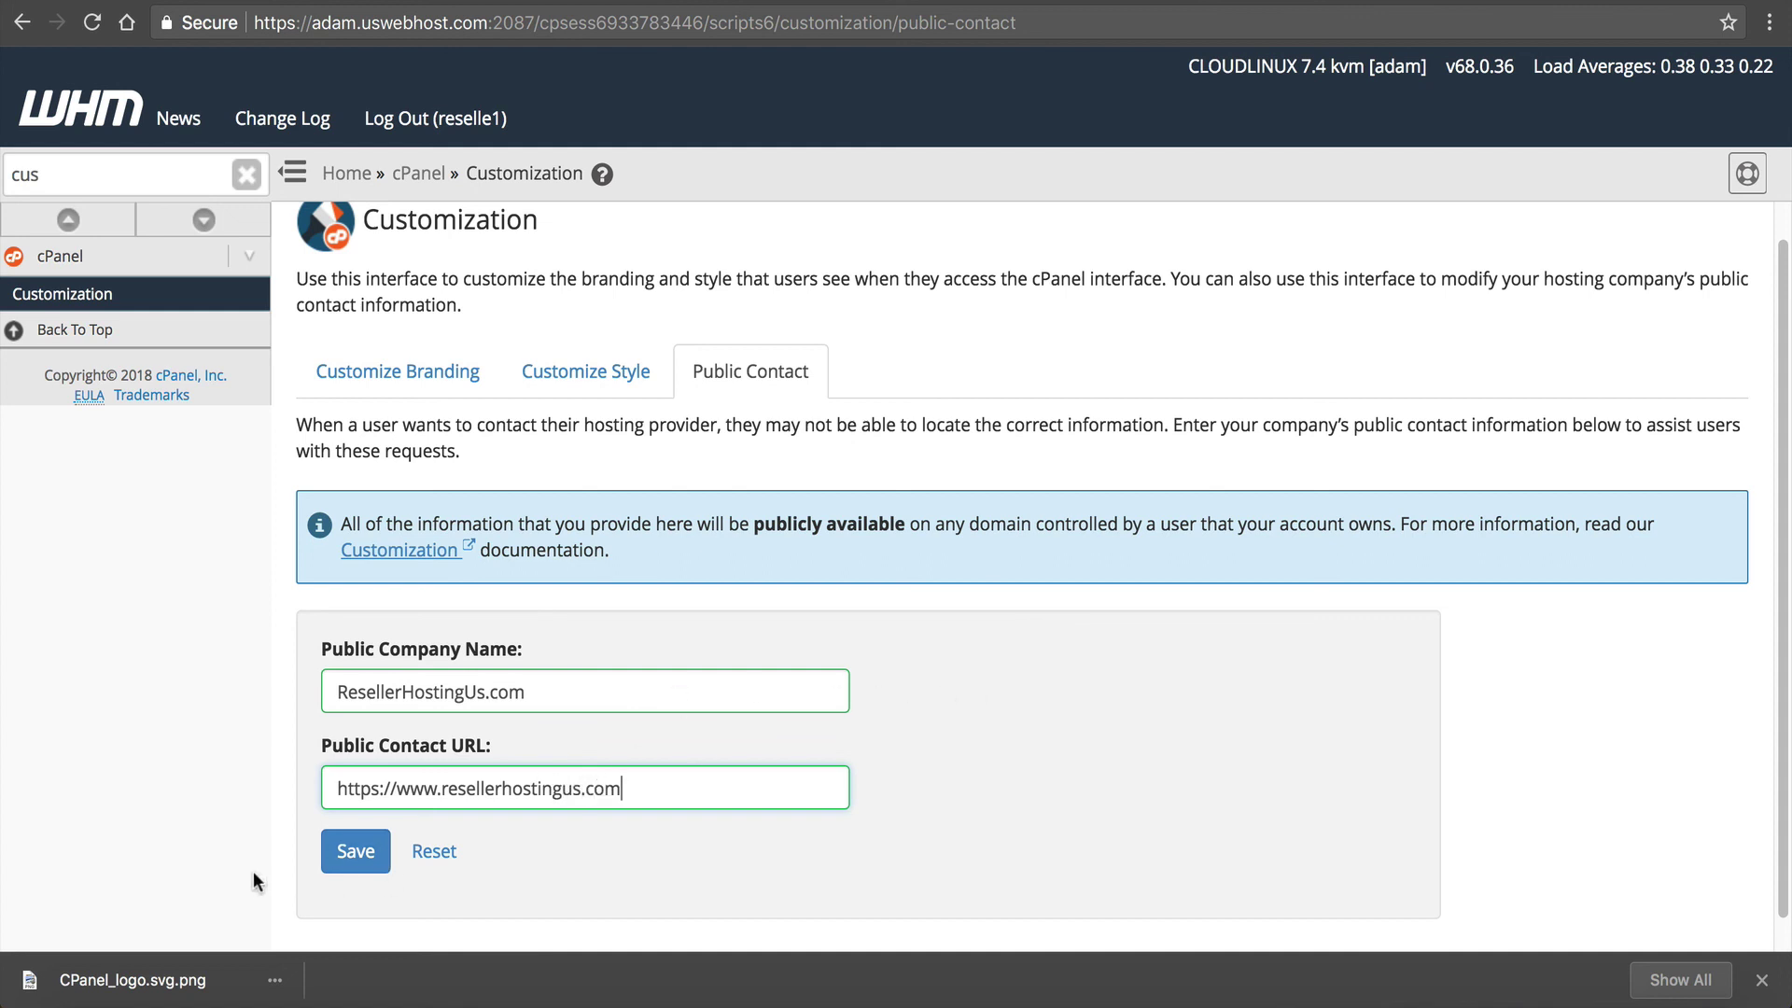
pyautogui.click(337, 853)
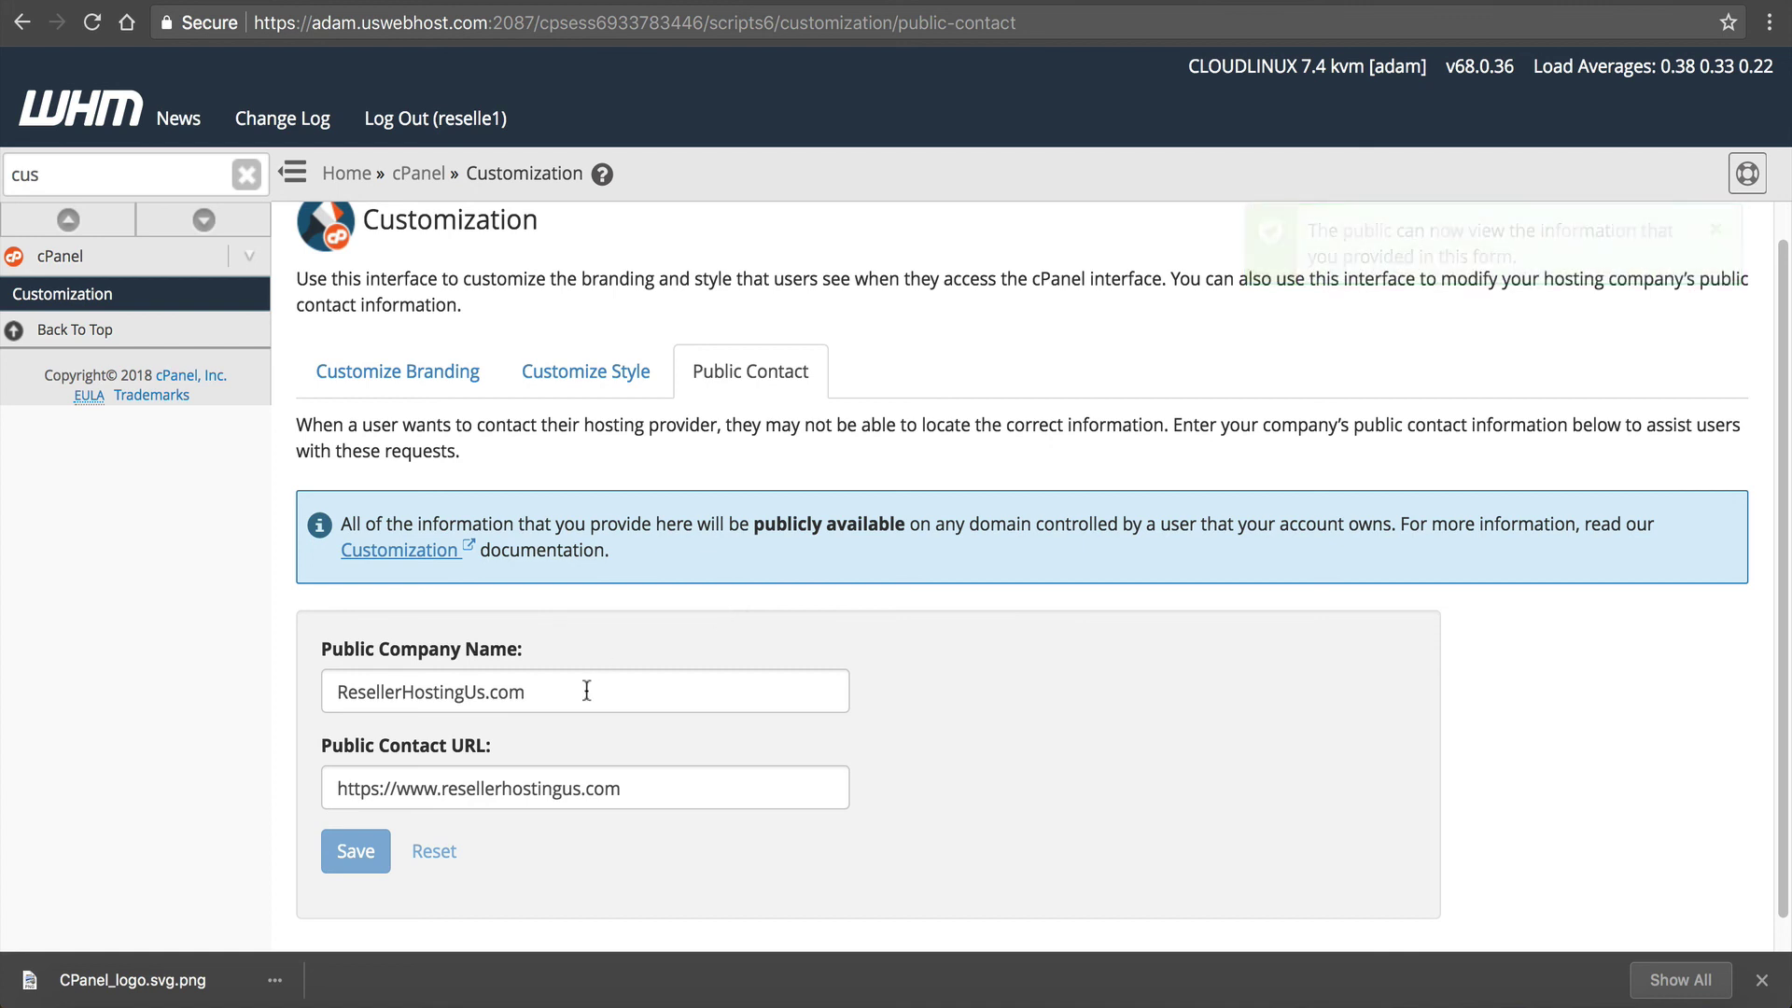
pyautogui.moveTo(585, 693); pyautogui.dragTo(340, 696)
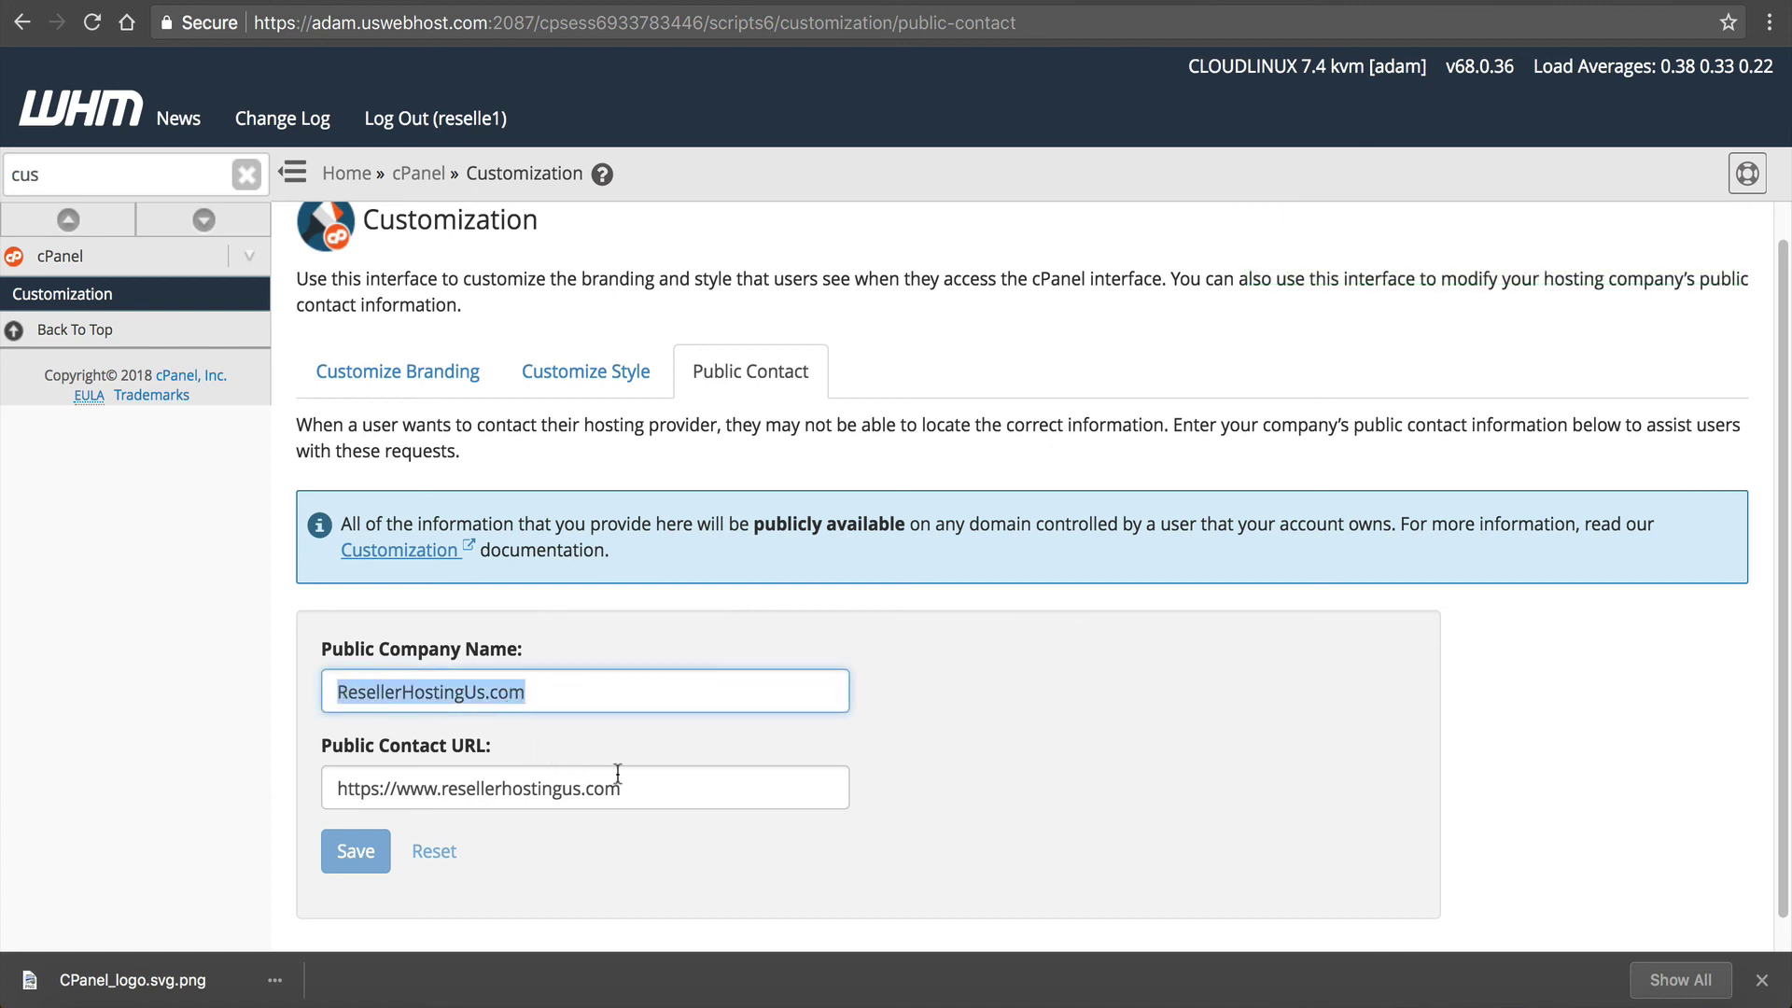
pyautogui.click(382, 376)
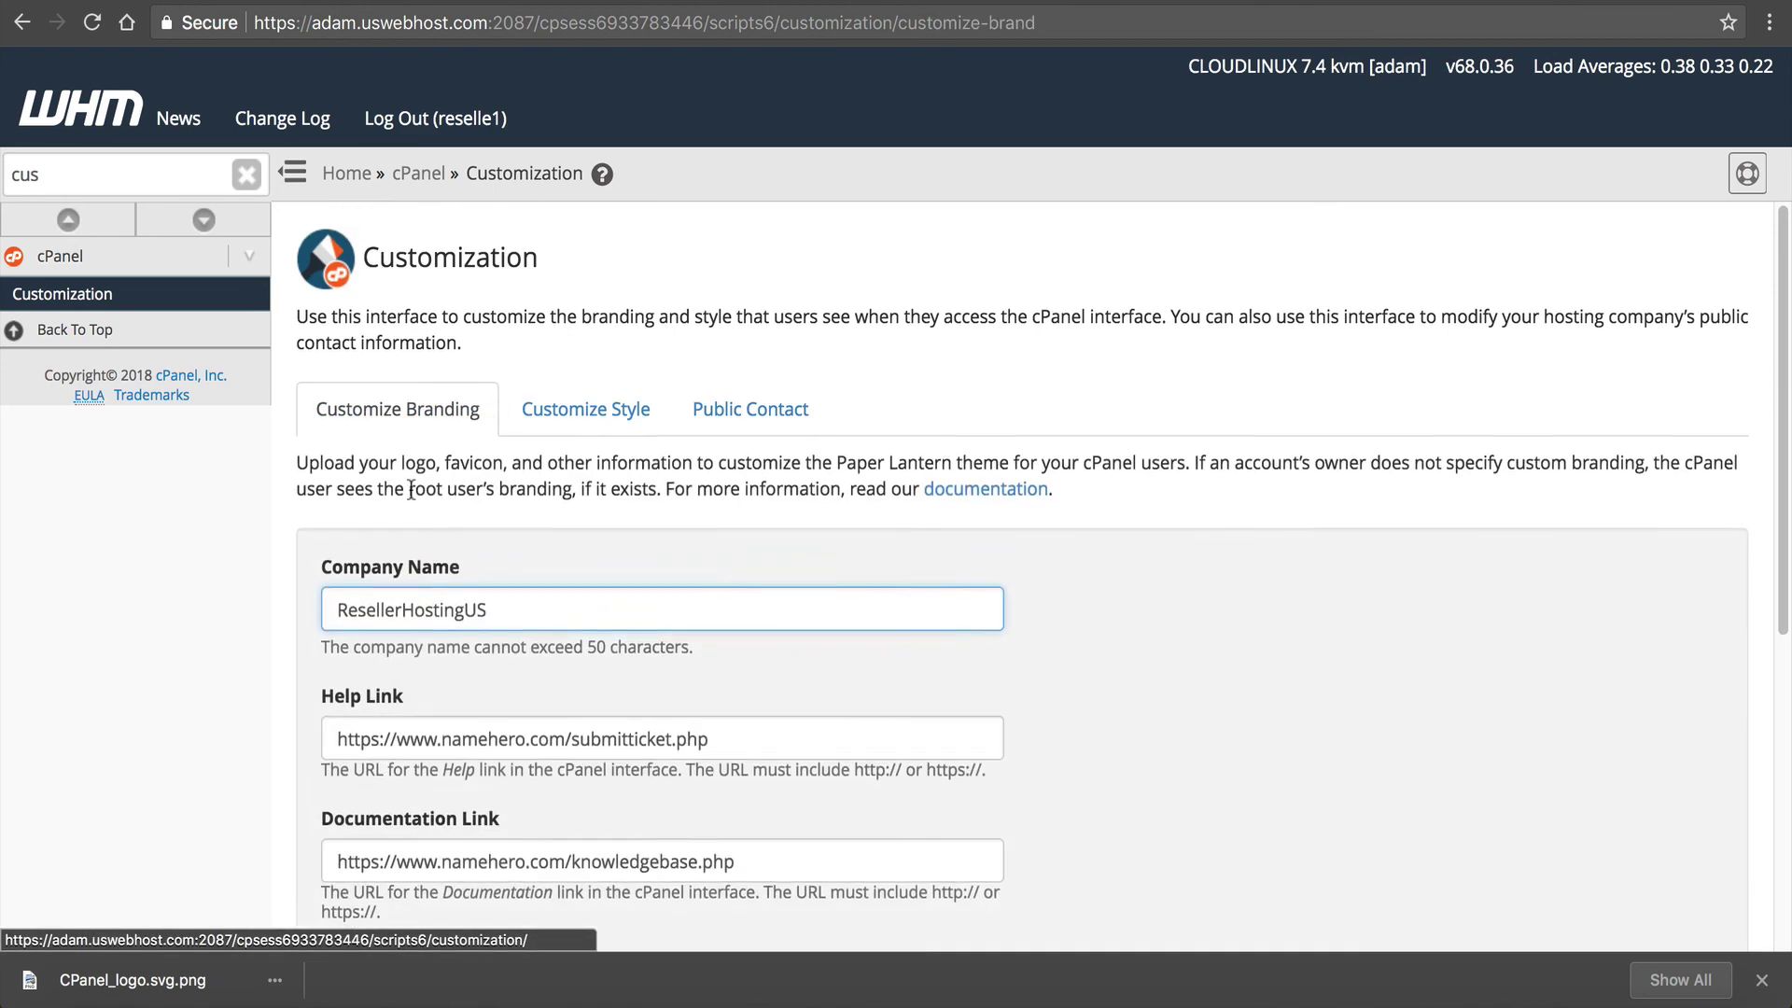
pyautogui.click(568, 412)
pyautogui.click(713, 427)
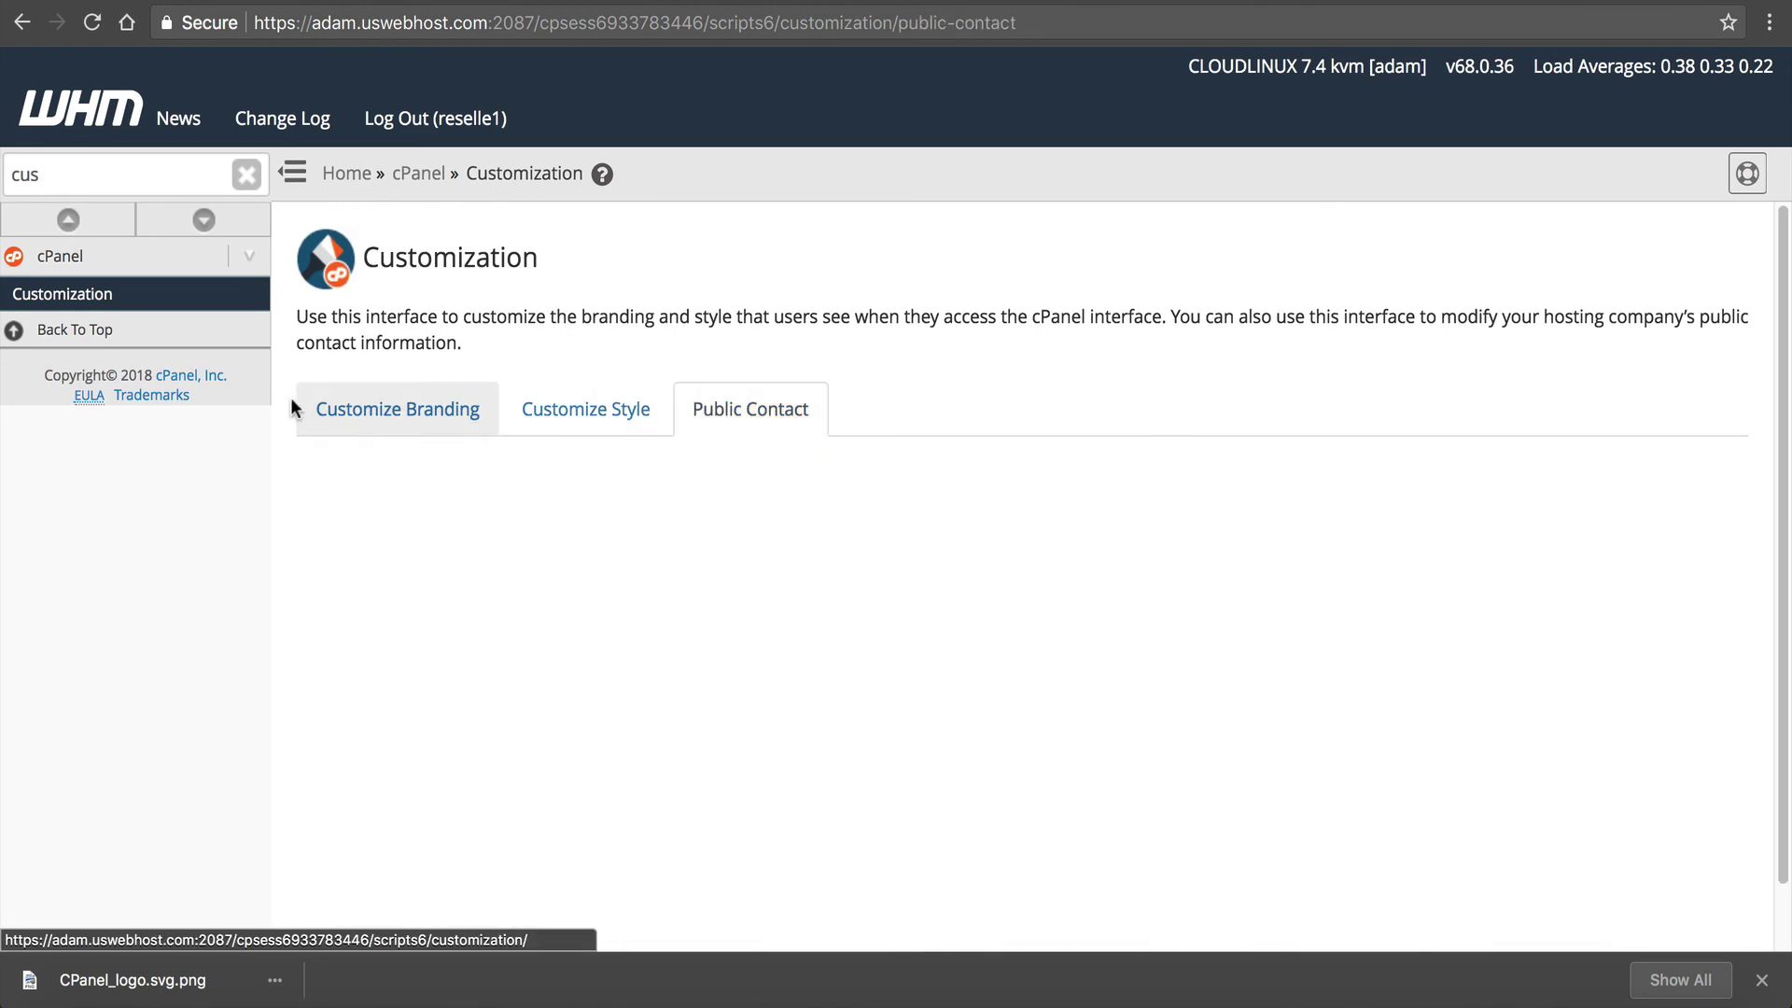
pyautogui.click(399, 413)
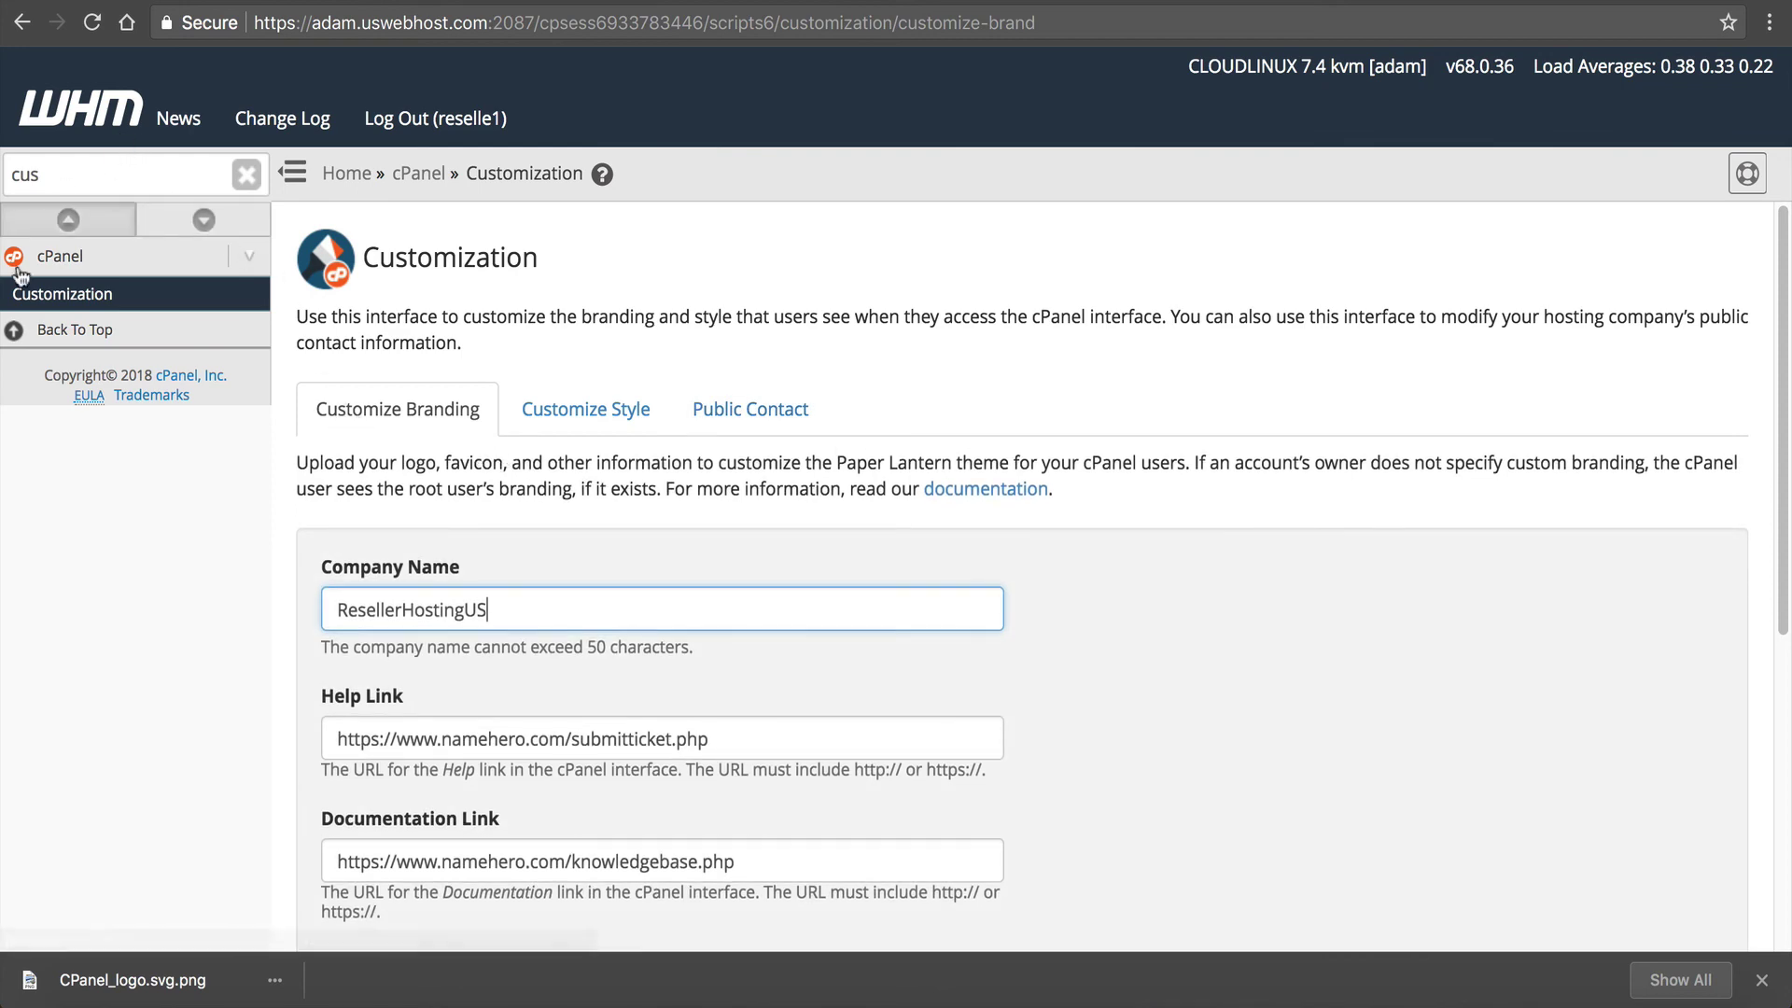
pyautogui.click(42, 294)
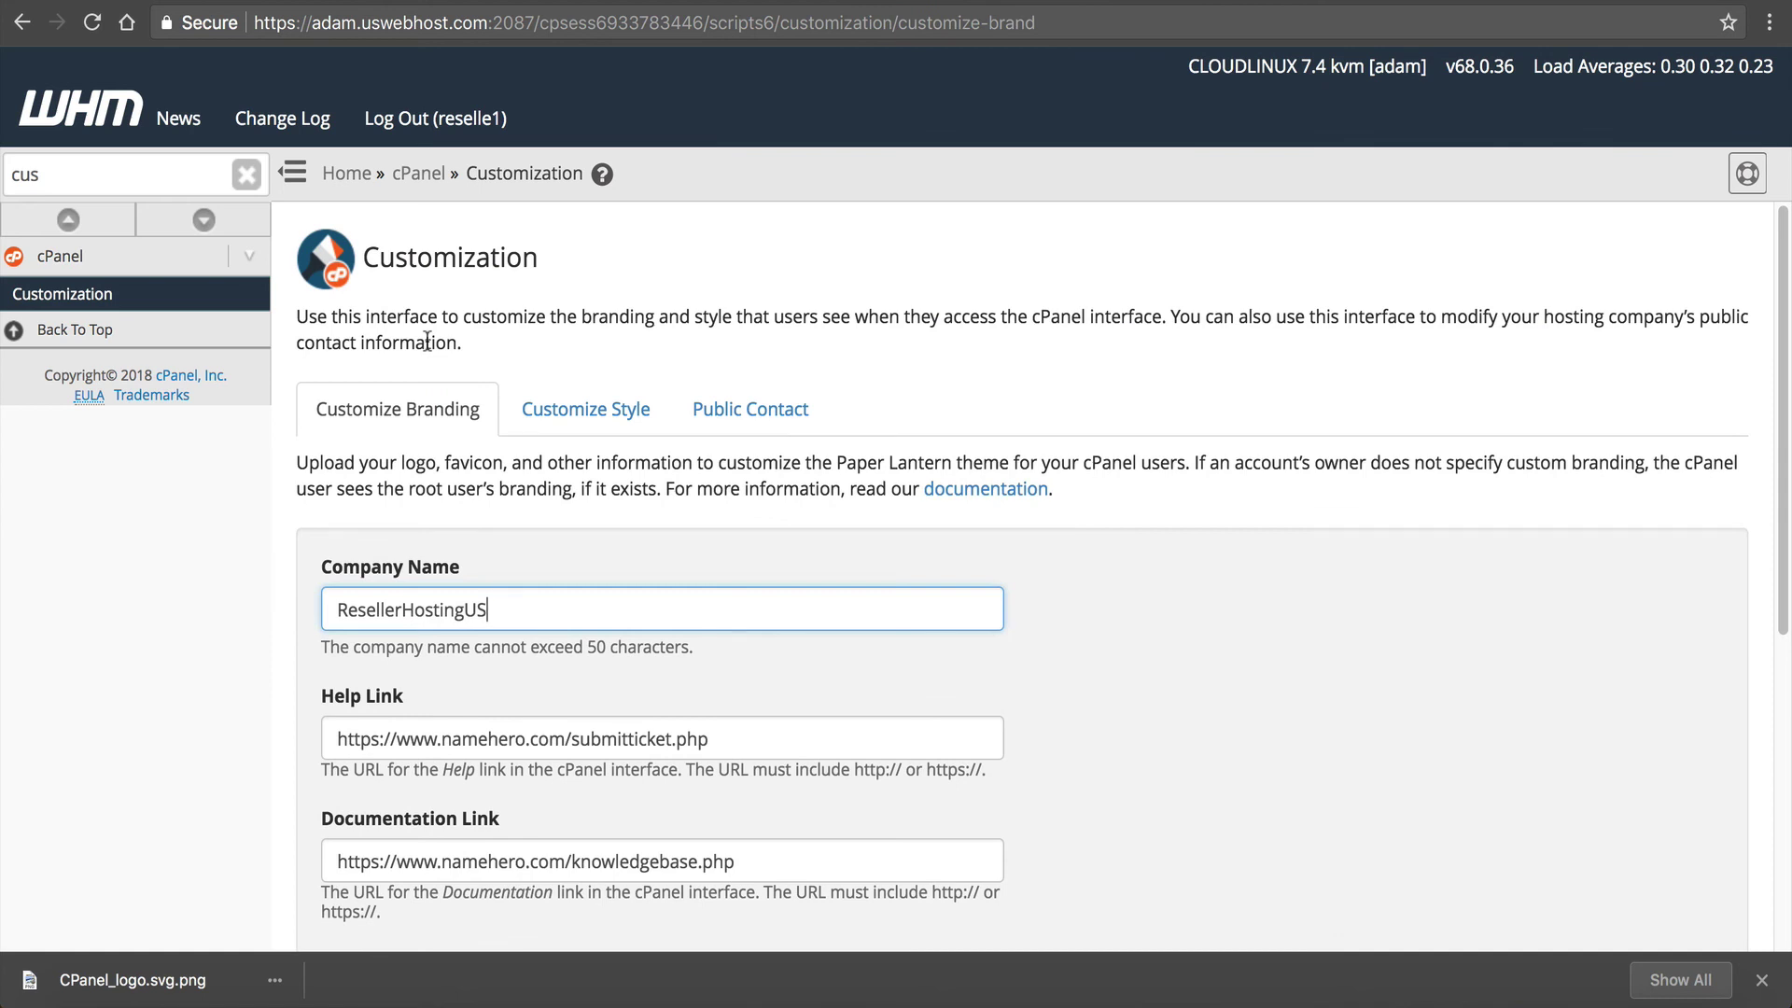
pyautogui.scroll(-3, 427, 342)
pyautogui.scroll(1, 441, 351)
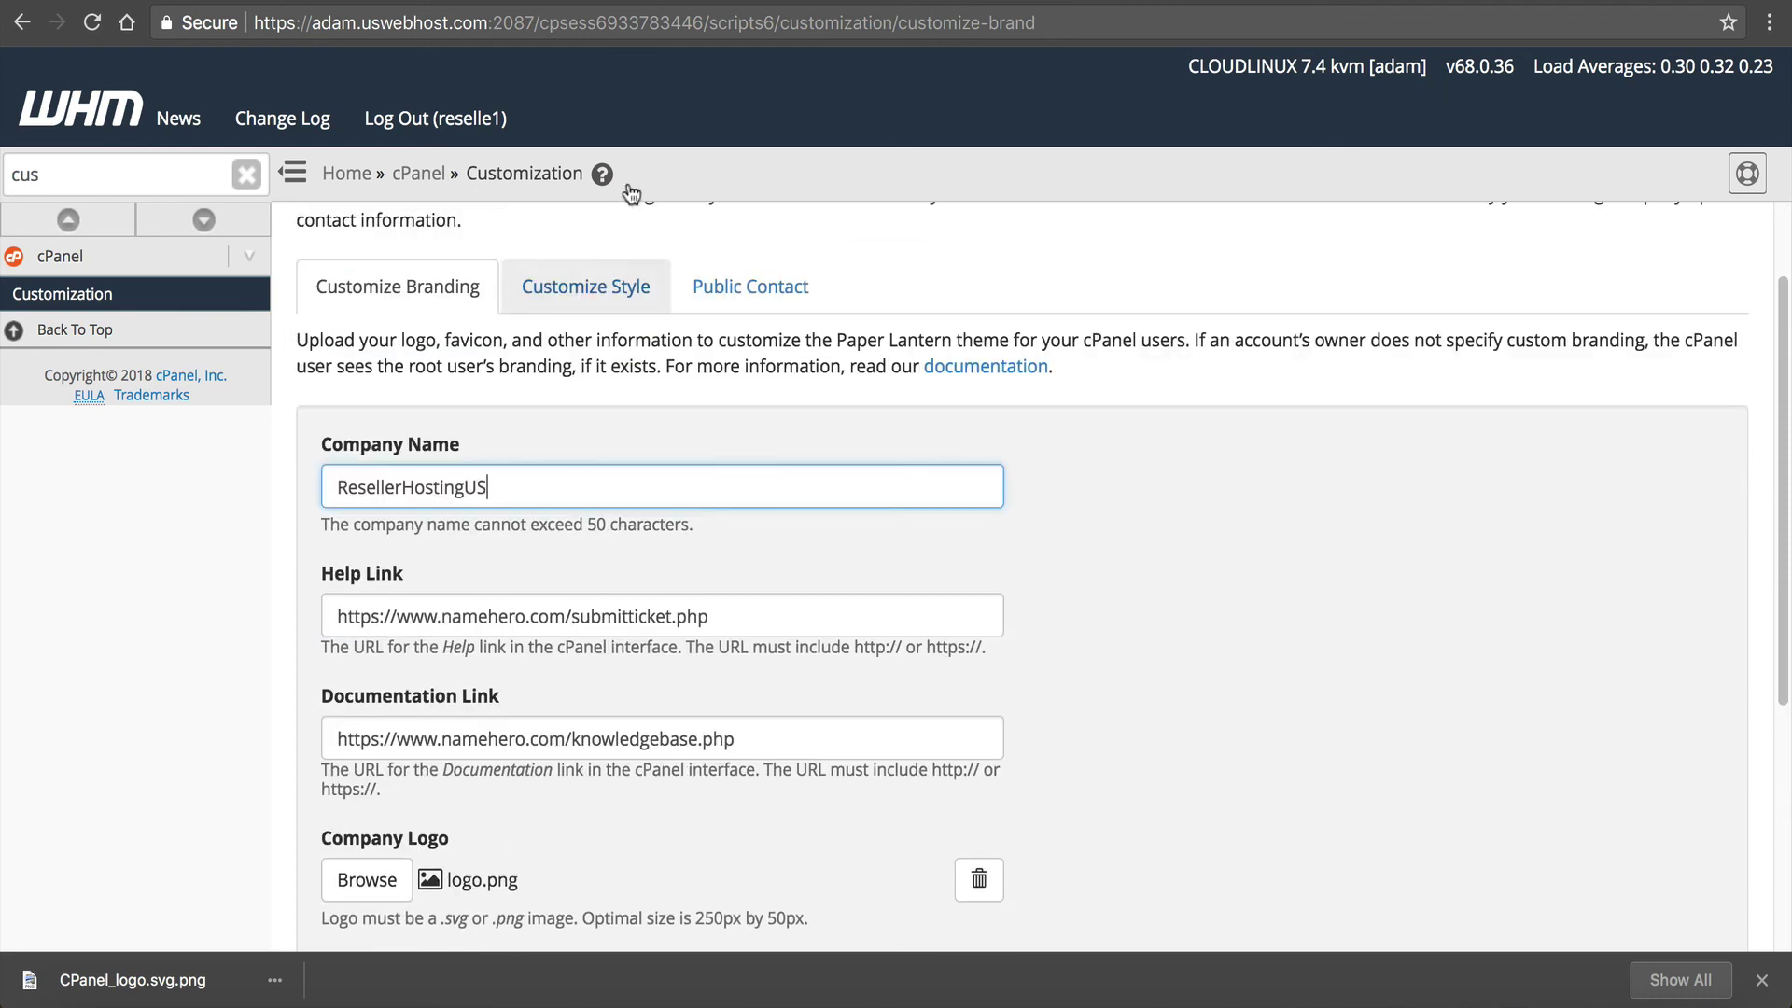
pyautogui.click(986, 365)
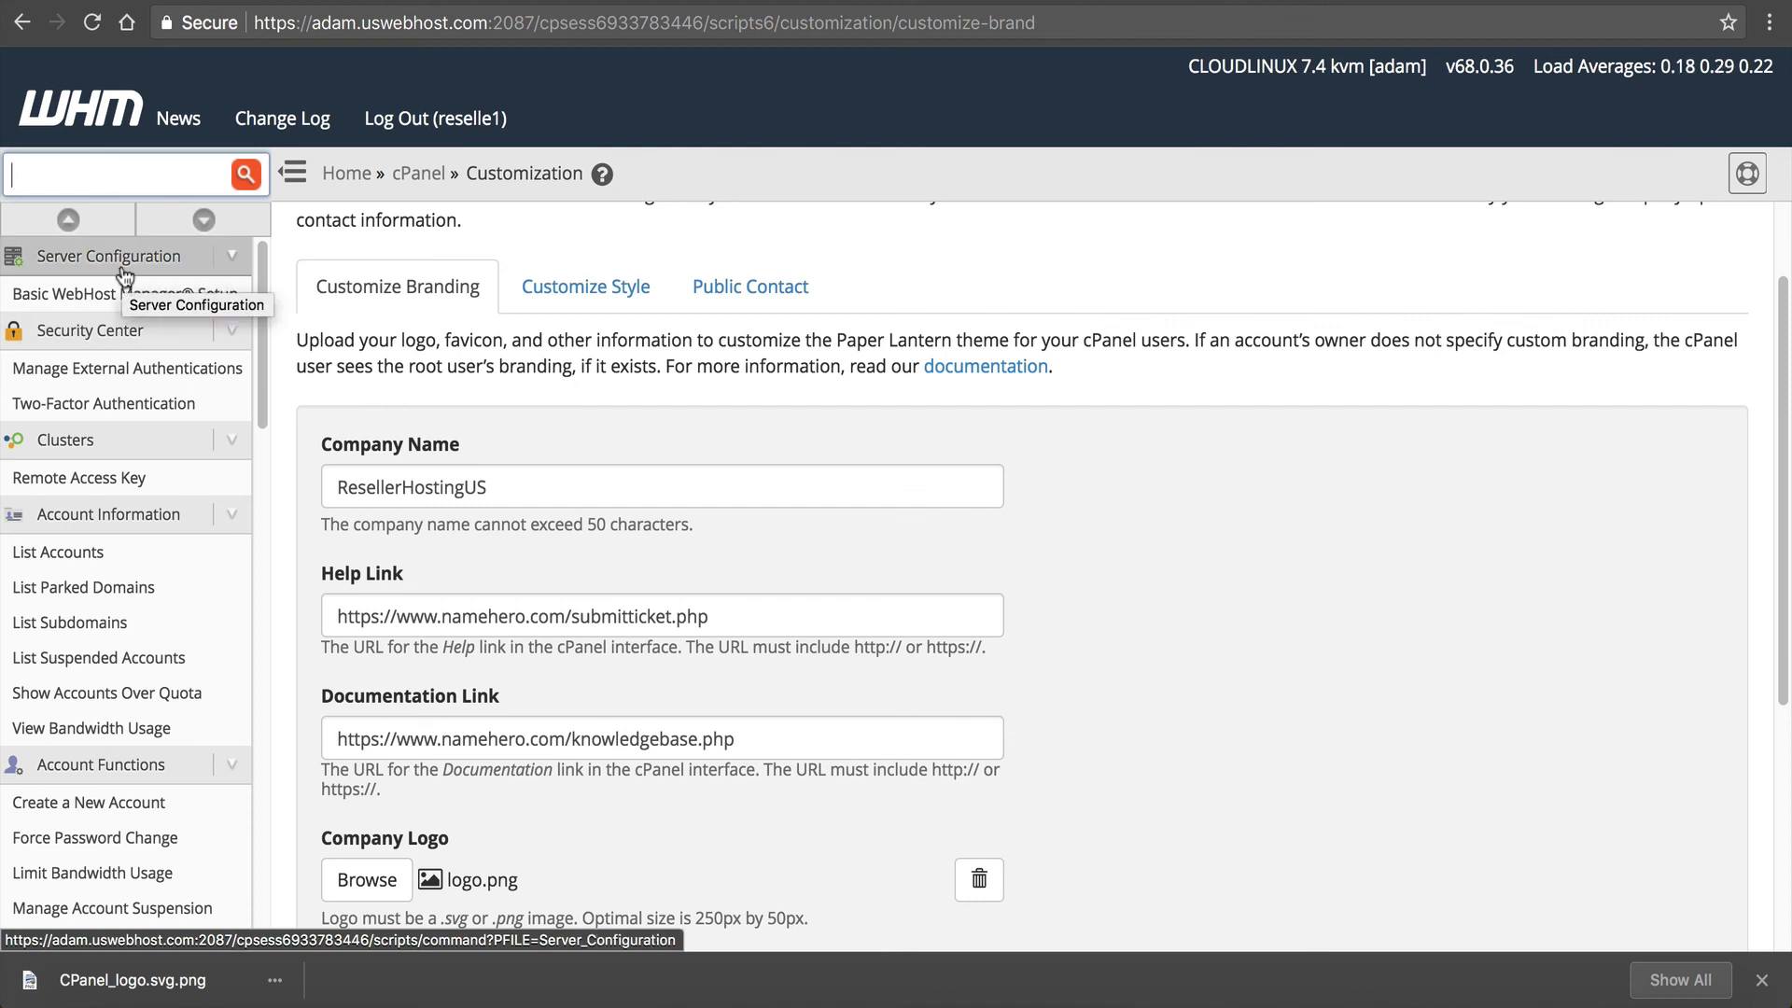
pyautogui.write('create')
# Open Create a New Account and confirm the Choose a Package list is empty.
pyautogui.press('Return')
pyautogui.scroll(-3, 570, 563)
pyautogui.click(795, 727)
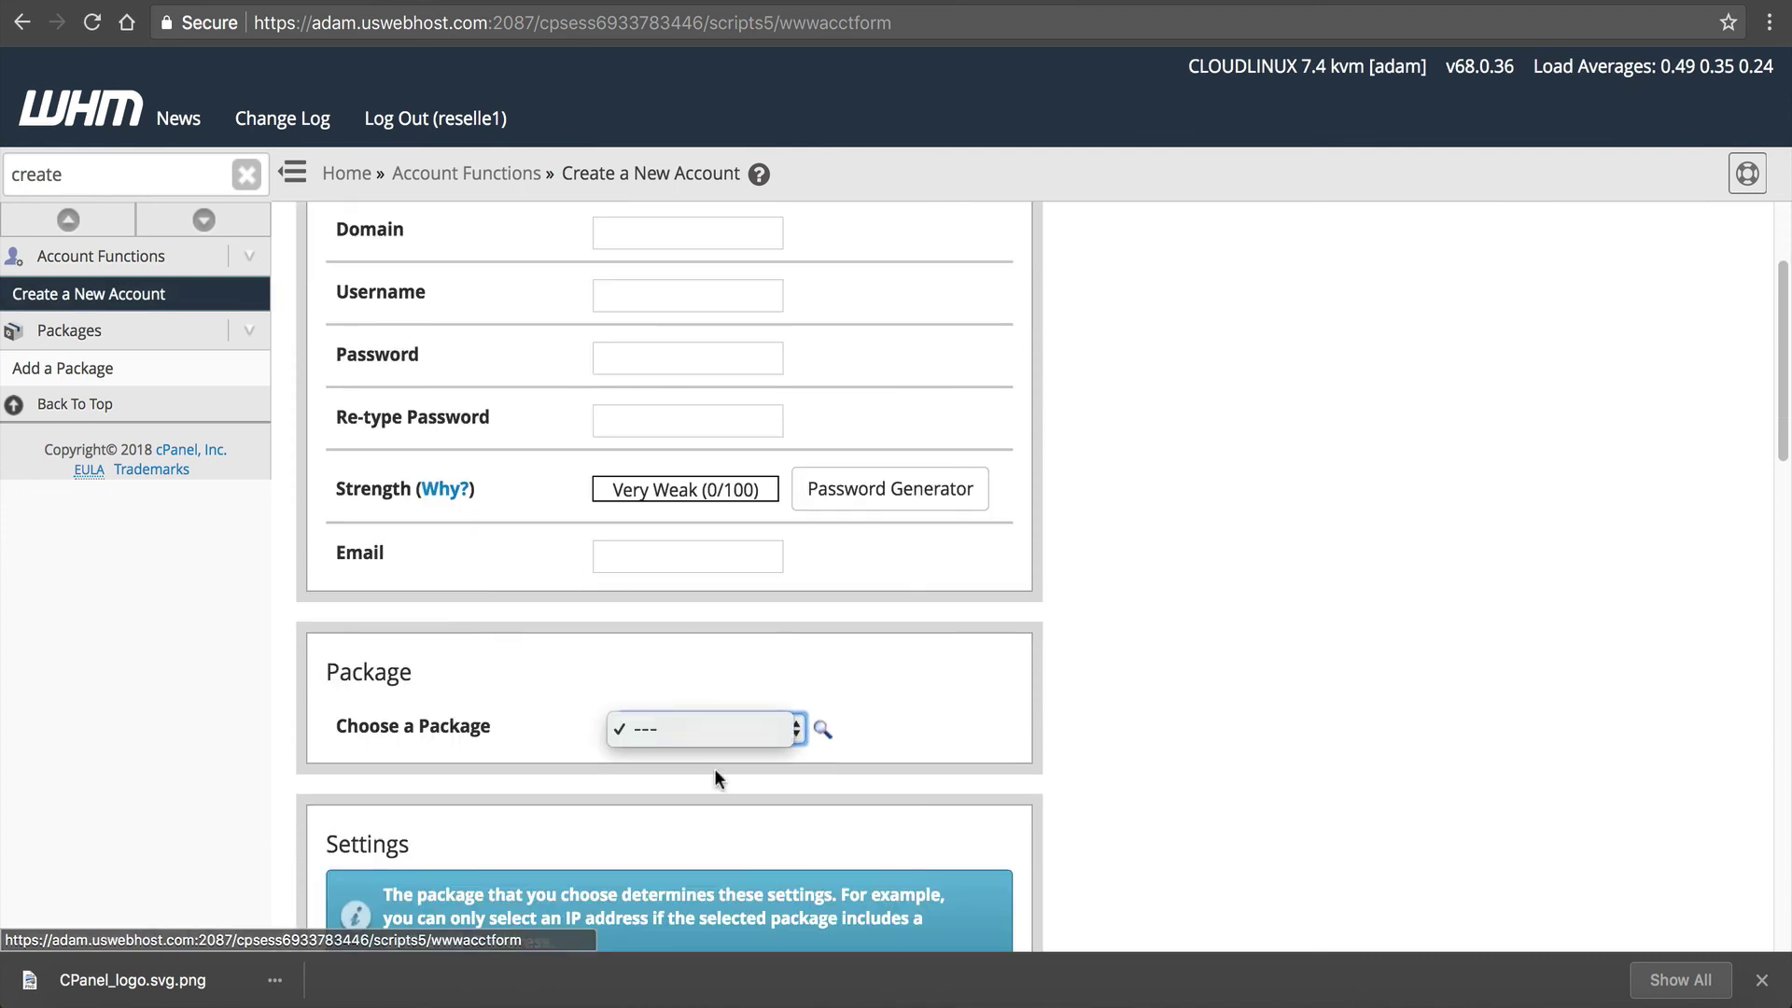
pyautogui.click(489, 725)
pyautogui.moveTo(492, 726); pyautogui.dragTo(334, 725)
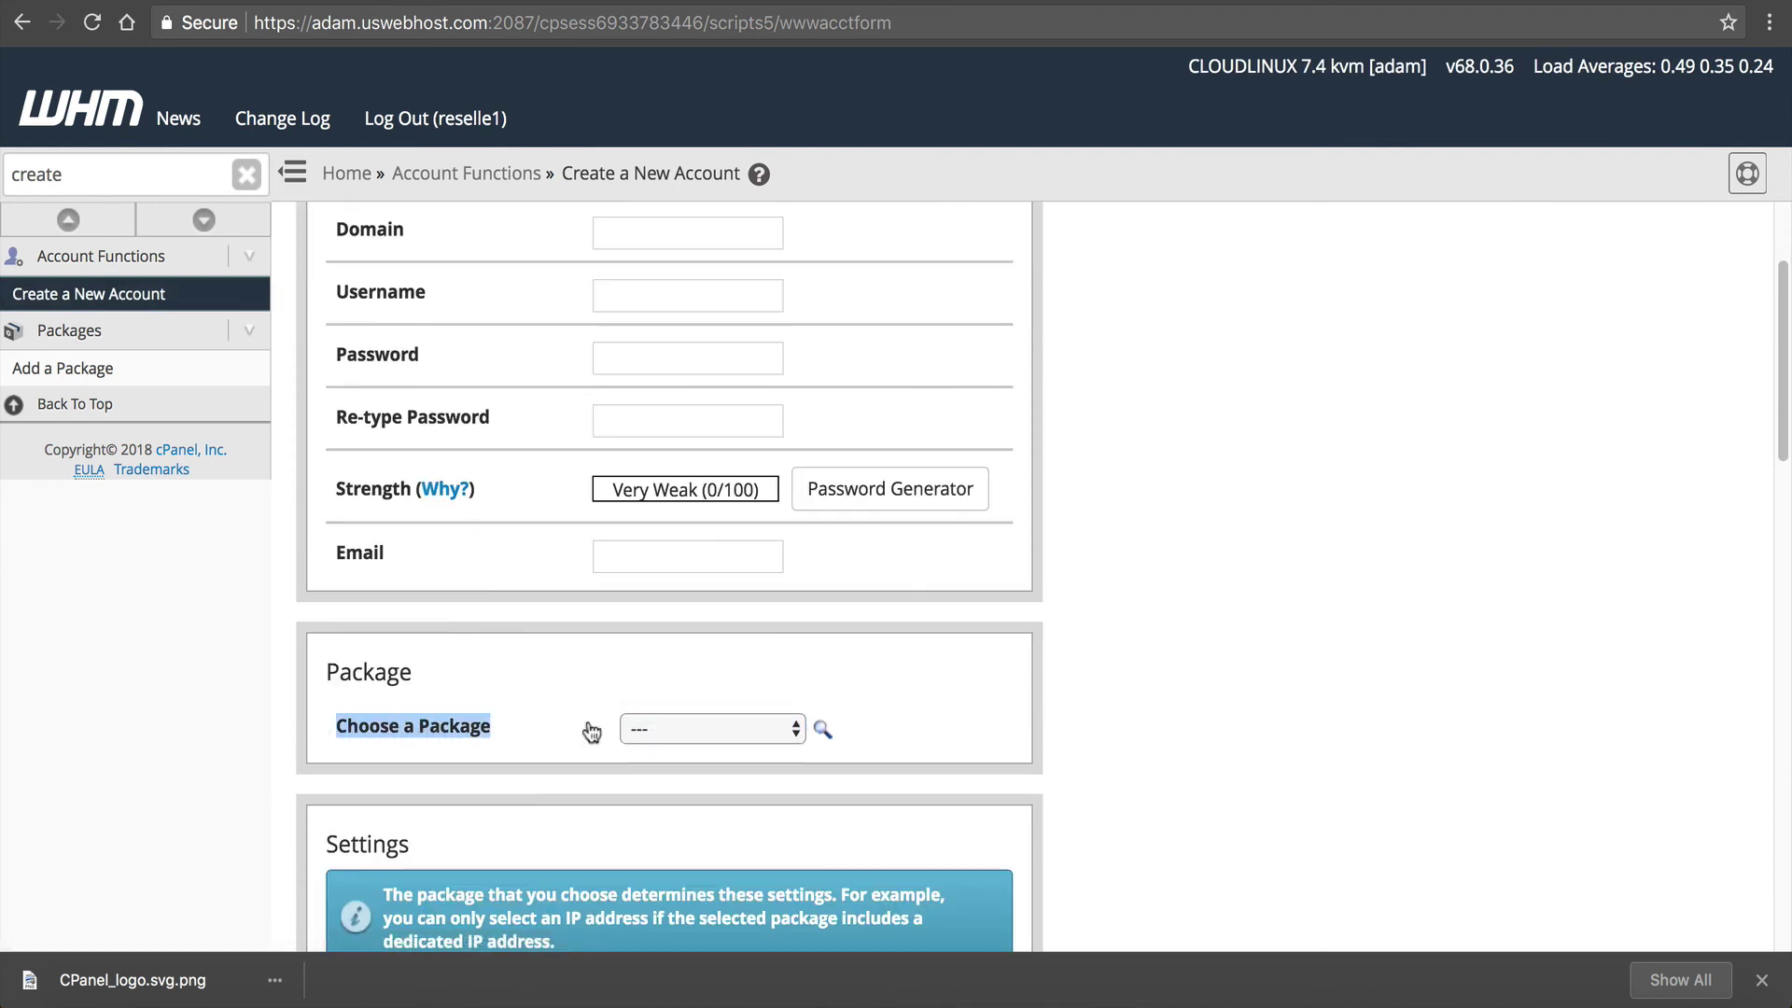
pyautogui.click(812, 714)
pyautogui.click(833, 716)
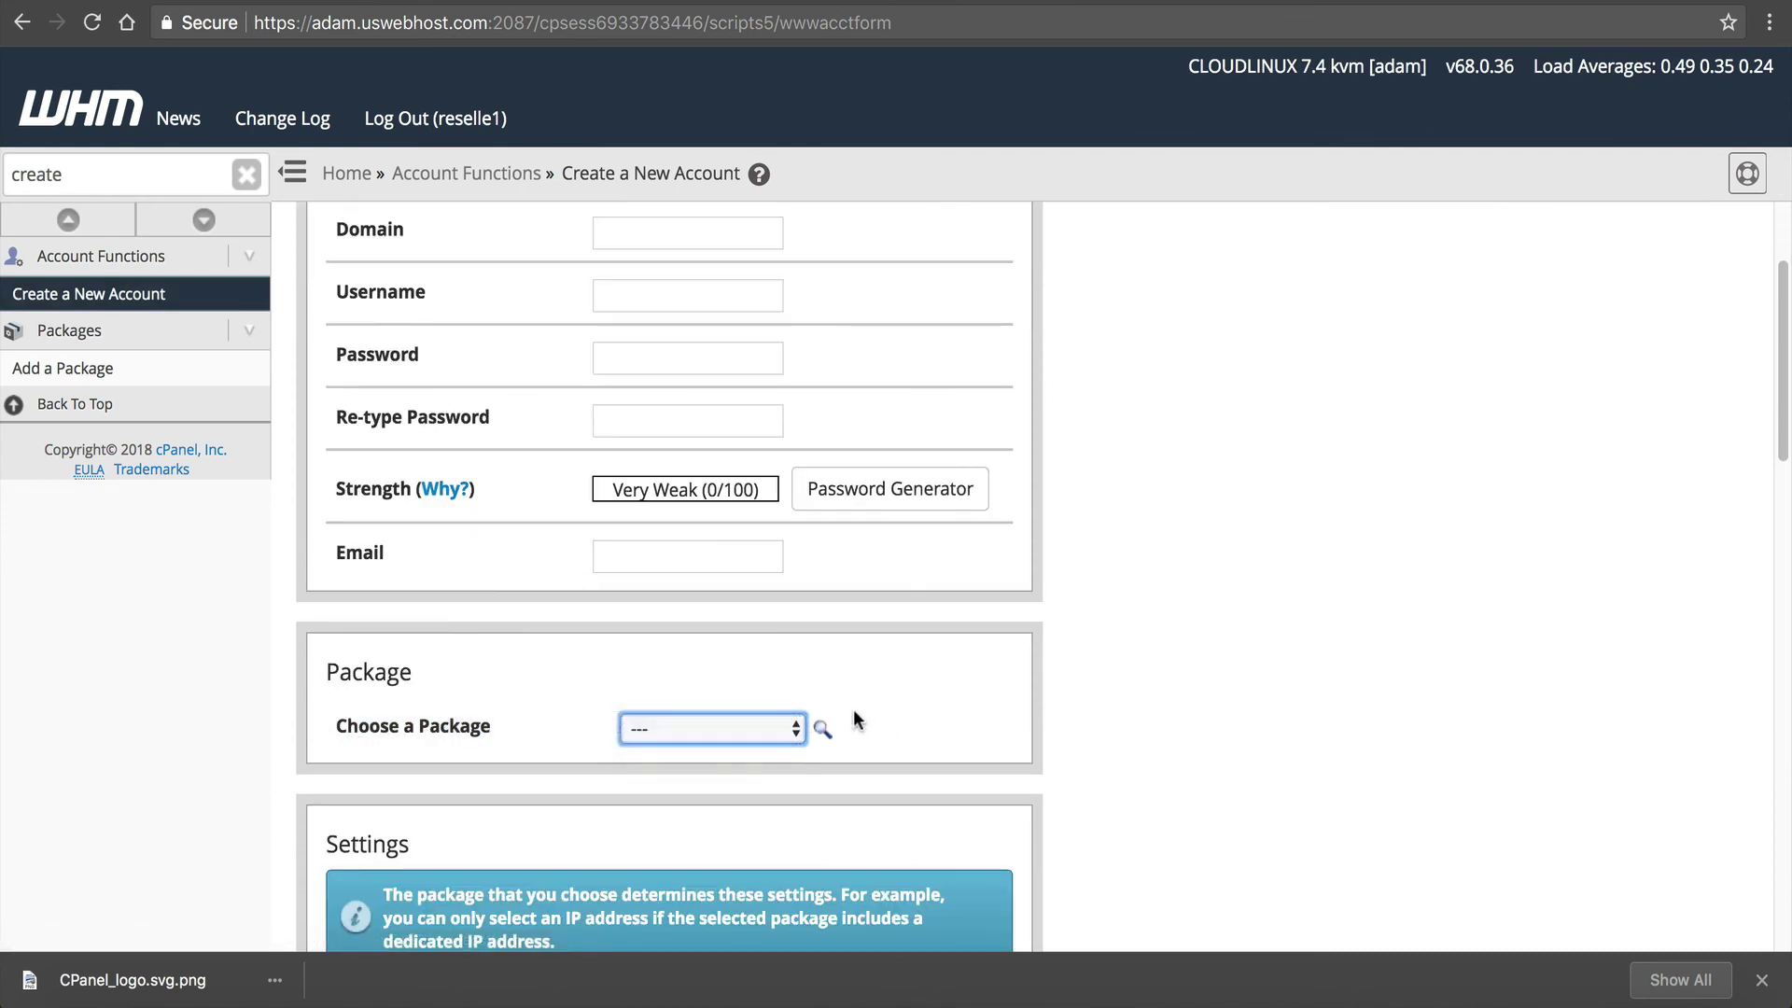
pyautogui.scroll(3, 606, 666)
pyautogui.scroll(-4, 607, 665)
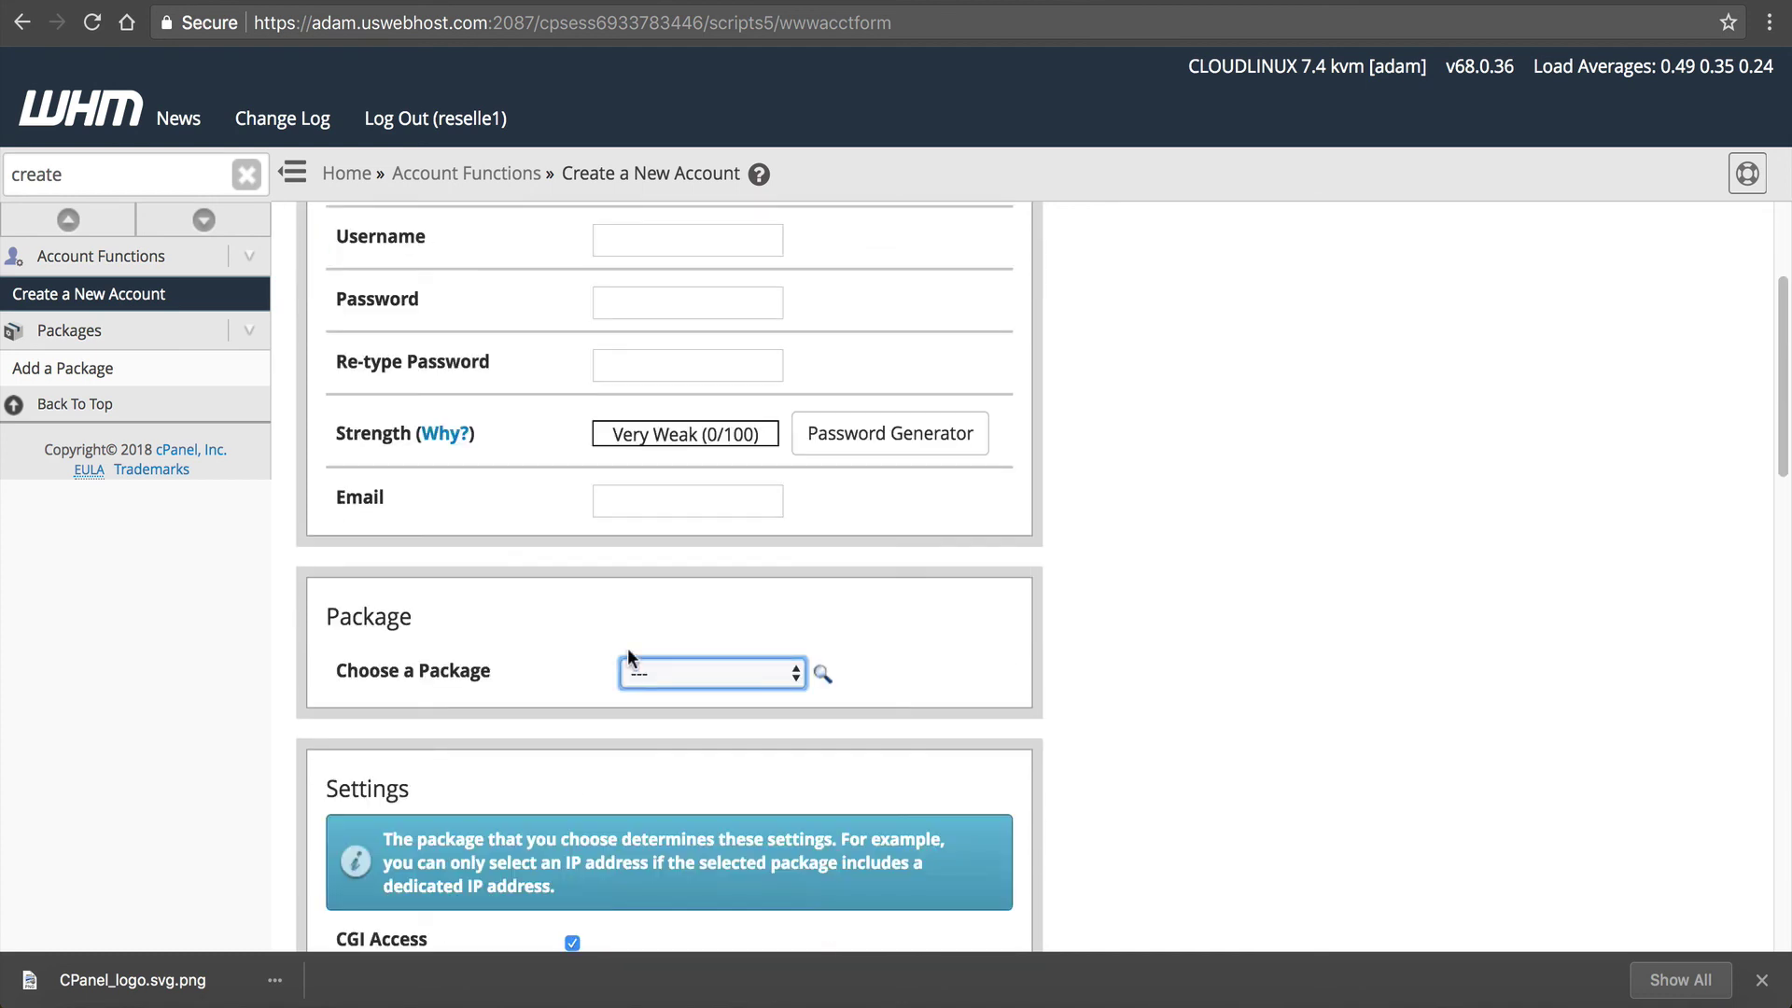
# Open WHM's Add a Package form and focus the package name field.
pyautogui.click(821, 672)
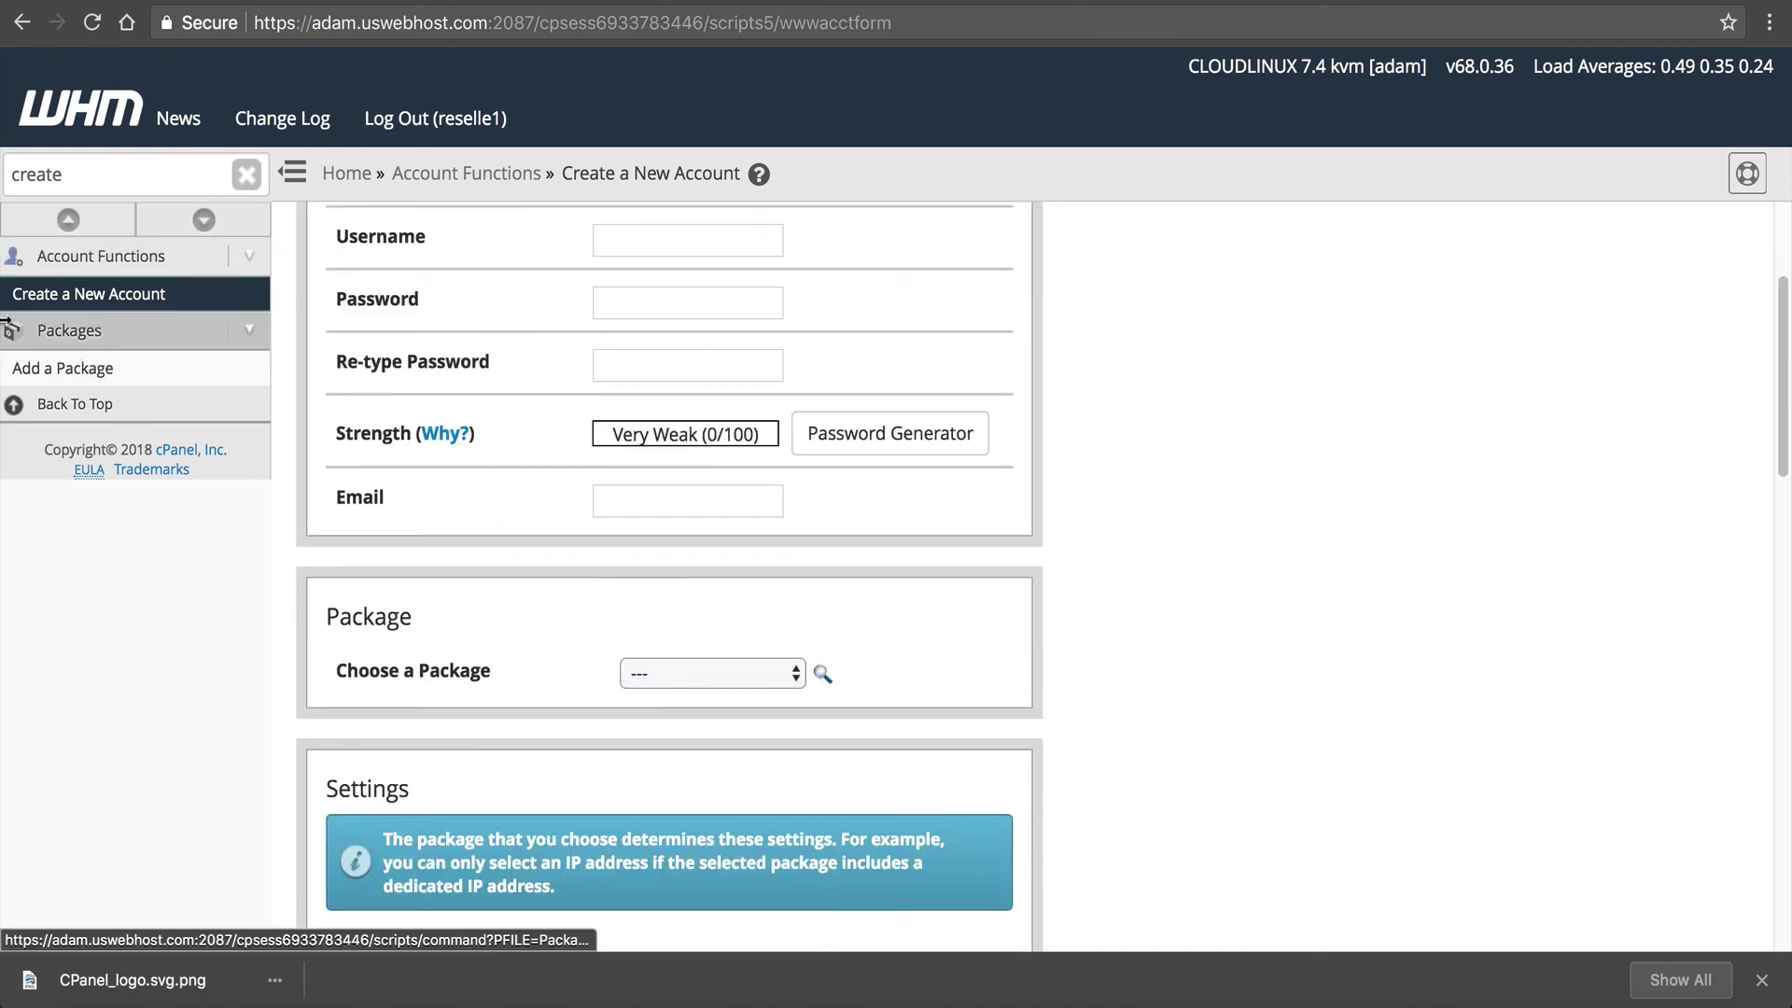
pyautogui.click(89, 174)
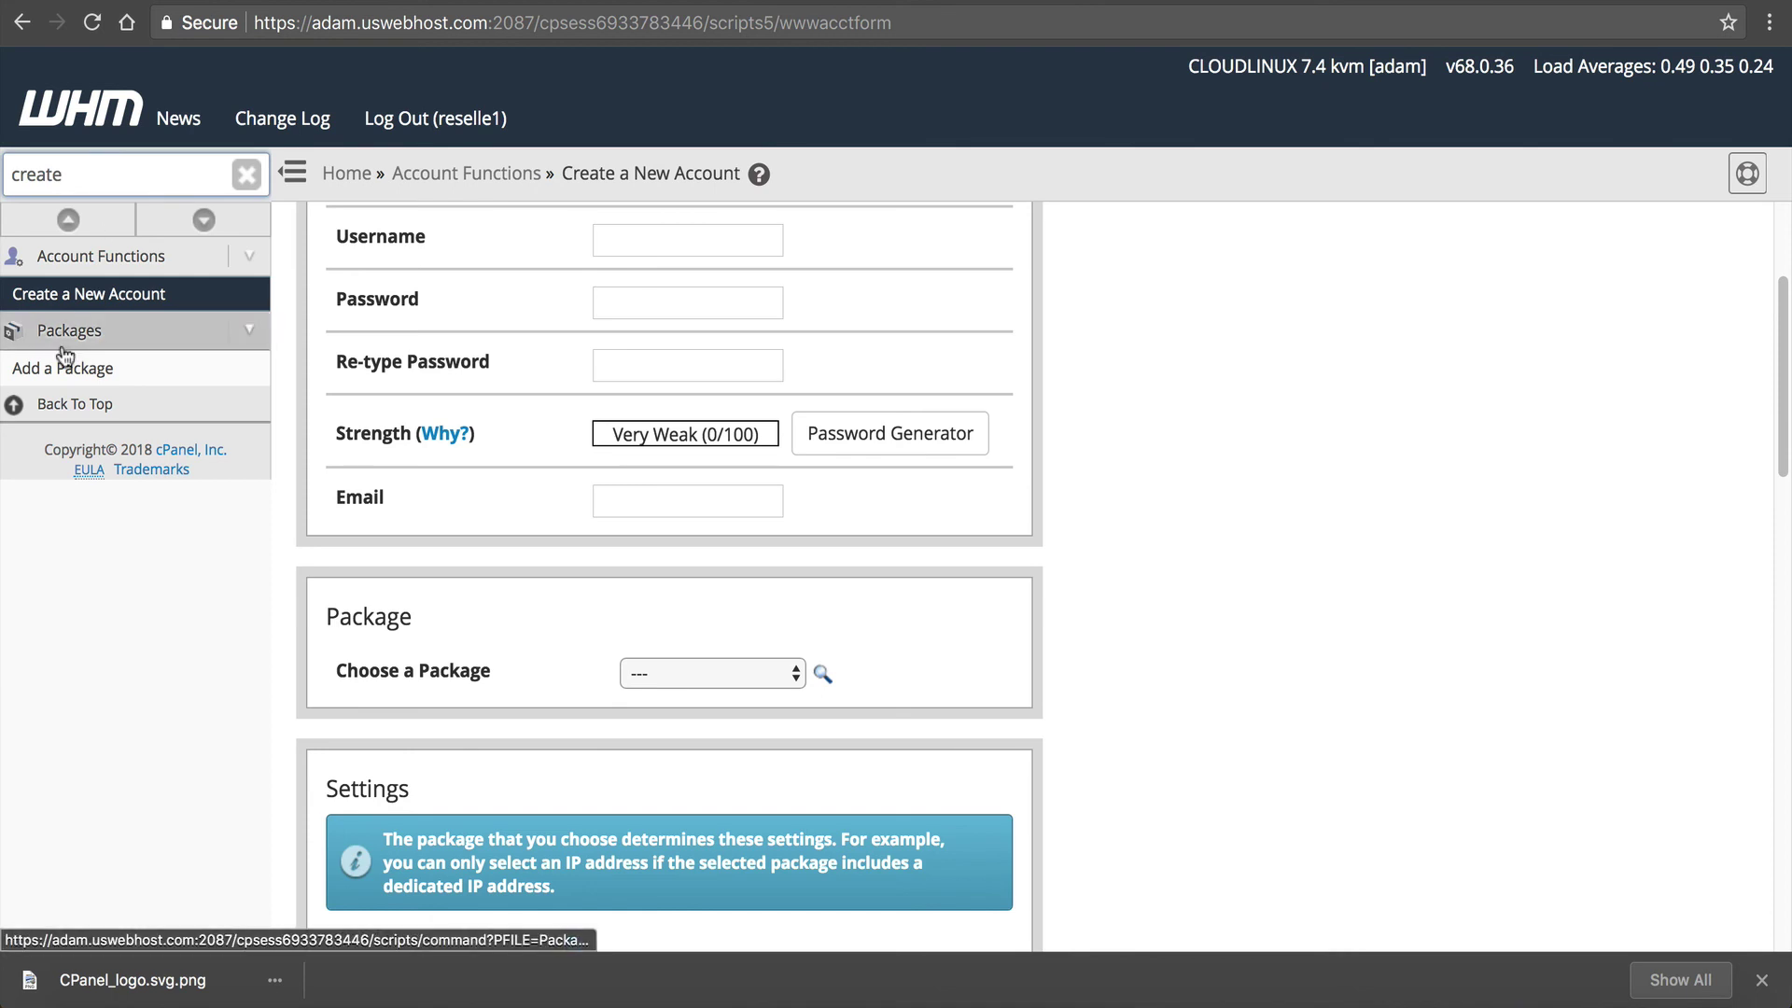
pyautogui.click(49, 371)
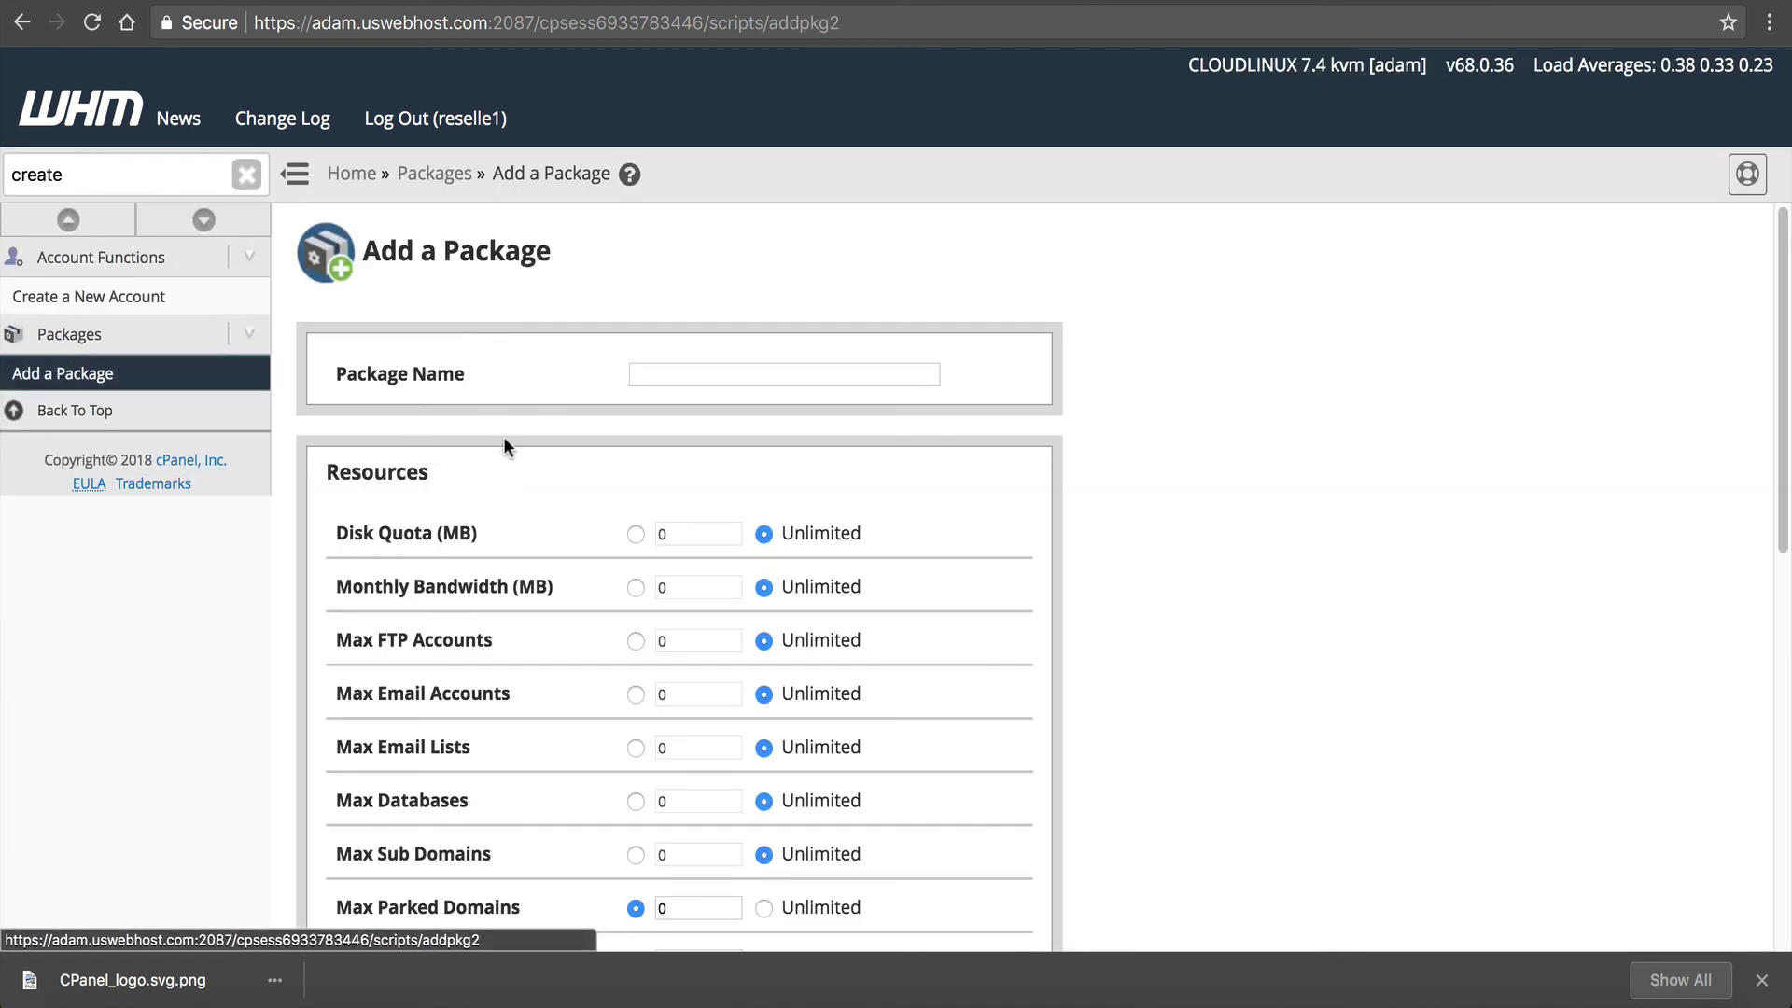
pyautogui.click(713, 366)
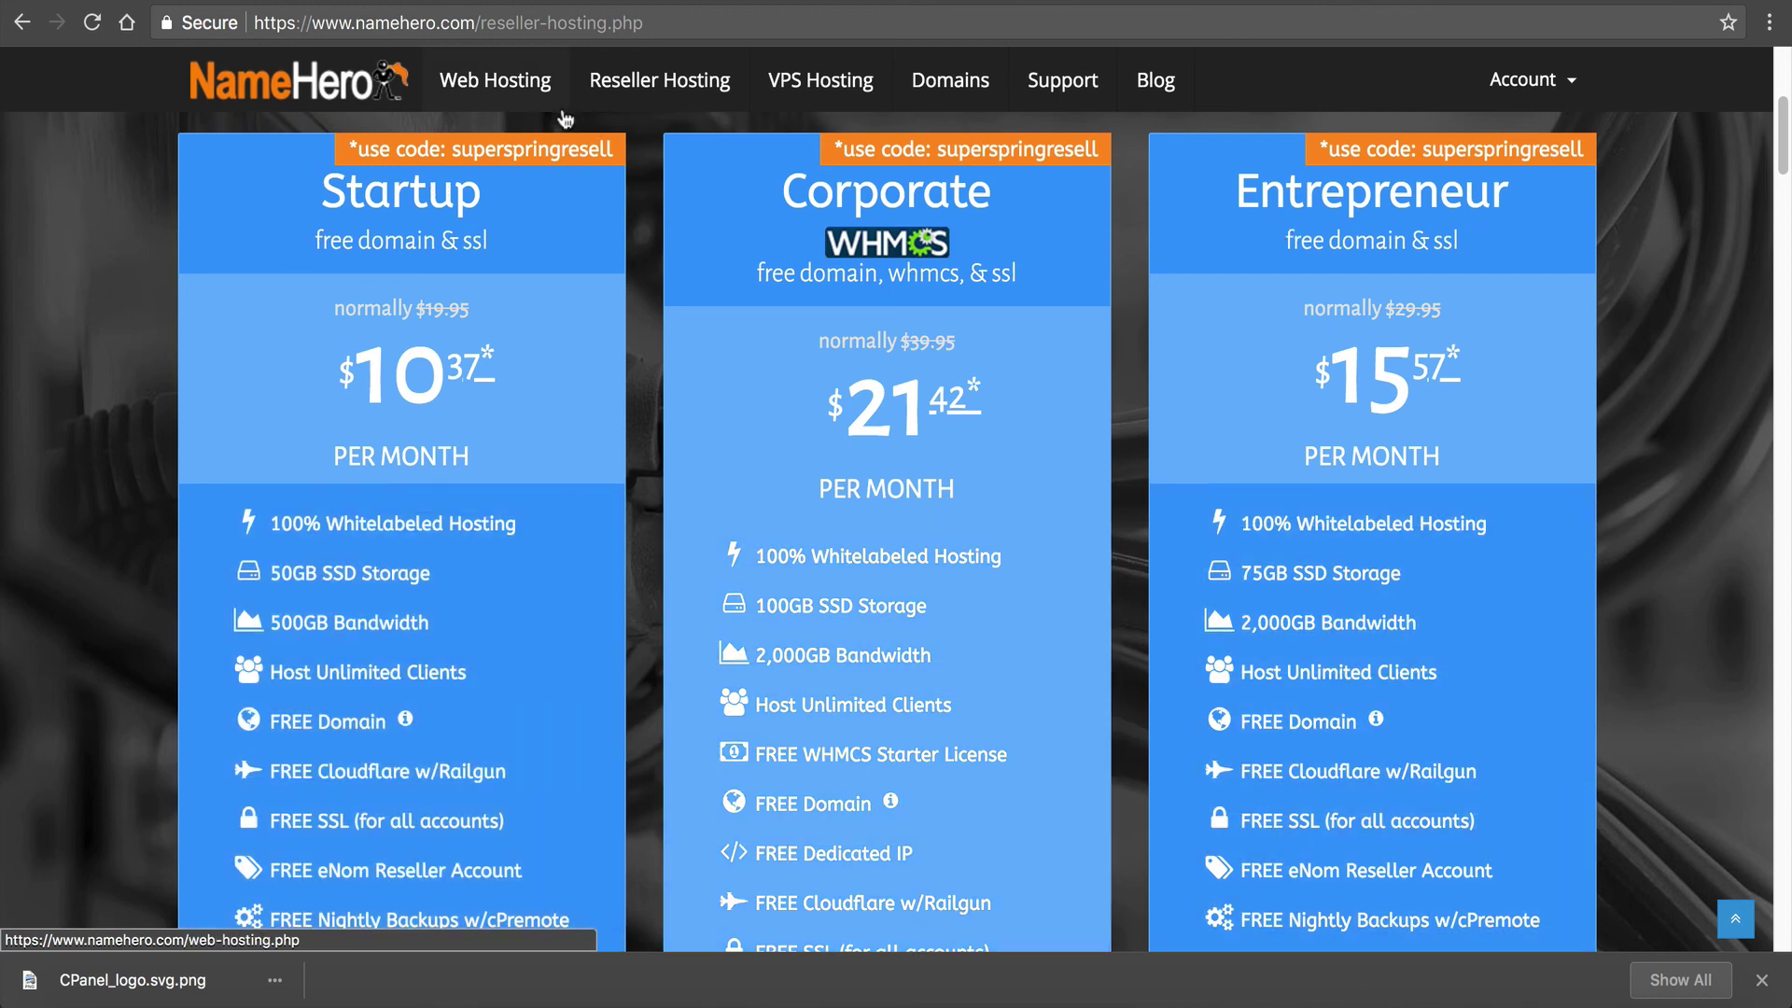
# Open NameHero's Web Hosting page to compare the Starter, Plus, Turbo and Business Cloud plans.
pyautogui.moveTo(496, 80)
pyautogui.click(531, 87)
pyautogui.scroll(-2, 415, 556)
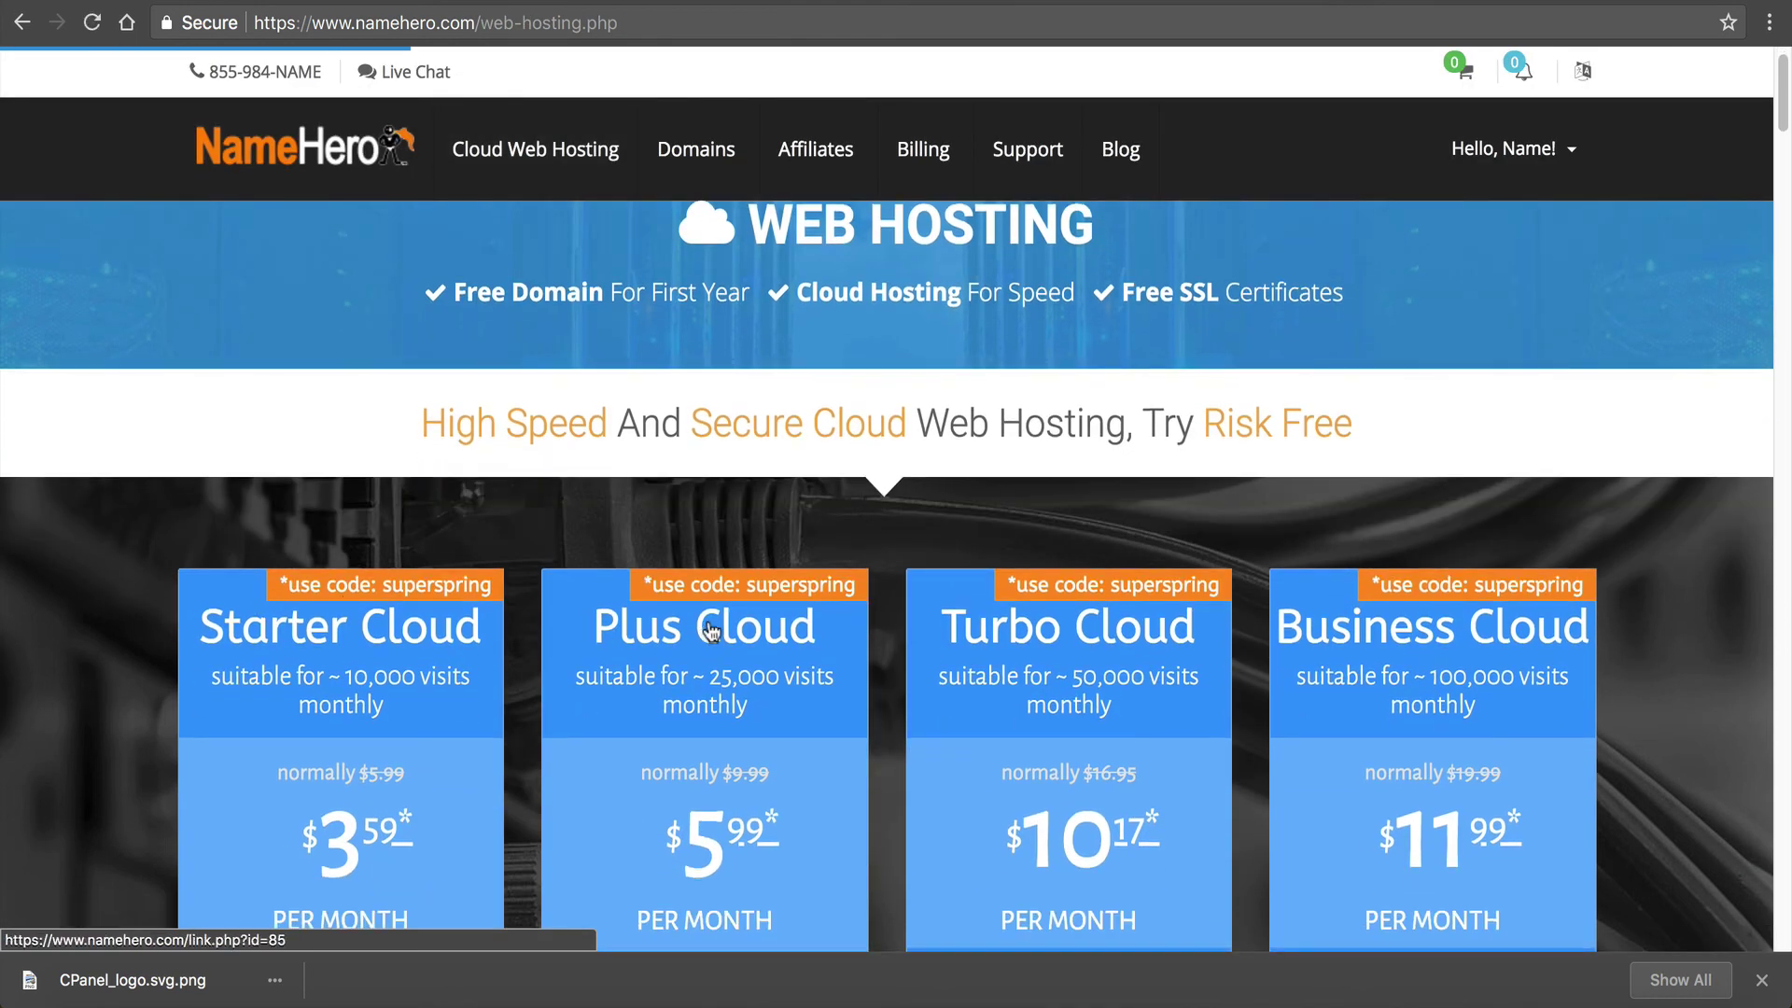
pyautogui.scroll(-3, 1417, 571)
pyautogui.scroll(-2, 1079, 519)
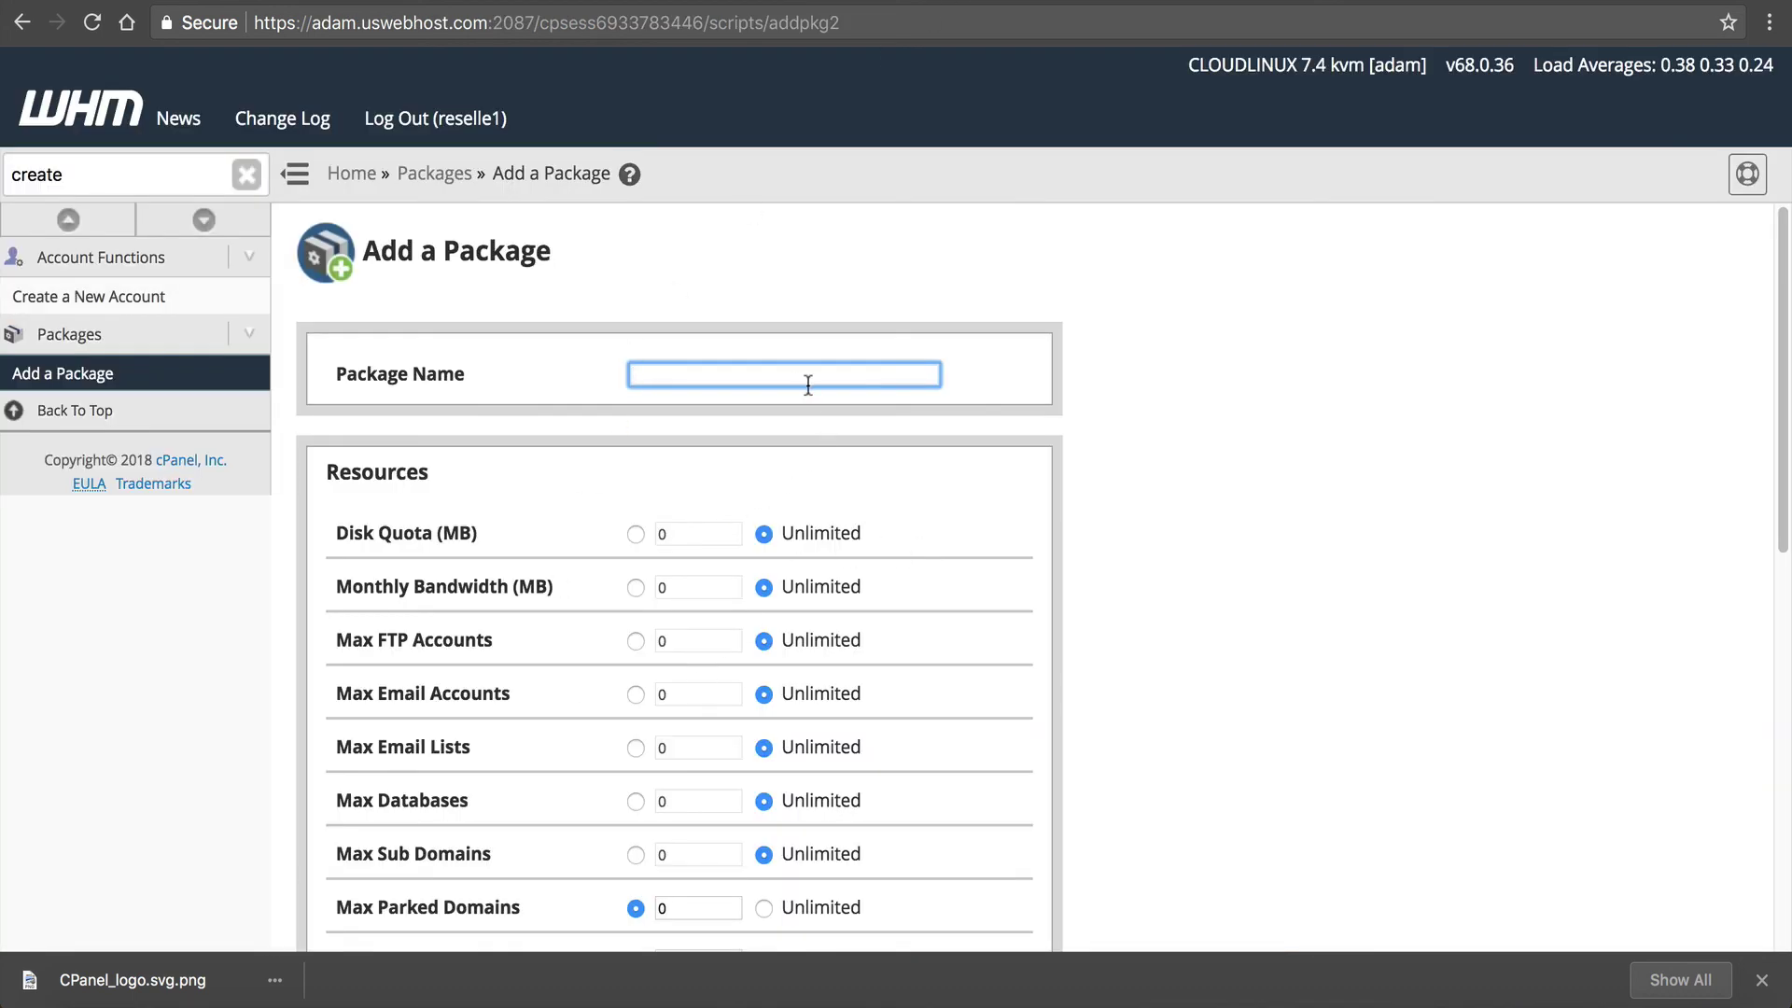
pyautogui.write('St')
# Set the Starter package's Disk Quota and Monthly Bandwidth to 999999999.
pyautogui.press('BackSpace')
pyautogui.press('BackSpace')
pyautogui.write('Starter')
pyautogui.scroll(-1, 558, 589)
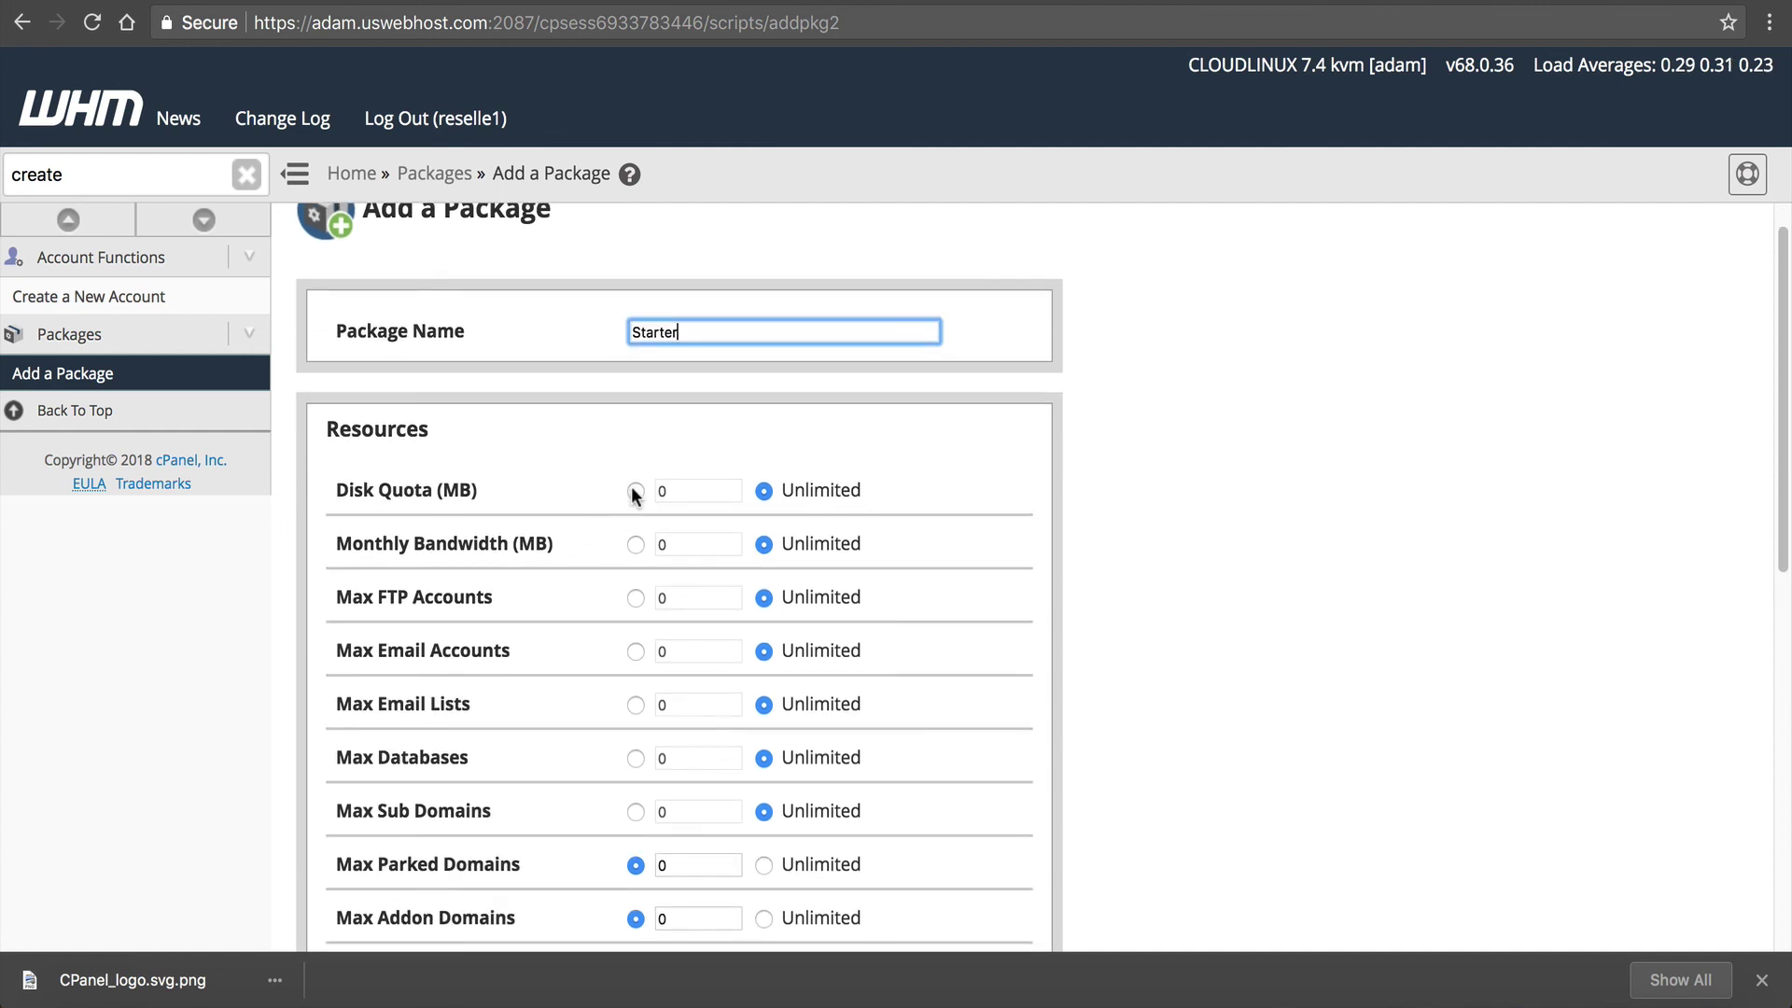
pyautogui.click(636, 490)
pyautogui.click(636, 544)
pyautogui.moveTo(797, 483); pyautogui.dragTo(873, 484)
pyautogui.click(873, 484)
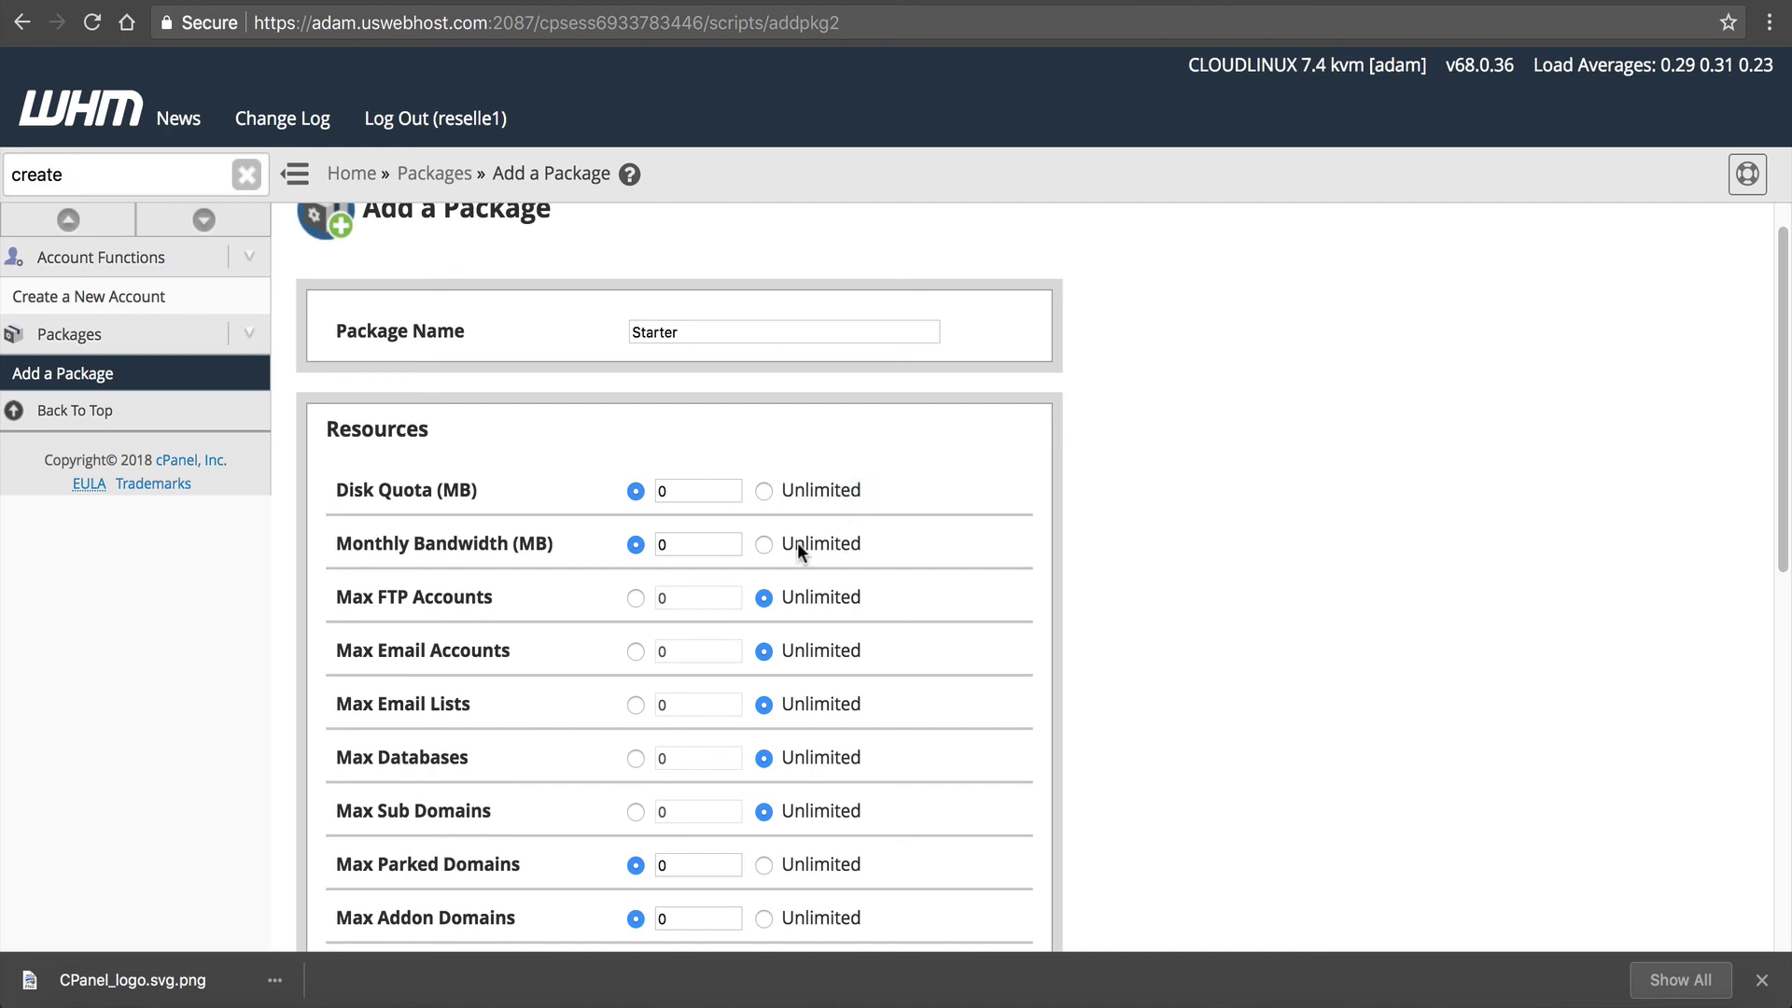
pyautogui.doubleClick(661, 488)
pyautogui.write('999999999')
pyautogui.press('Tab')
pyautogui.press('Tab')
pyautogui.write('999999999')
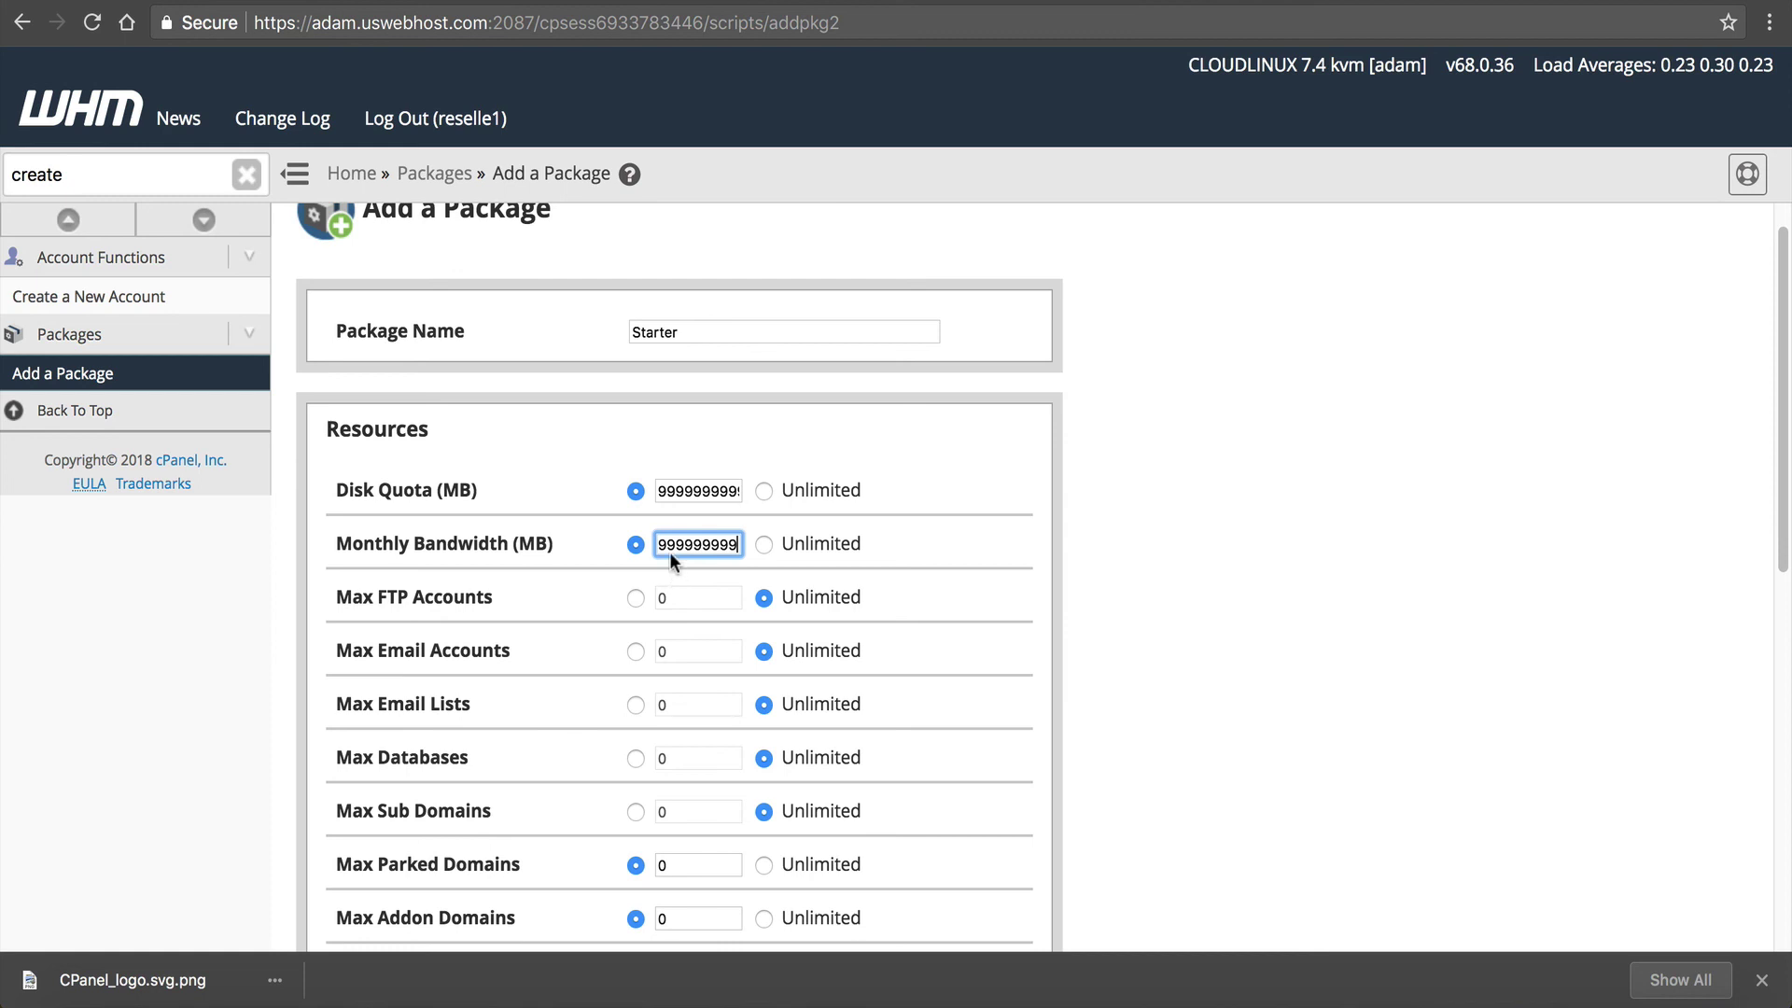
pyautogui.click(880, 494)
pyautogui.scroll(-1, 638, 619)
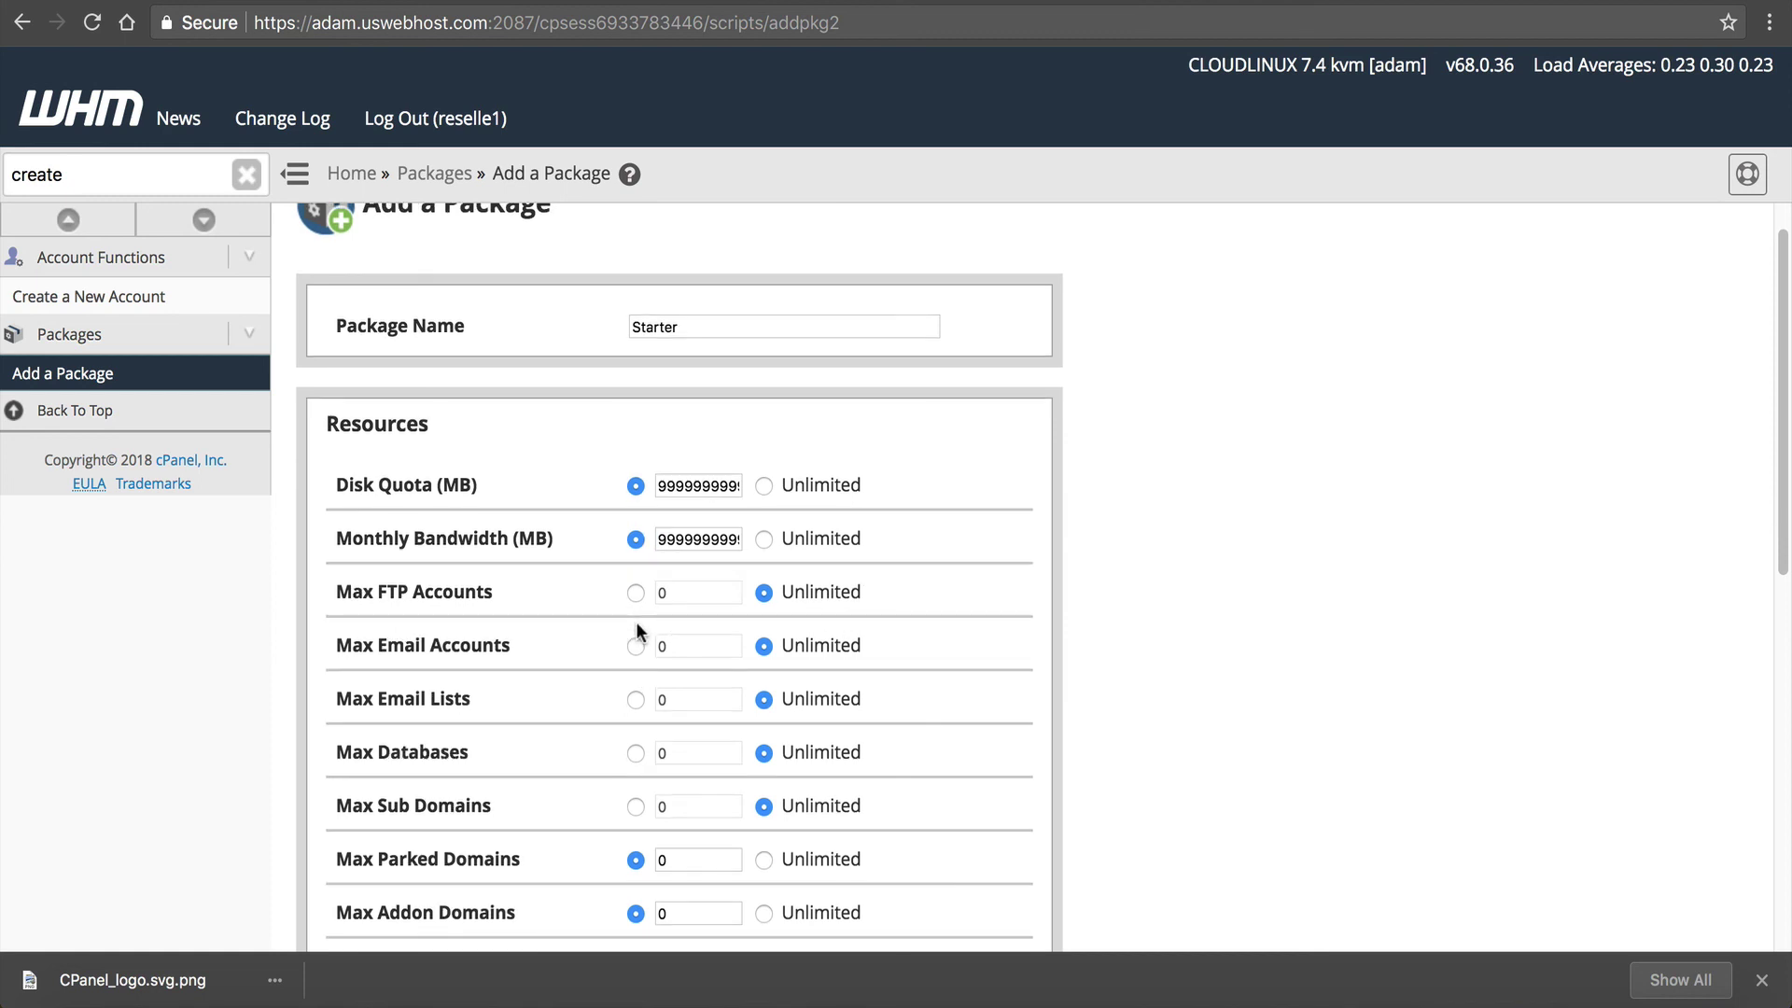
pyautogui.scroll(-1, 636, 629)
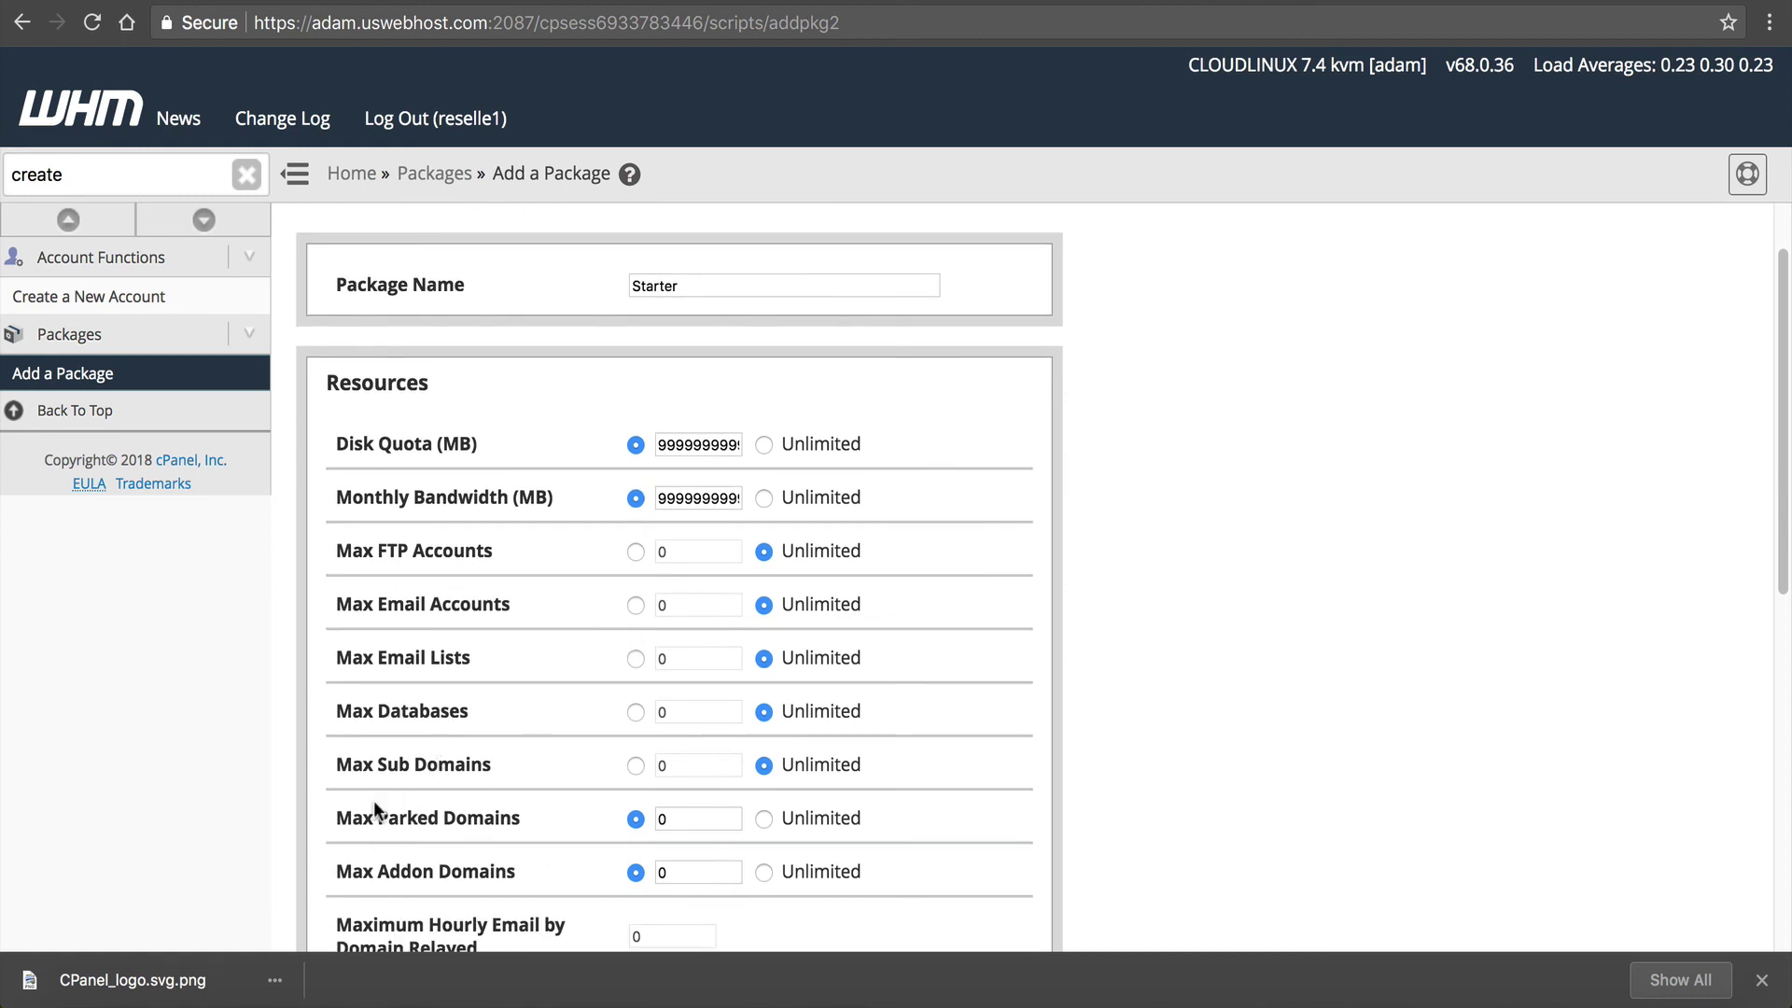
# Make Max Parked Domains unlimited and limit Max Addon Domains to 0.
pyautogui.moveTo(374, 800); pyautogui.dragTo(720, 837)
pyautogui.click(763, 819)
pyautogui.click(764, 871)
pyautogui.click(729, 279)
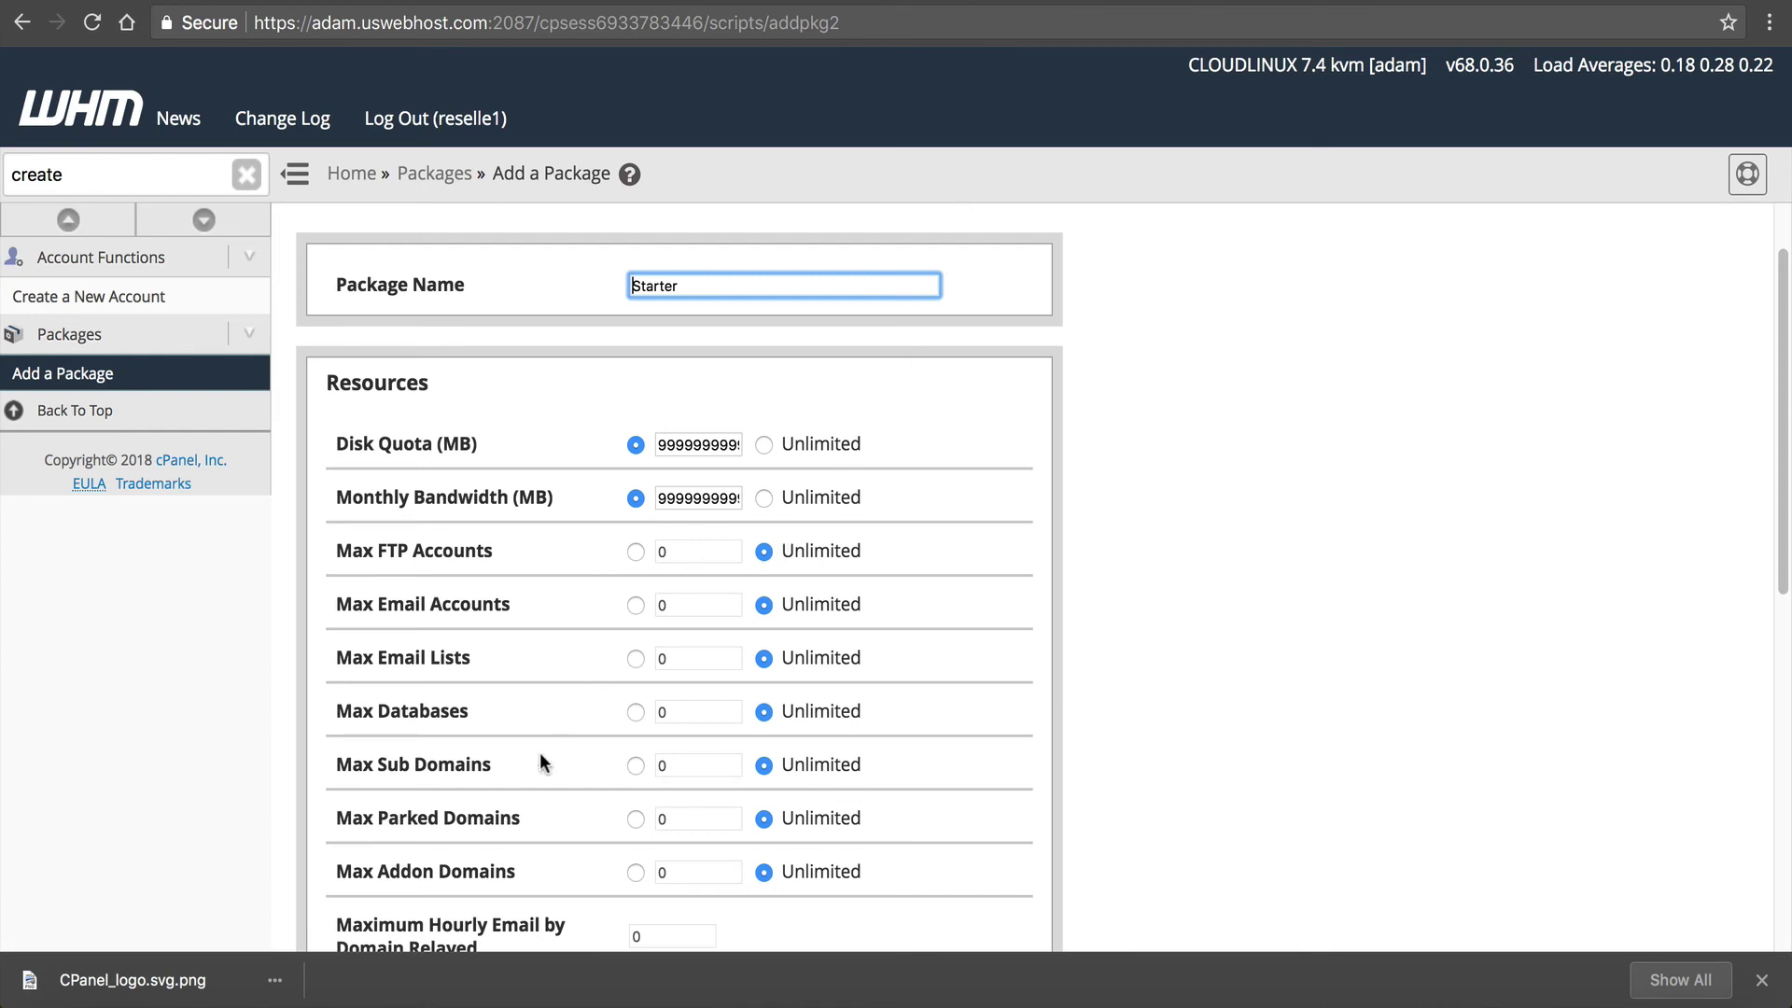
pyautogui.click(636, 872)
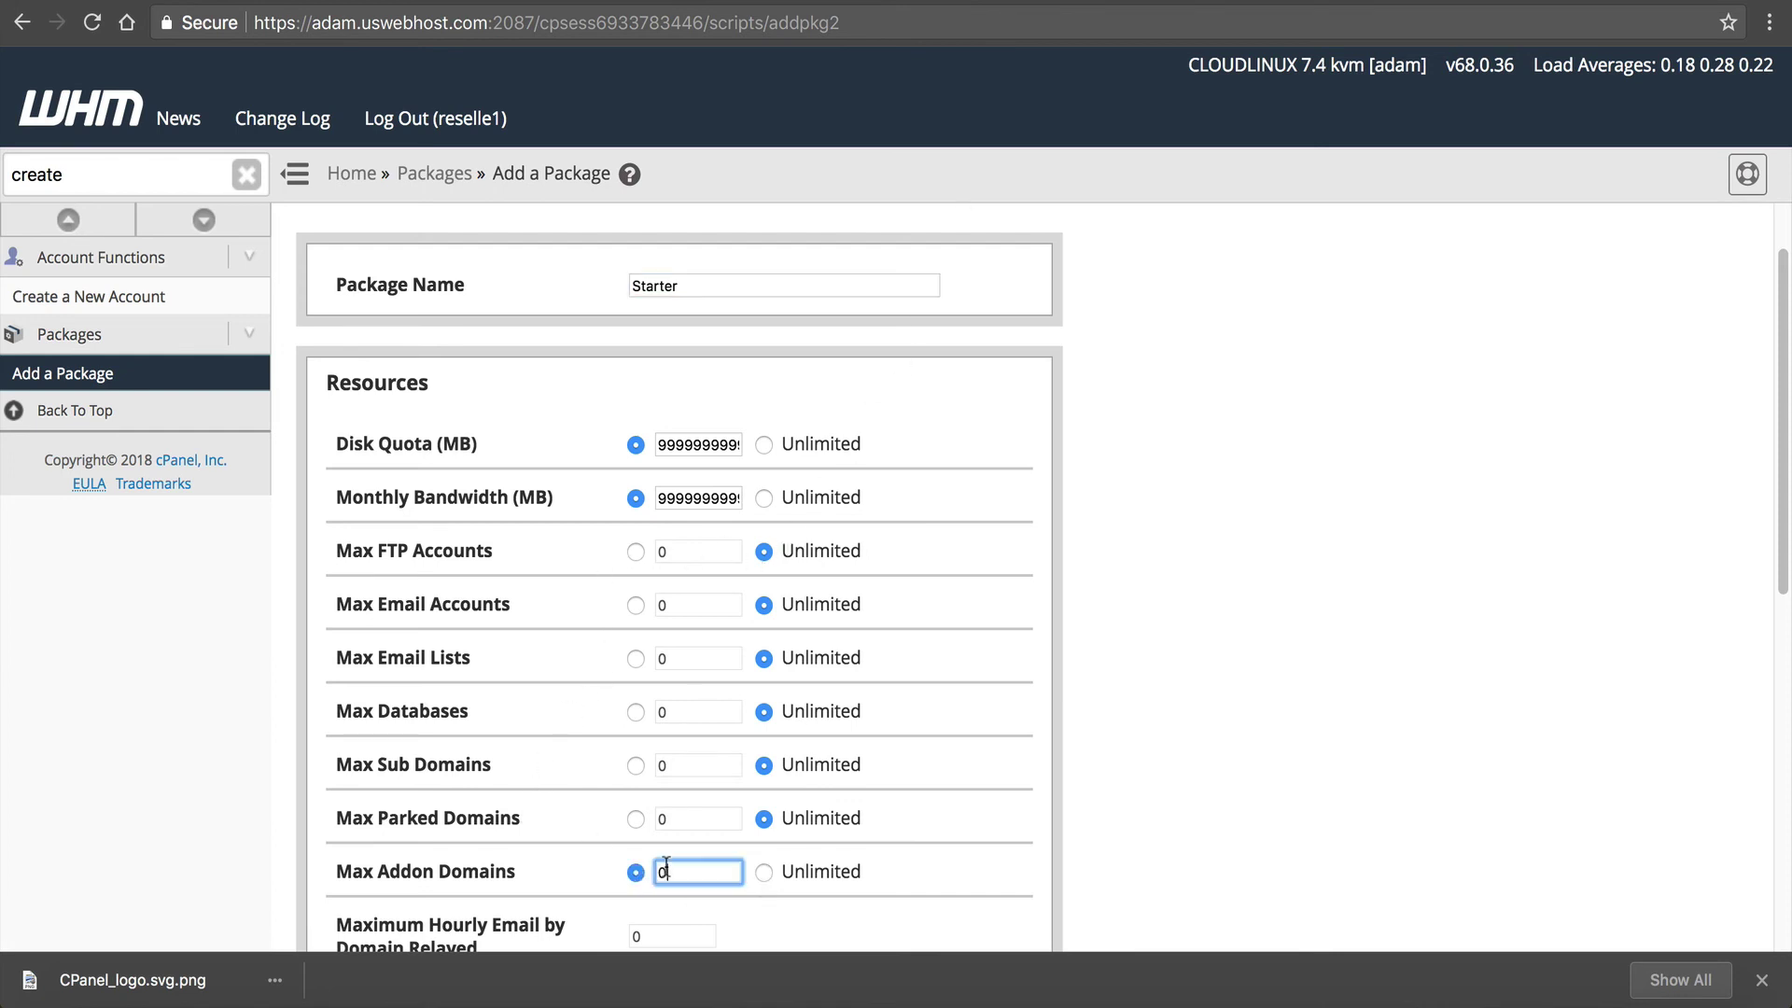
pyautogui.write('0')
pyautogui.scroll(-2, 847, 422)
pyautogui.scroll(-3, 847, 422)
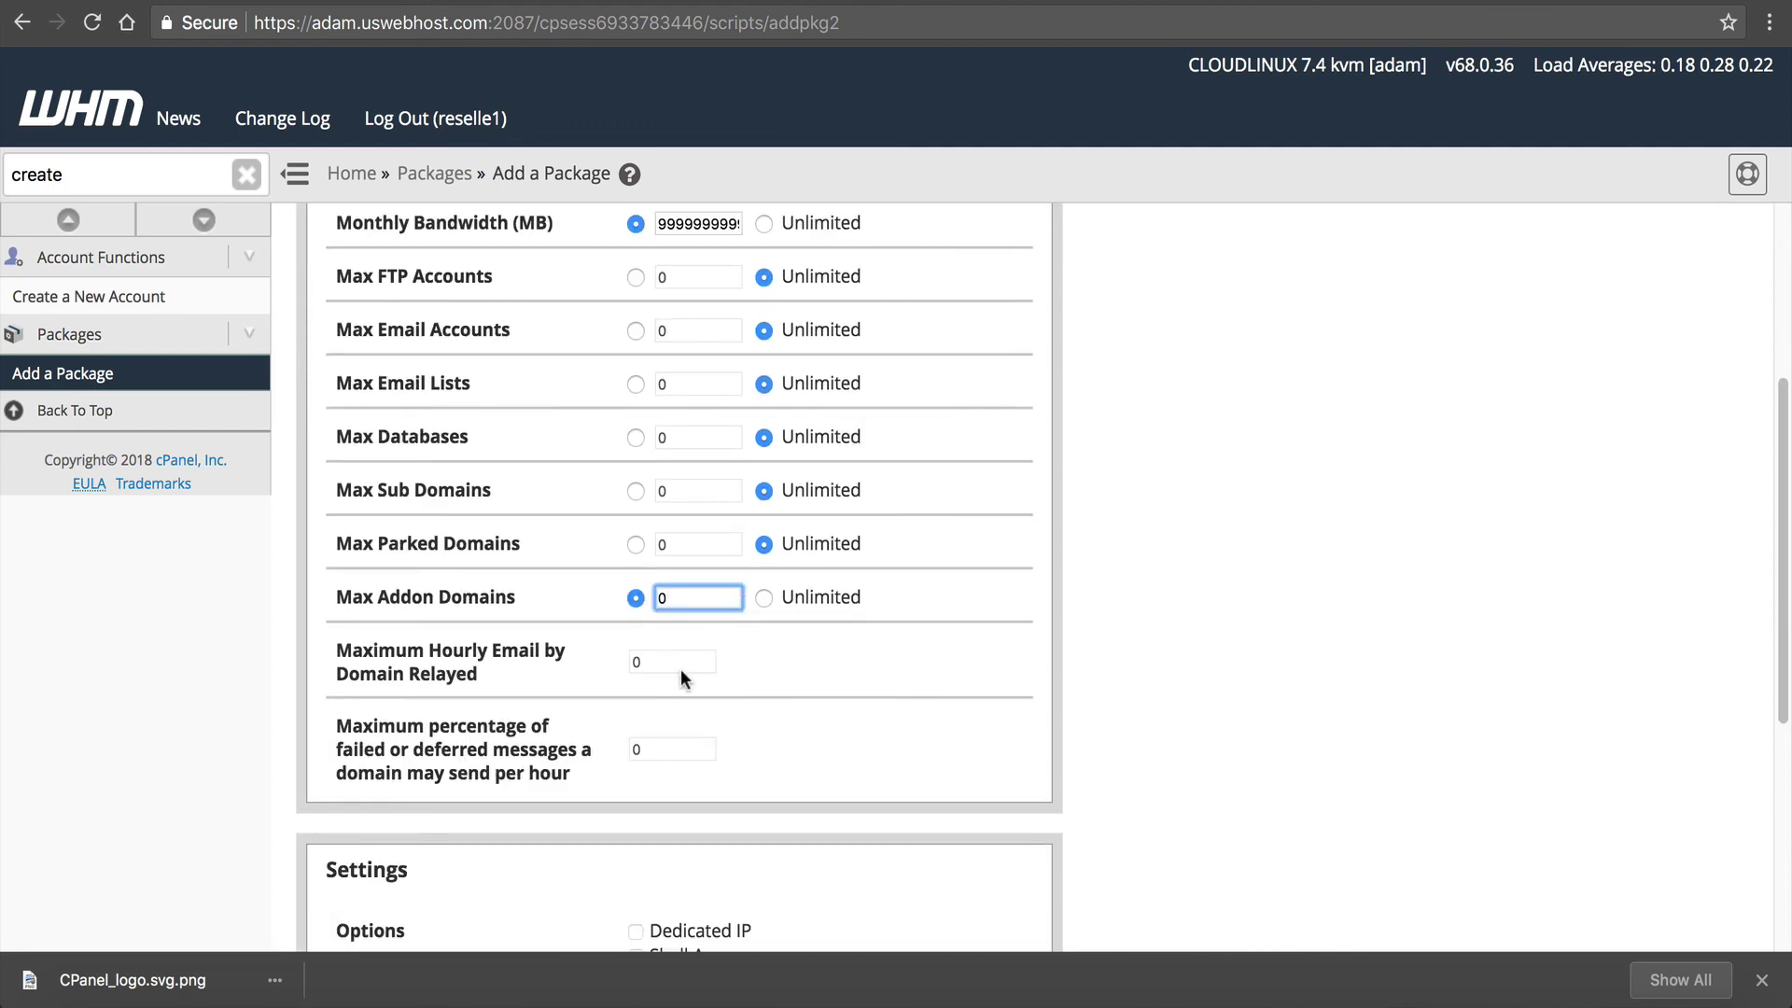
pyautogui.scroll(-3, 675, 661)
pyautogui.scroll(-2, 629, 661)
pyautogui.scroll(-2, 694, 612)
pyautogui.scroll(2, 819, 473)
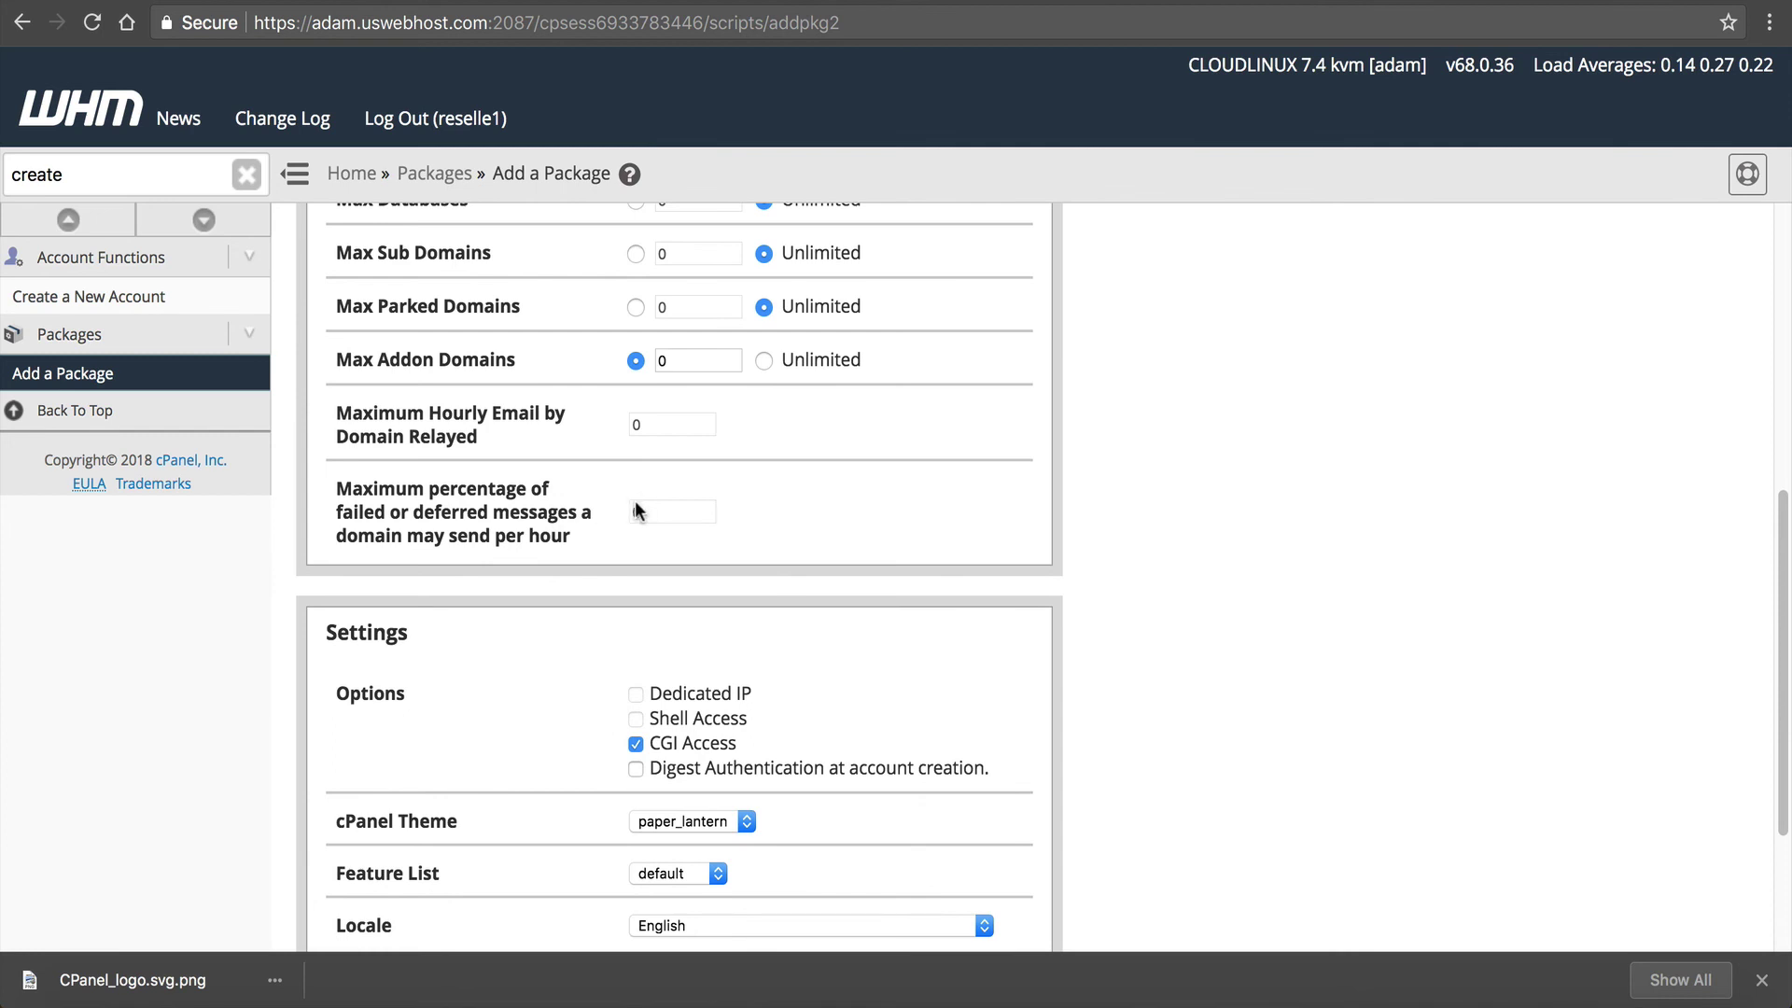
# Highlight the hourly relayed email, failed-message percentage and deferred-message limits for review.
pyautogui.moveTo(543, 512); pyautogui.dragTo(428, 490)
pyautogui.click(480, 430)
pyautogui.moveTo(481, 430); pyautogui.dragTo(429, 417)
pyautogui.click(421, 421)
pyautogui.moveTo(480, 440); pyautogui.dragTo(365, 422)
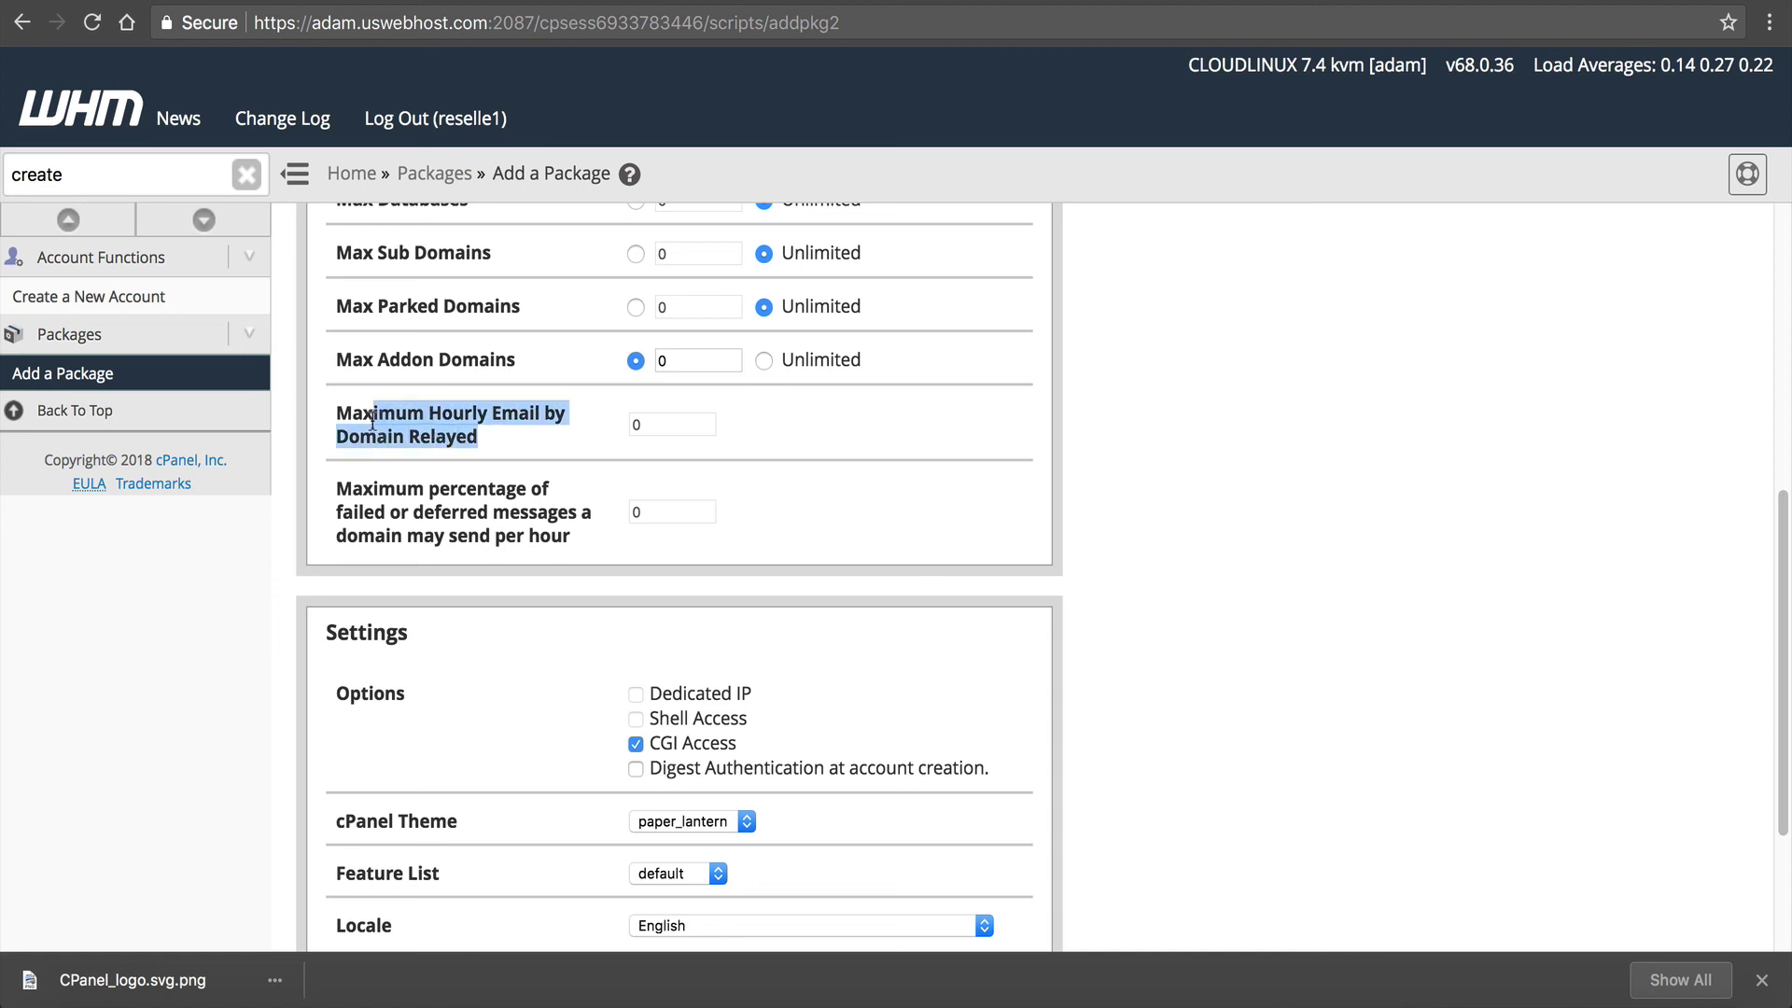
pyautogui.moveTo(378, 488); pyautogui.dragTo(490, 515)
pyautogui.click(471, 520)
pyautogui.click(499, 521)
pyautogui.moveTo(603, 547); pyautogui.dragTo(340, 501)
pyautogui.click(604, 504)
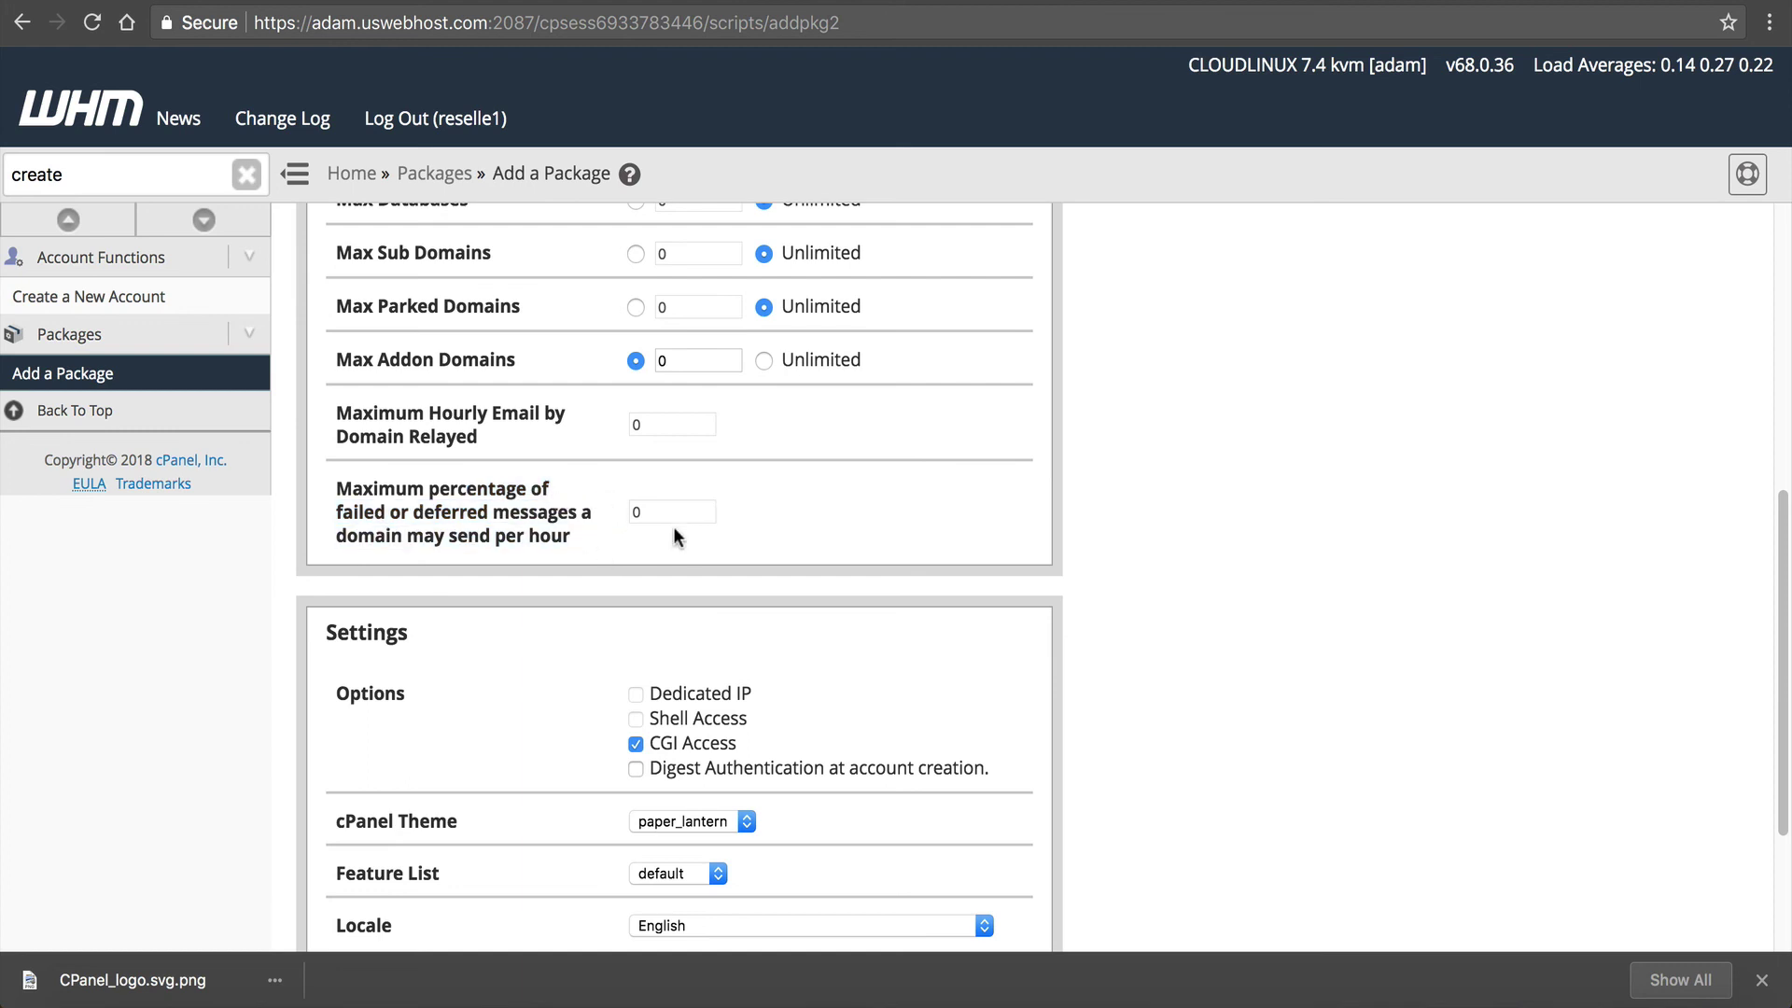
pyautogui.click(638, 427)
pyautogui.scroll(-1, 680, 497)
pyautogui.scroll(-1, 672, 498)
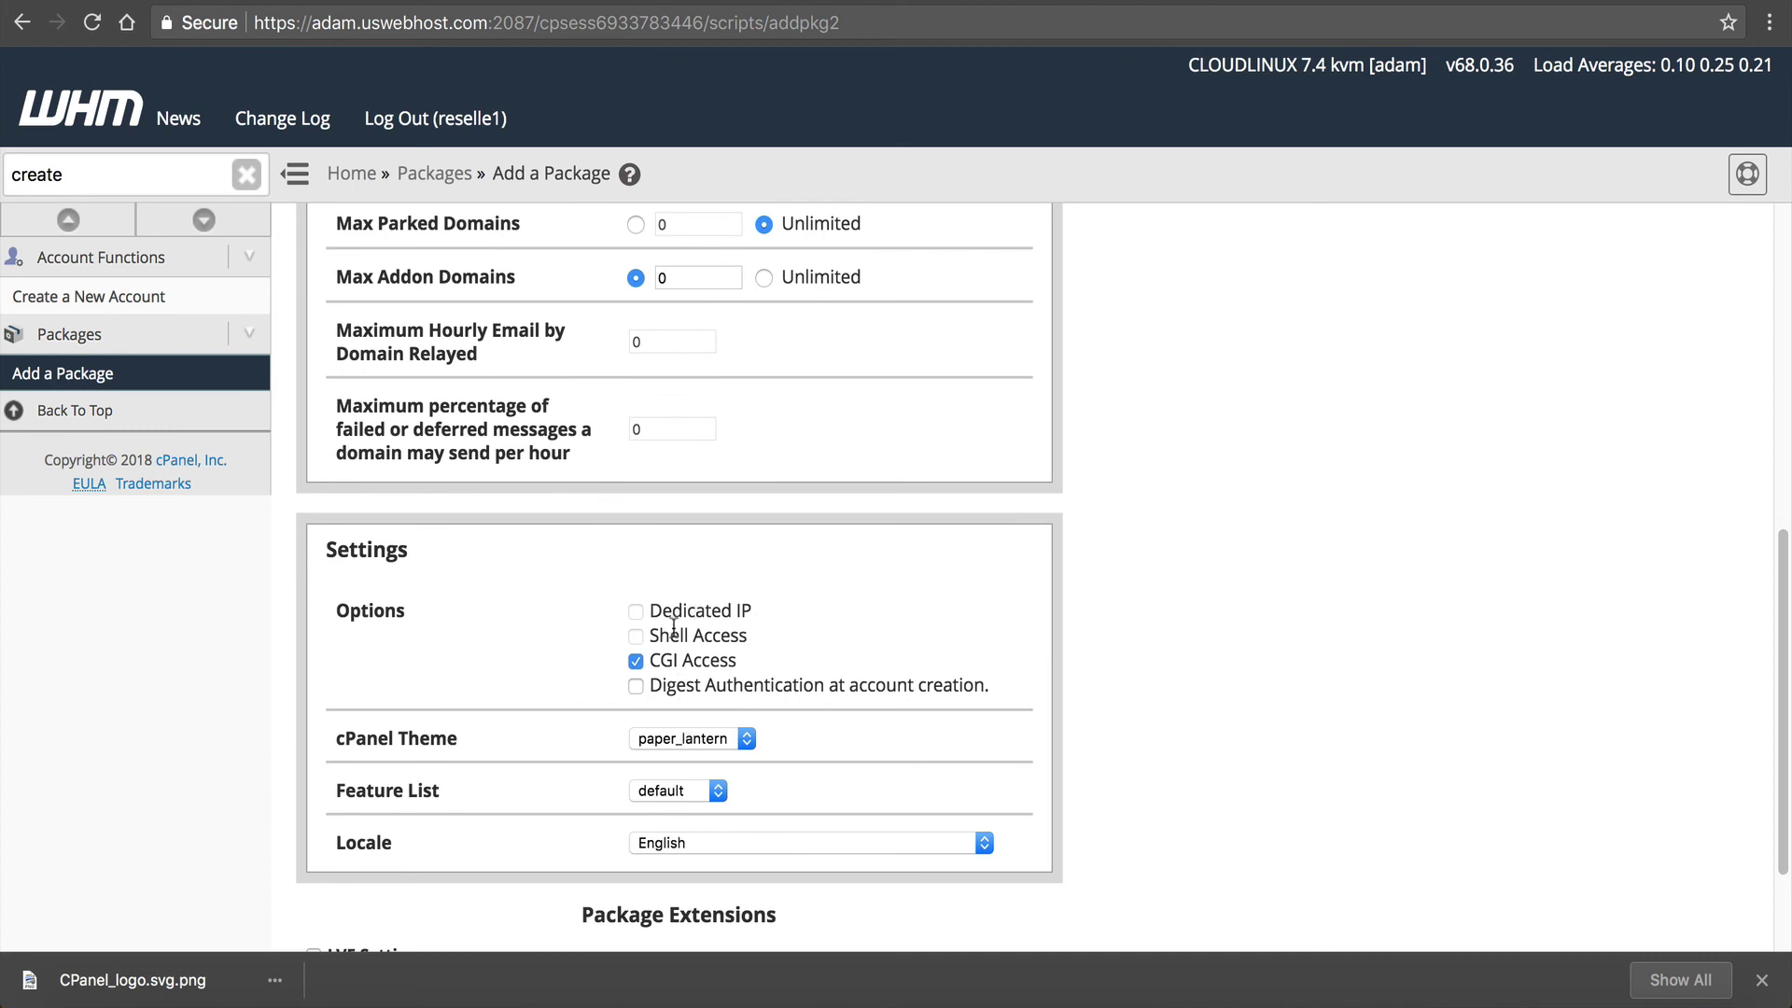
pyautogui.moveTo(743, 635)
pyautogui.mouseDown()
pyautogui.moveTo(669, 612)
pyautogui.moveTo(681, 636)
pyautogui.moveTo(760, 644)
pyautogui.moveTo(647, 616)
pyautogui.mouseUp()
pyautogui.click(671, 634)
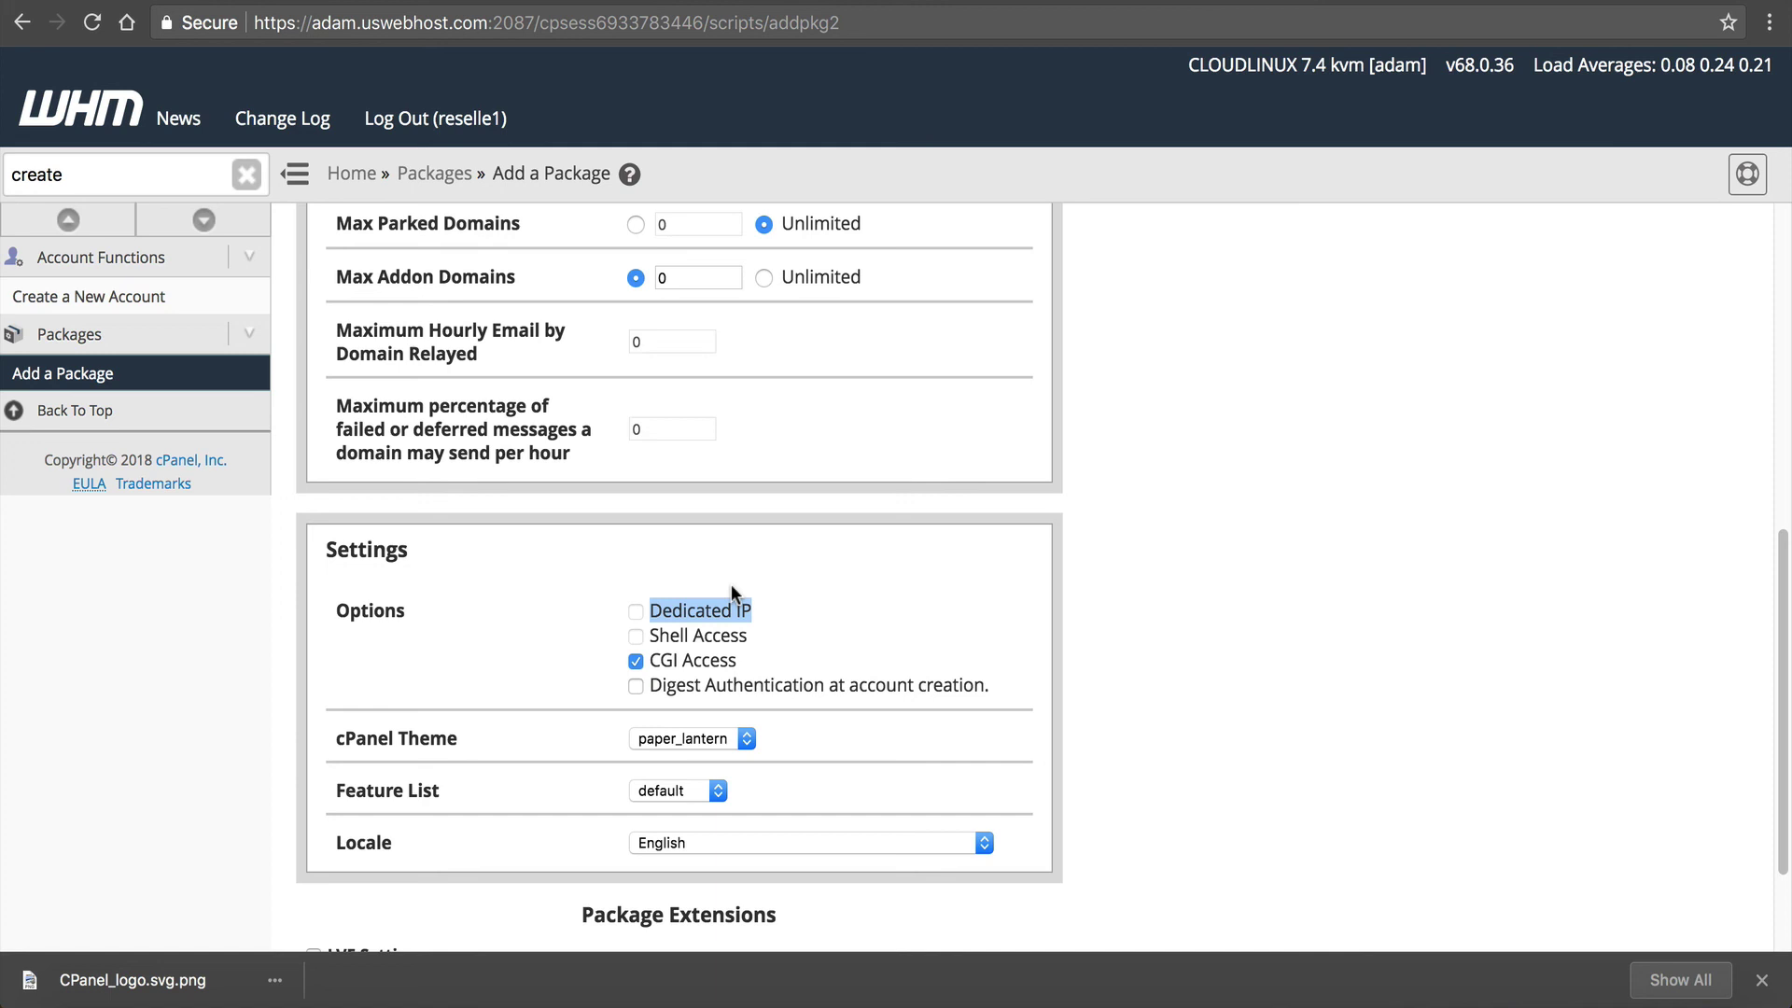
pyautogui.click(750, 608)
pyautogui.moveTo(667, 685); pyautogui.dragTo(804, 685)
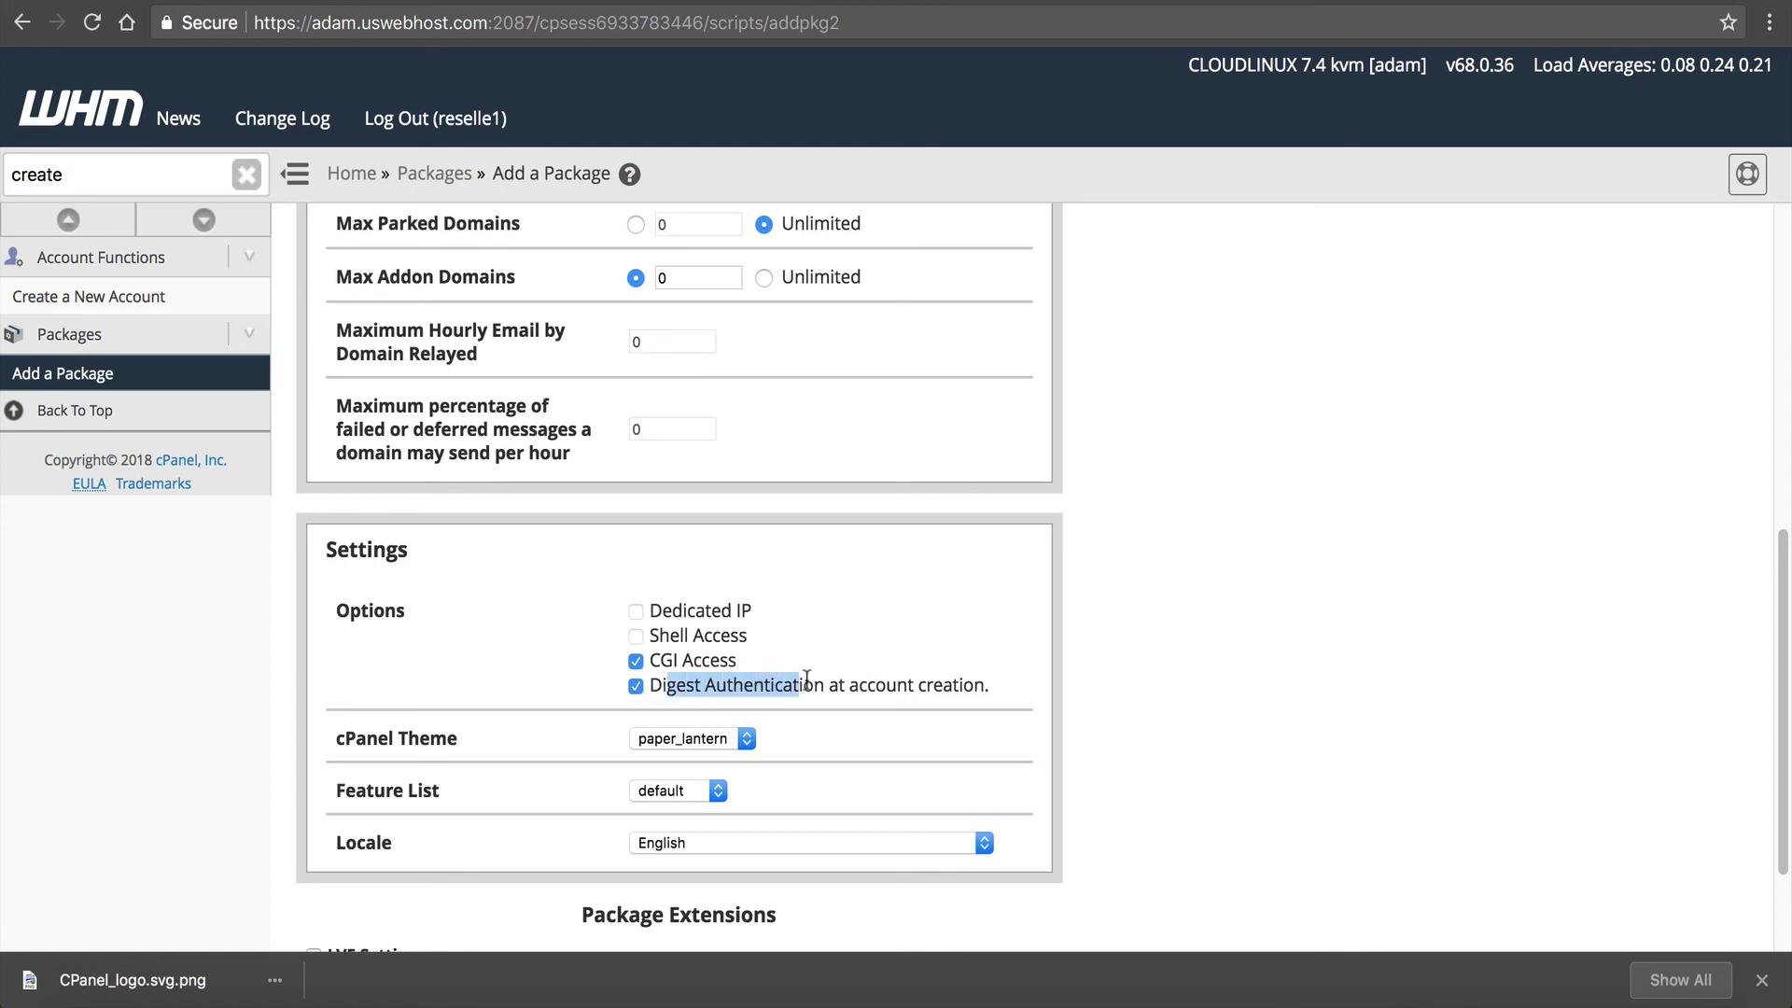
pyautogui.click(634, 686)
pyautogui.scroll(-1, 614, 697)
pyautogui.moveTo(420, 693); pyautogui.dragTo(336, 693)
pyautogui.click(664, 698)
pyautogui.click(844, 681)
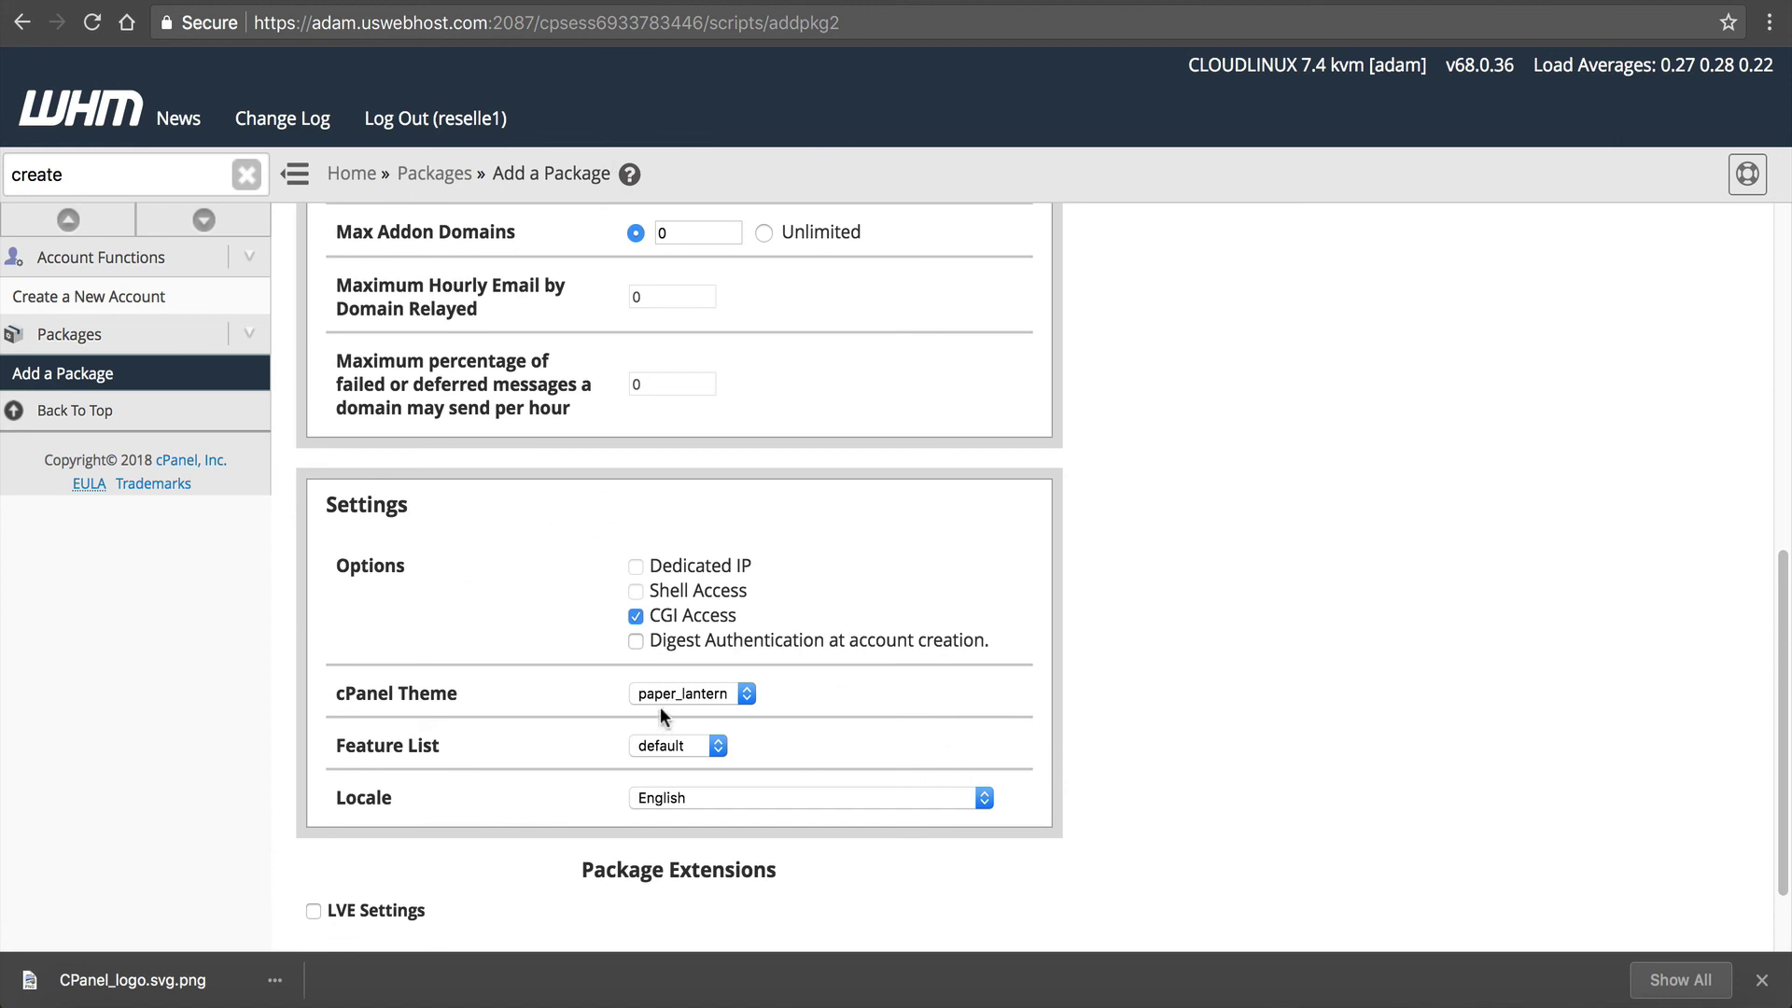
pyautogui.scroll(-1, 470, 659)
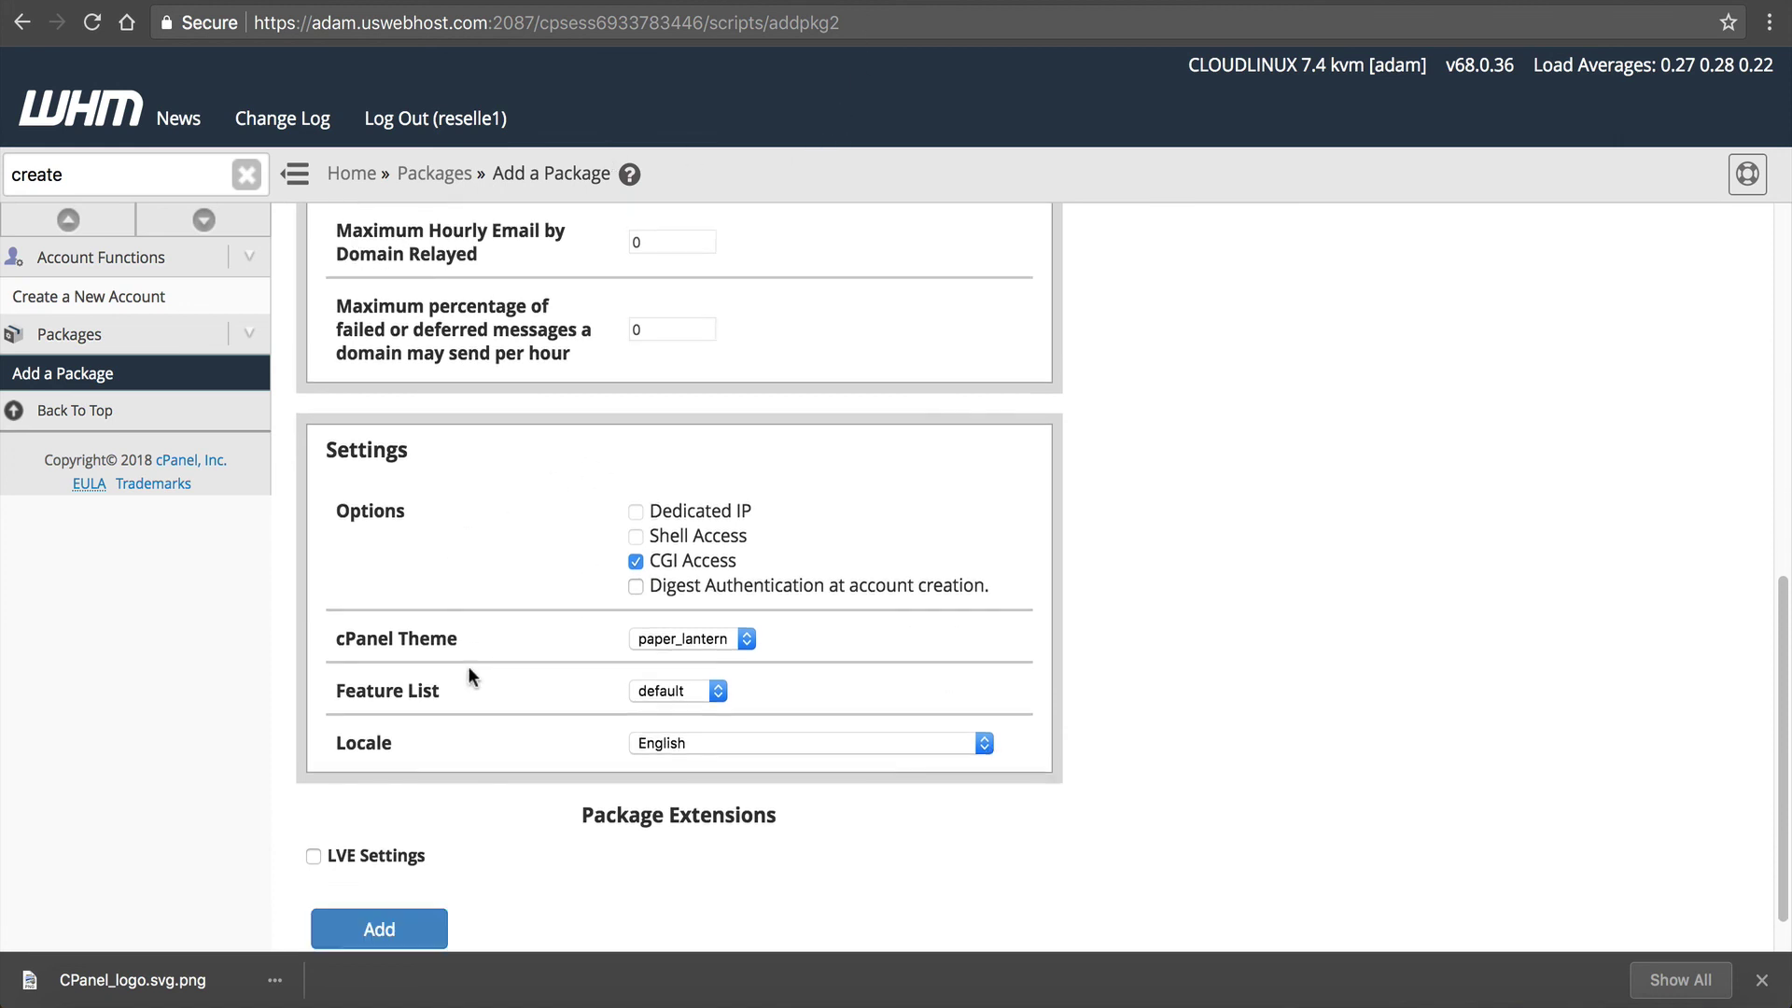
pyautogui.scroll(-1, 468, 674)
# Add the Starter package and verify reselle1_Starter appears in Create a New Account's package list.
pyautogui.click(380, 871)
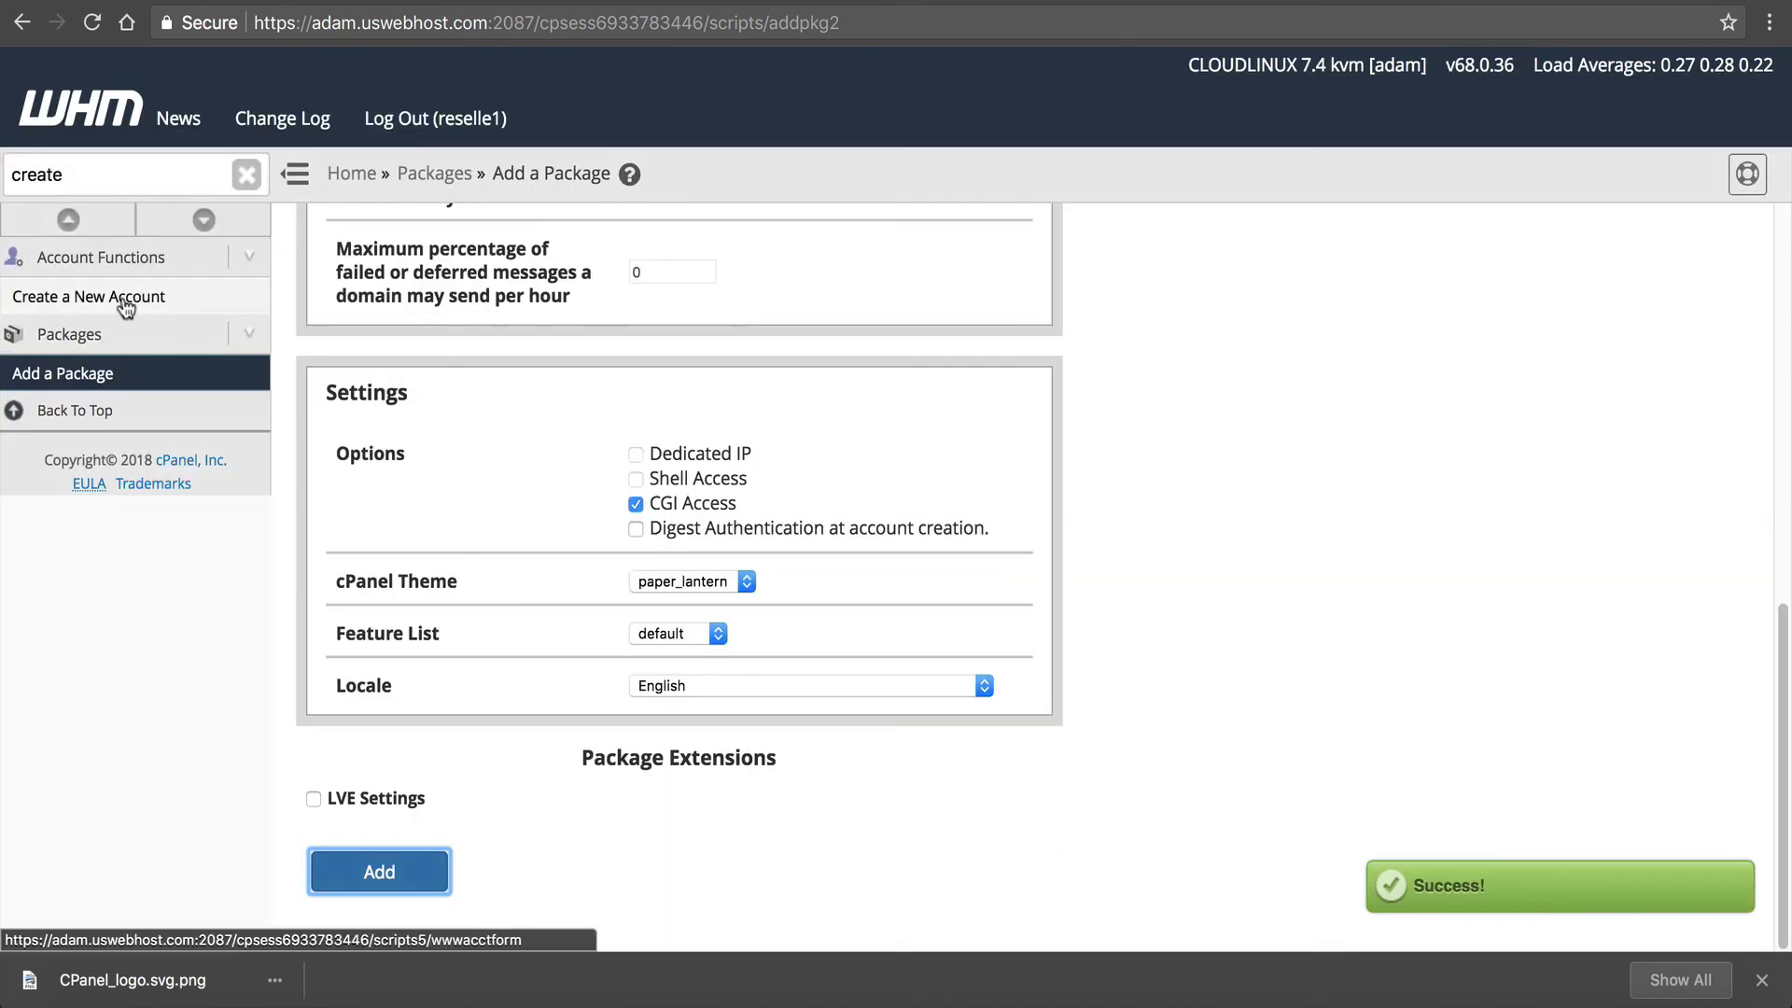
pyautogui.click(133, 297)
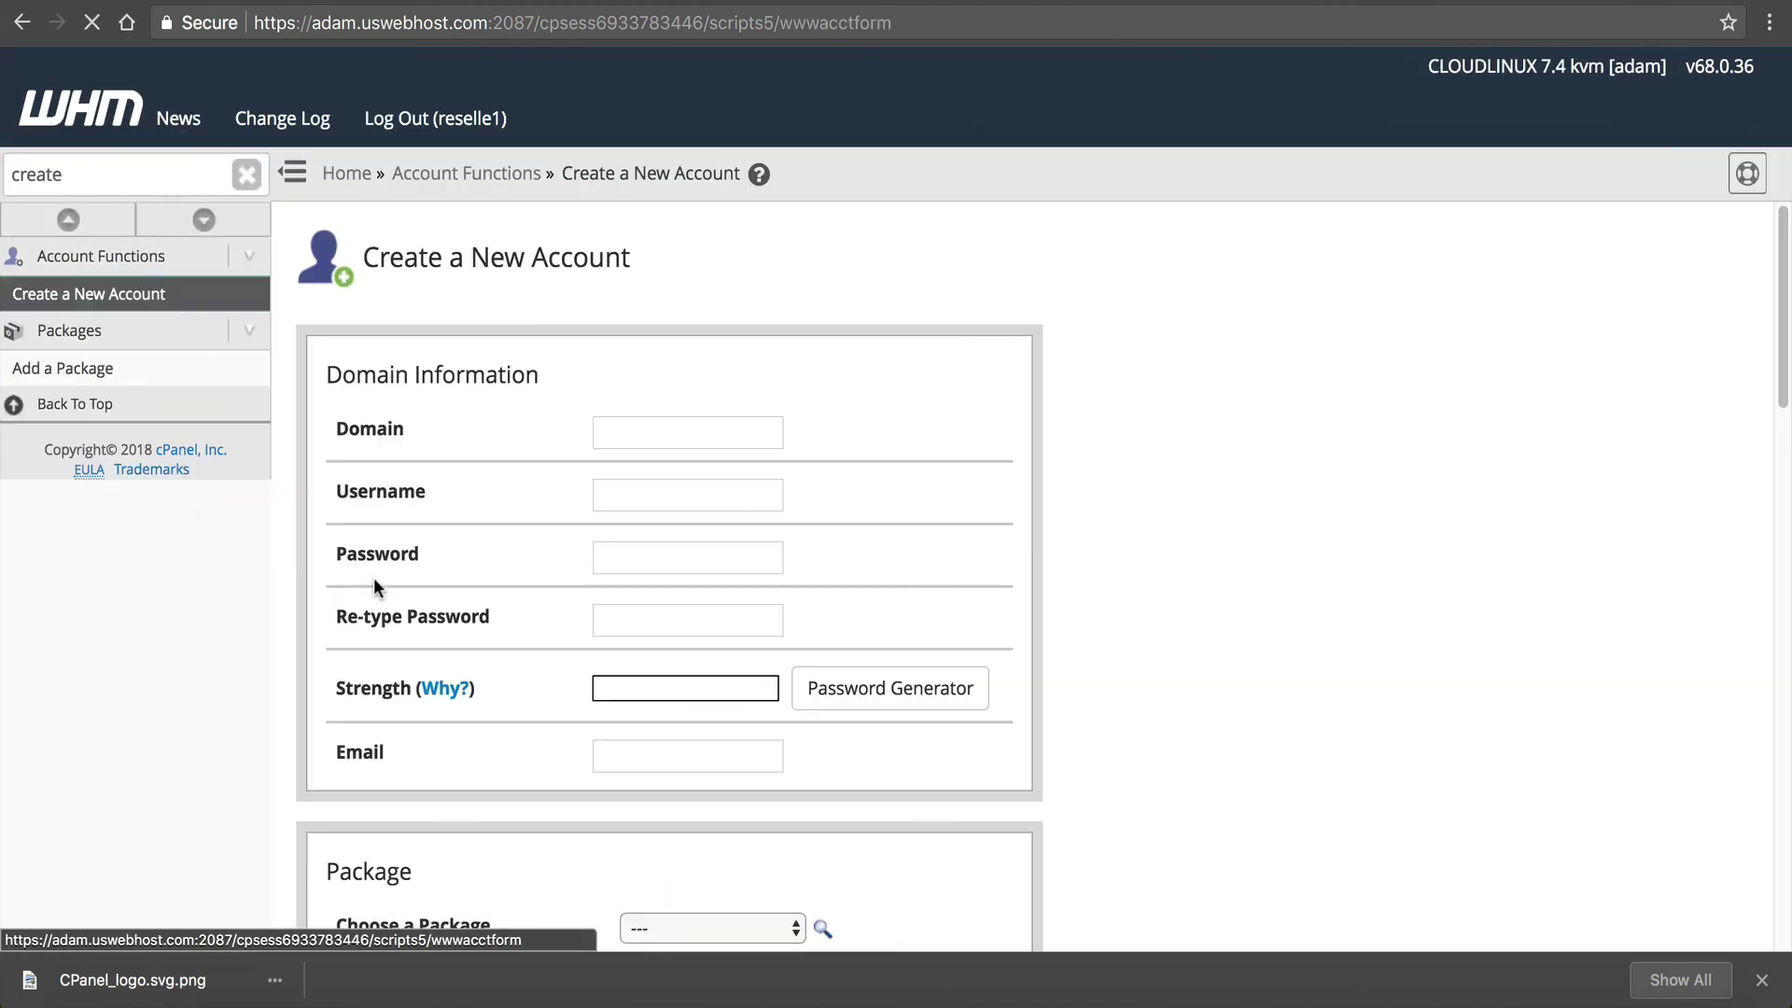
pyautogui.scroll(-3, 512, 556)
pyautogui.click(669, 726)
pyautogui.scroll(3, 584, 369)
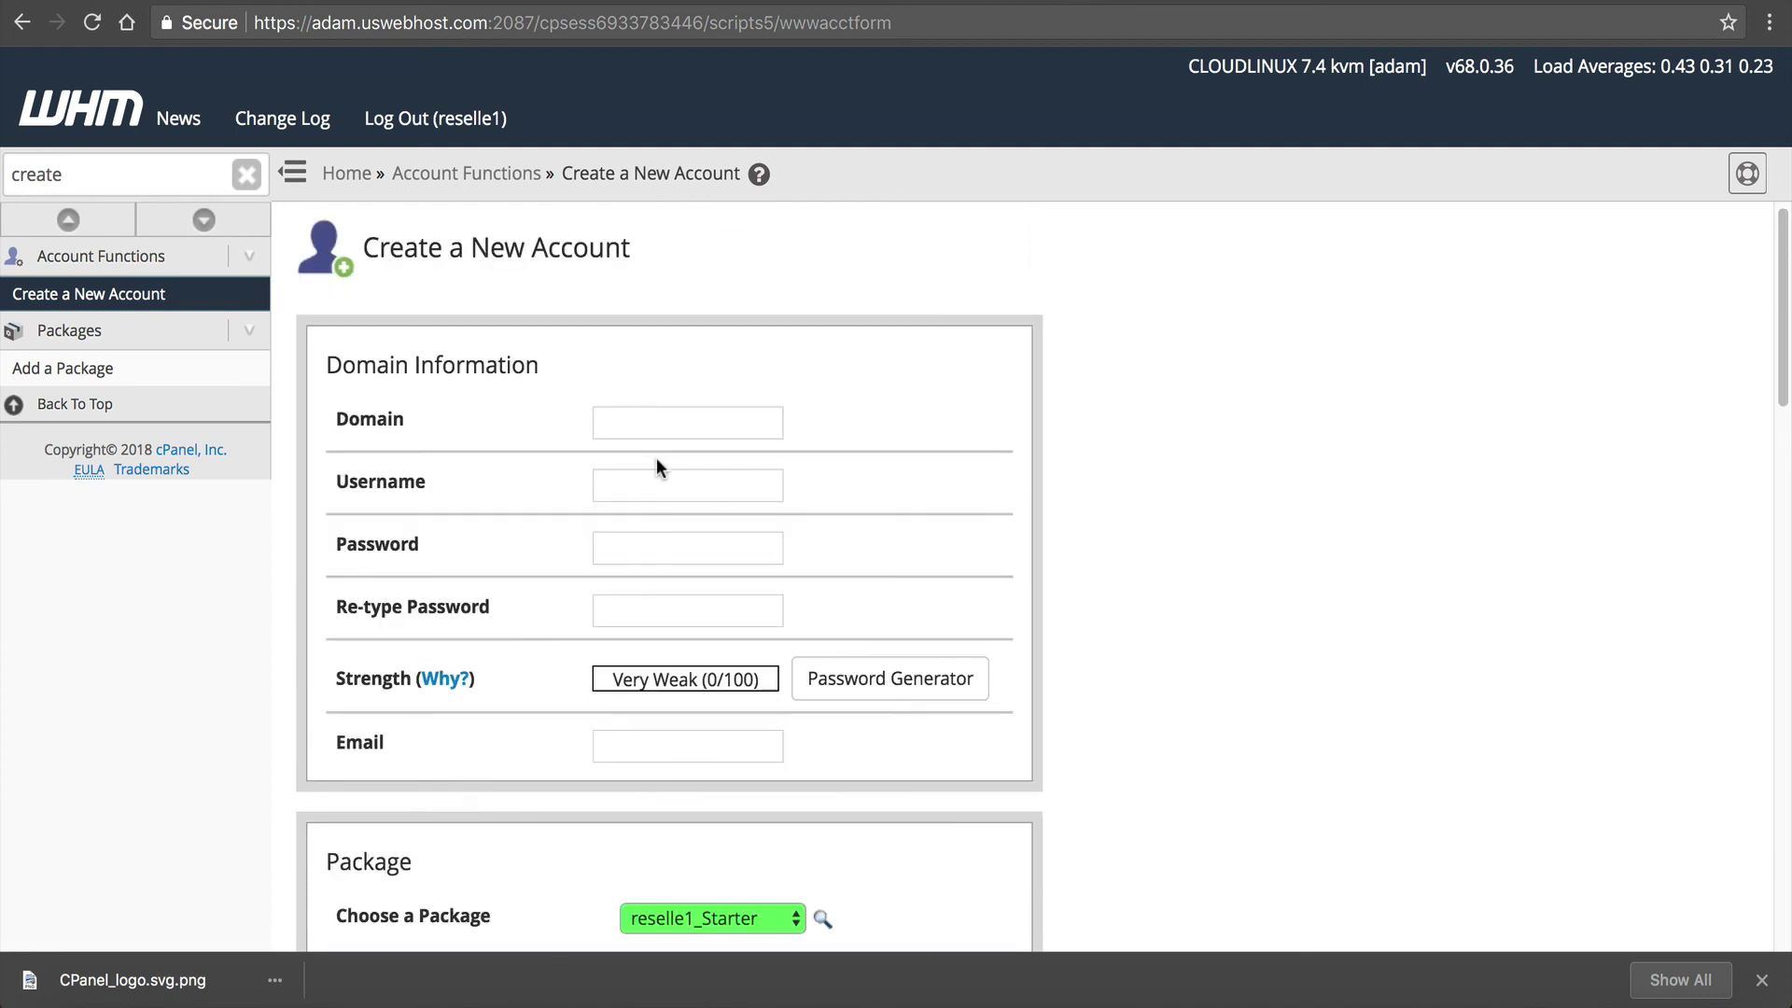
pyautogui.scroll(-3, 645, 560)
pyautogui.click(699, 686)
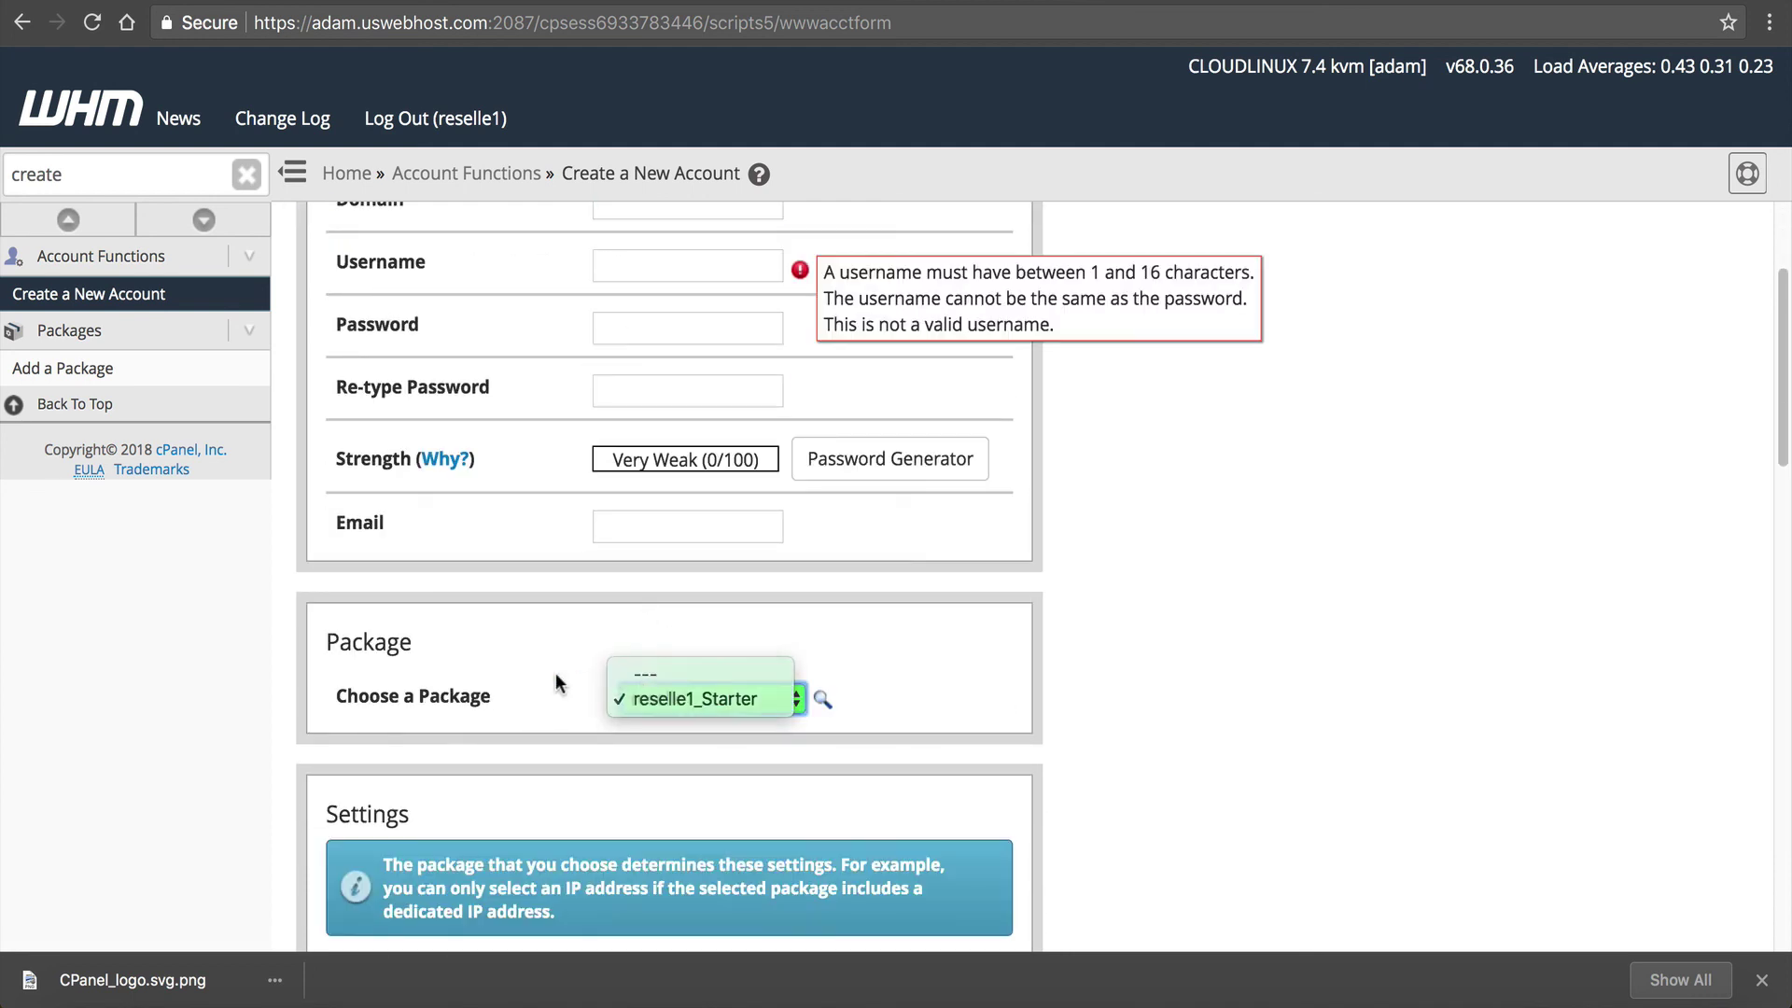
pyautogui.click(555, 682)
pyautogui.click(664, 703)
pyautogui.click(195, 451)
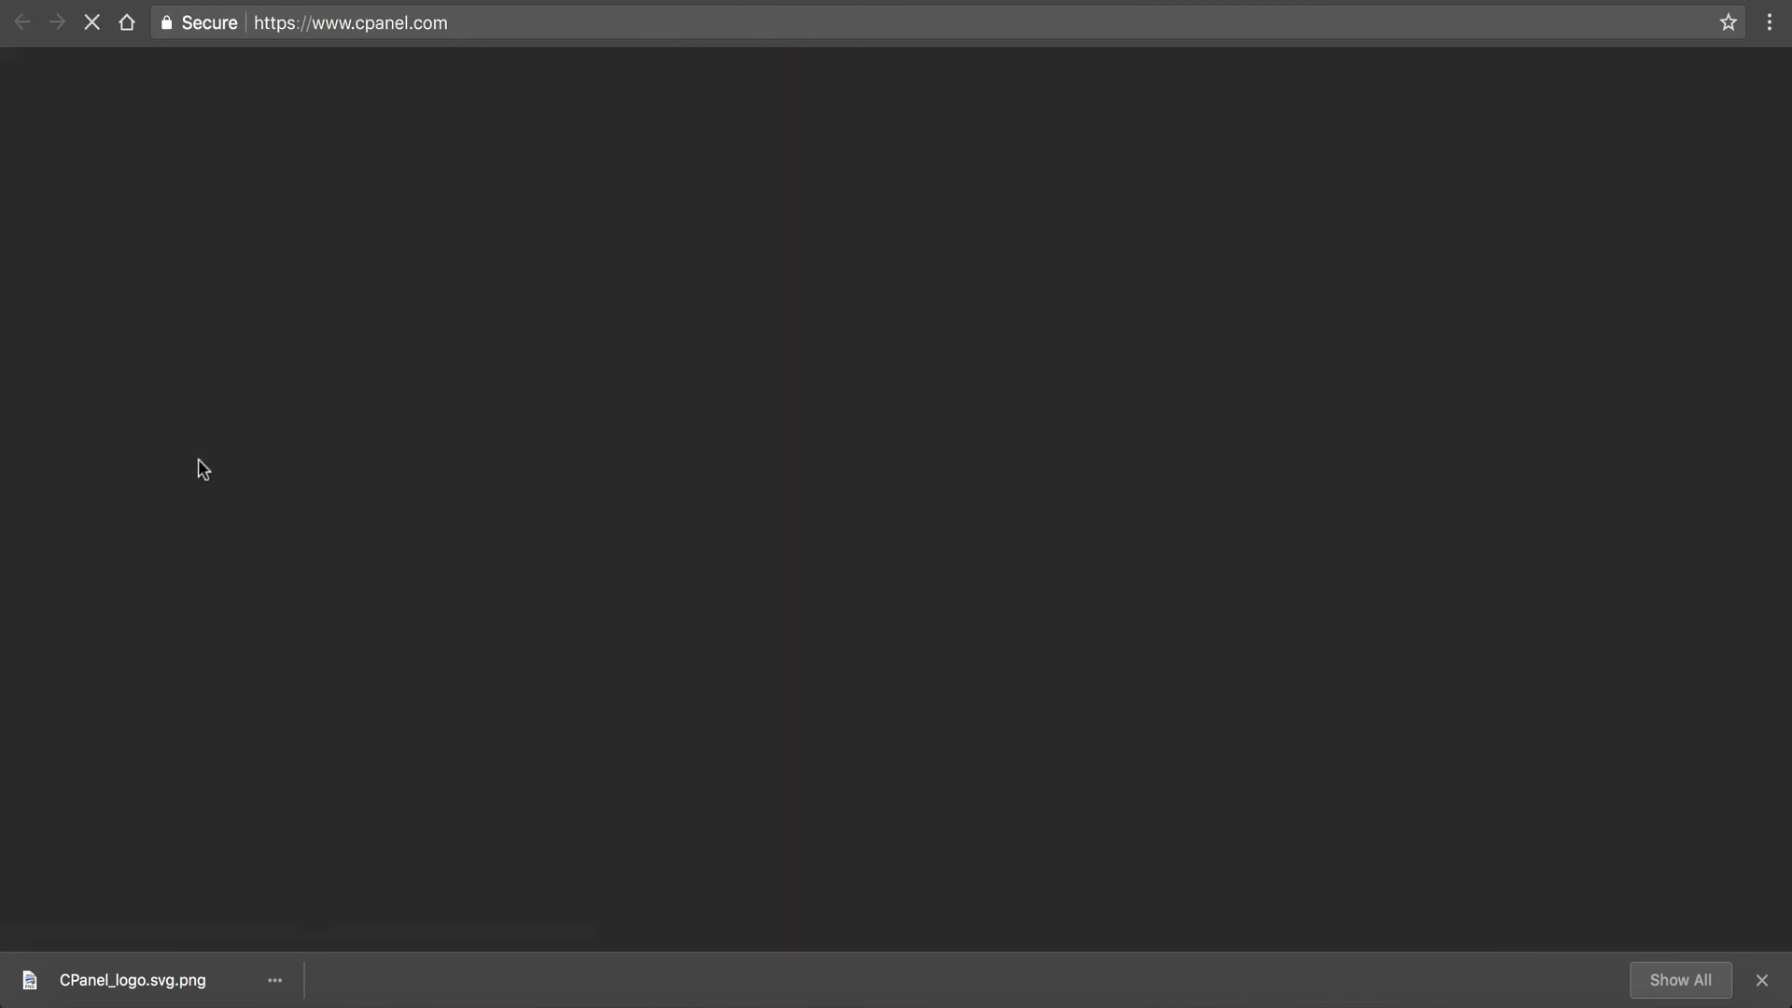
pyautogui.hotkey('ctrl', 'w')
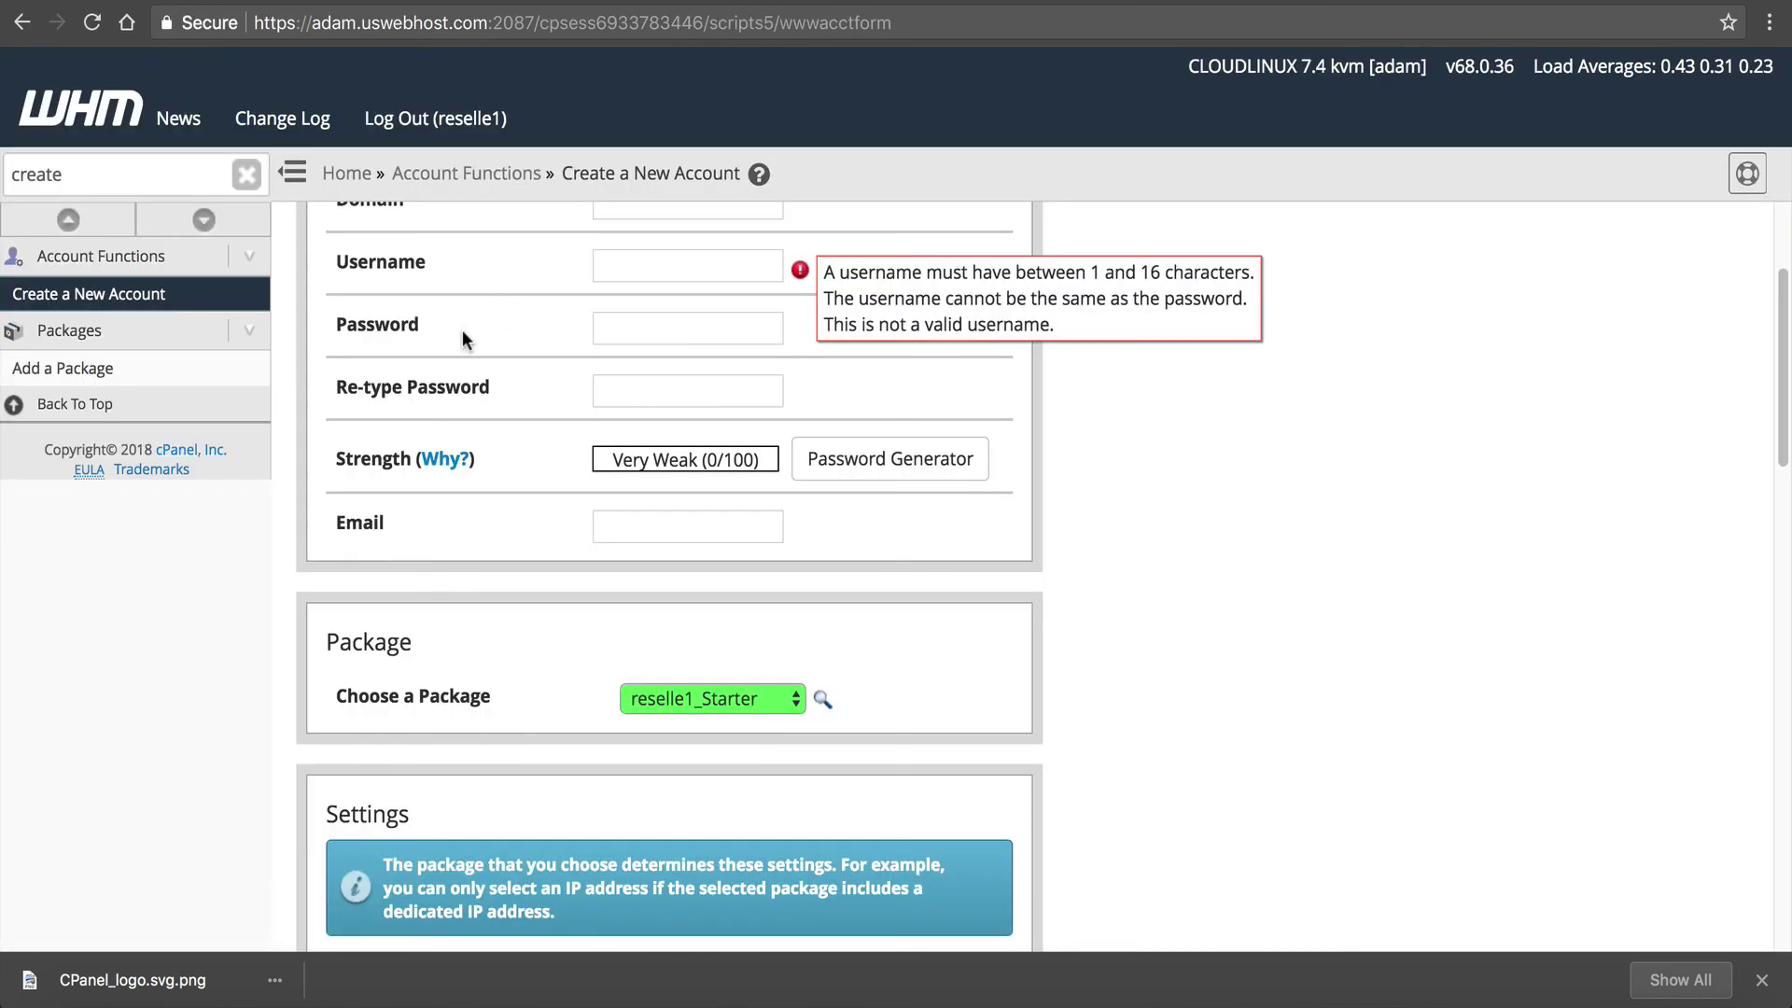
# Add a package named Unlimited with 99999999 MB quotas and unlimited parked and addon domains.
pyautogui.click(98, 370)
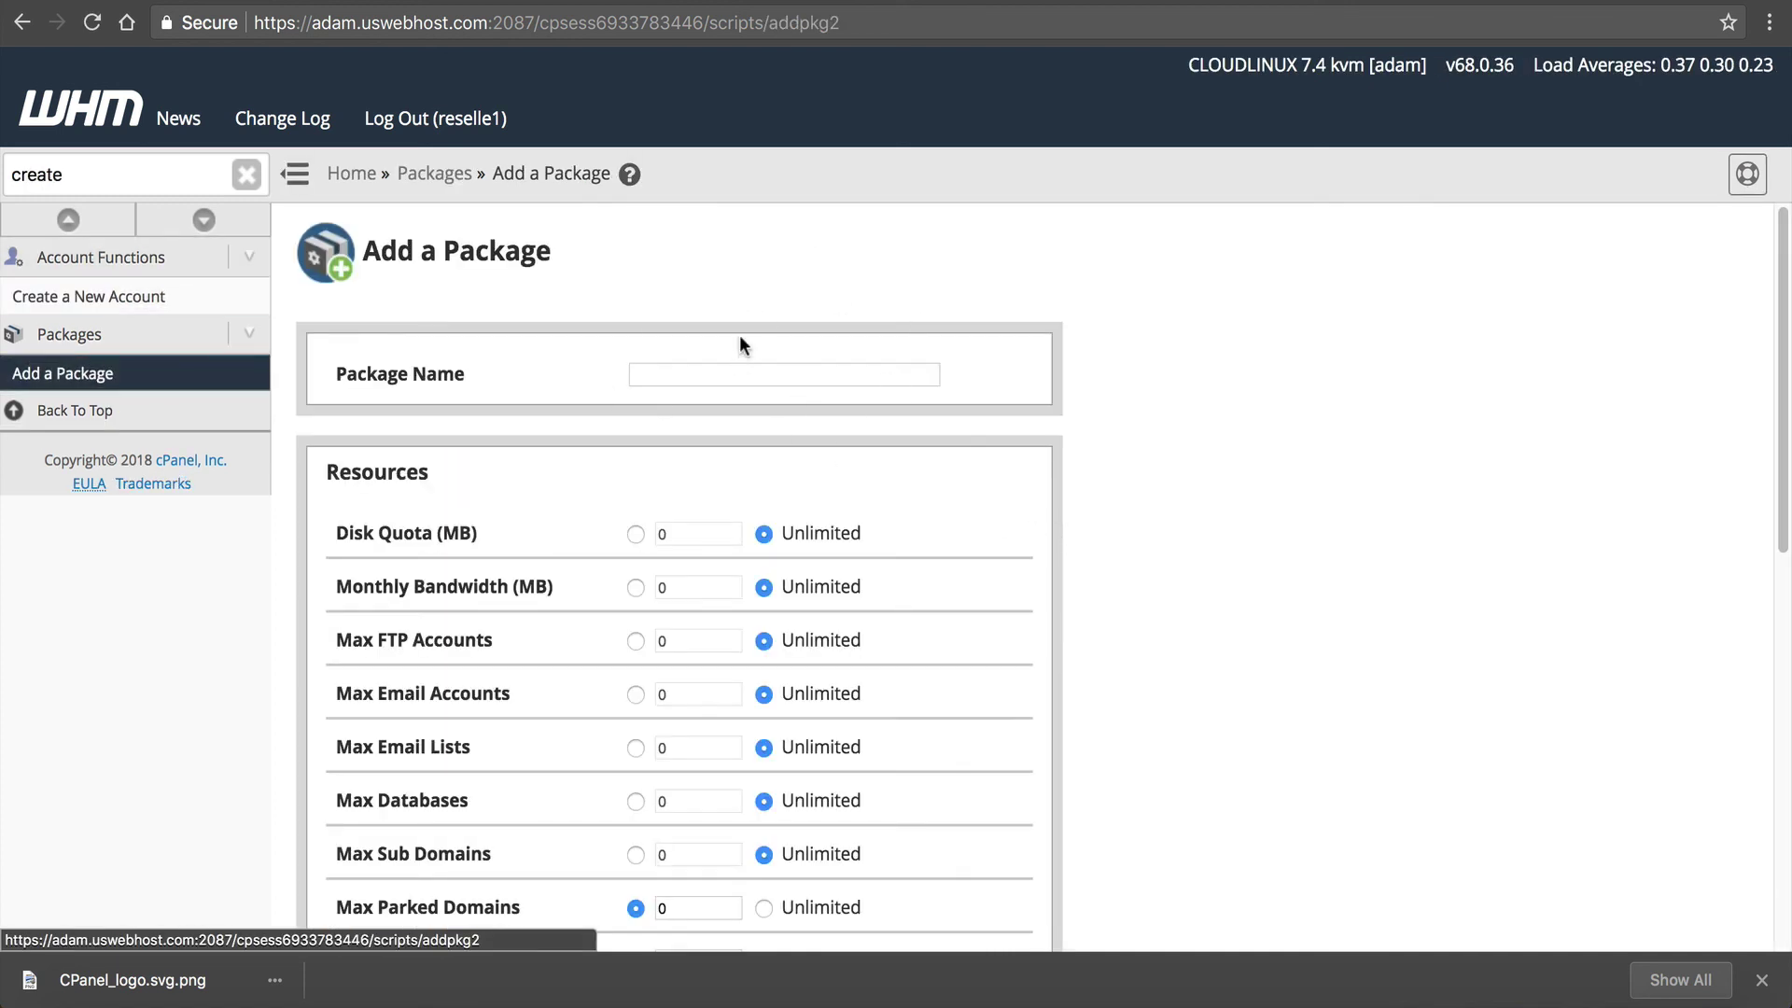
pyautogui.click(738, 361)
pyautogui.write('Unlimited')
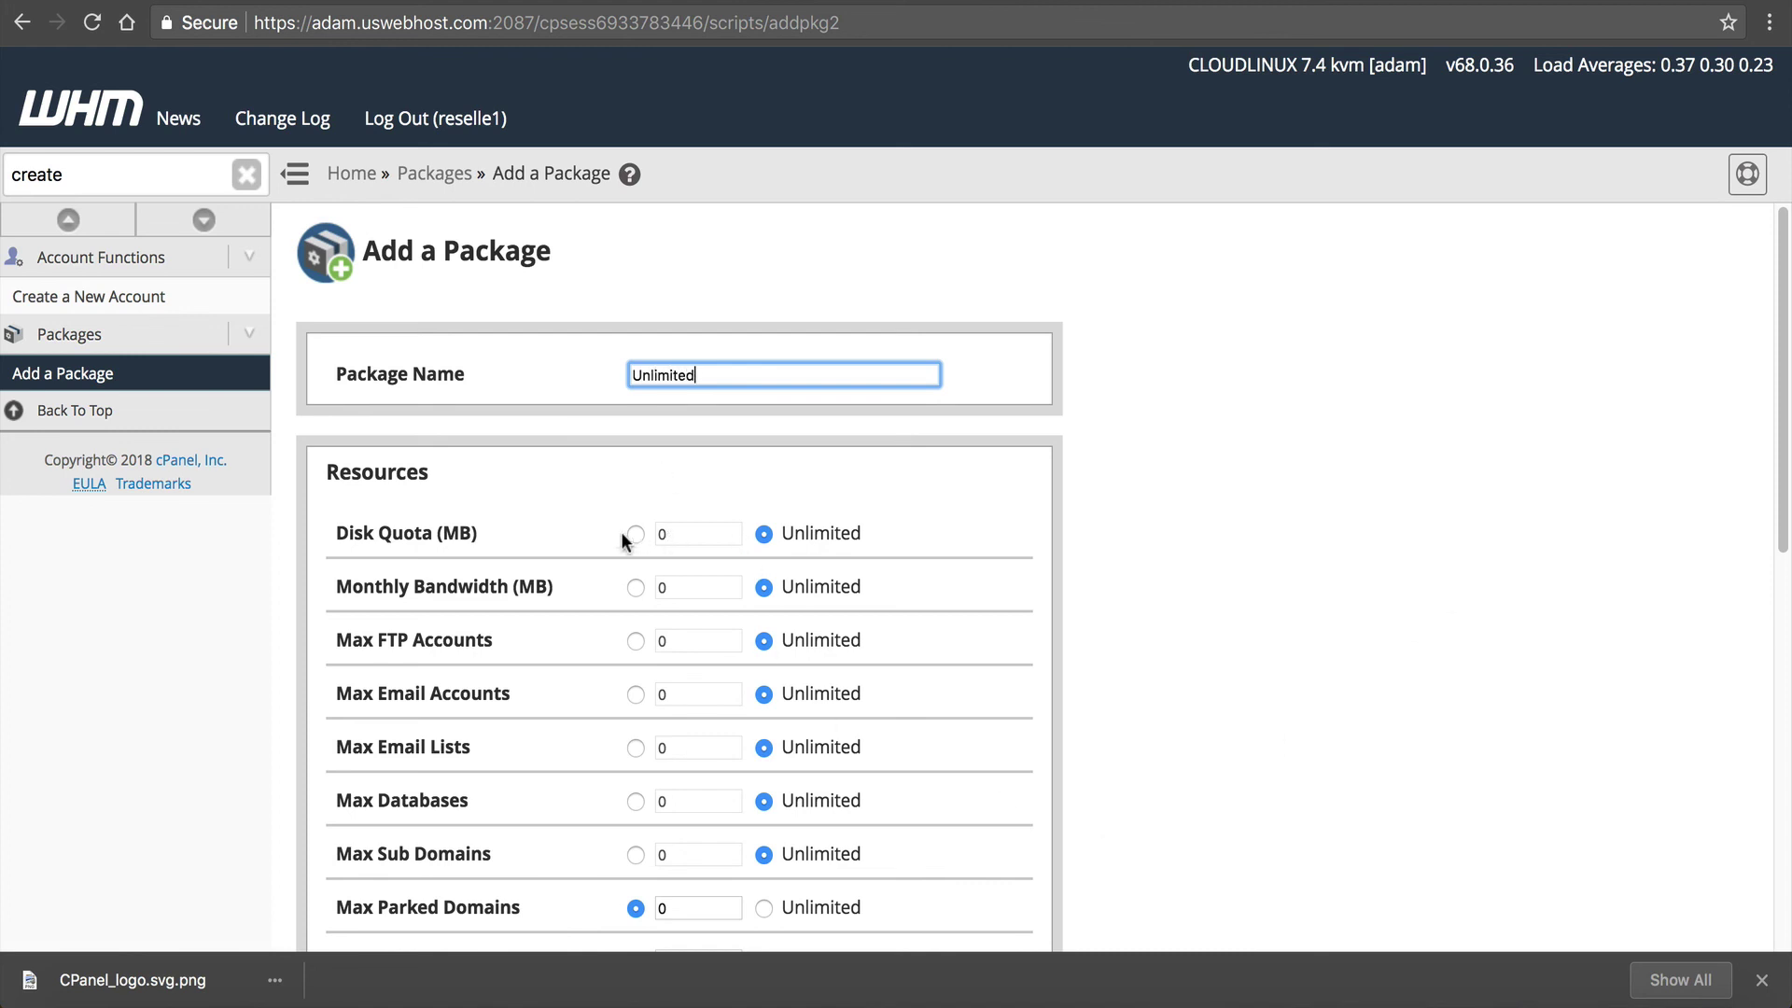
pyautogui.click(635, 535)
pyautogui.write('9999')
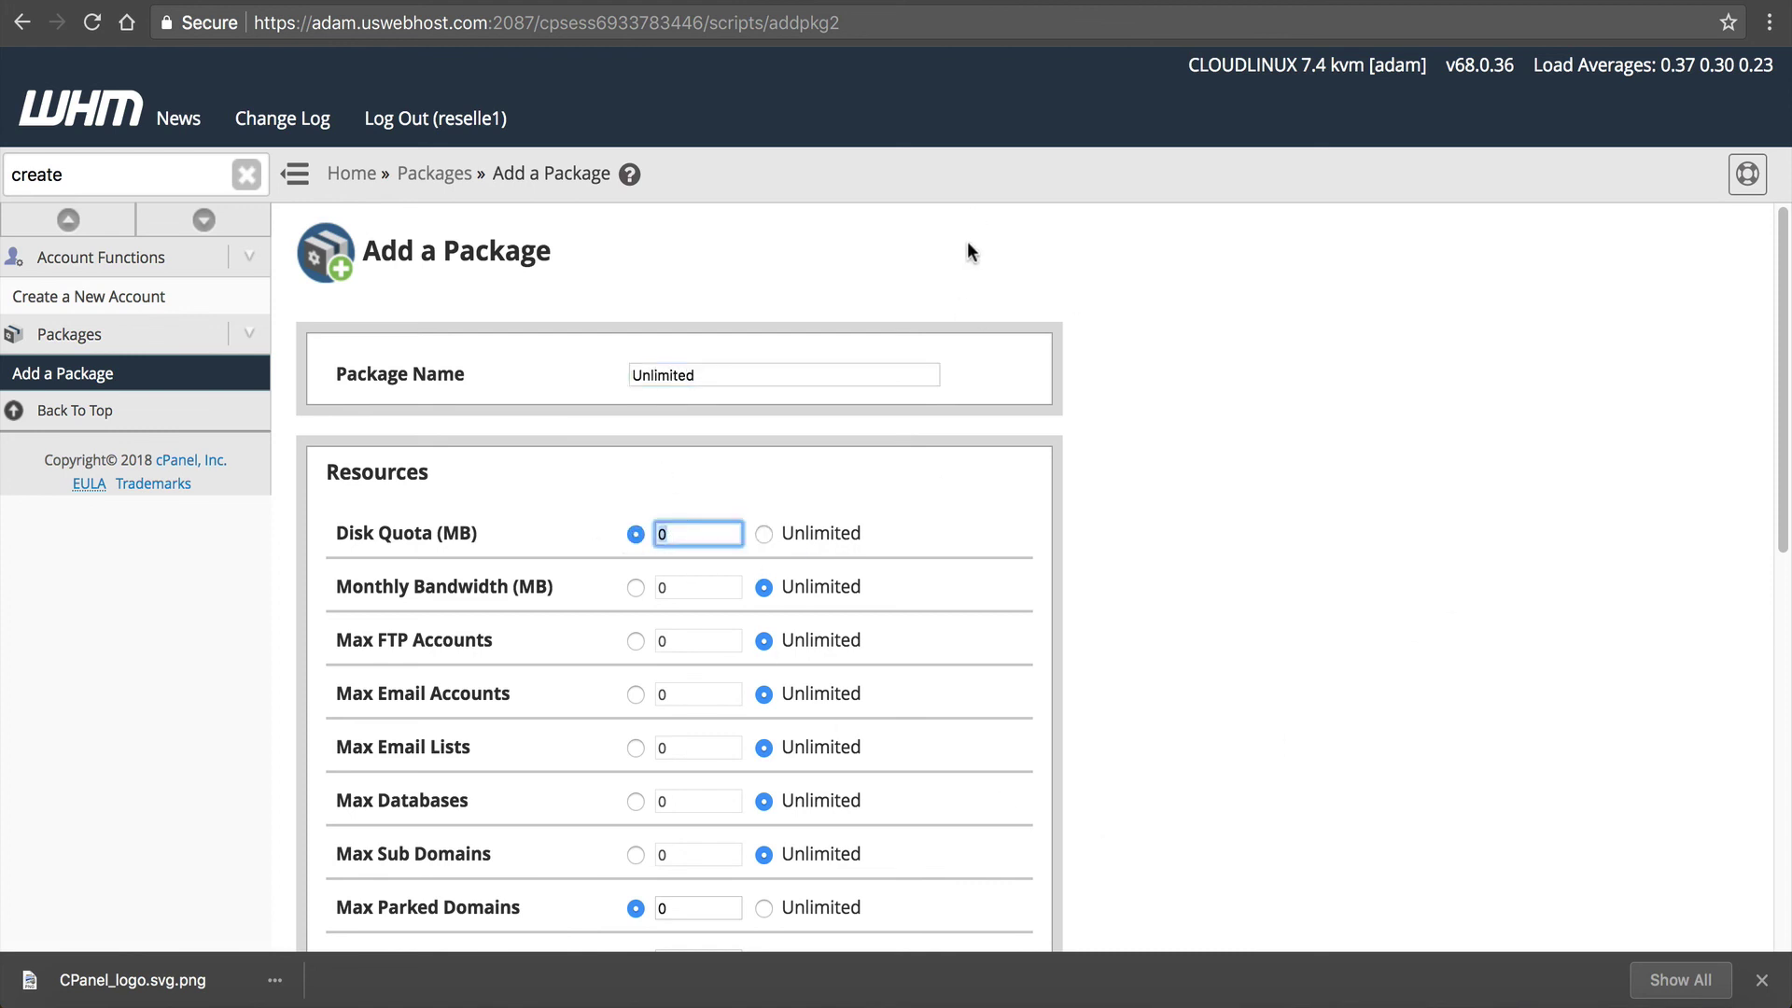
pyautogui.write('9999')
pyautogui.click(635, 586)
pyautogui.write('99999999')
pyautogui.scroll(-3, 798, 584)
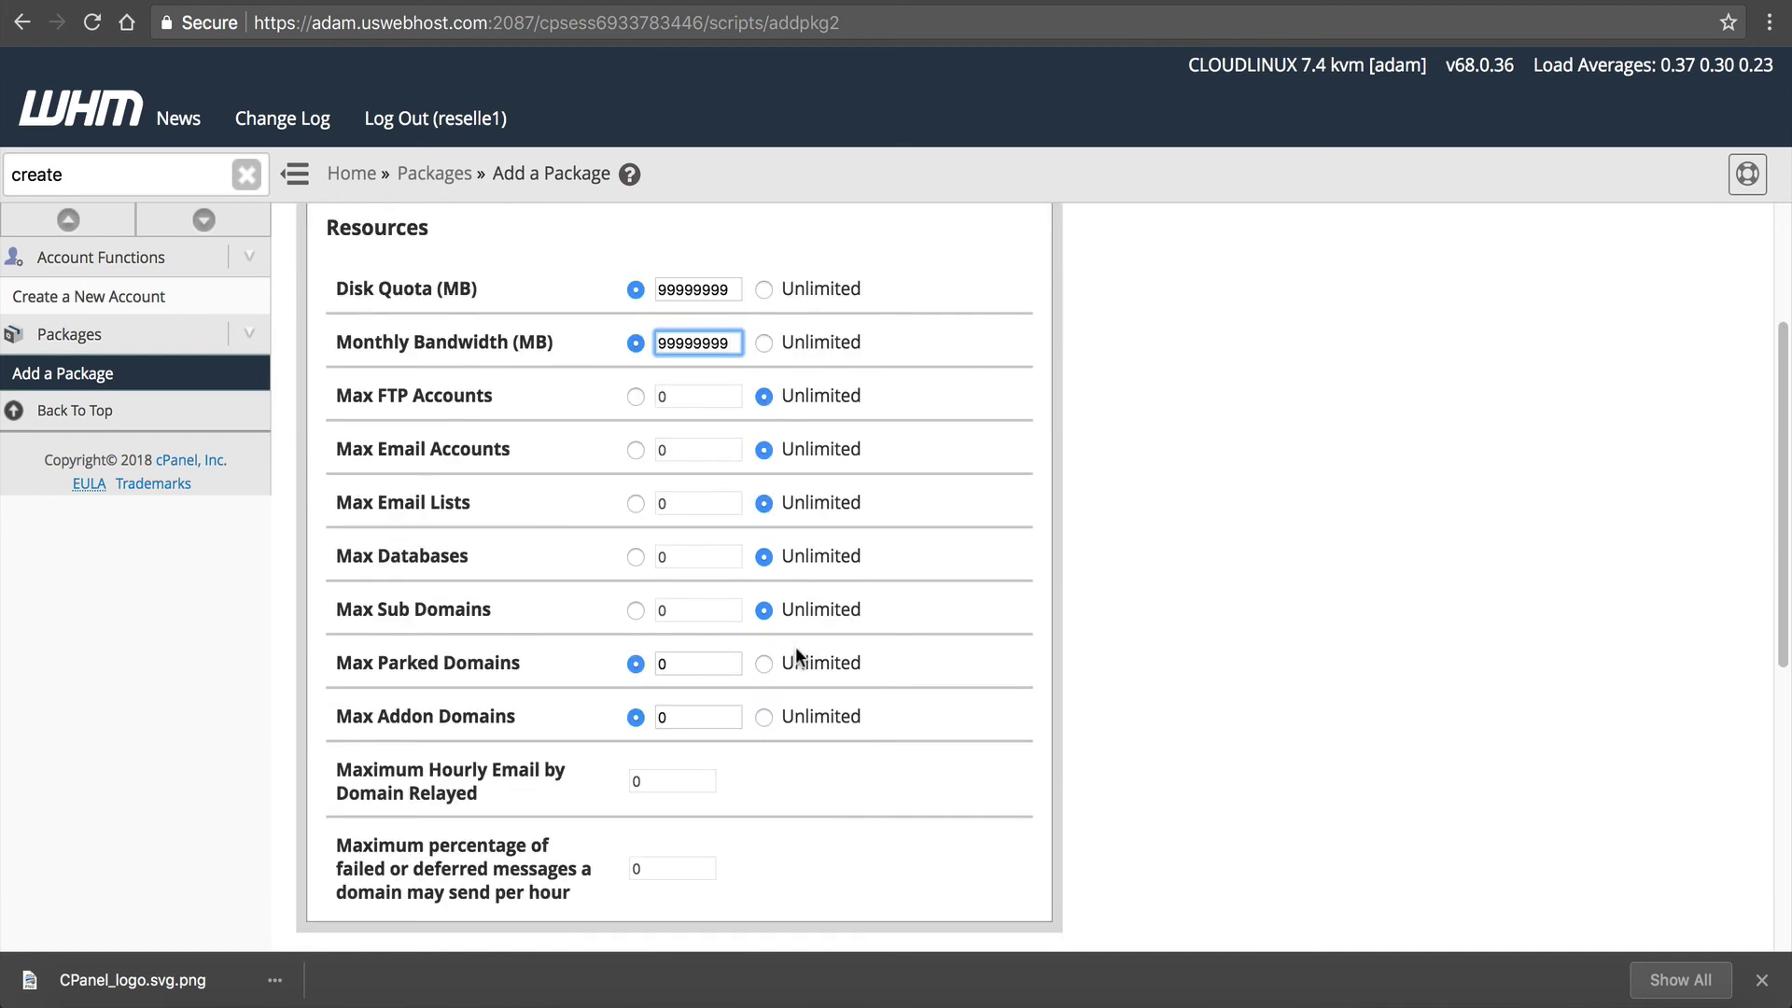
pyautogui.click(762, 663)
pyautogui.click(763, 718)
pyautogui.scroll(-5, 744, 679)
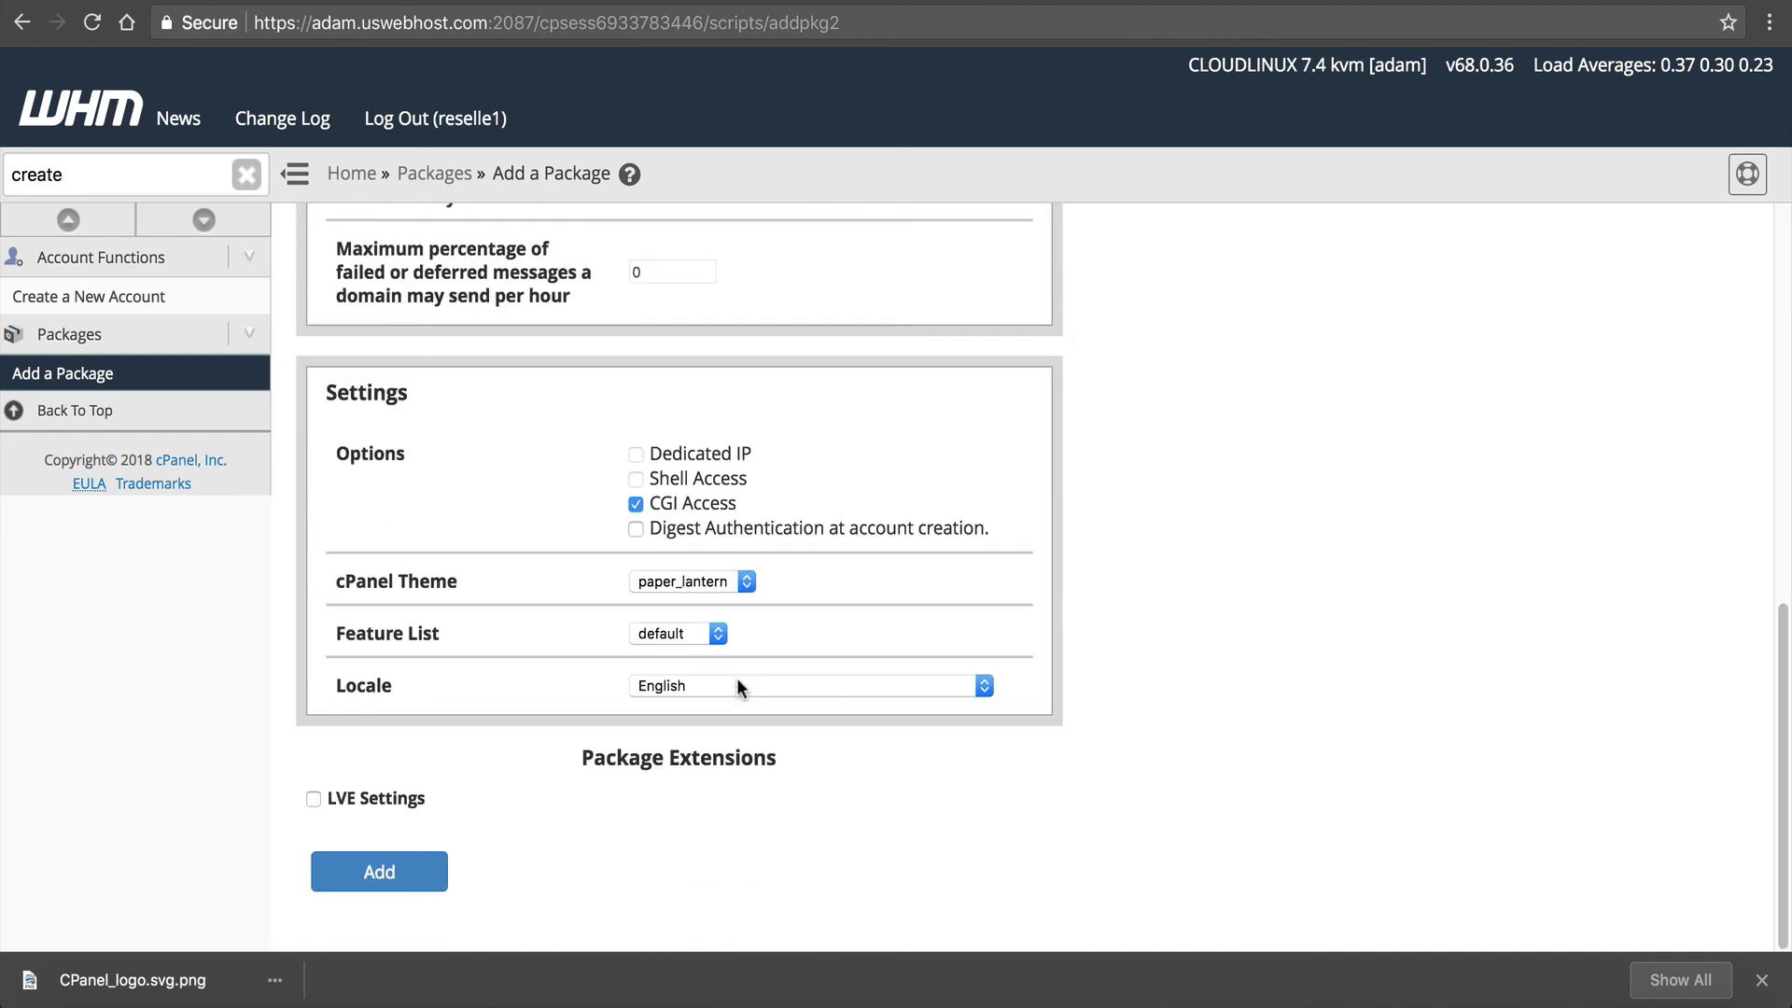
pyautogui.click(379, 871)
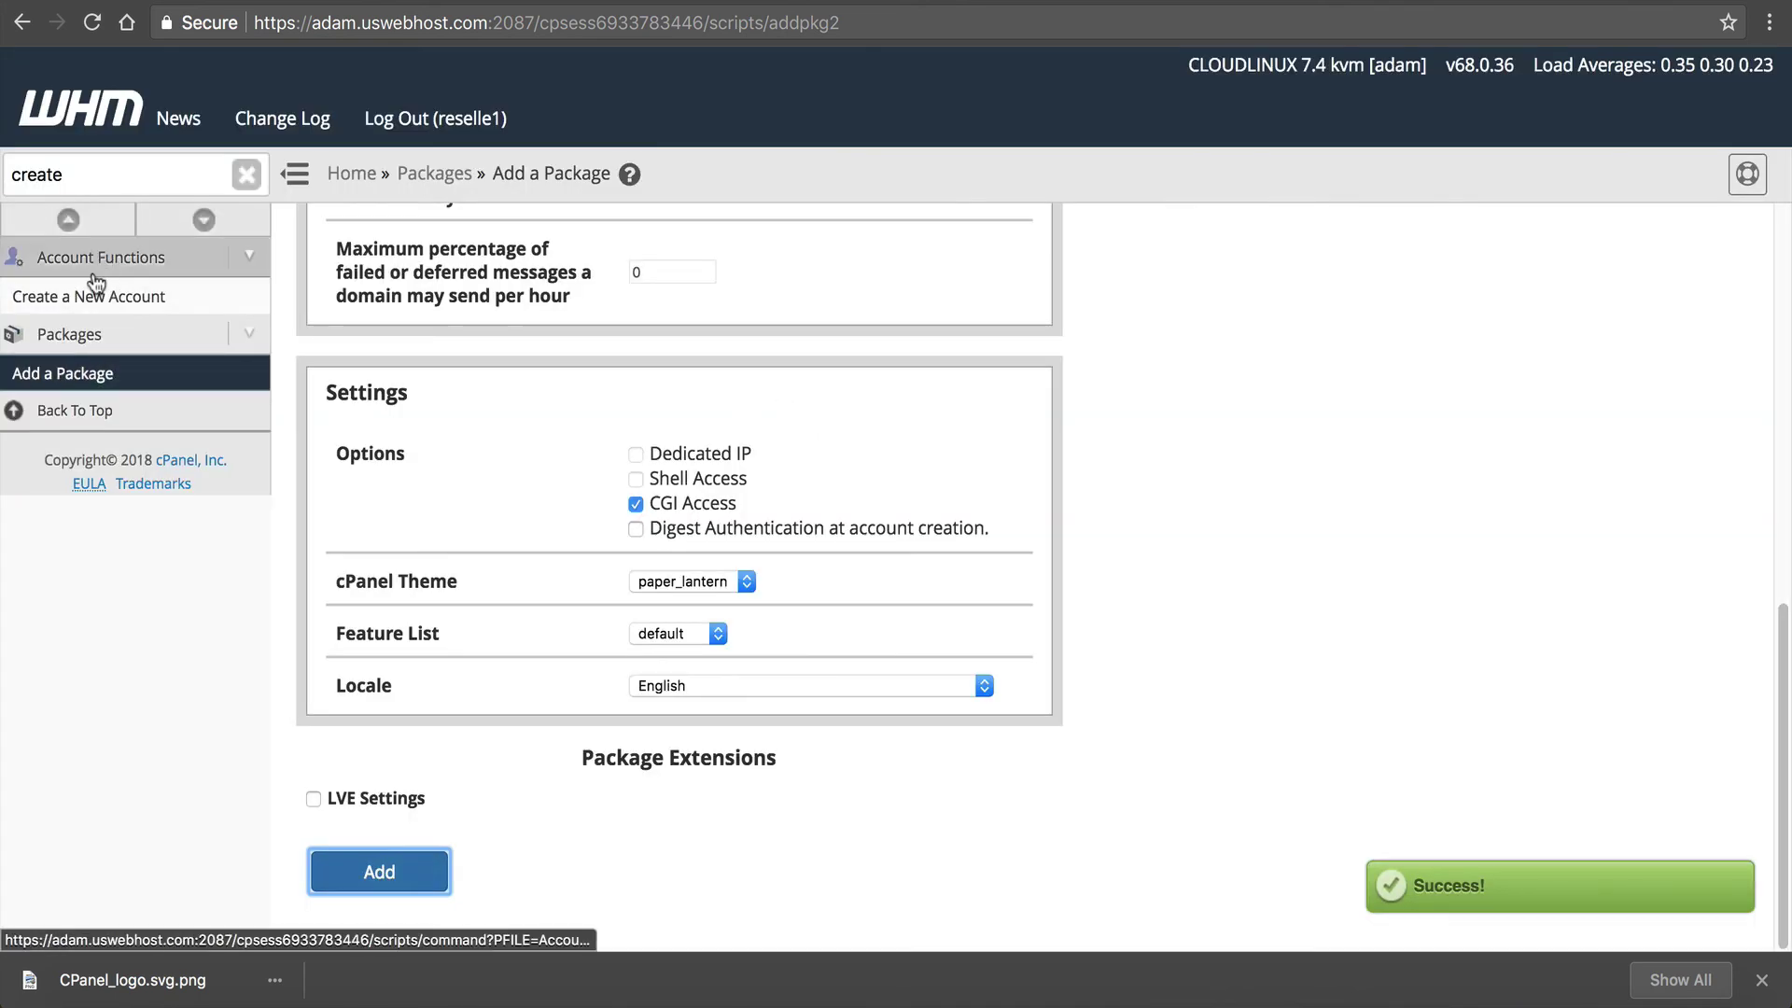
# Choose reselle1_Unlimited as the package in the Create a New Account form.
pyautogui.click(98, 296)
pyautogui.scroll(-5, 669, 490)
pyautogui.click(677, 386)
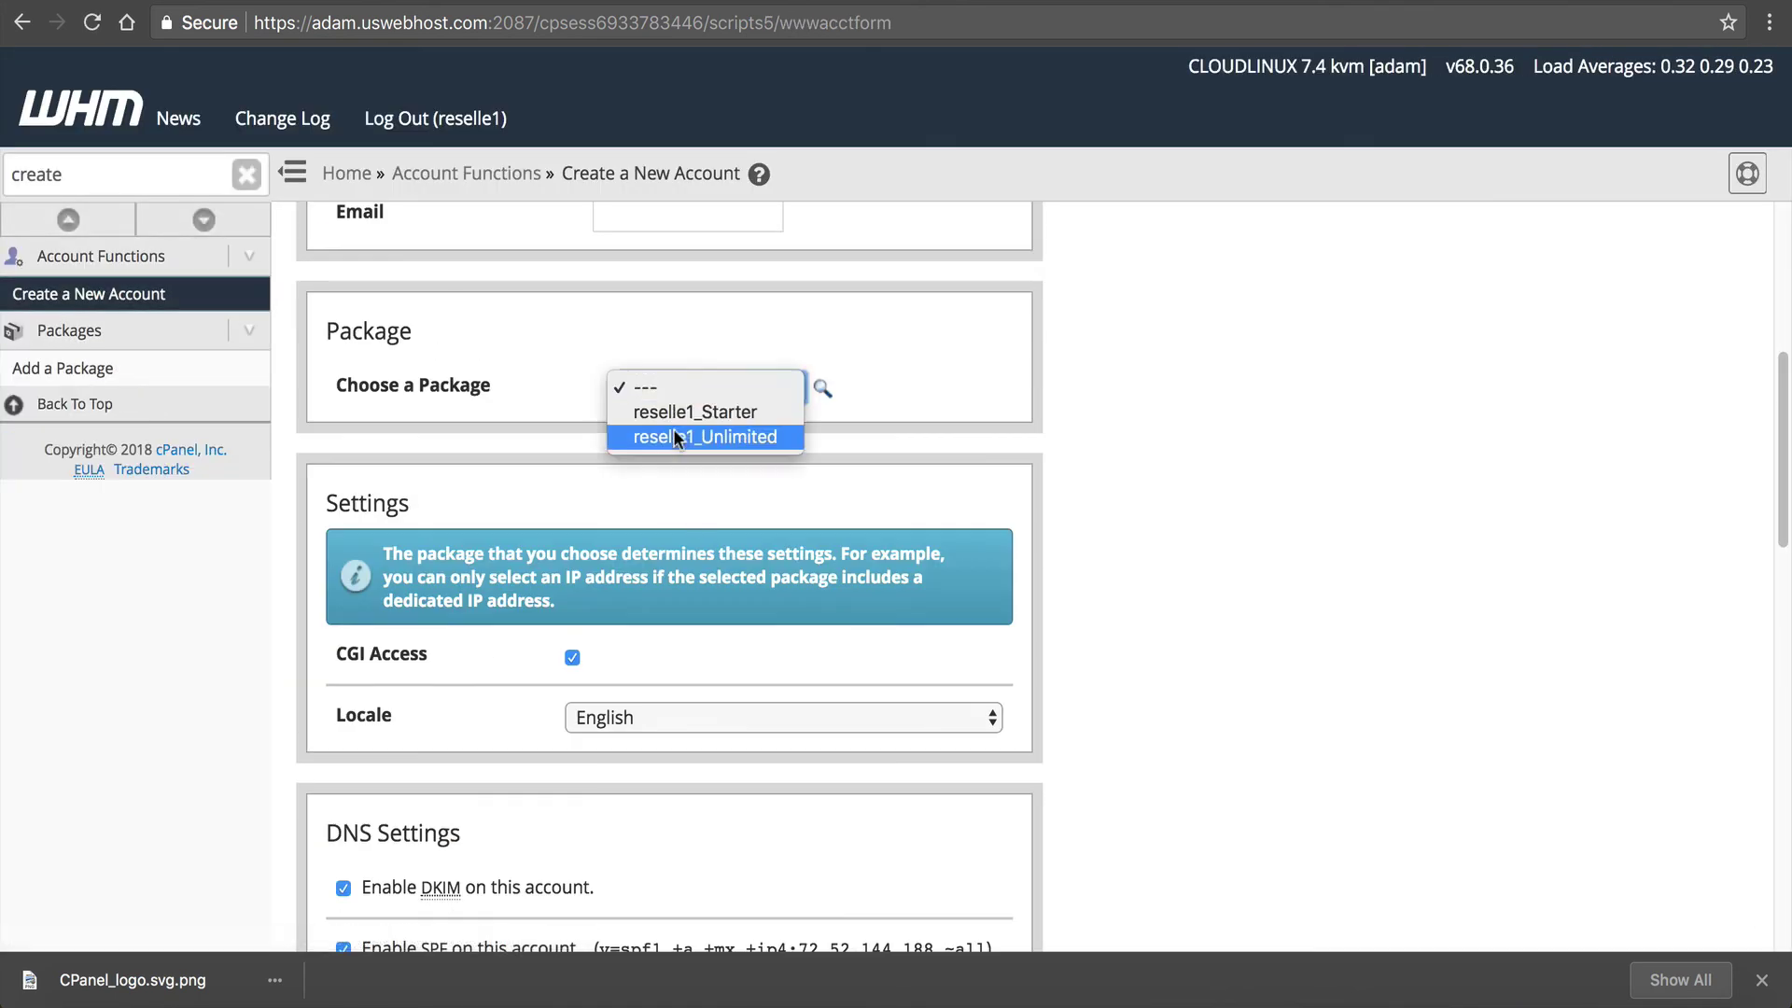
pyautogui.click(826, 432)
pyautogui.click(693, 392)
pyautogui.click(702, 436)
pyautogui.scroll(5, 497, 409)
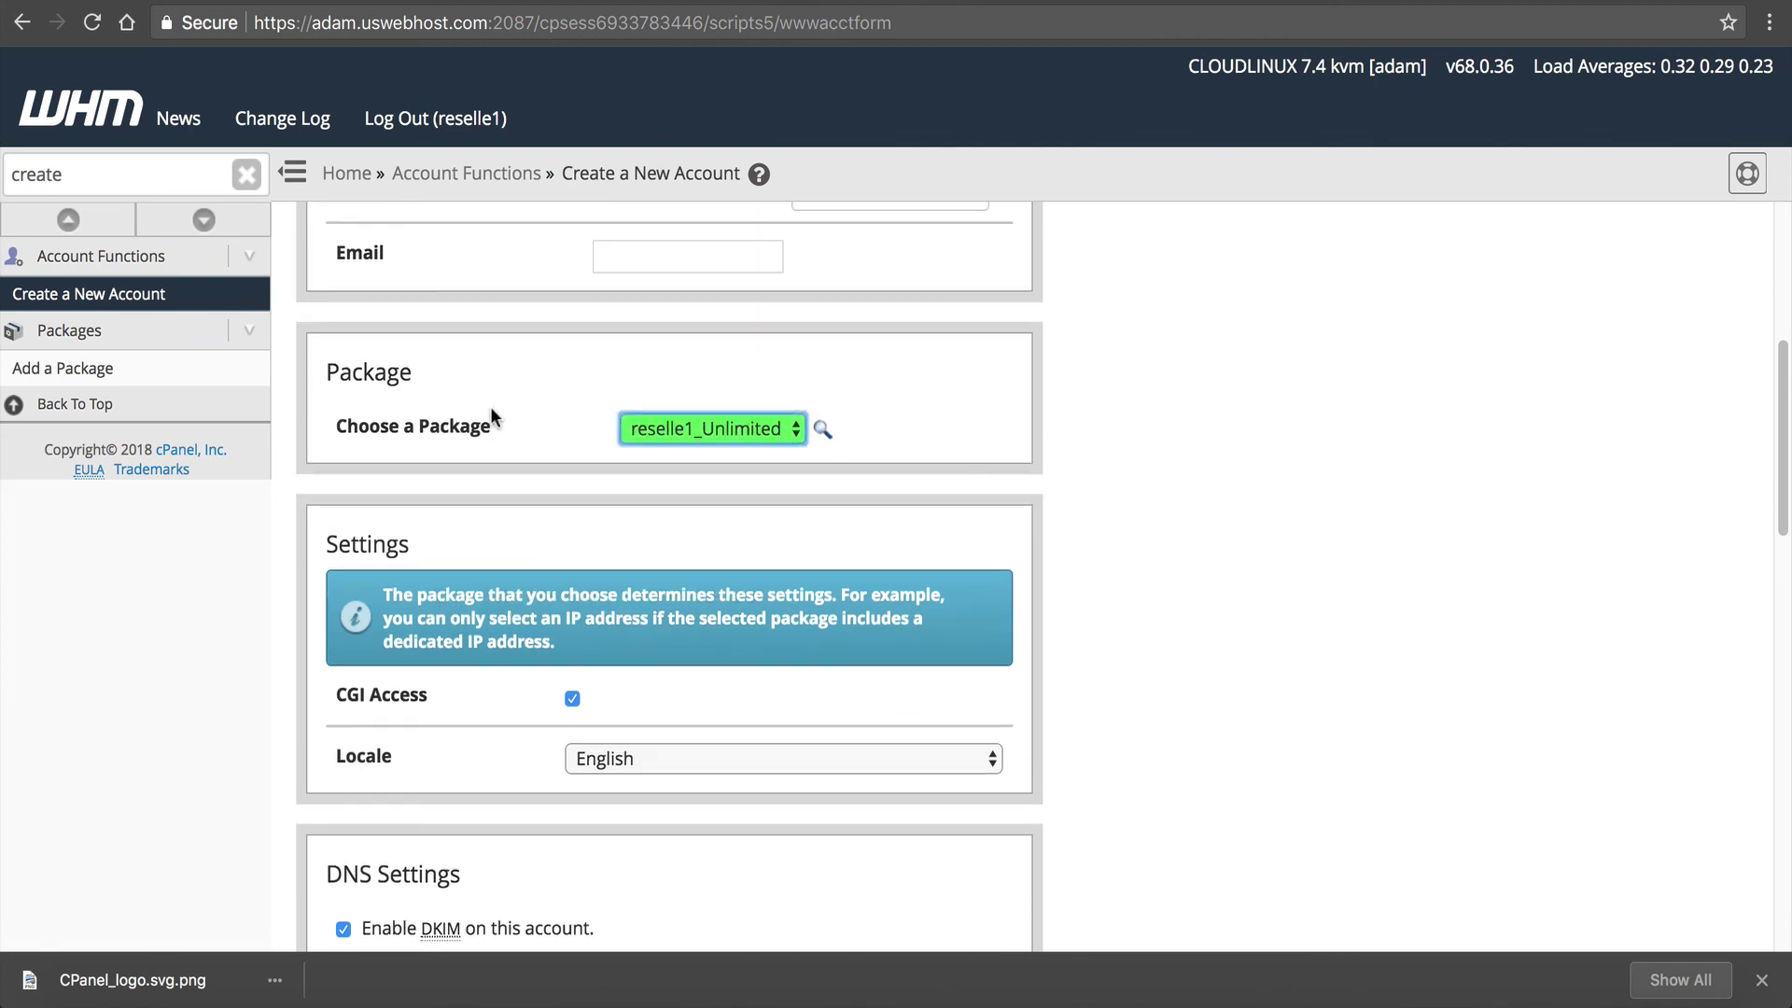
pyautogui.scroll(1, 500, 419)
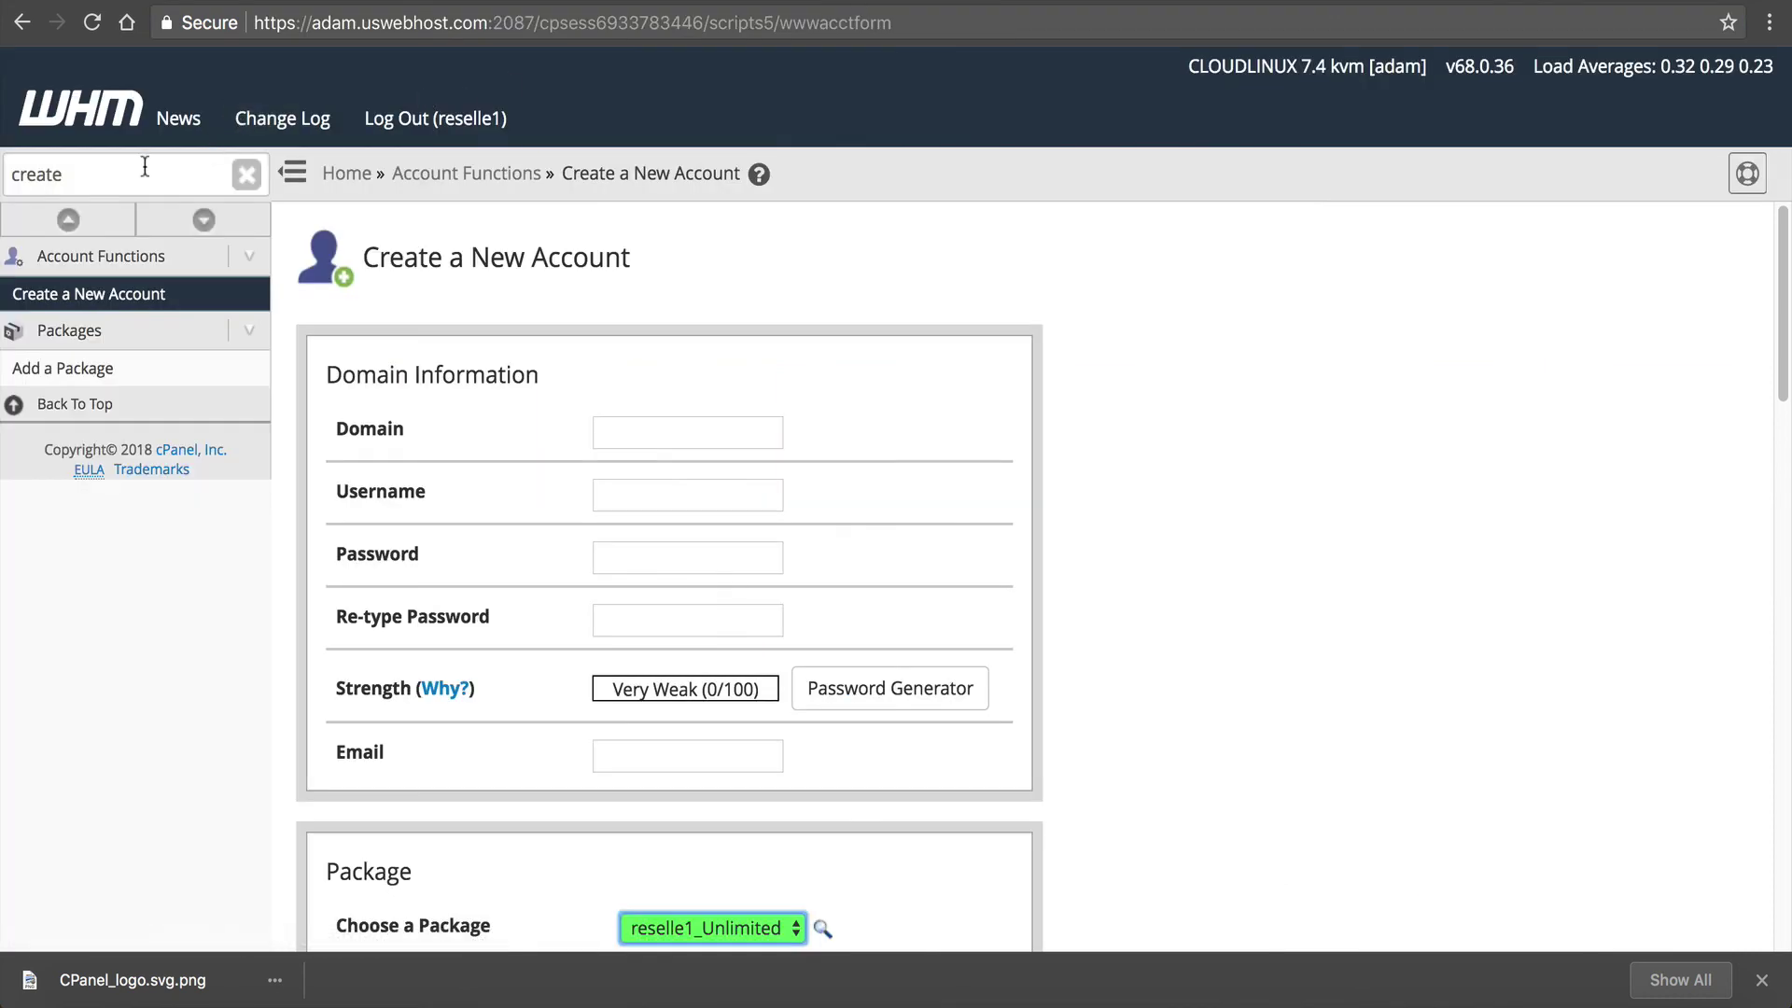
# Search the WHM sidebar for 'feat' and open Feature Manager.
pyautogui.click(144, 166)
pyautogui.write('eat')
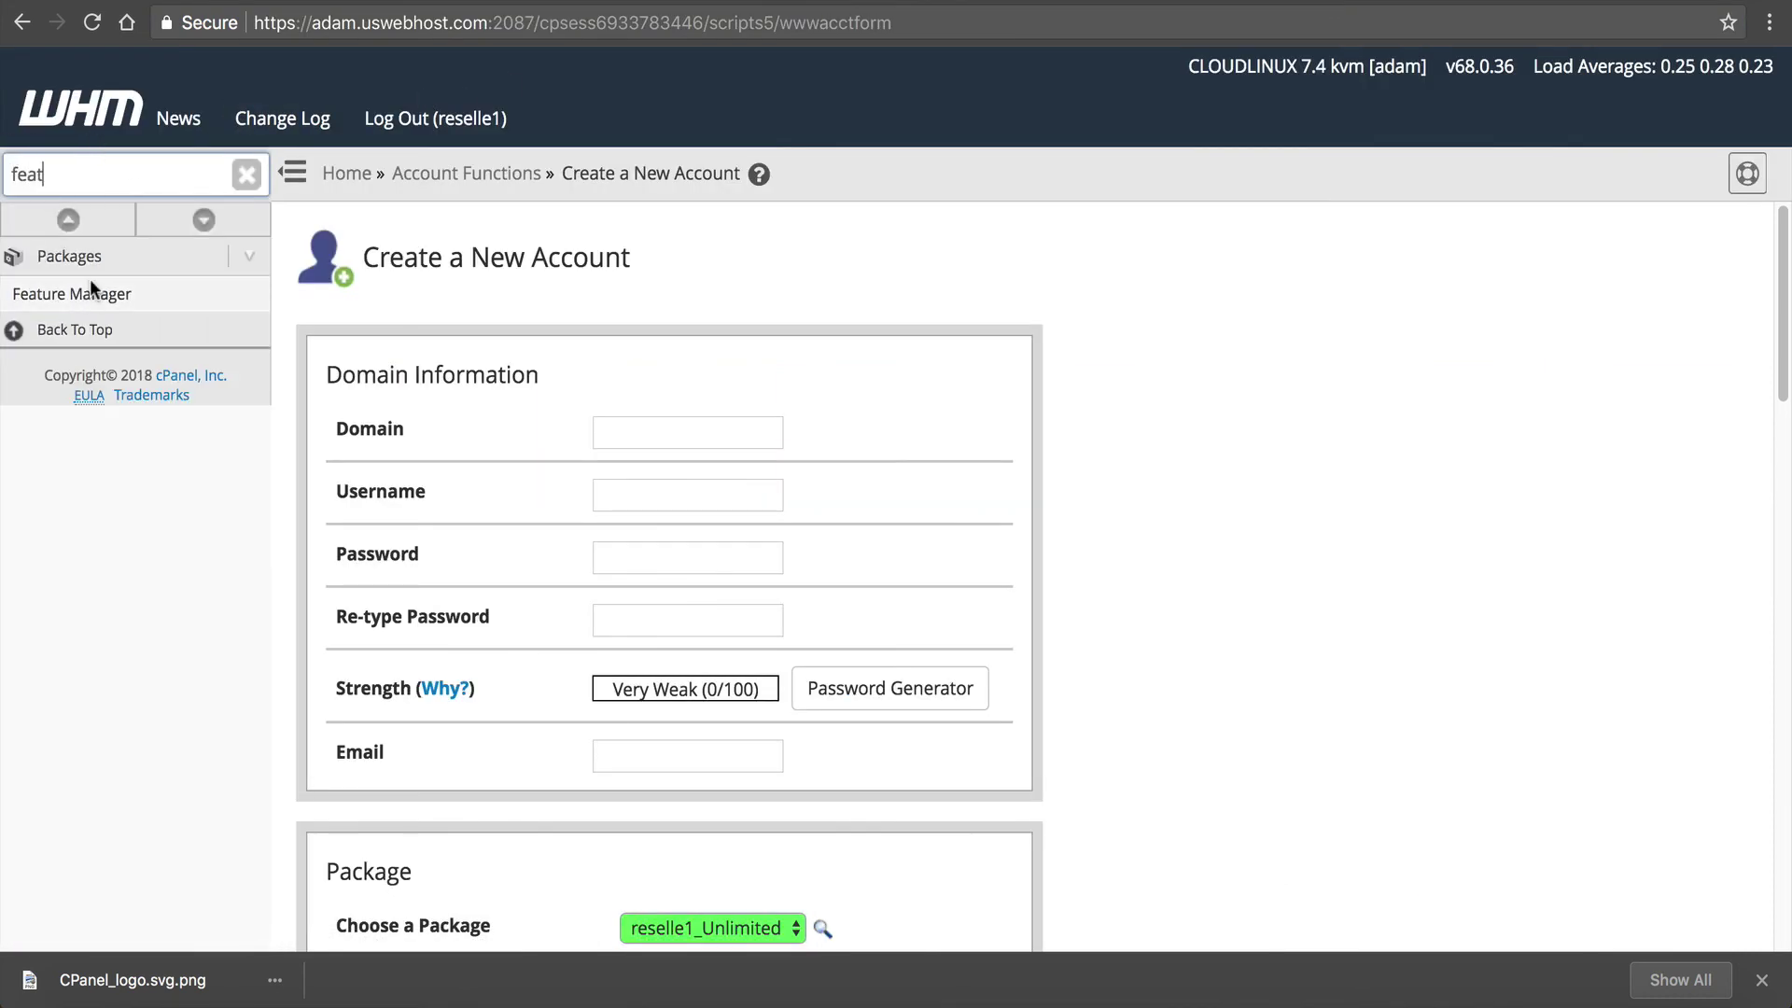
pyautogui.click(78, 293)
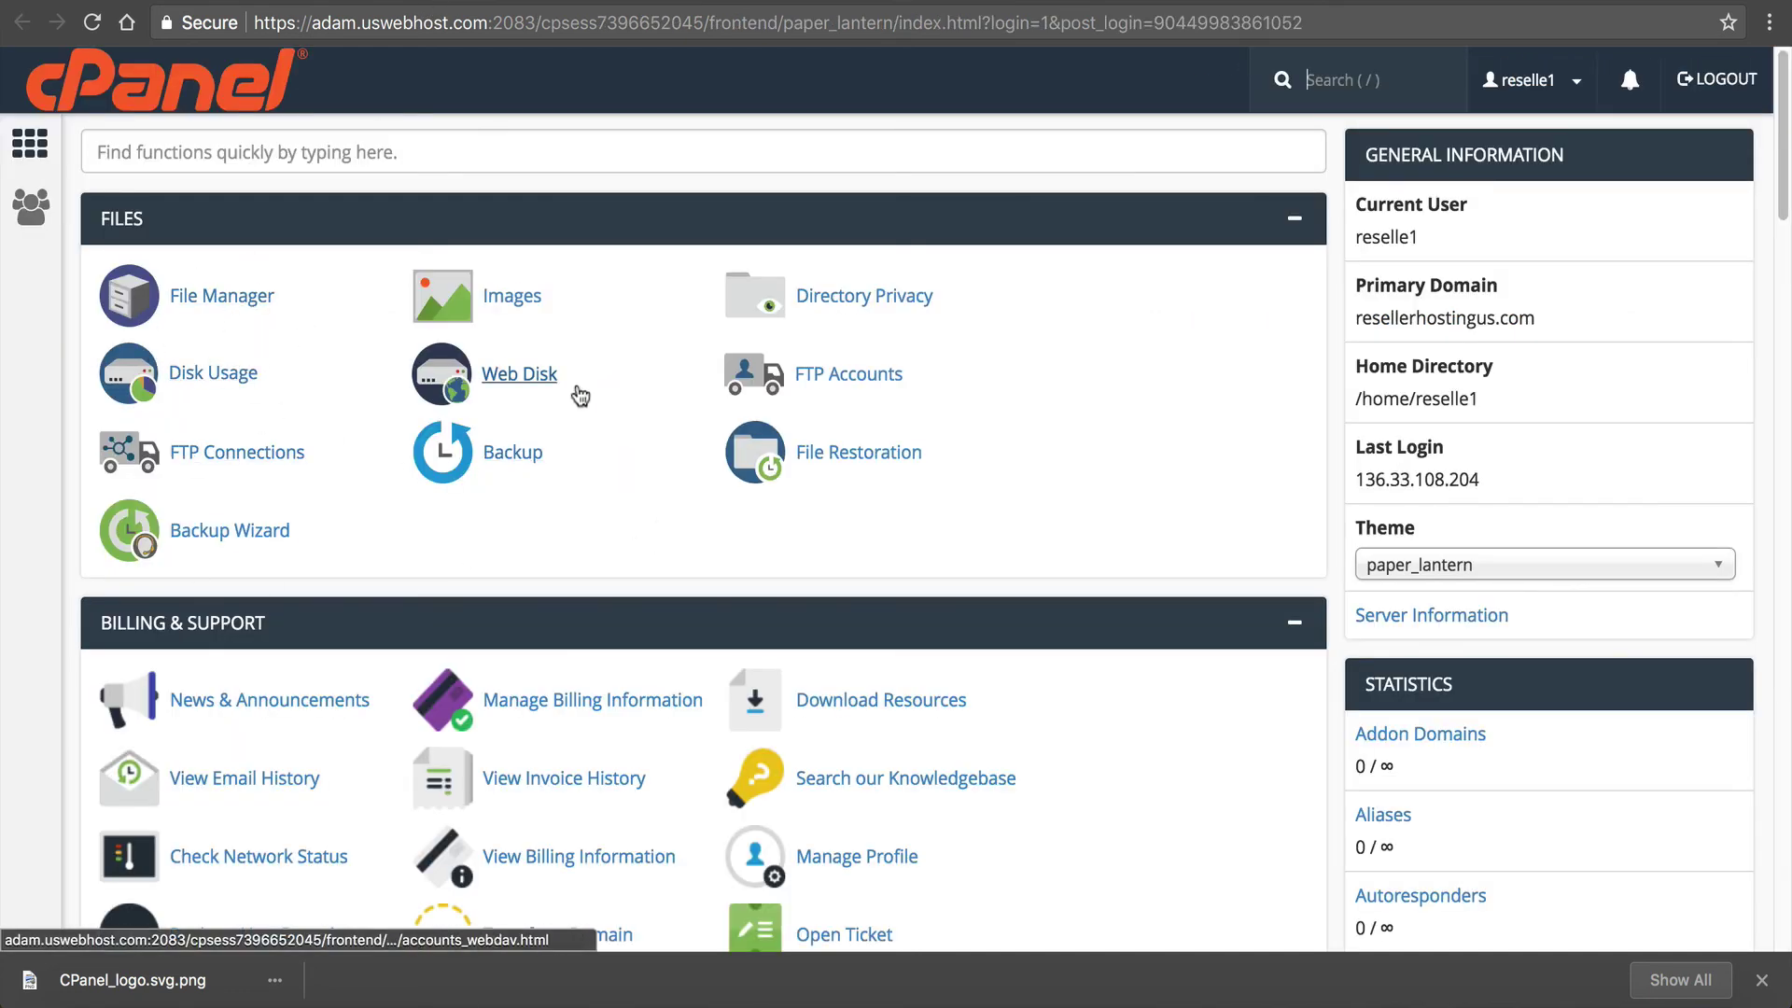
pyautogui.scroll(-3, 576, 413)
pyautogui.scroll(-6, 597, 517)
pyautogui.scroll(-4, 567, 546)
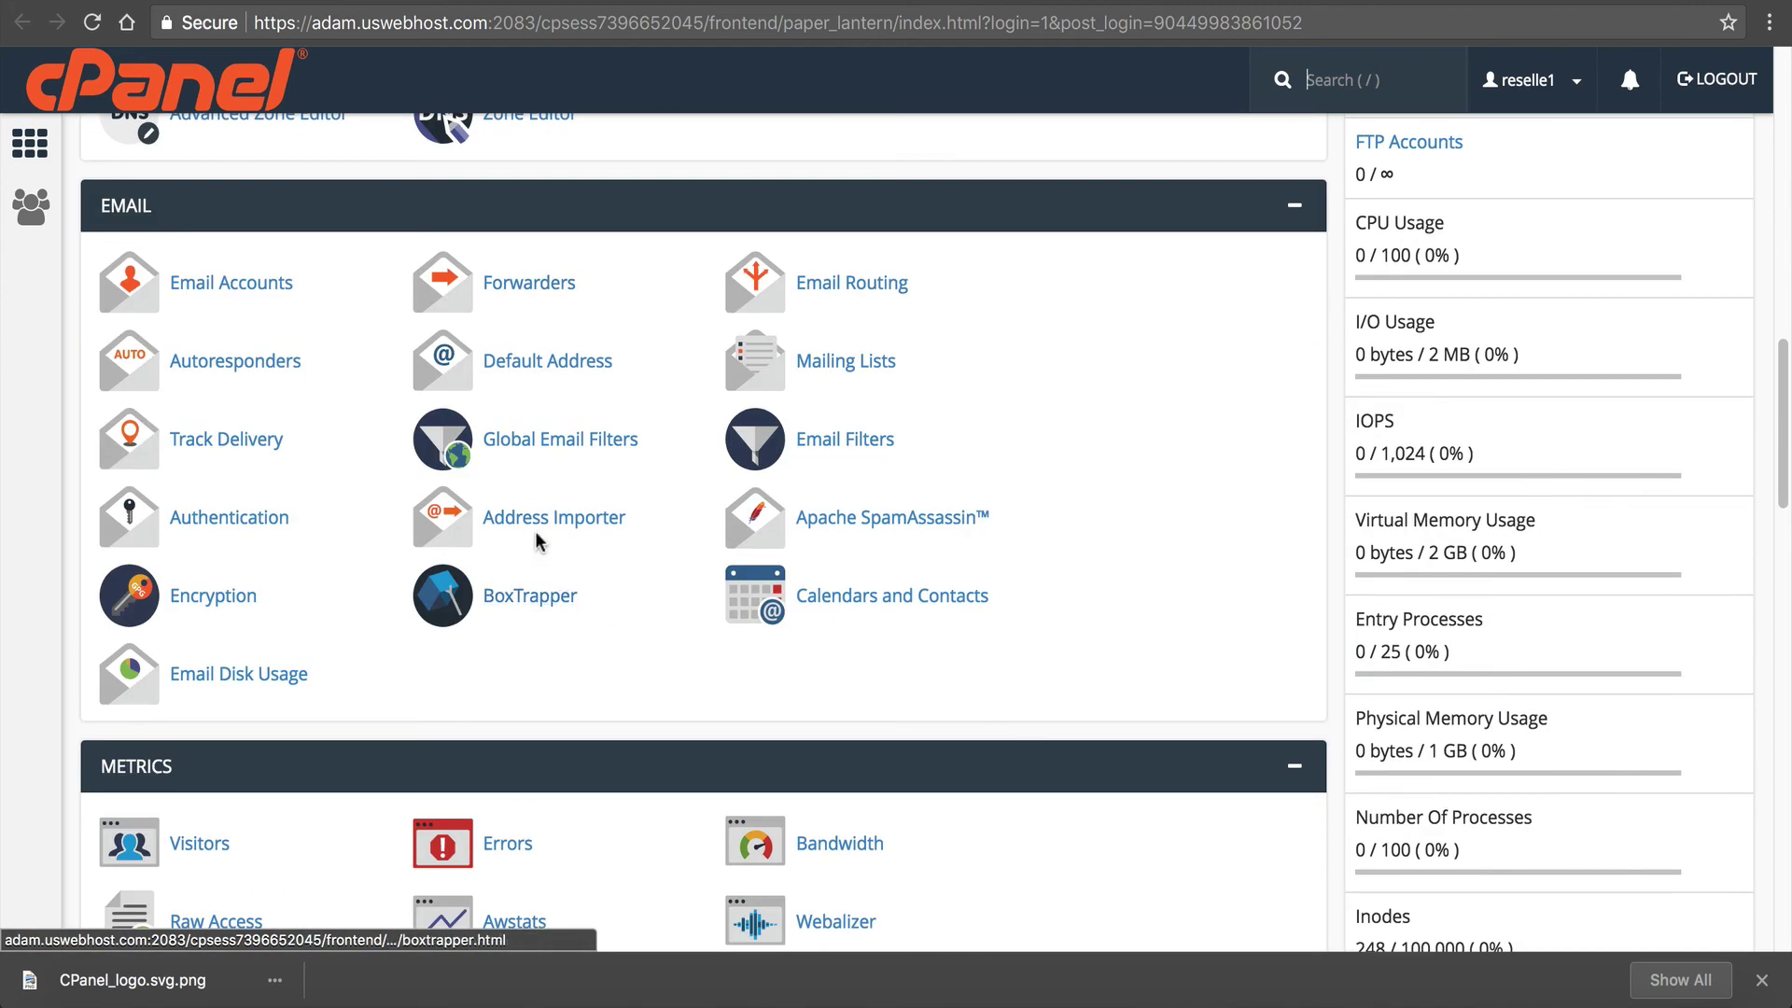
pyautogui.scroll(-2, 539, 504)
pyautogui.scroll(-3, 548, 470)
pyautogui.scroll(-1, 546, 455)
pyautogui.scroll(-2, 420, 379)
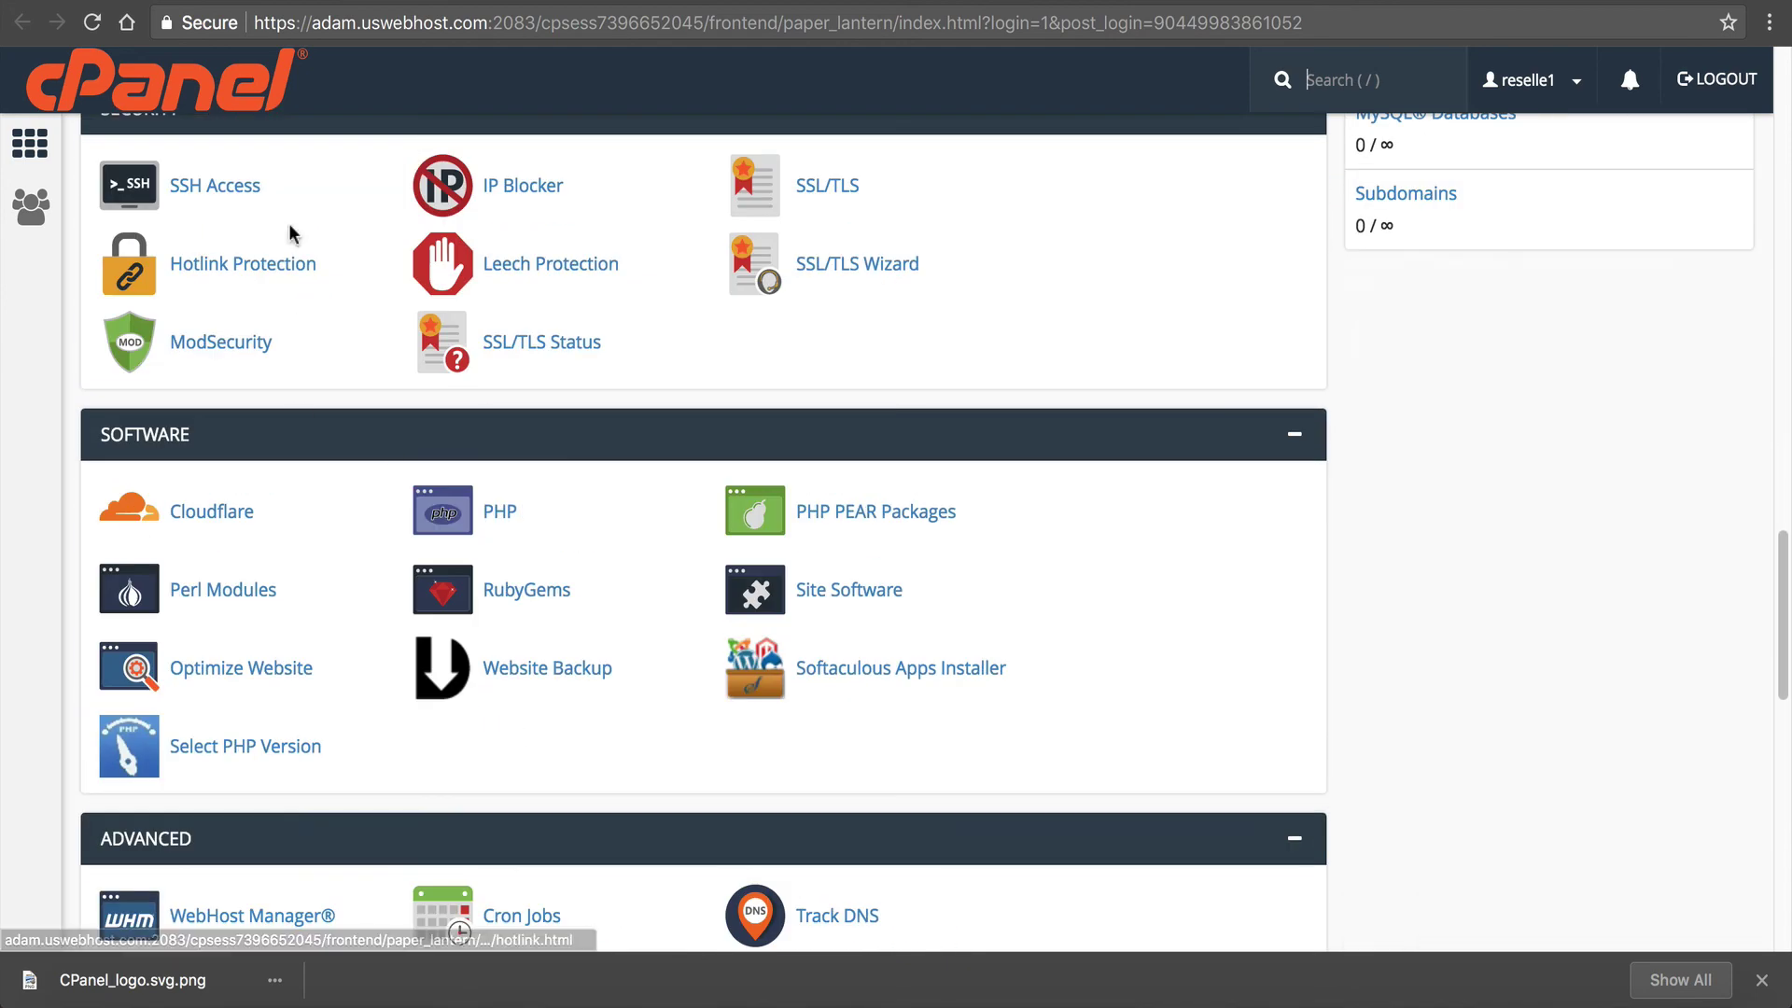
pyautogui.scroll(-5, 469, 687)
pyautogui.scroll(-4, 477, 688)
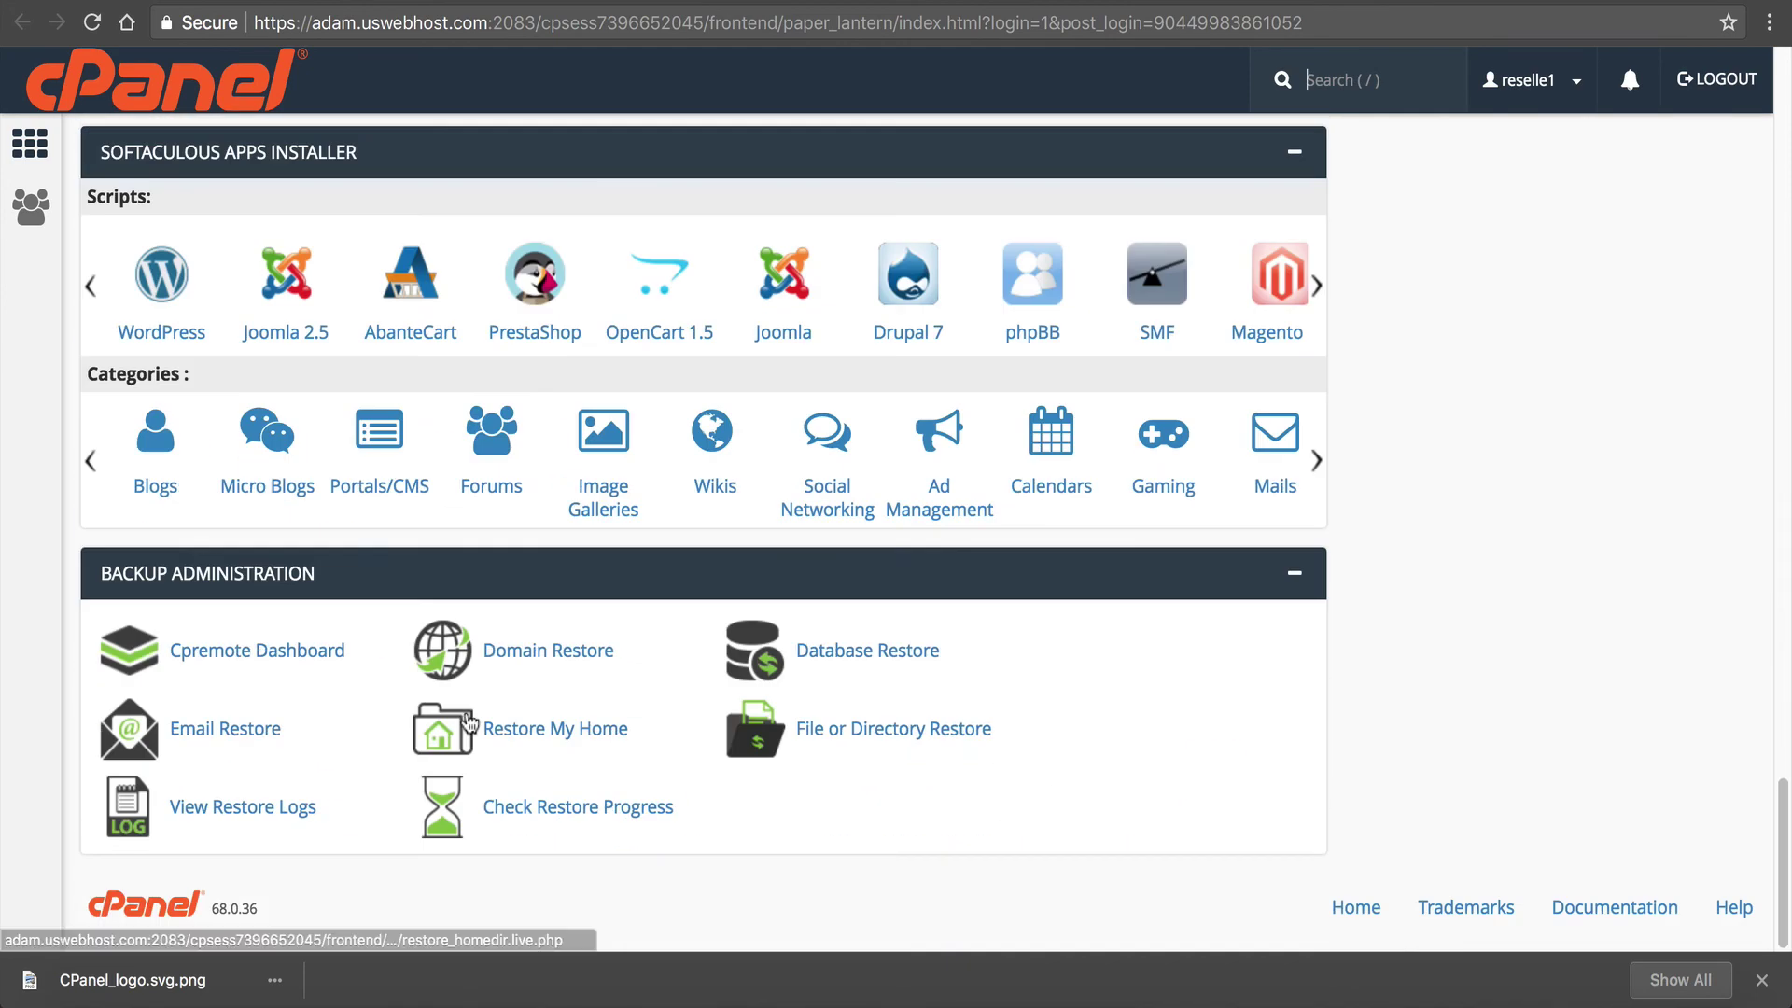
pyautogui.scroll(4, 491, 721)
pyautogui.scroll(5, 706, 724)
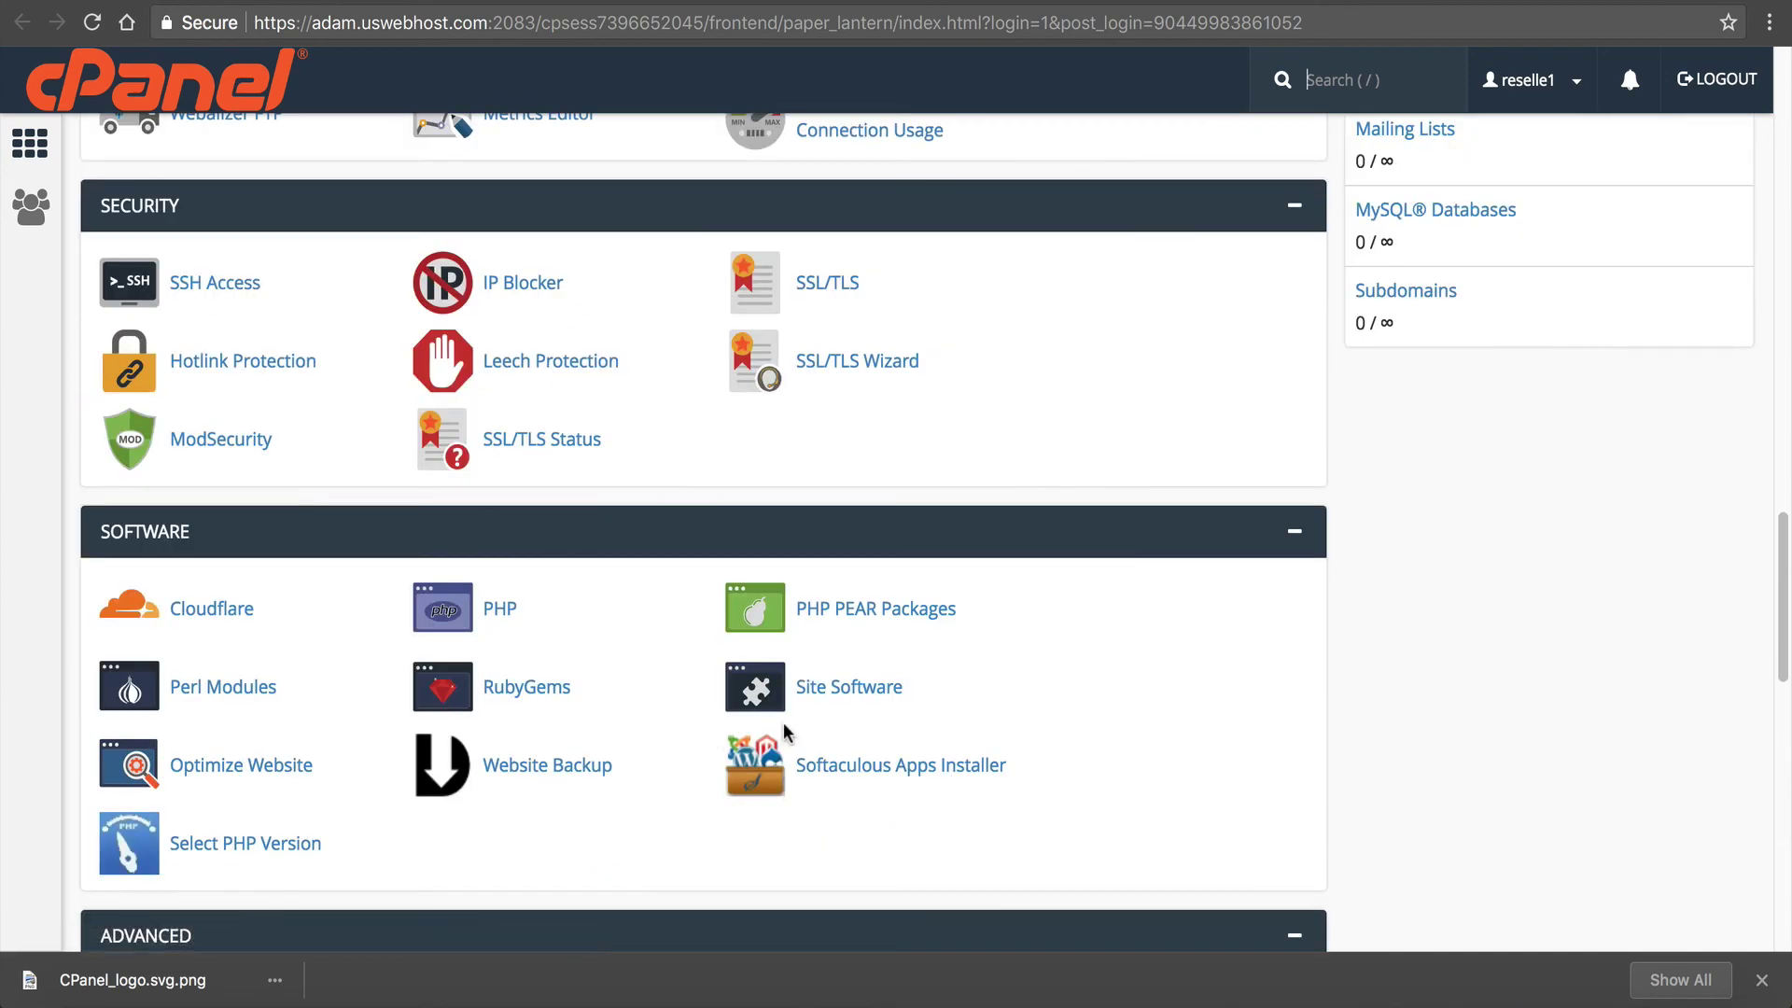
pyautogui.scroll(3, 785, 720)
pyautogui.scroll(2, 785, 721)
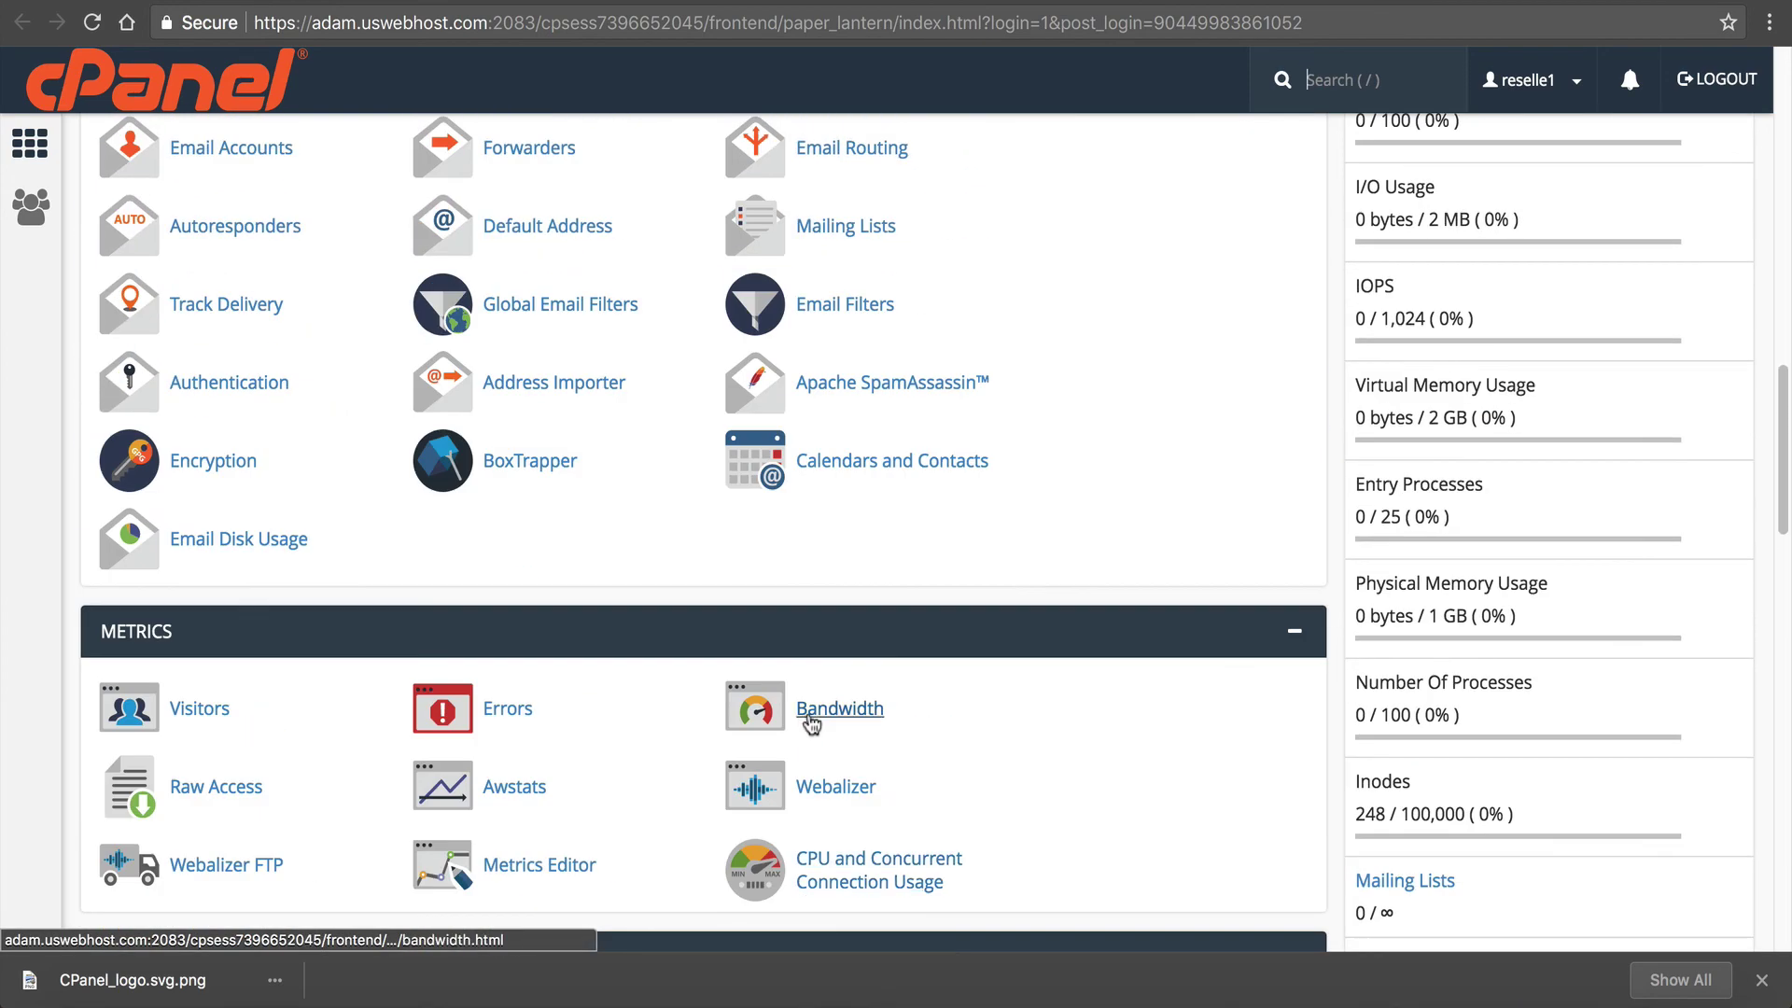
pyautogui.scroll(2, 800, 713)
pyautogui.scroll(1, 799, 639)
pyautogui.scroll(3, 798, 640)
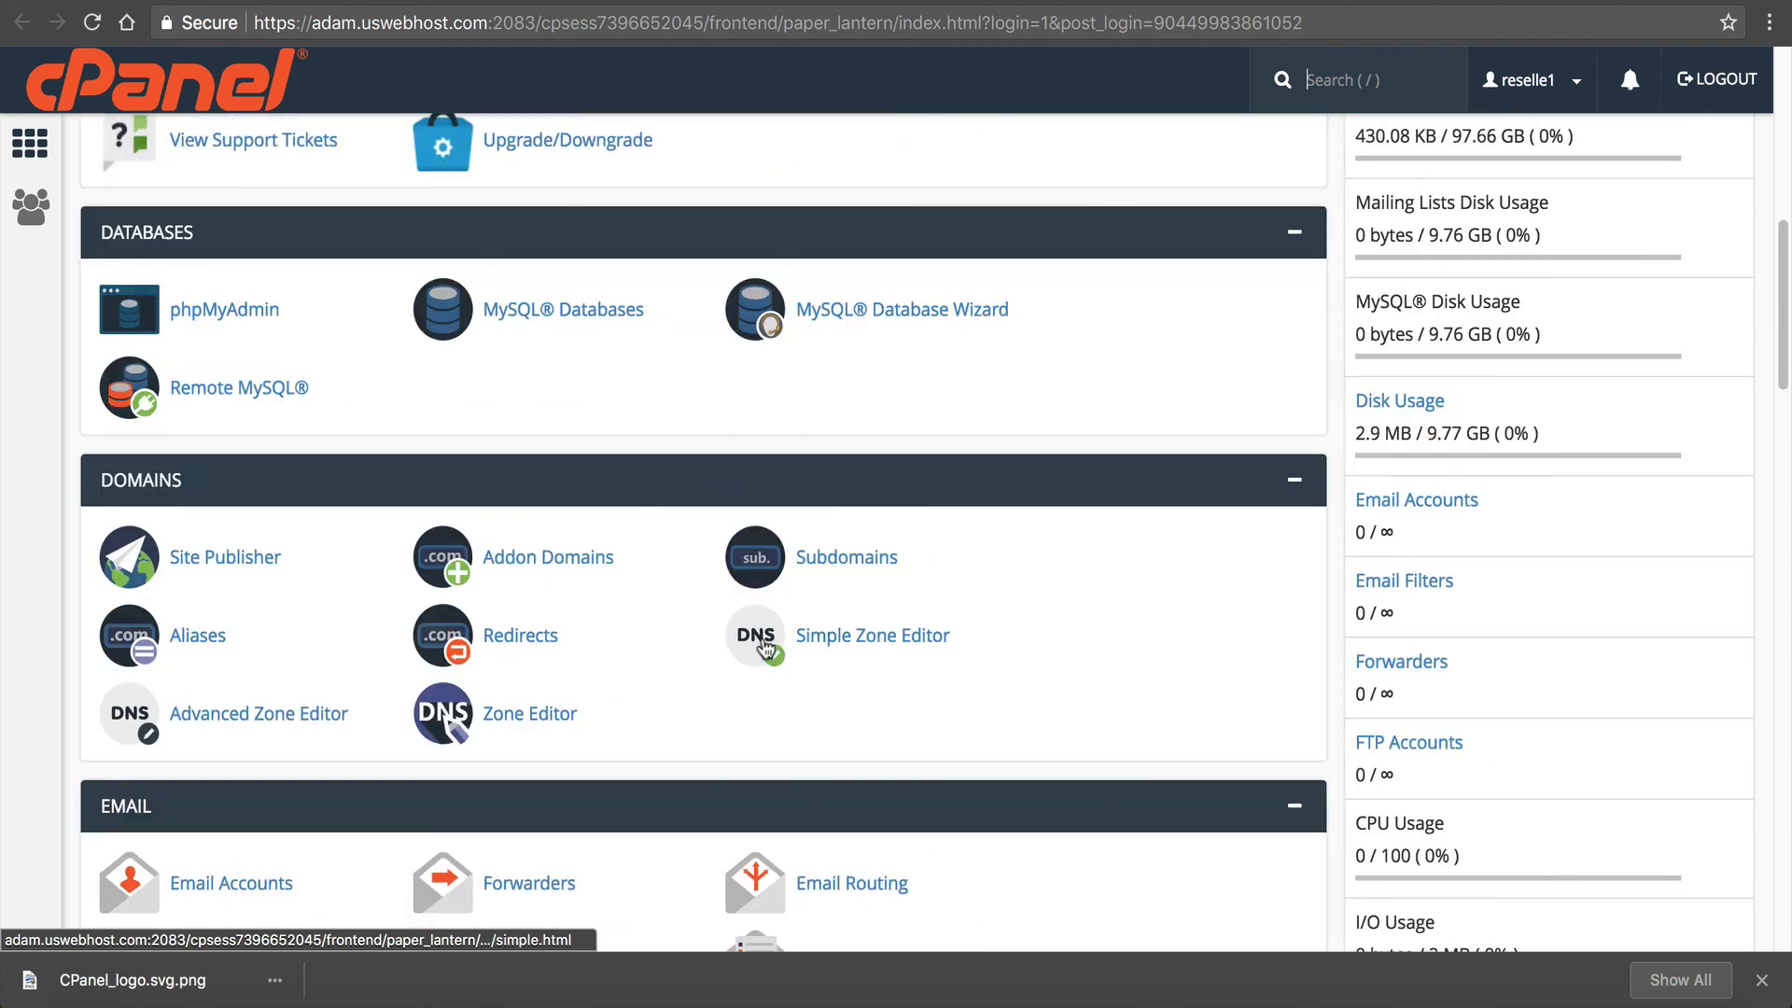
pyautogui.scroll(1, 749, 653)
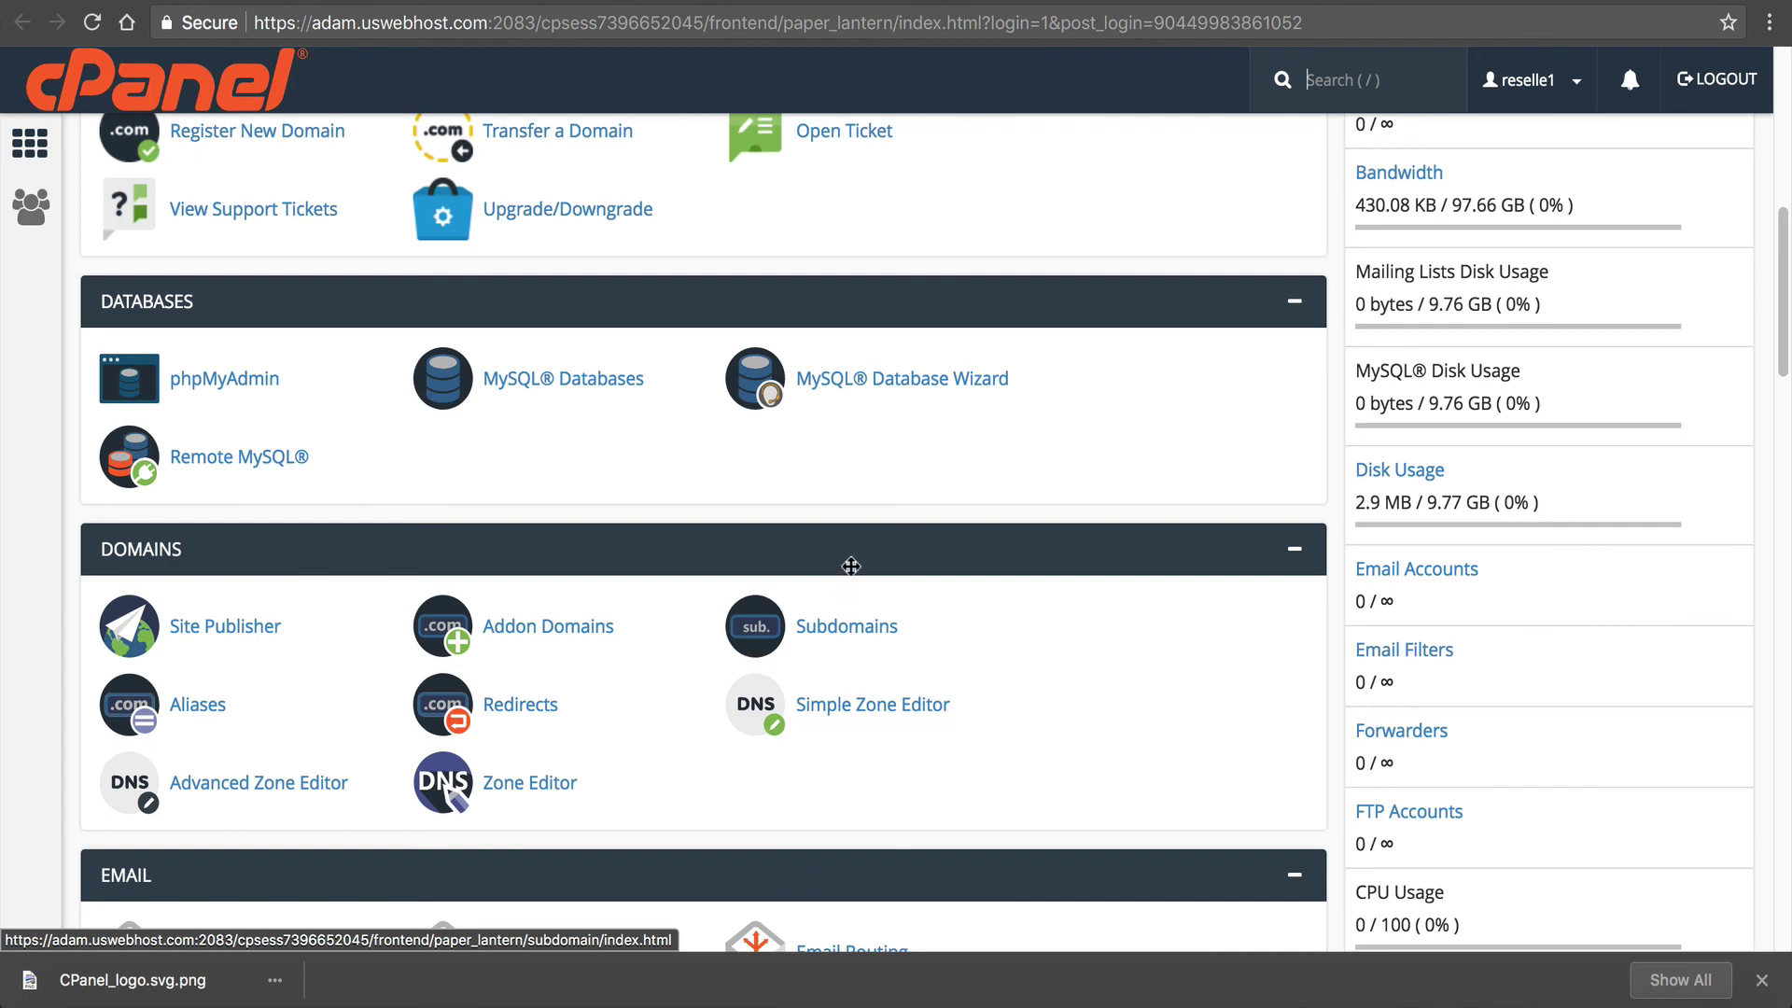
# Add a new feature list named Basic in Feature Manager.
pyautogui.press('/')
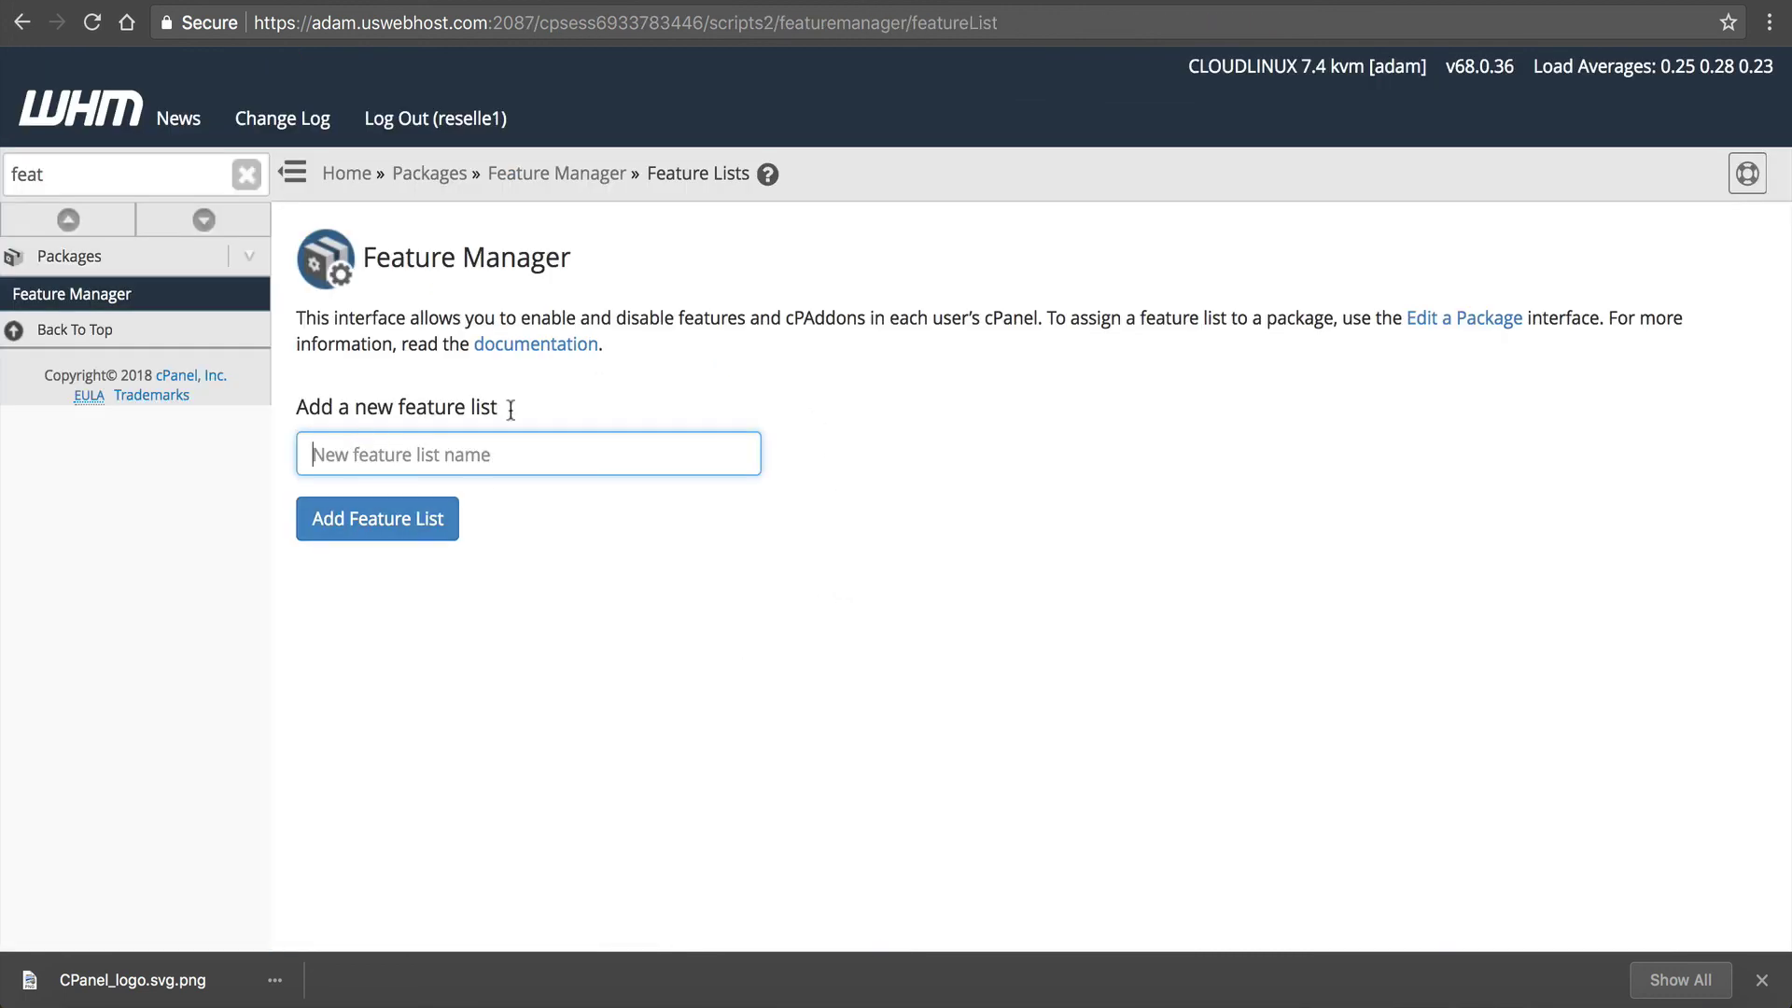
pyautogui.write('Basic')
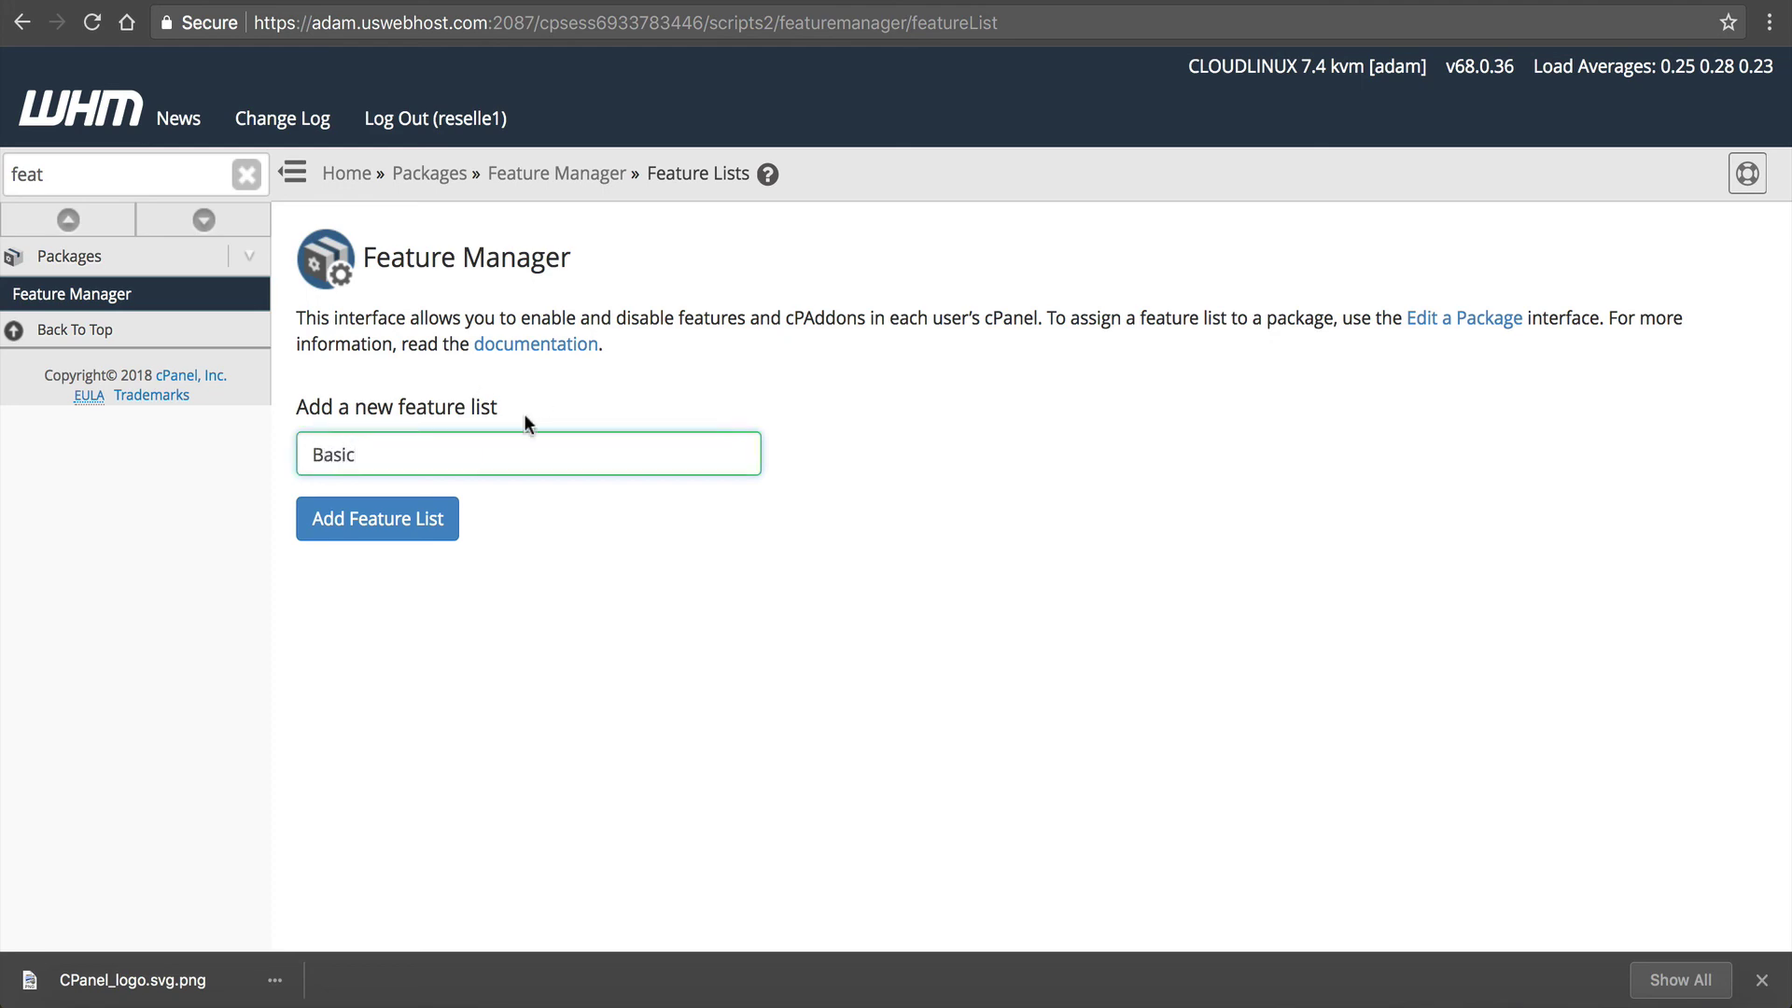
pyautogui.click(376, 533)
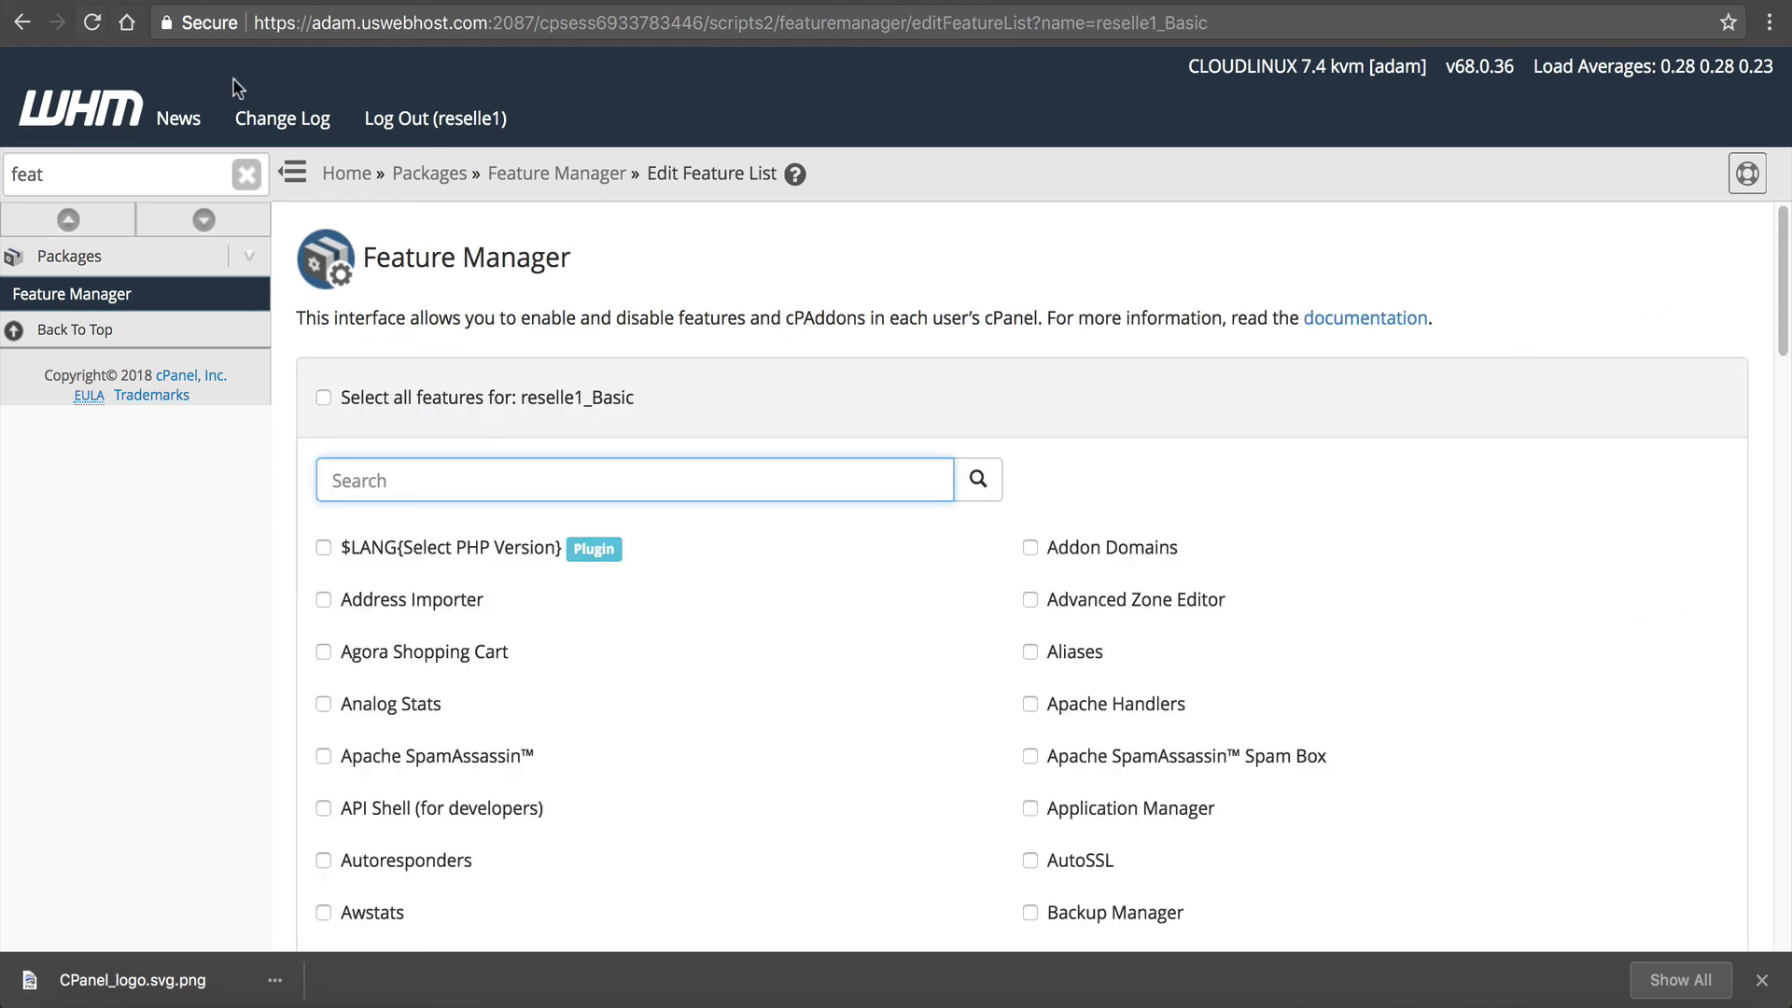
pyautogui.scroll(-10, 518, 622)
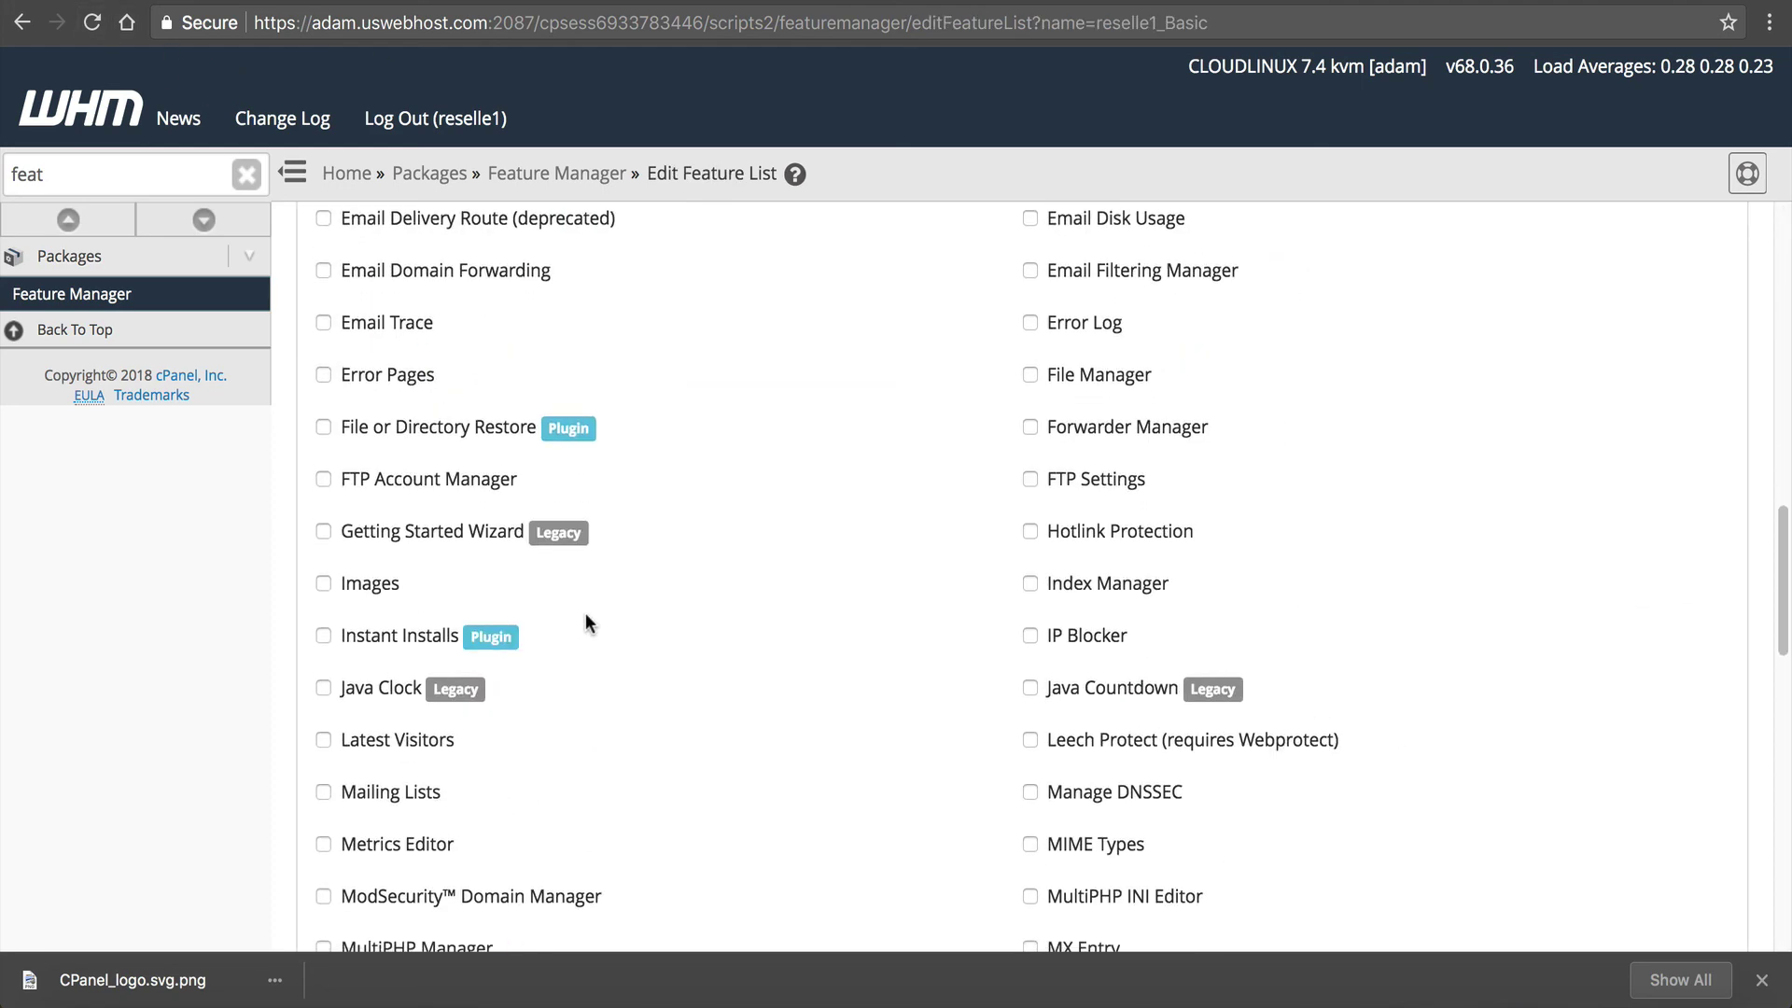
pyautogui.scroll(-5, 587, 622)
pyautogui.scroll(-4, 596, 612)
pyautogui.scroll(-2, 601, 625)
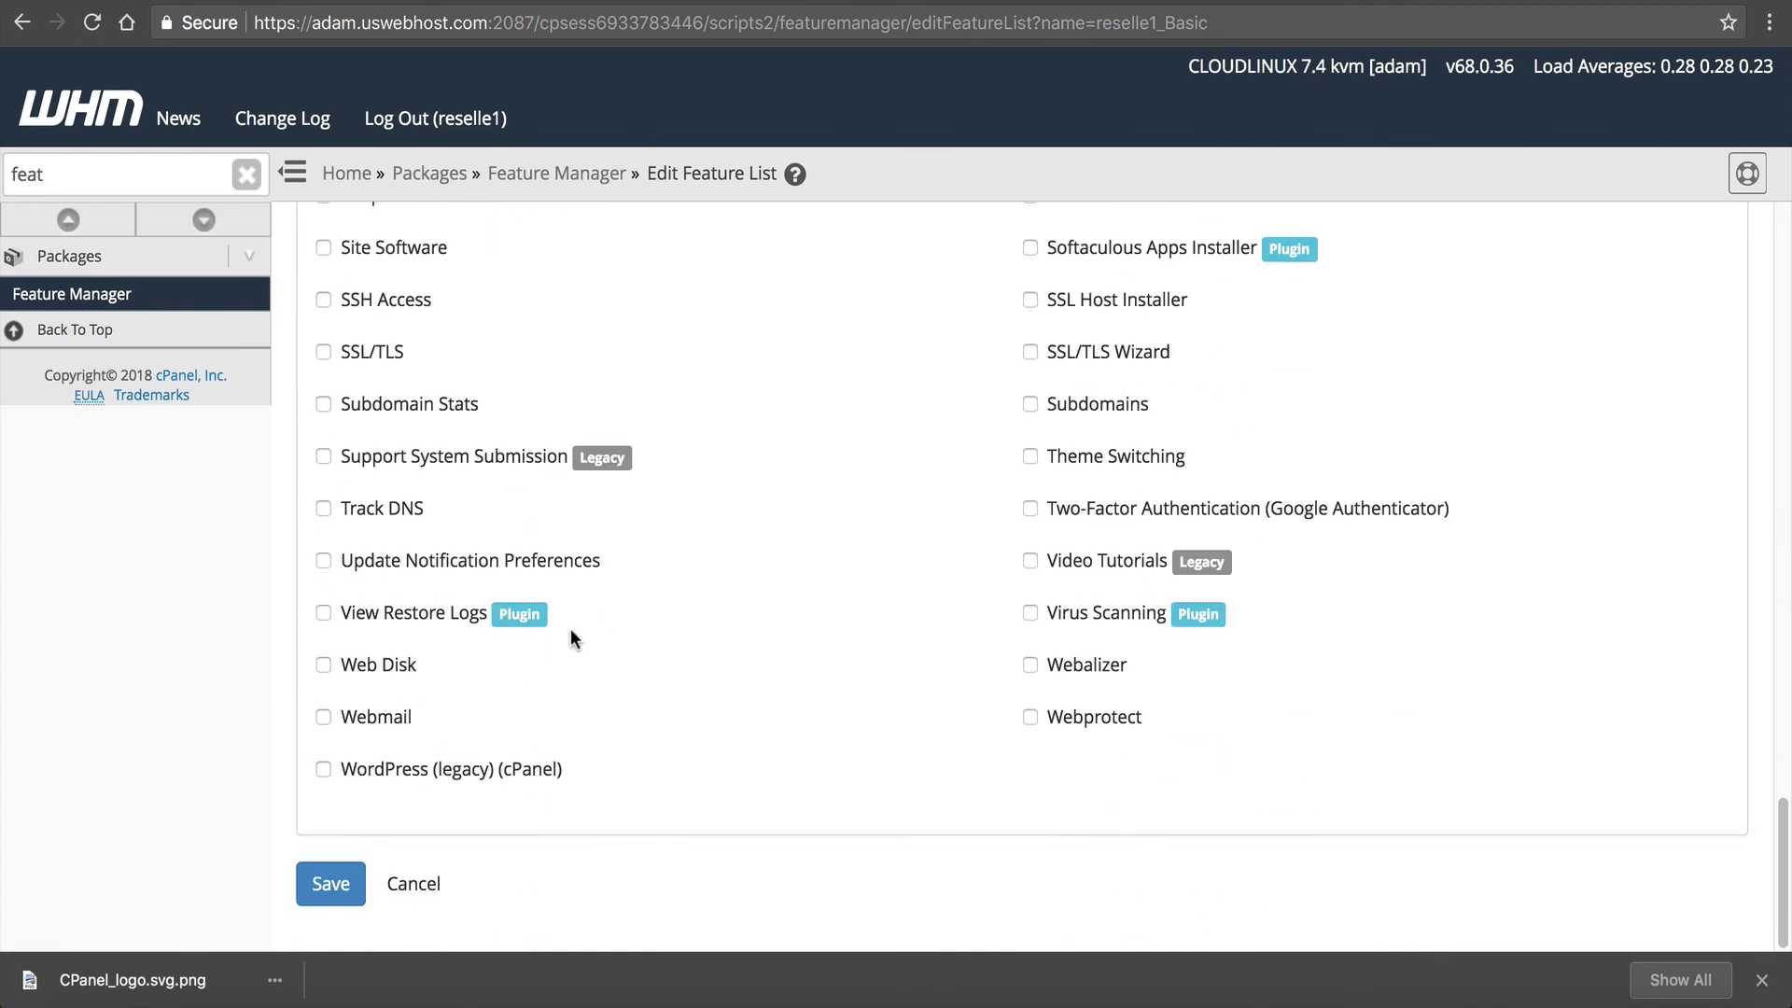
pyautogui.scroll(3, 546, 634)
pyautogui.scroll(10, 511, 624)
pyautogui.scroll(8, 500, 621)
pyautogui.scroll(2, 500, 621)
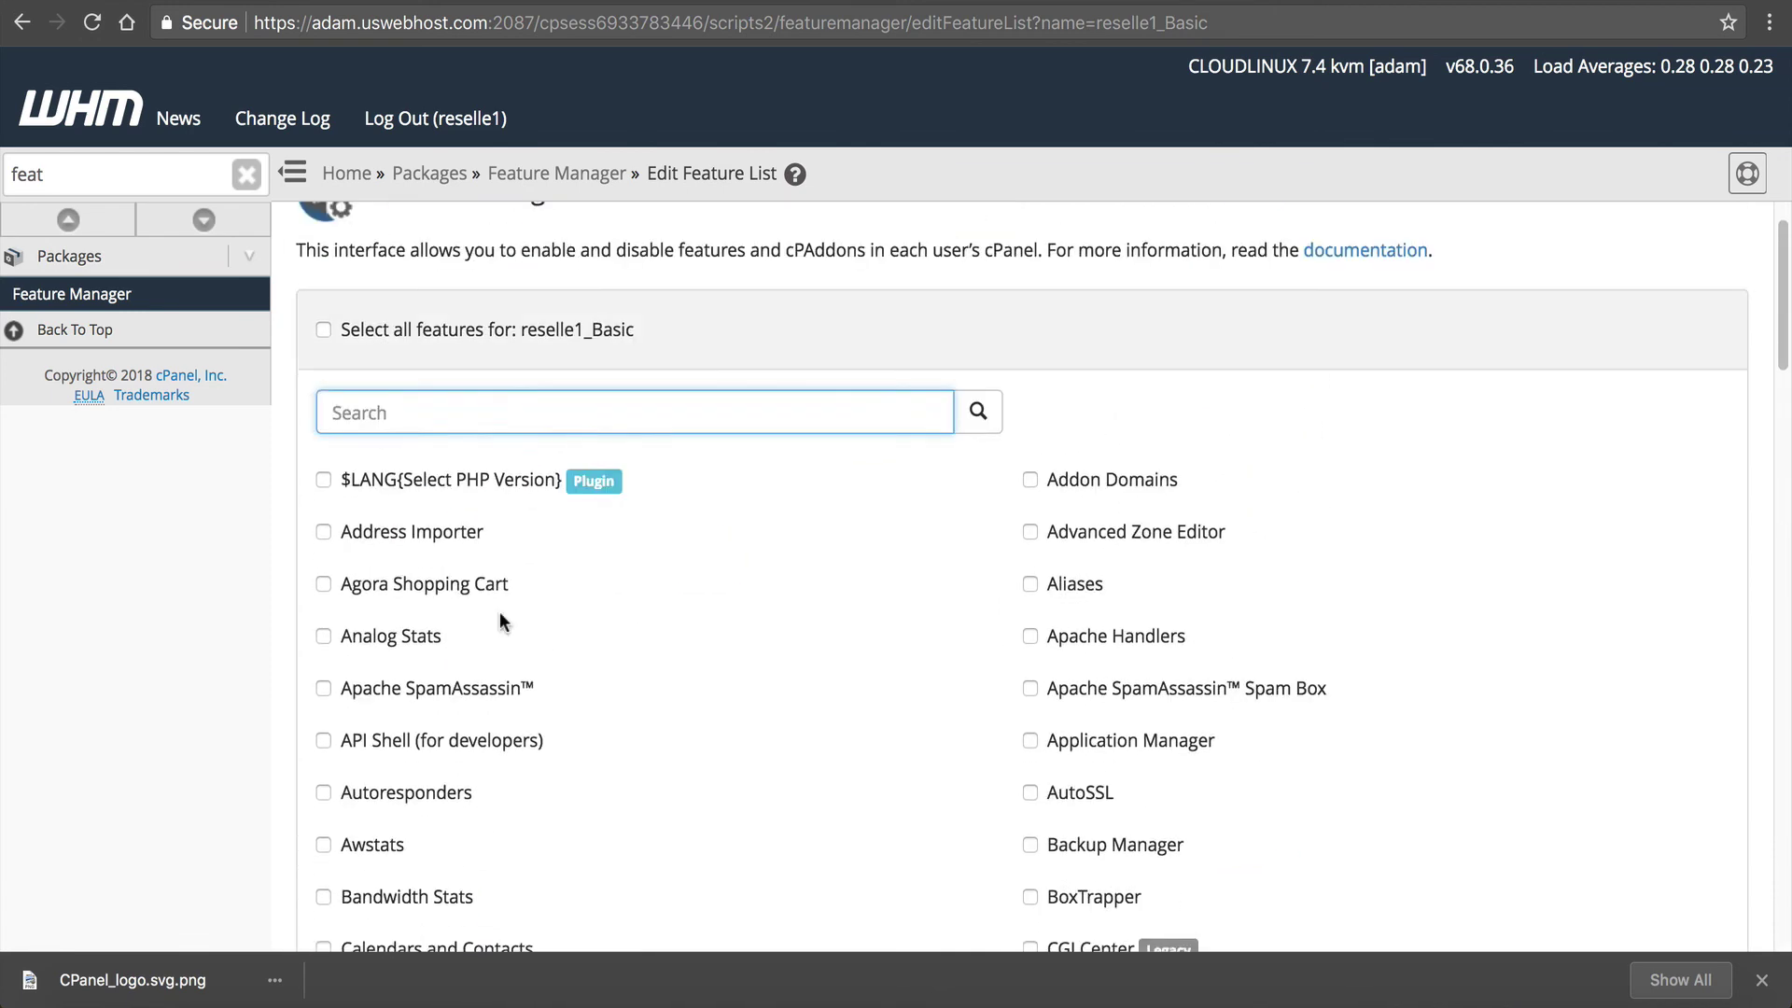
pyautogui.scroll(1, 500, 621)
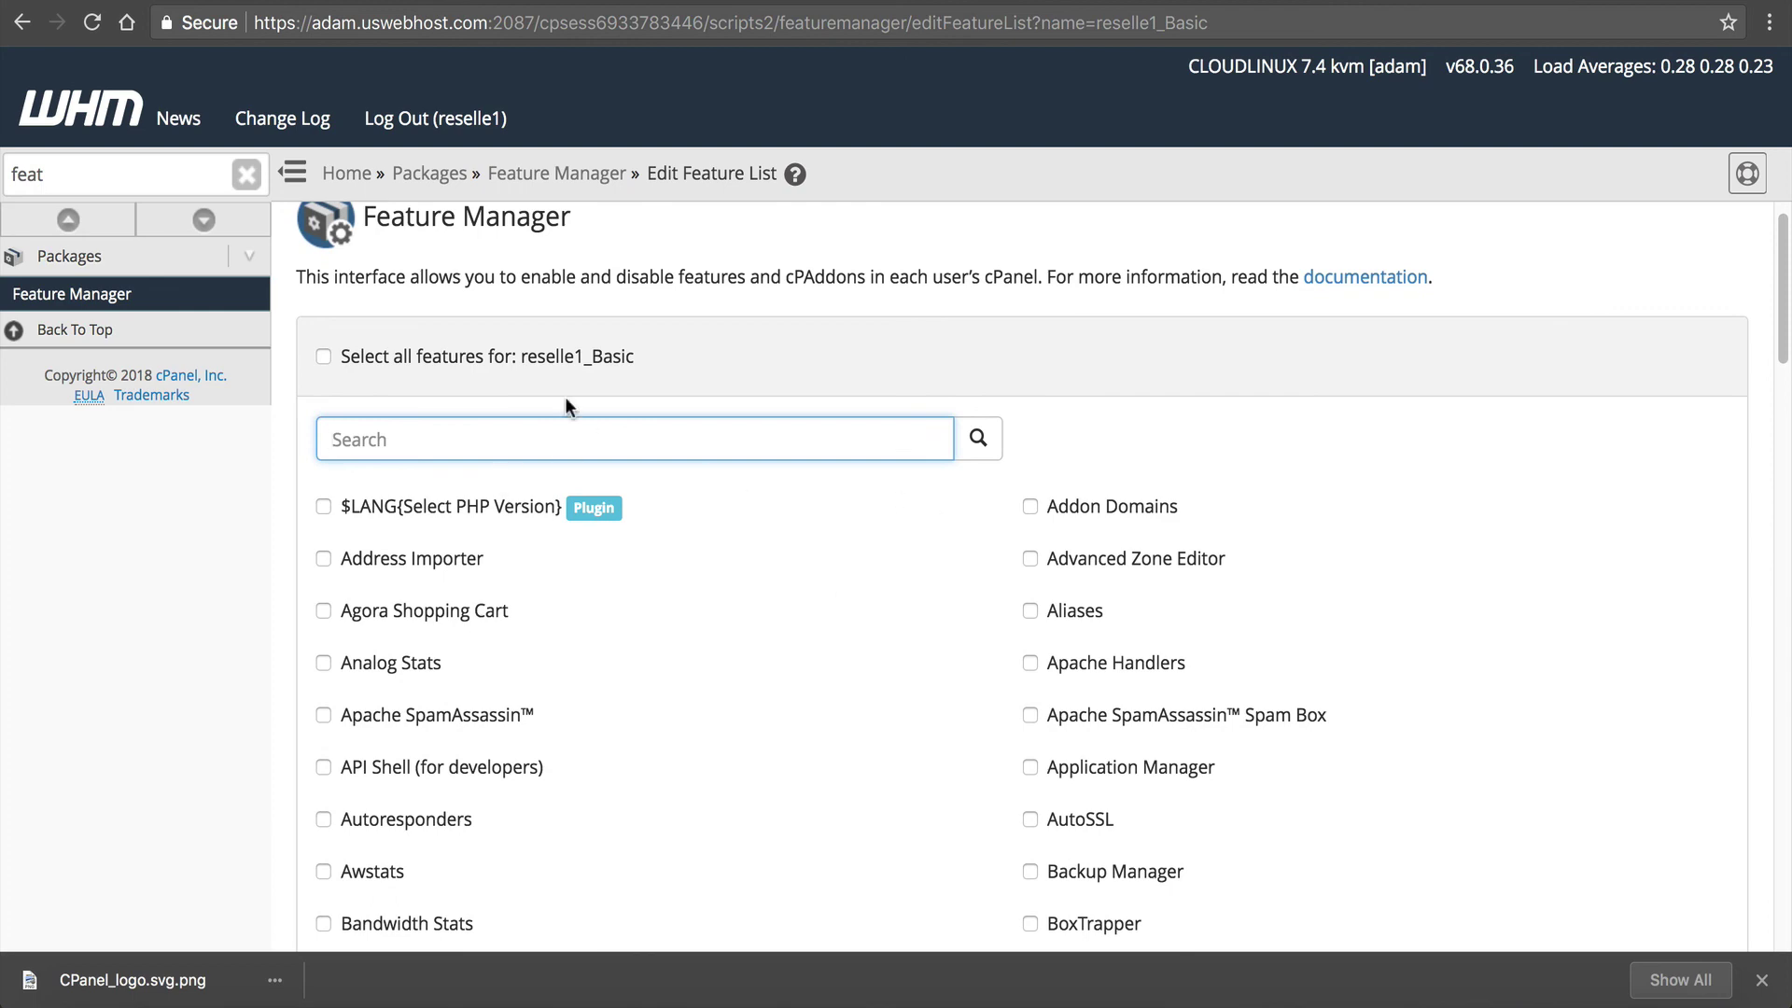
# Tick every feature in reselle1_Basic, then untick CloudFlare, Webmail and AutoSSL.
pyautogui.click(403, 361)
pyautogui.scroll(-3, 1051, 645)
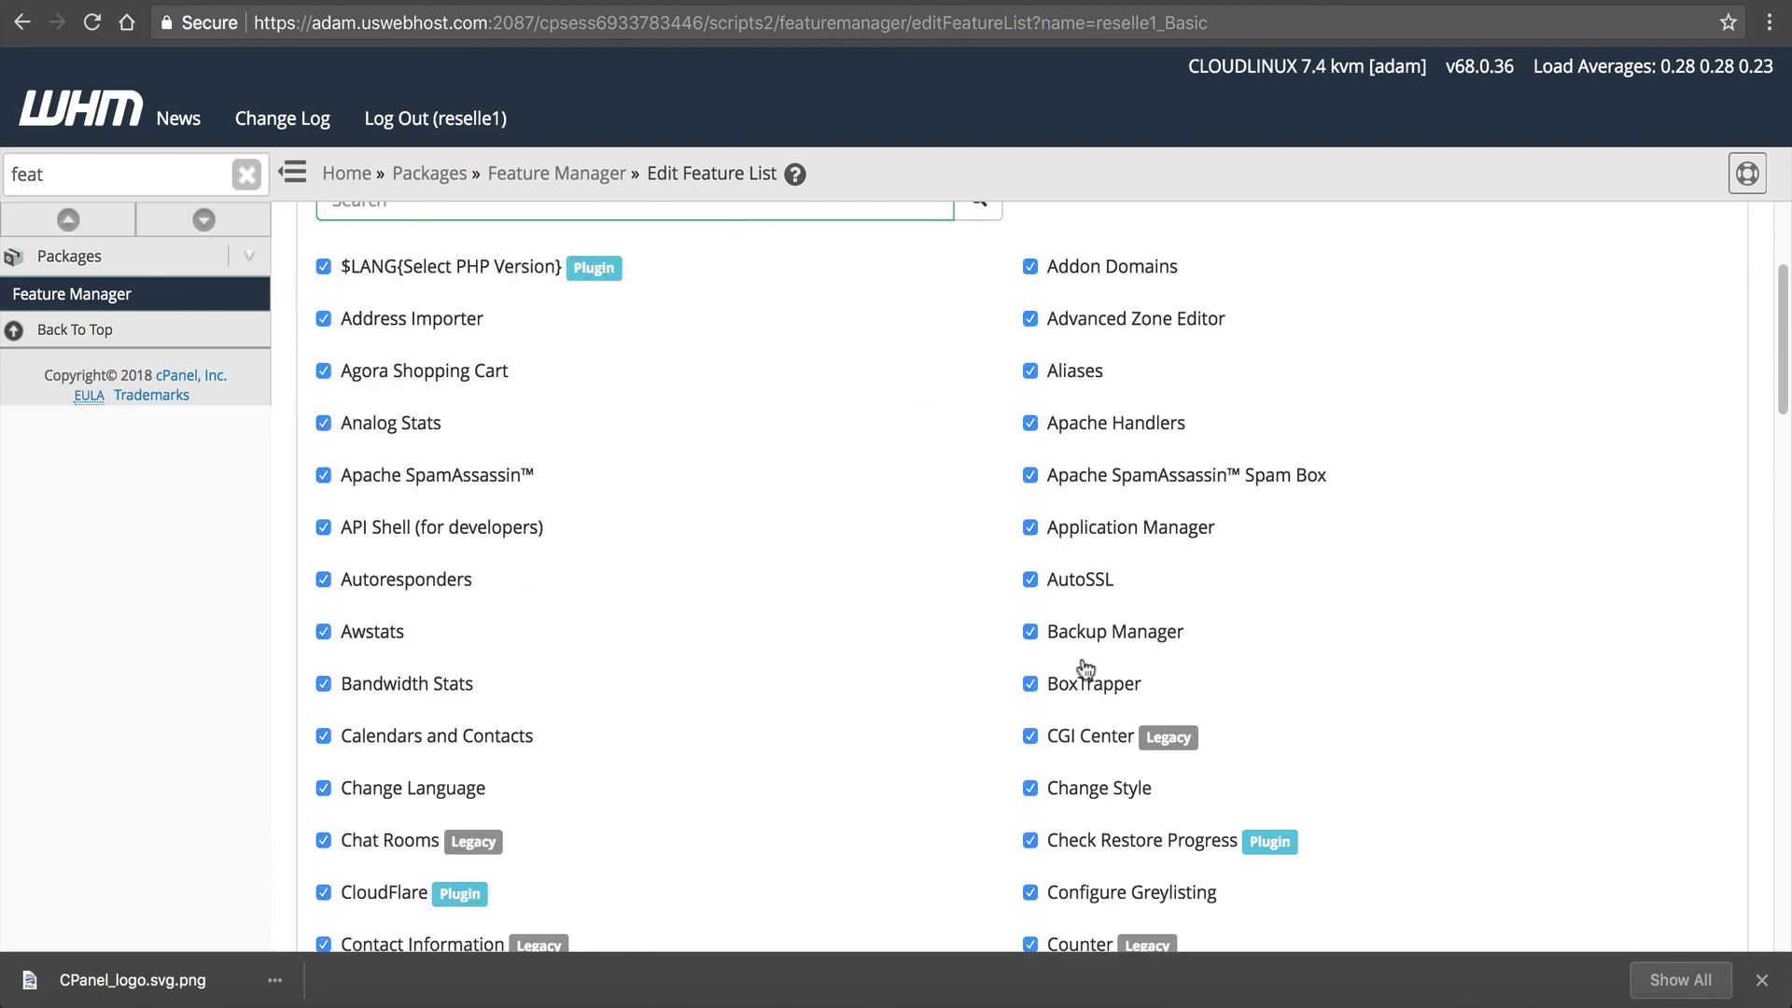
pyautogui.scroll(-5, 978, 566)
pyautogui.click(361, 530)
pyautogui.scroll(-2, 337, 616)
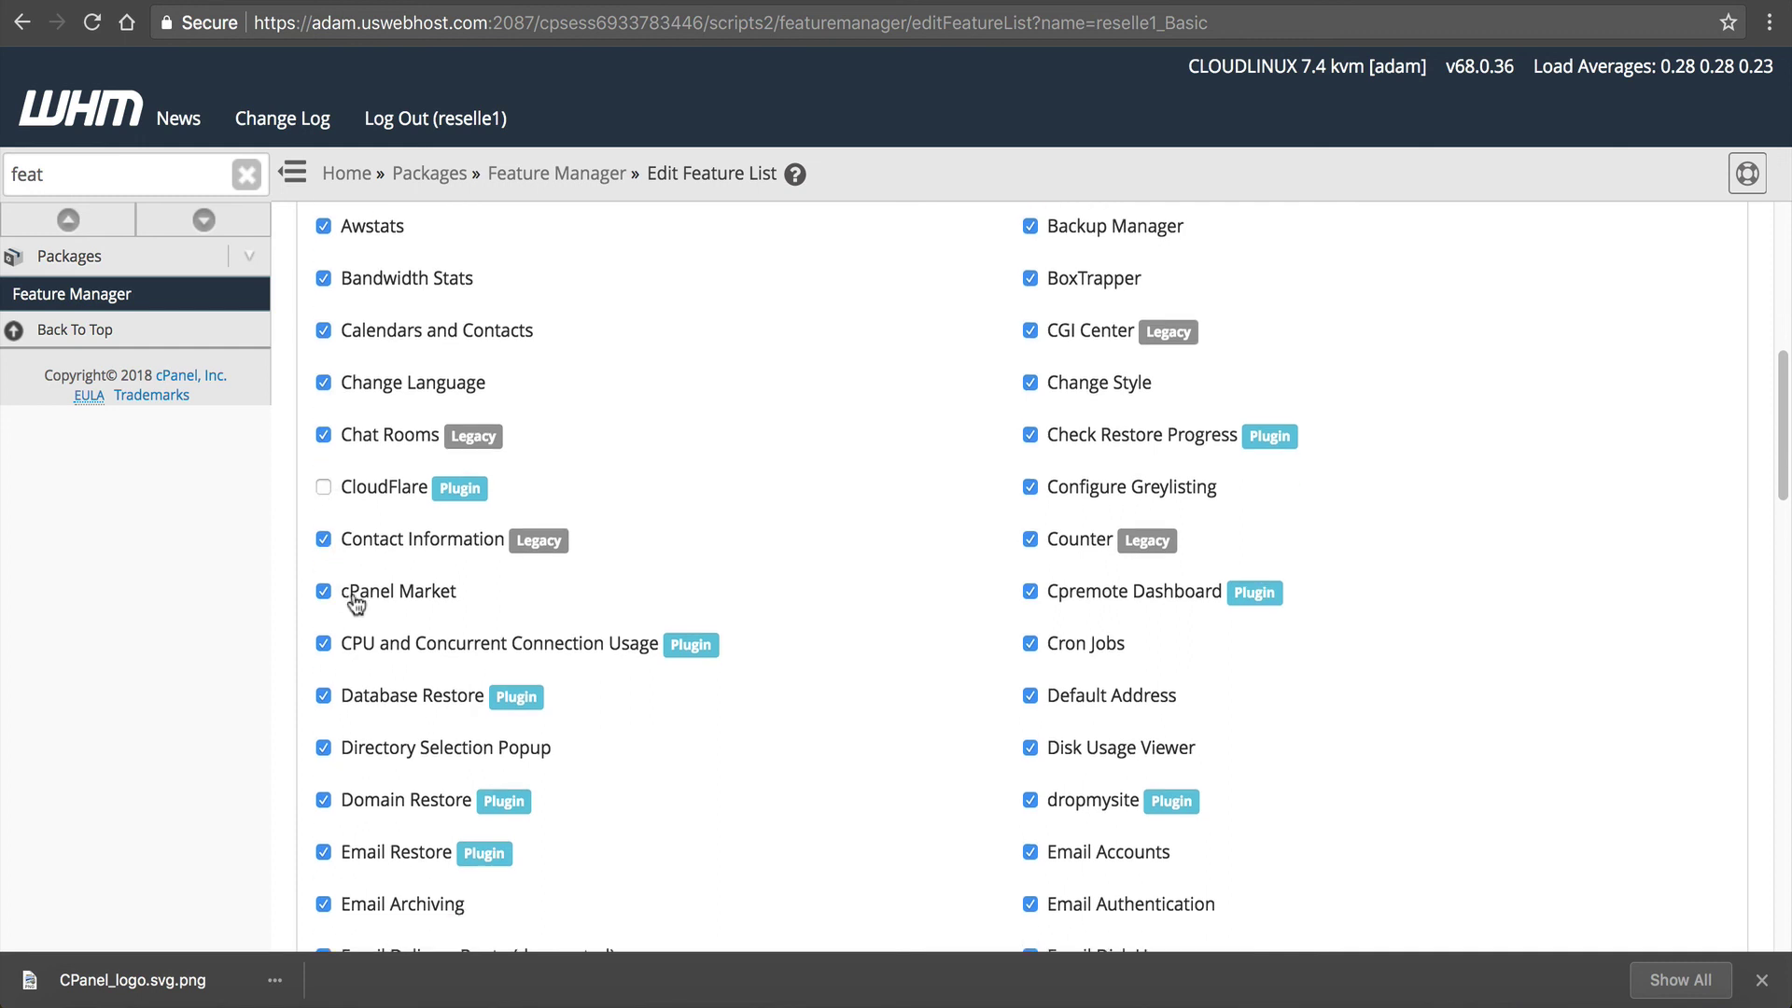
pyautogui.scroll(-1, 457, 624)
pyautogui.scroll(-1, 648, 632)
pyautogui.scroll(-2, 639, 644)
pyautogui.scroll(-1, 635, 645)
pyautogui.scroll(-1, 608, 682)
pyautogui.scroll(-3, 820, 700)
pyautogui.scroll(-1, 822, 692)
pyautogui.scroll(-1, 822, 693)
pyautogui.scroll(-3, 823, 702)
pyautogui.scroll(-1, 824, 704)
pyautogui.scroll(-3, 831, 720)
pyautogui.scroll(-1, 587, 670)
pyautogui.scroll(-2, 586, 673)
pyautogui.scroll(-4, 584, 672)
pyautogui.scroll(-1, 584, 678)
pyautogui.scroll(-2, 585, 679)
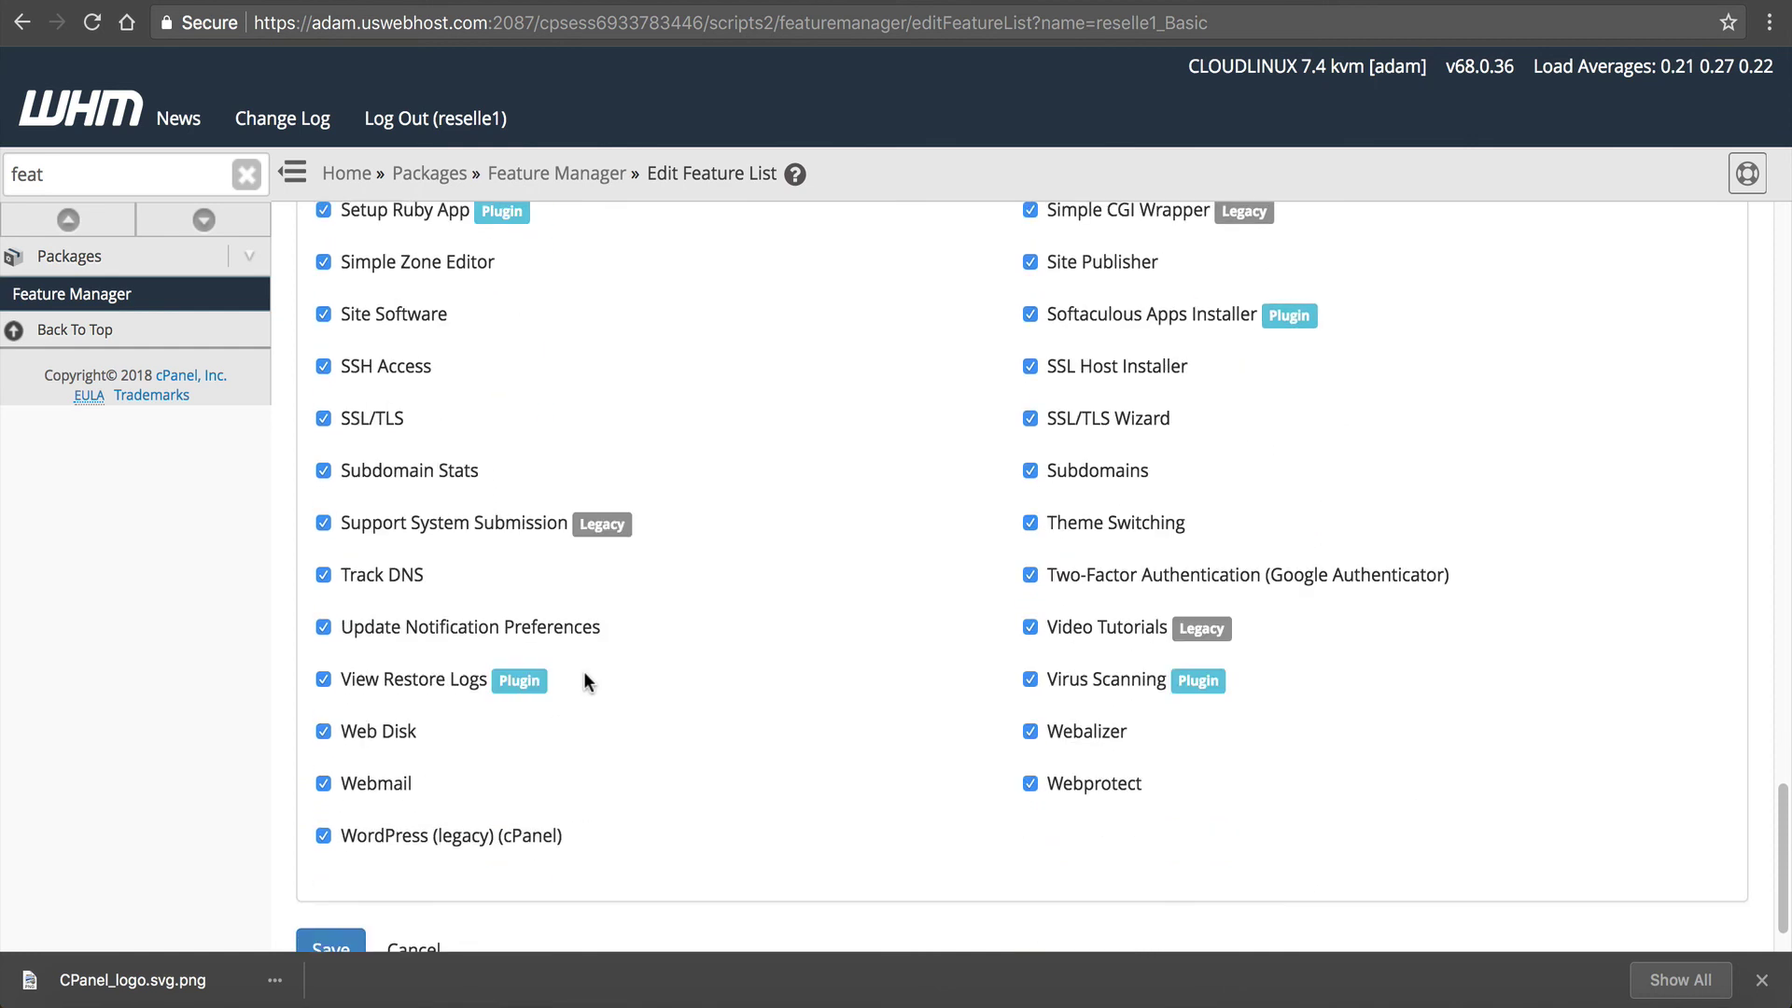
pyautogui.moveTo(394, 784); pyautogui.dragTo(376, 787)
pyautogui.click(382, 783)
pyautogui.scroll(9, 465, 735)
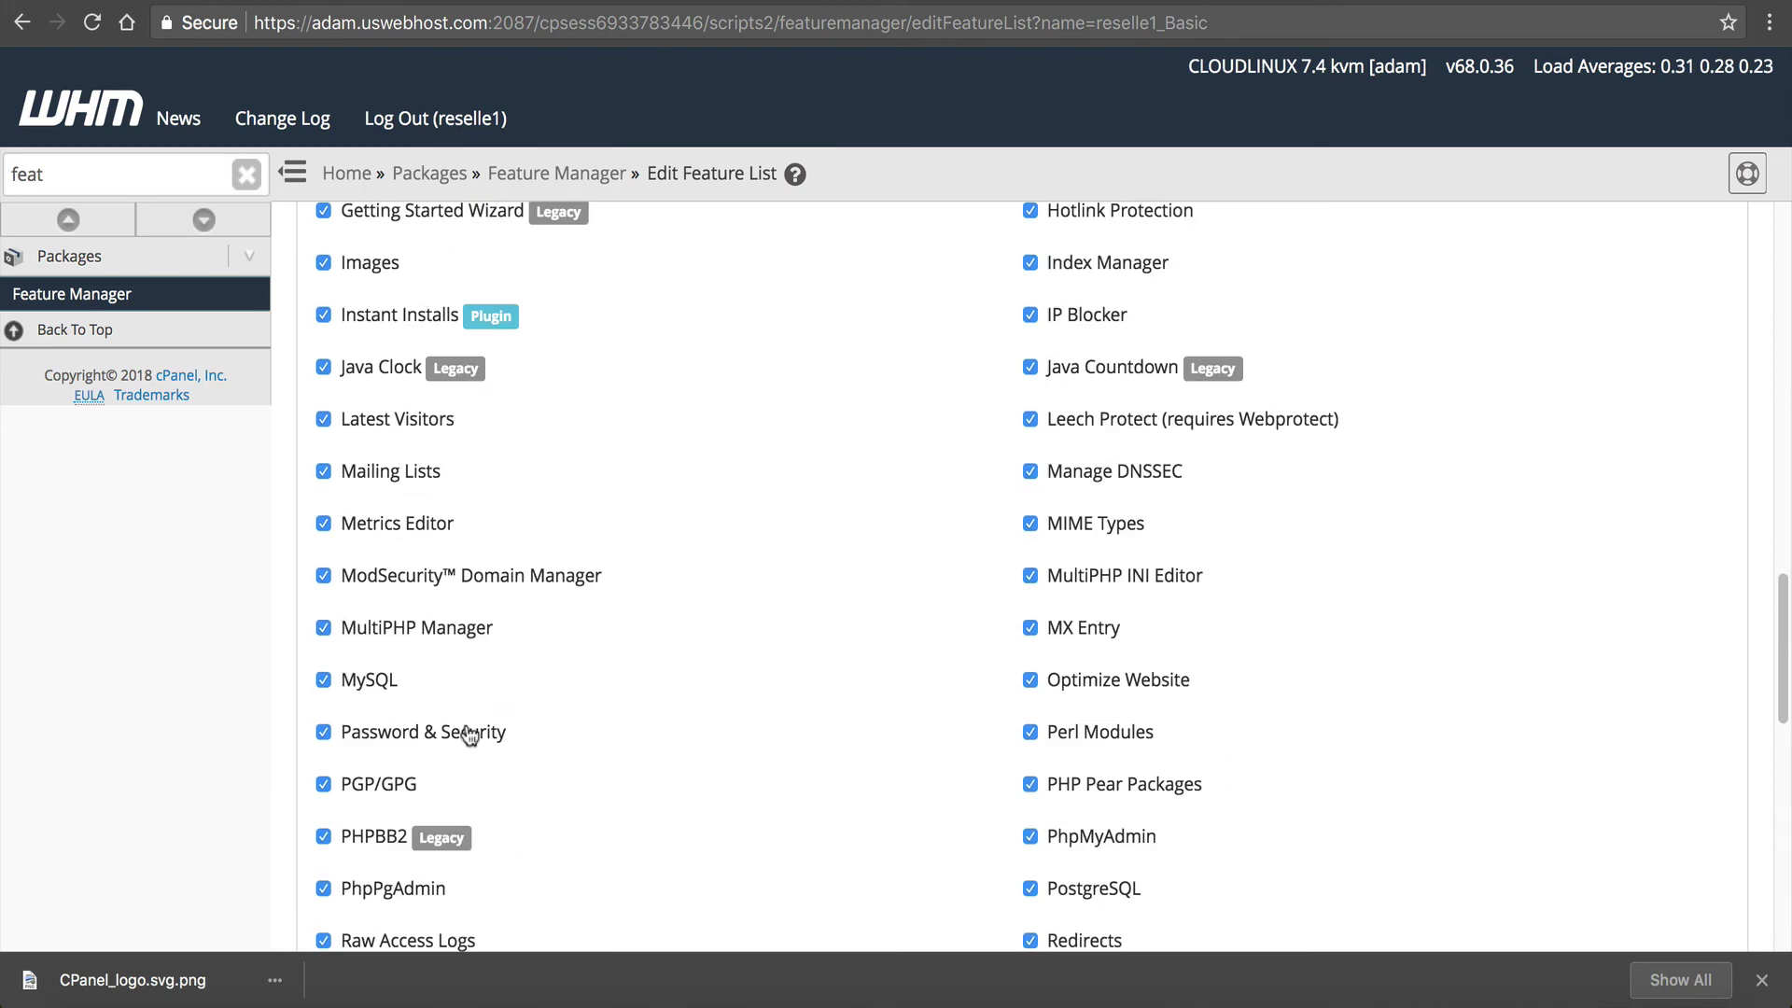
pyautogui.scroll(6, 466, 713)
pyautogui.scroll(8, 469, 703)
pyautogui.scroll(-1, 470, 701)
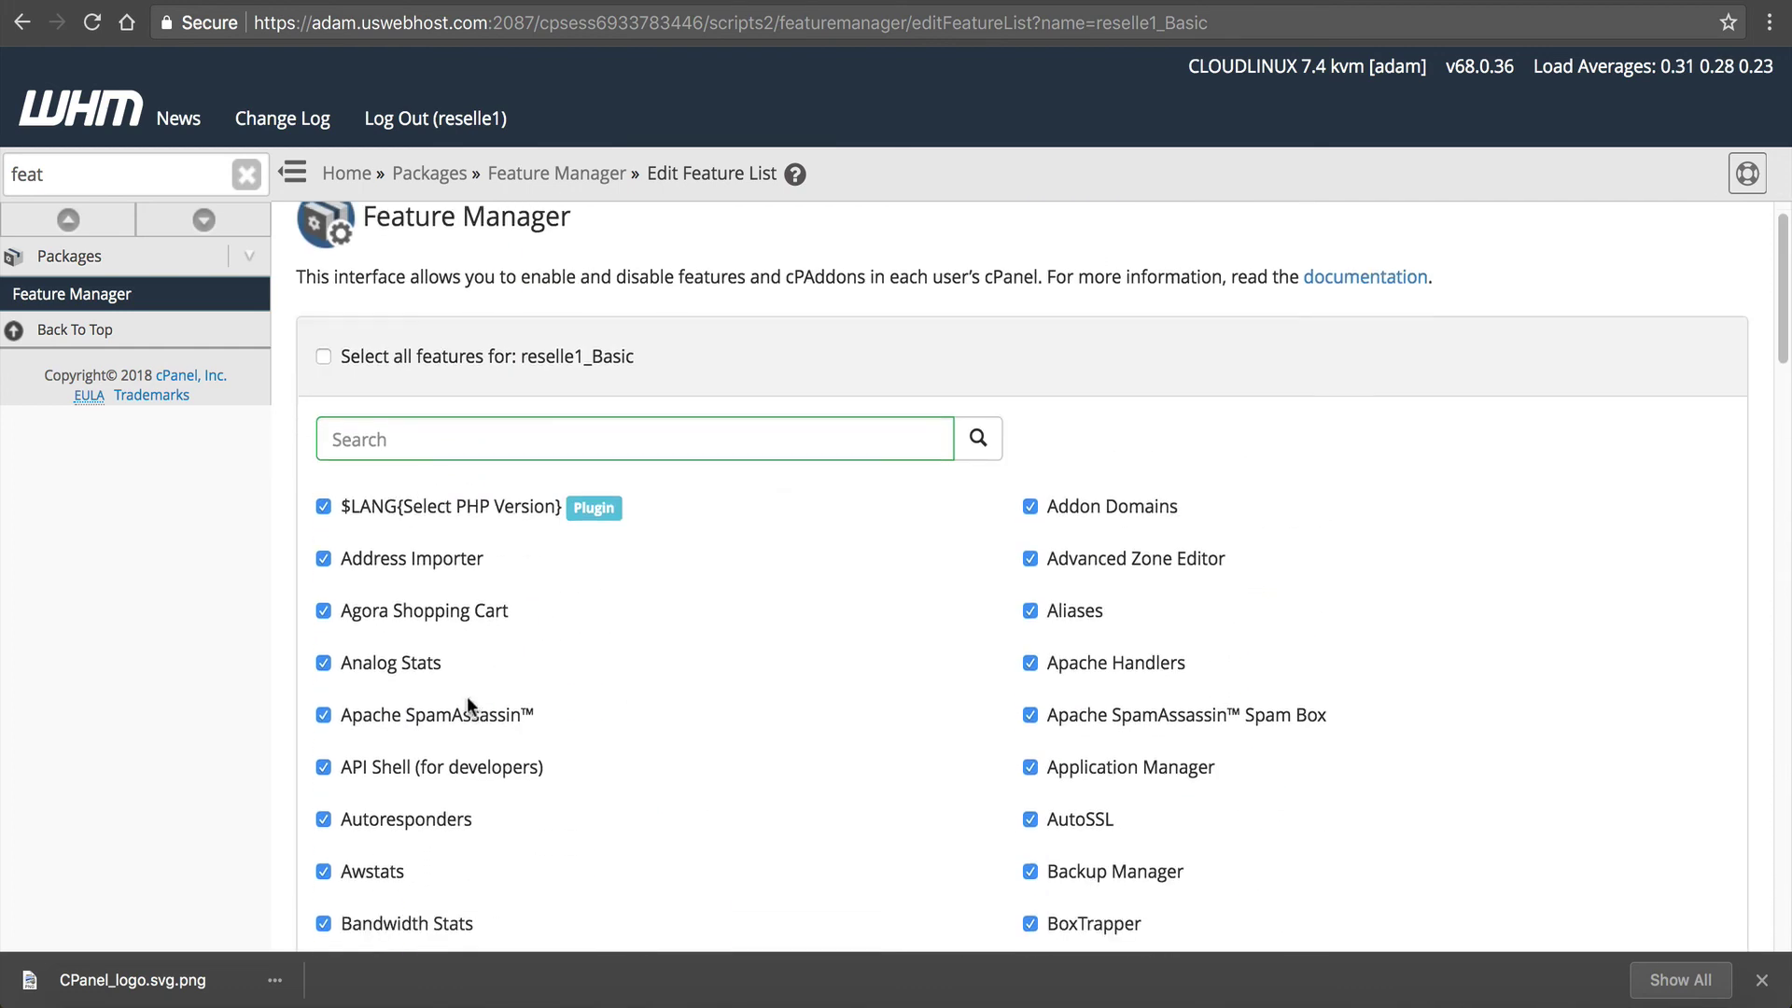
pyautogui.scroll(-1, 984, 633)
pyautogui.click(1080, 805)
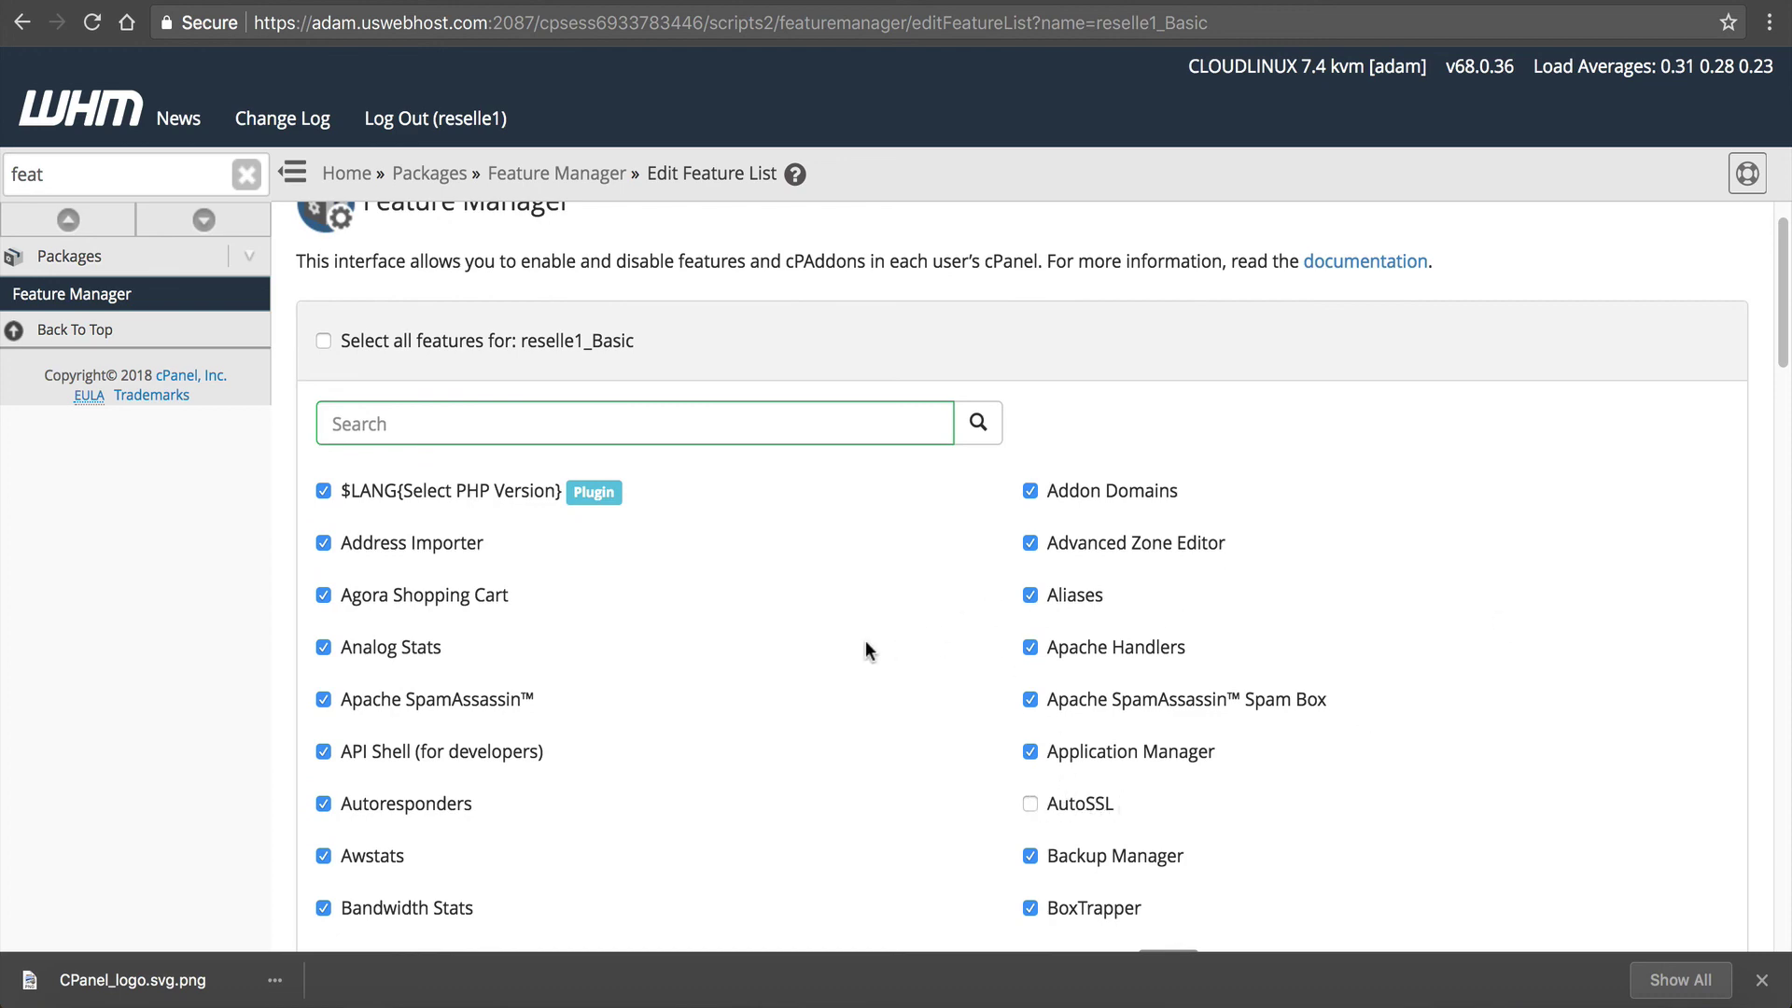
pyautogui.scroll(-3, 866, 640)
pyautogui.scroll(-2, 777, 636)
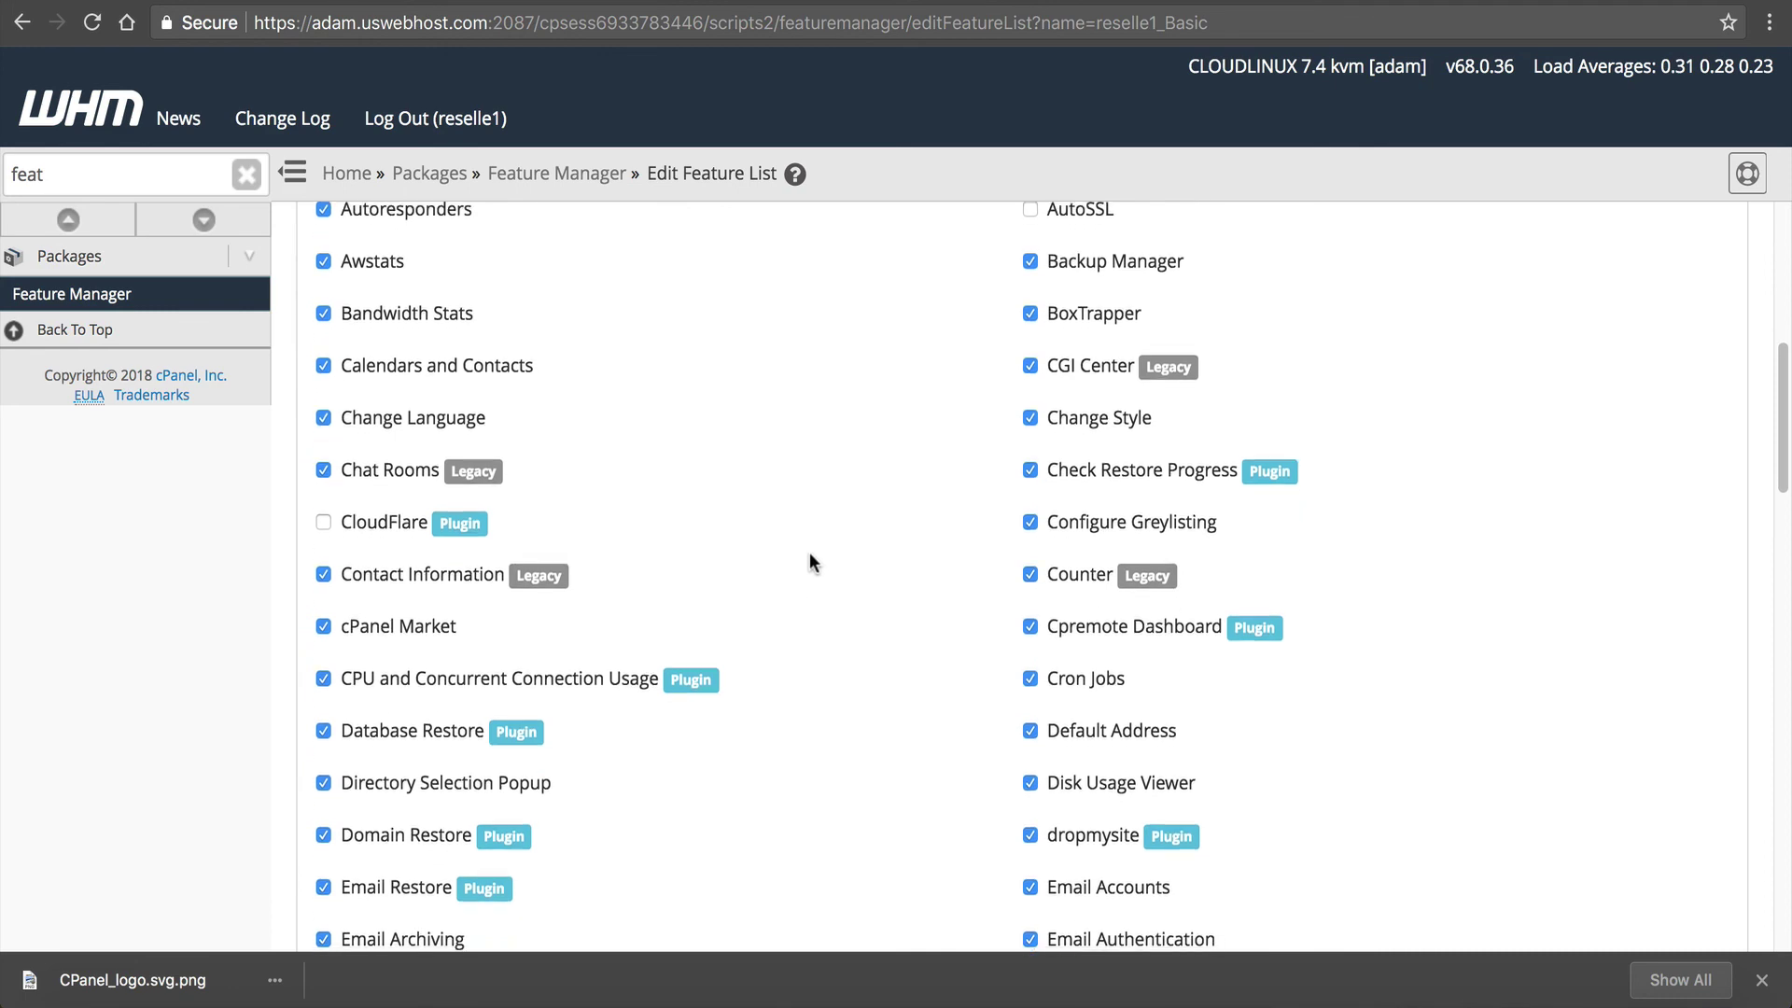
pyautogui.scroll(-2, 809, 553)
pyautogui.scroll(-1, 802, 560)
pyautogui.scroll(-3, 803, 557)
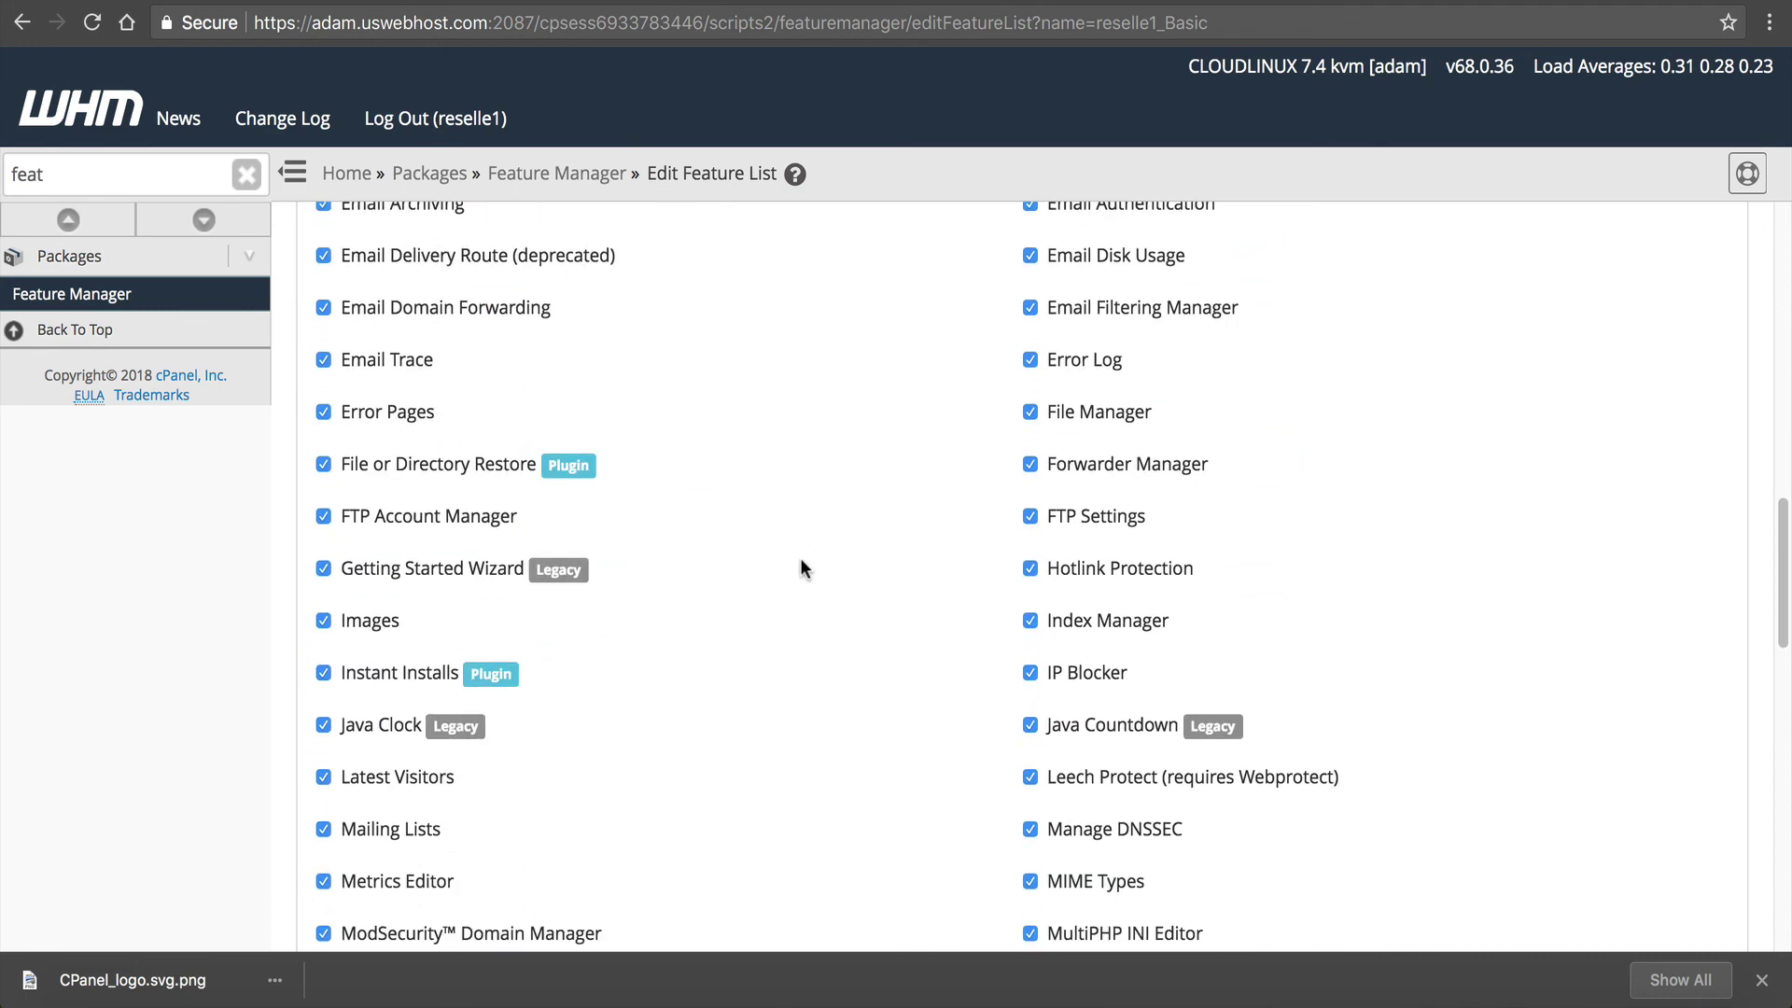
pyautogui.scroll(-3, 799, 566)
pyautogui.scroll(-5, 800, 564)
pyautogui.scroll(-2, 803, 563)
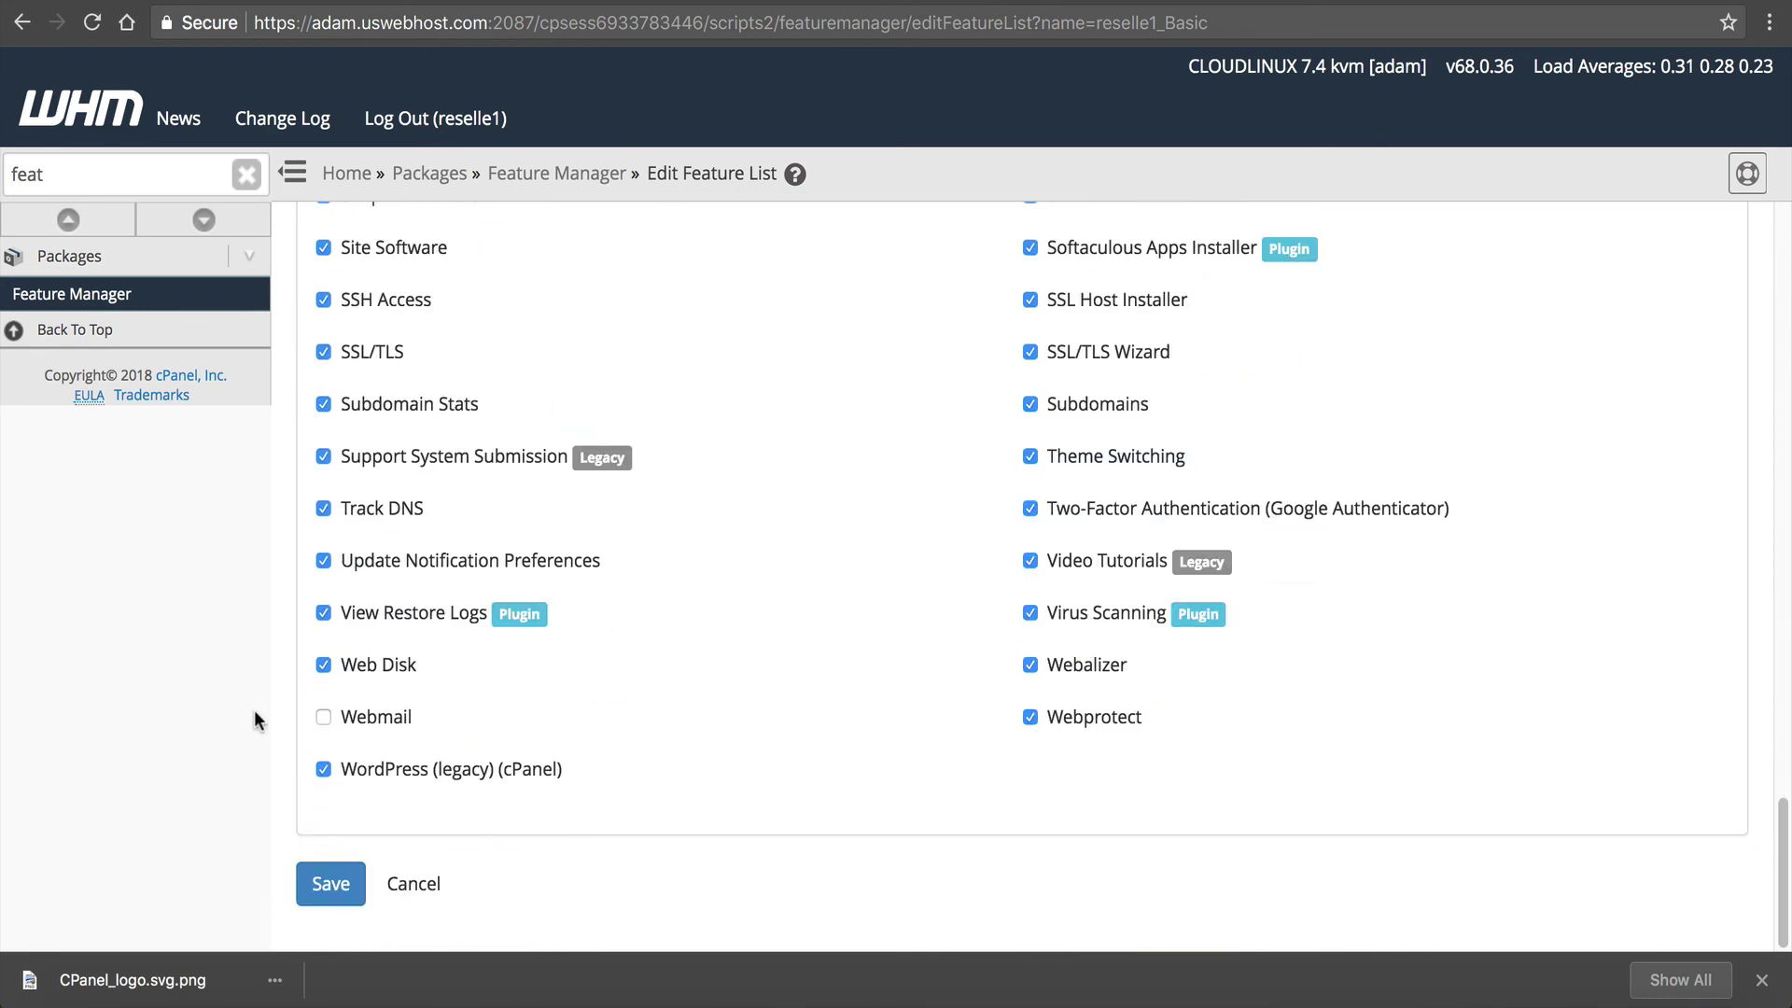
# Save reselle1_Basic, then set reselle1_Starter's Feature List to reselle1_Basic and save the package.
pyautogui.click(327, 887)
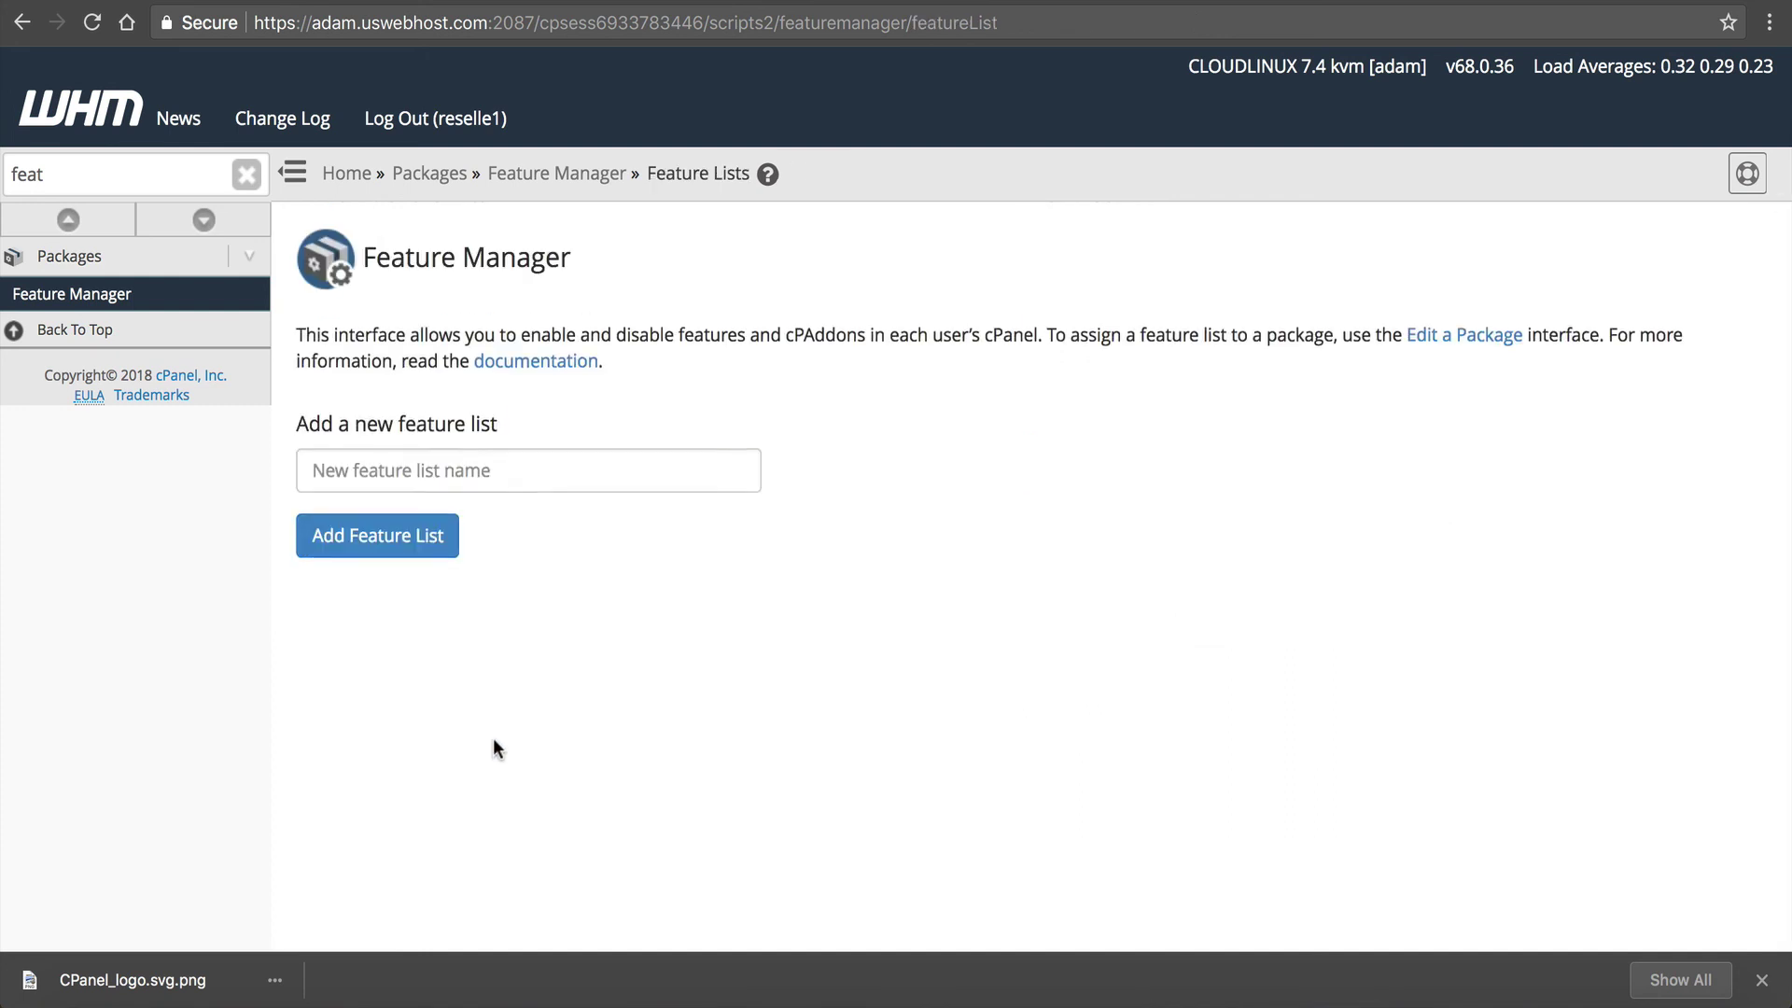
pyautogui.click(97, 171)
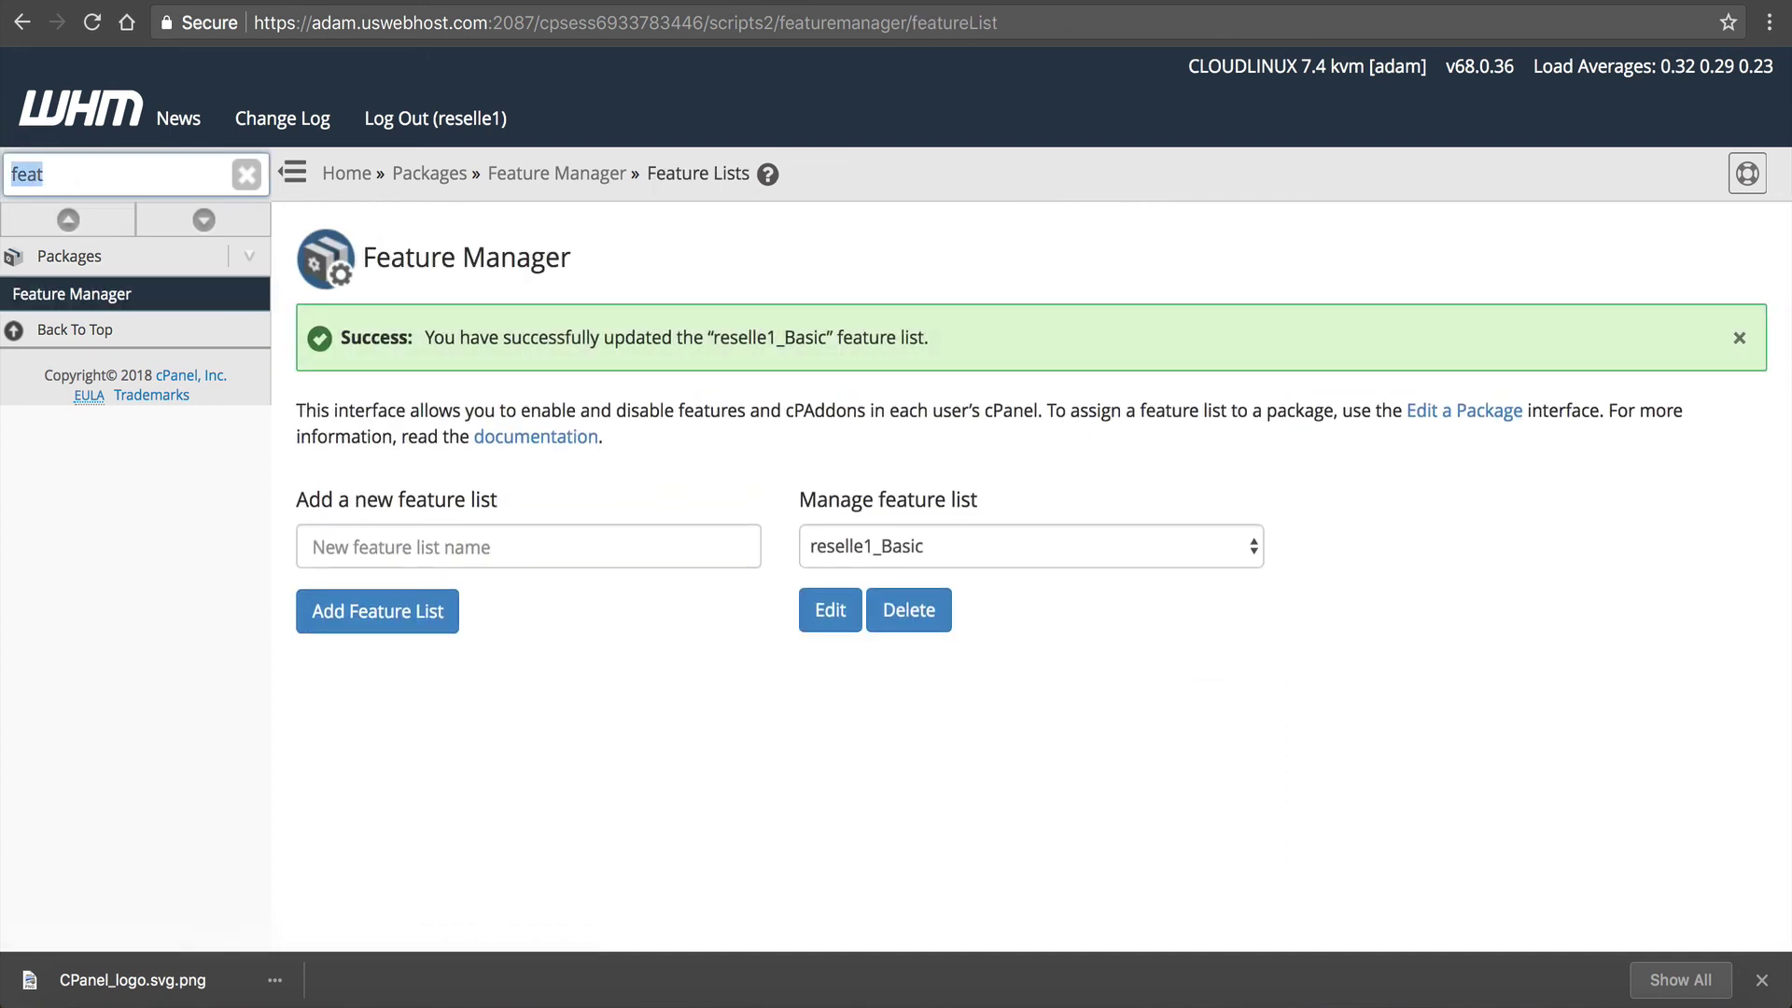
pyautogui.write('pack')
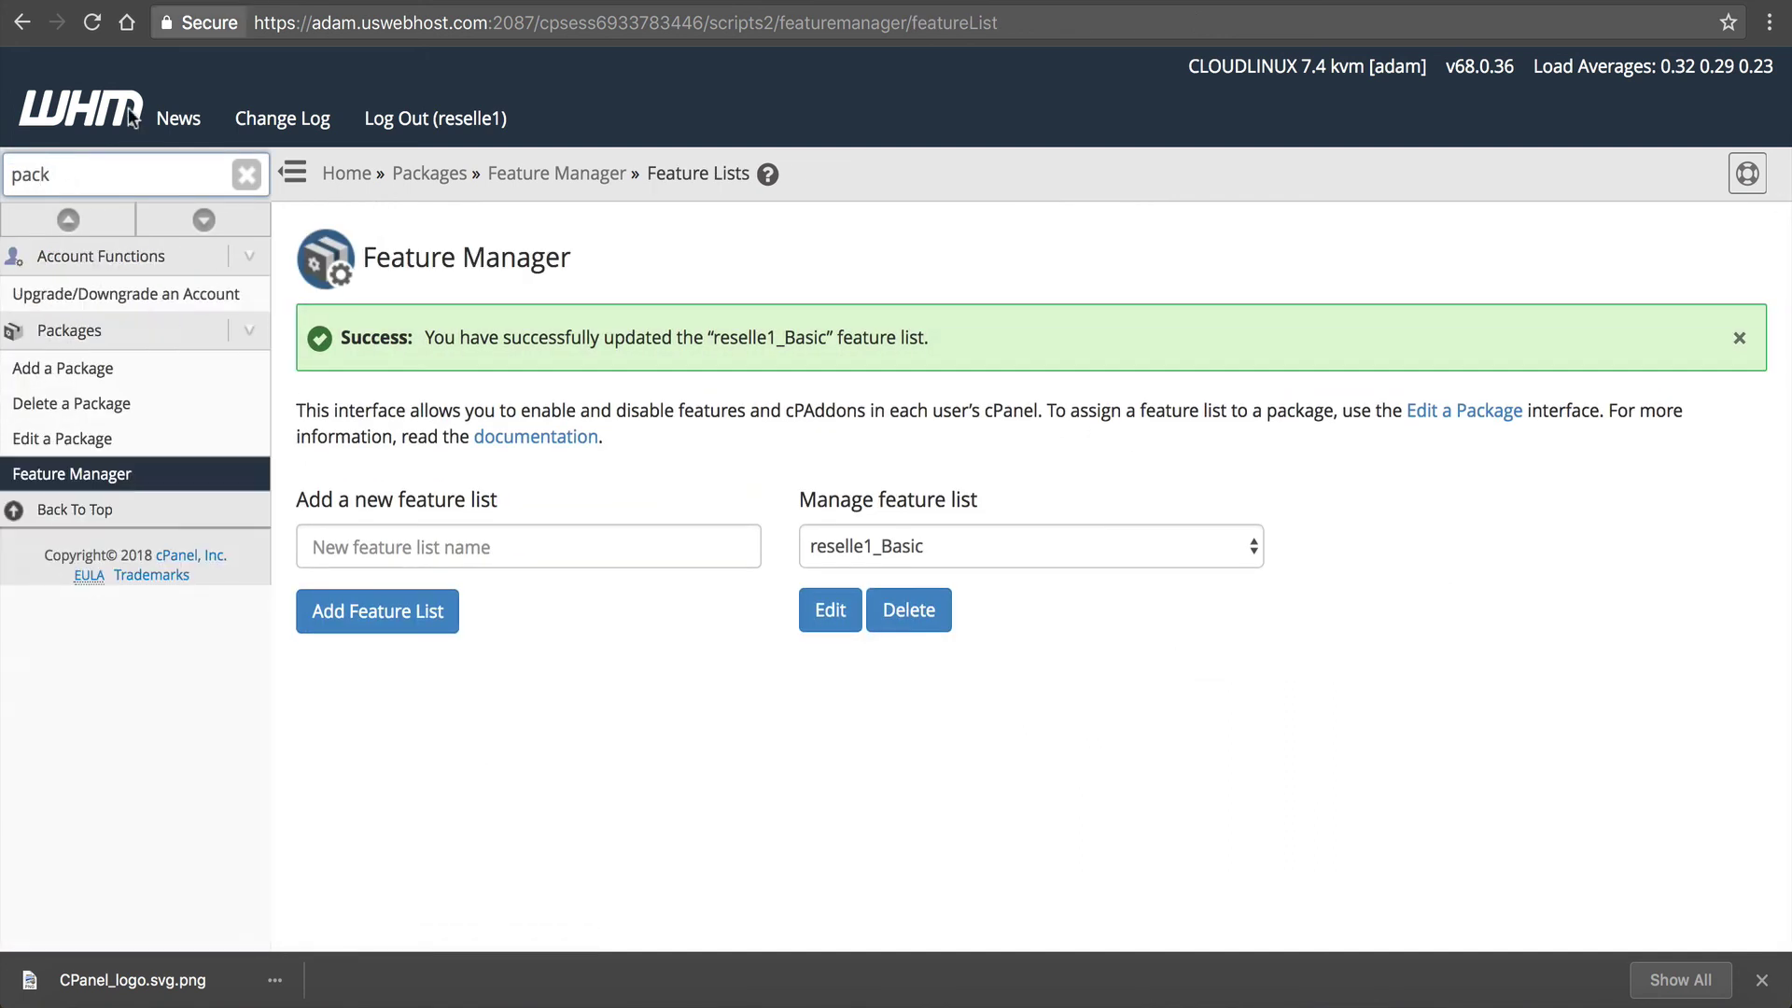
pyautogui.click(64, 439)
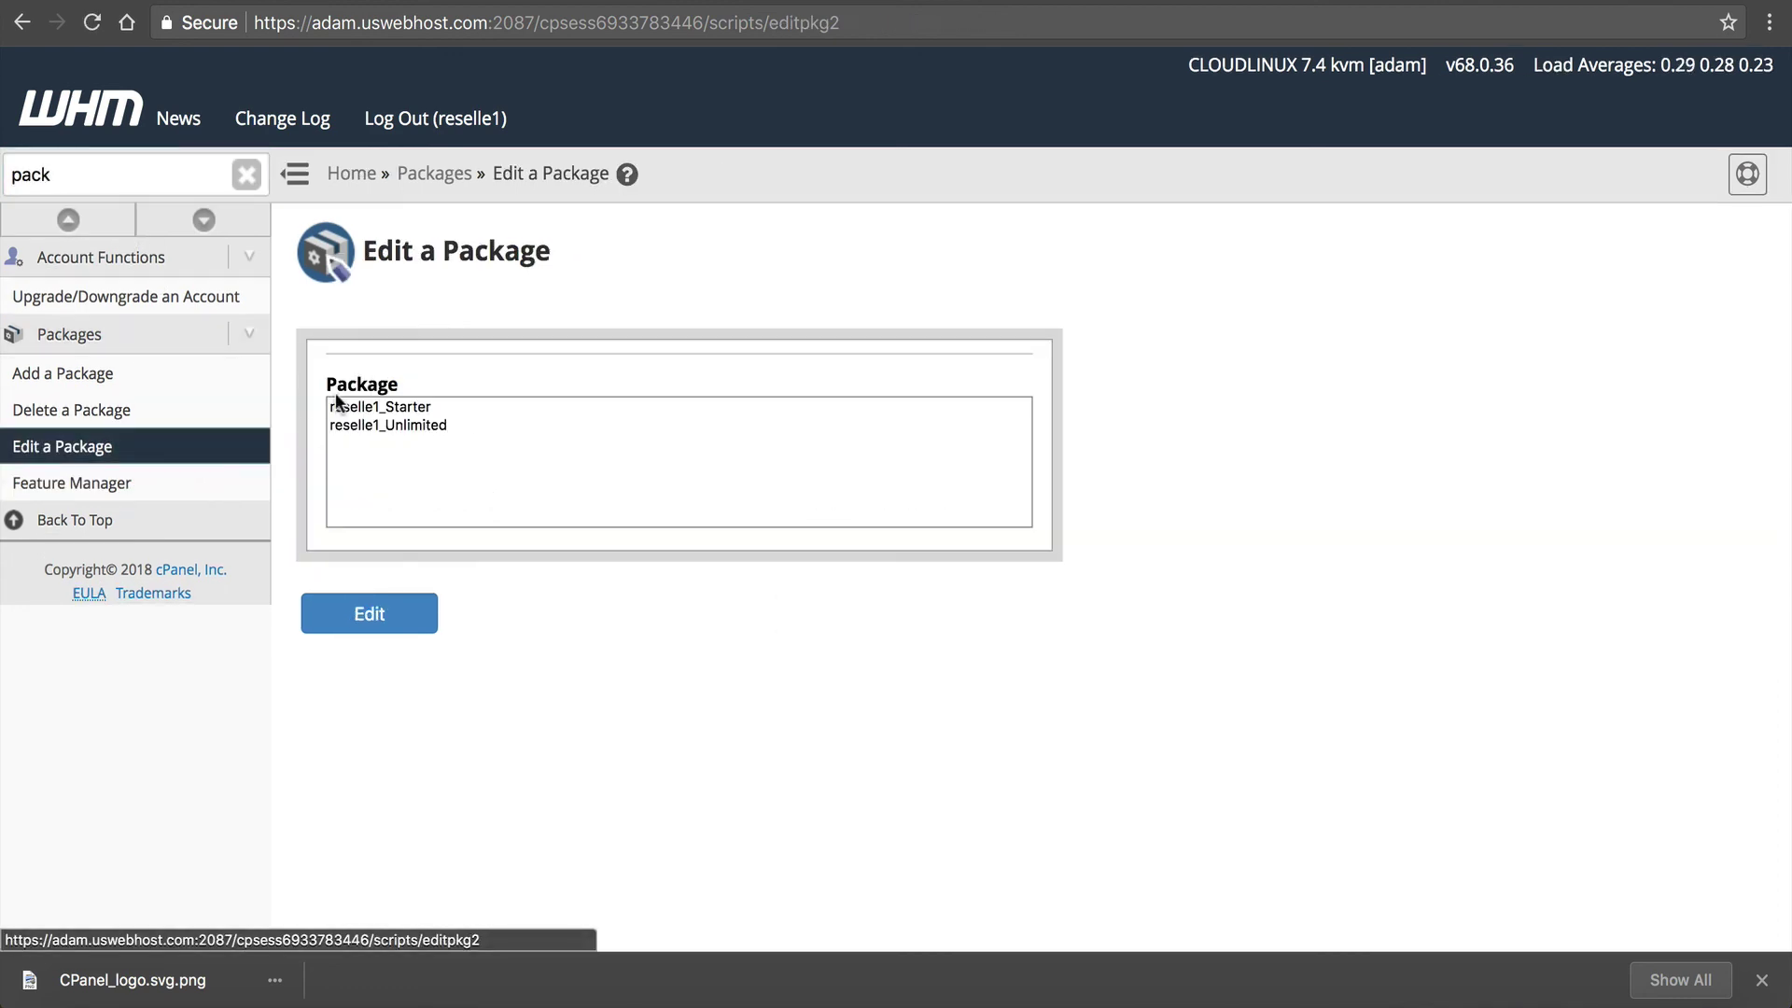
pyautogui.click(372, 406)
pyautogui.click(368, 613)
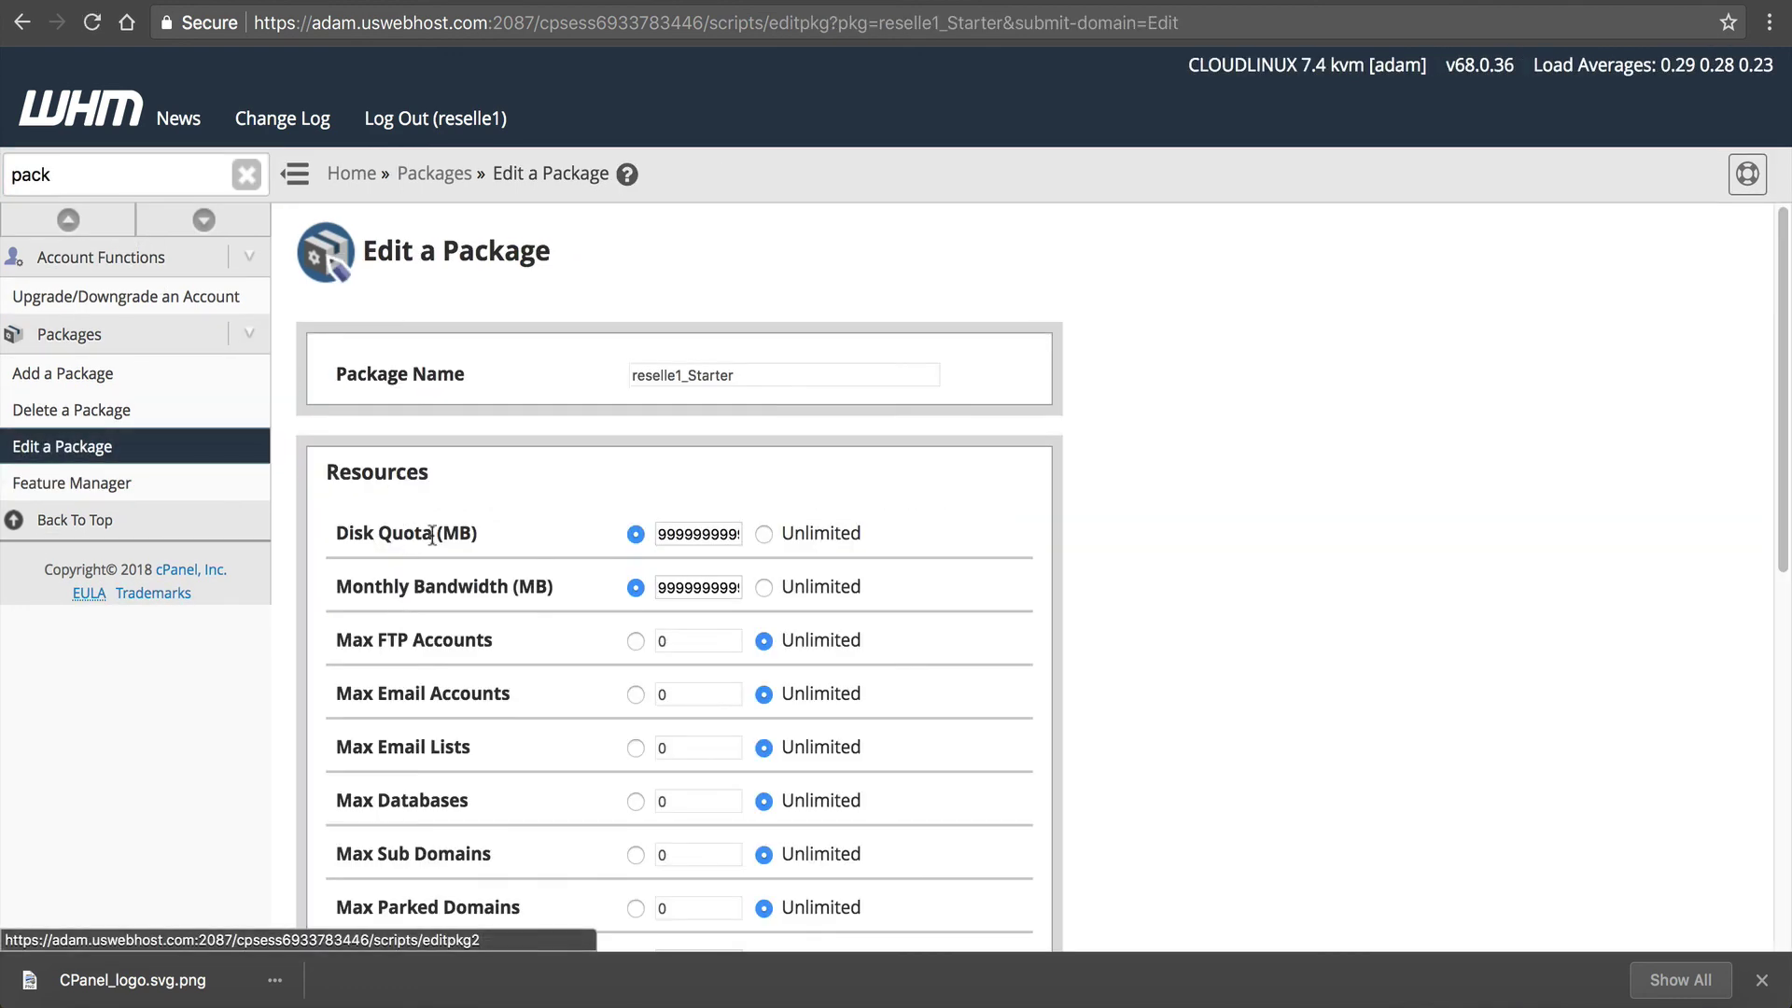
pyautogui.scroll(-5, 394, 610)
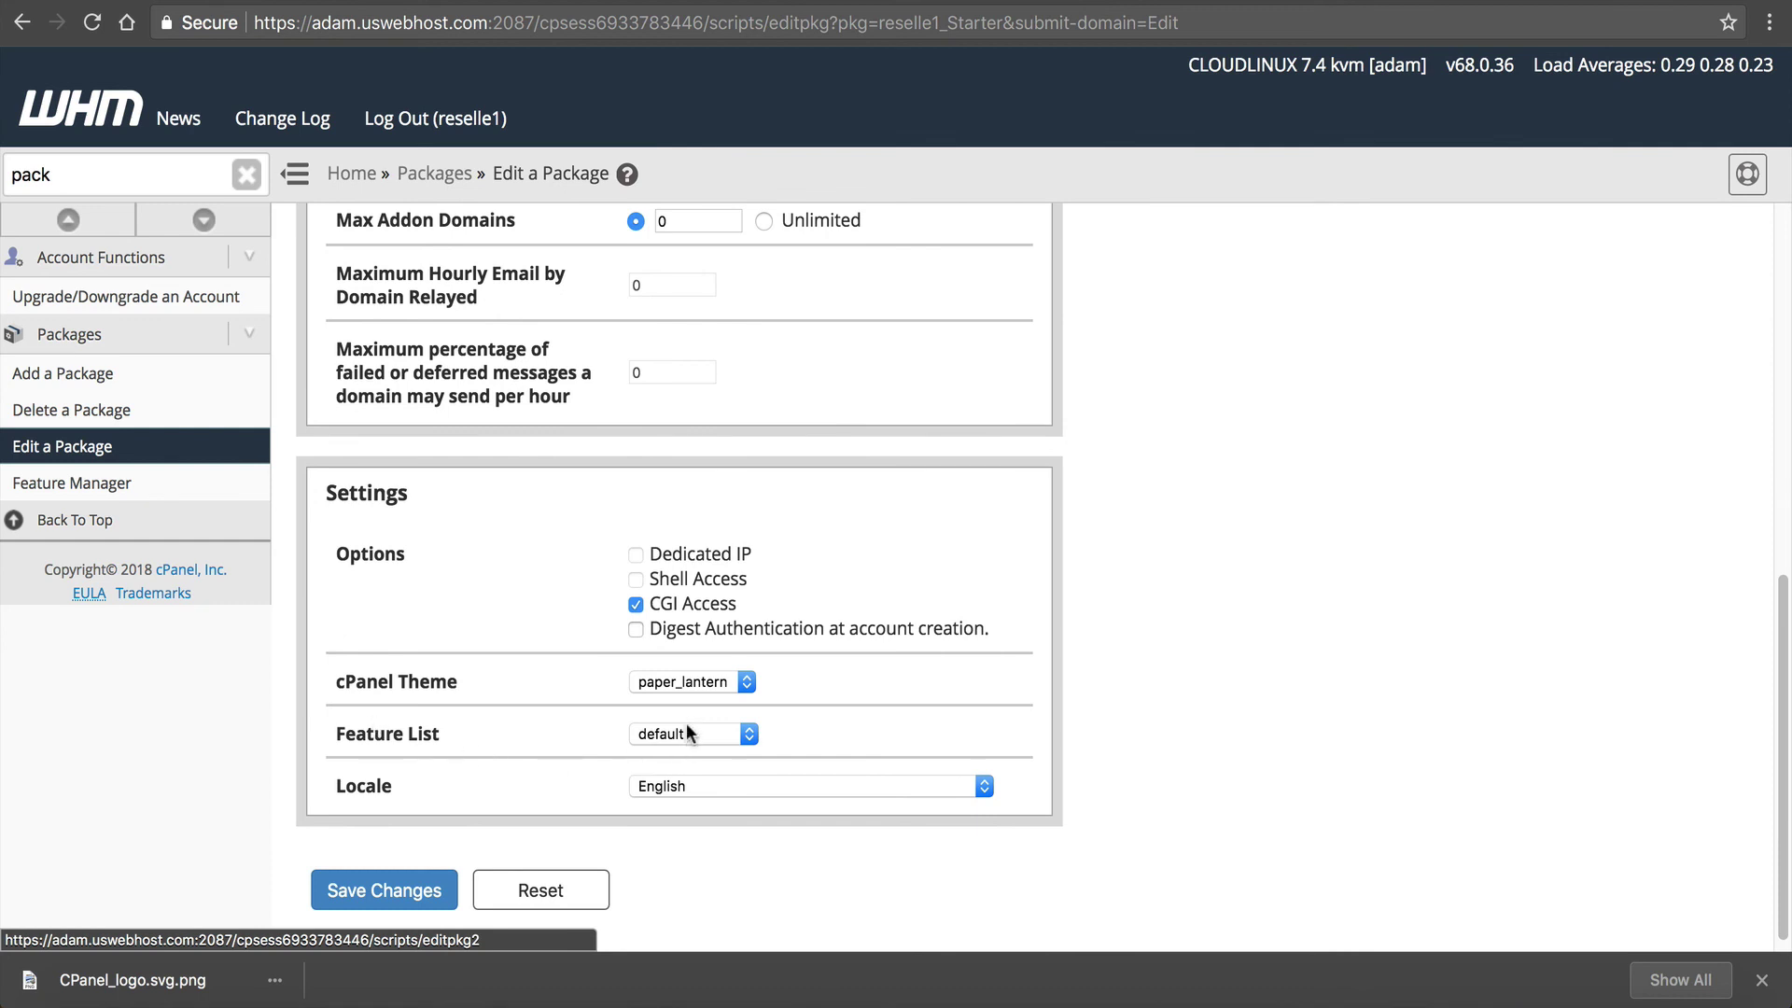
pyautogui.click(688, 723)
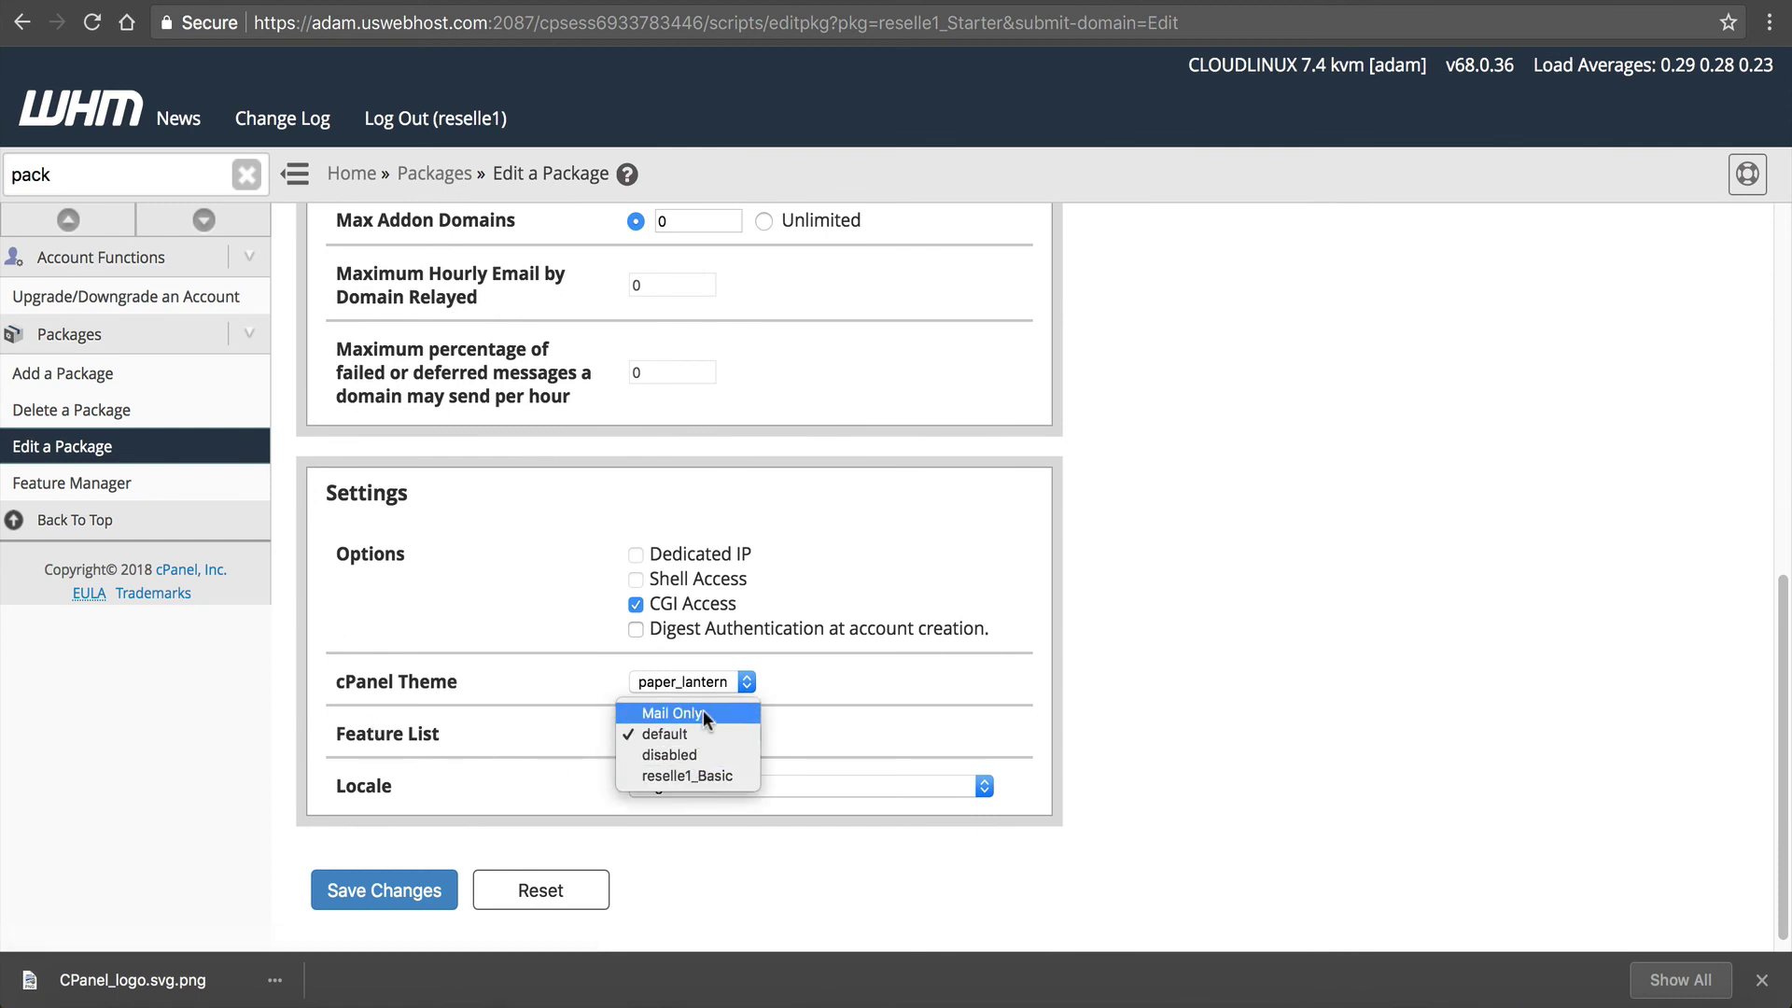
pyautogui.click(686, 775)
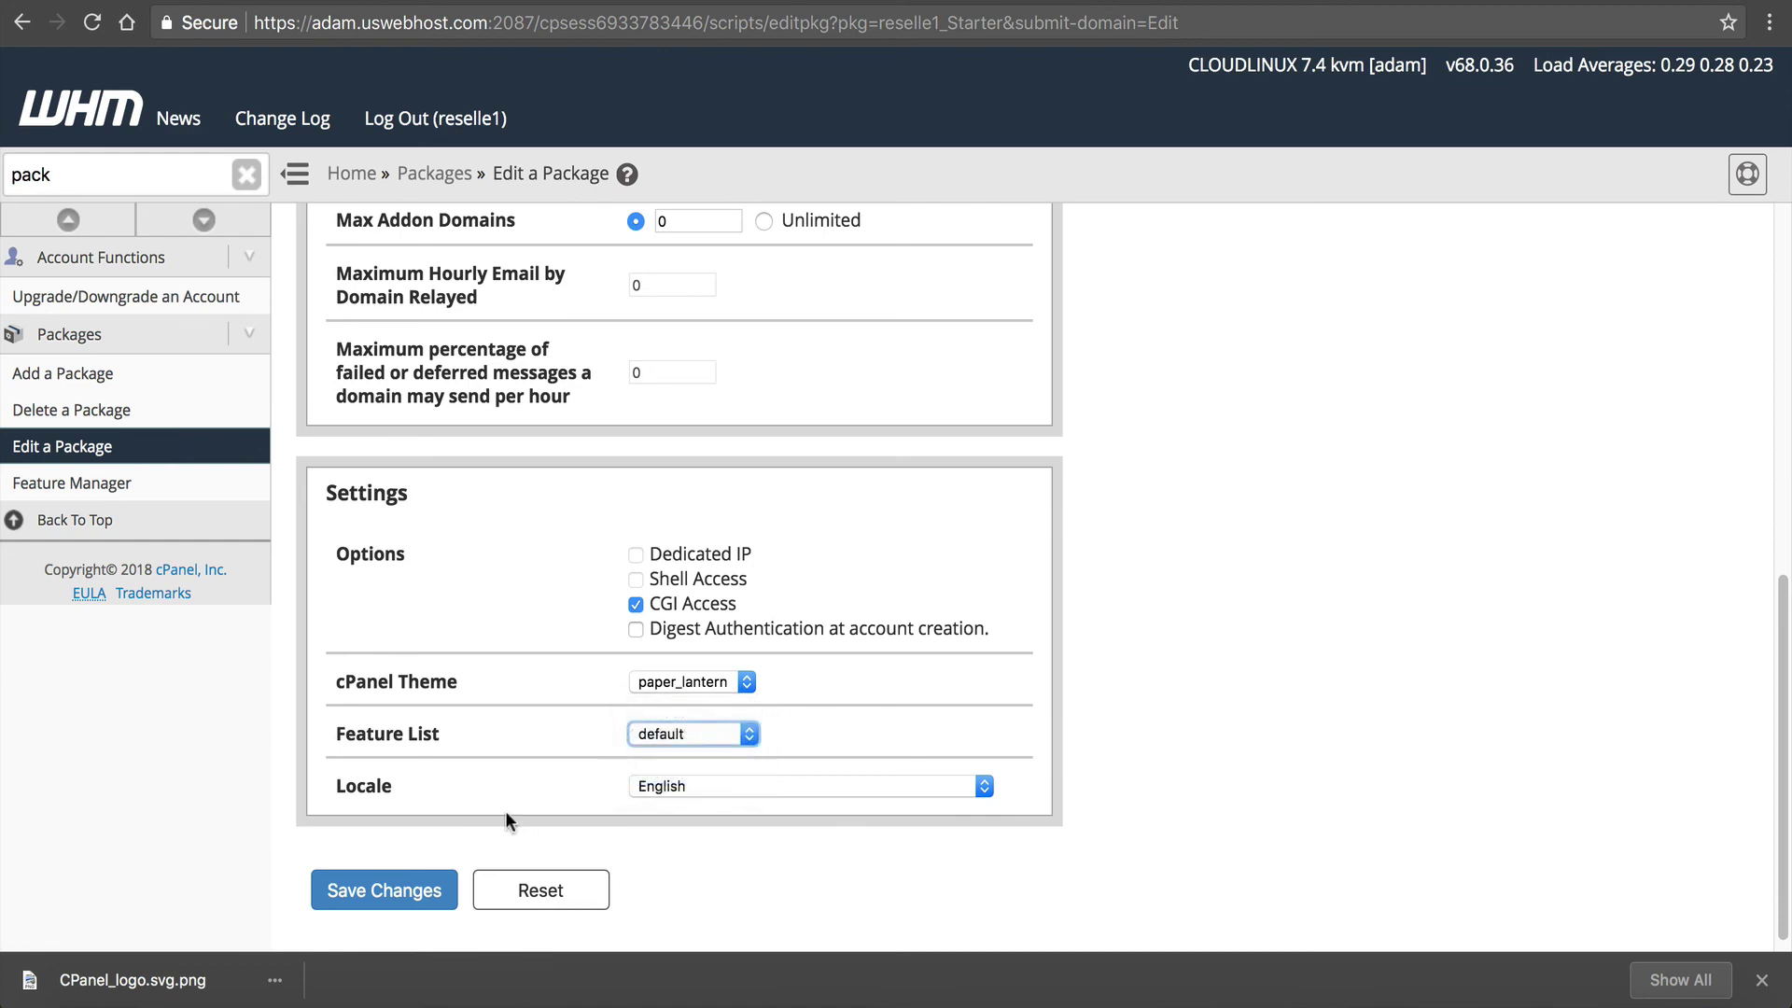
pyautogui.click(448, 882)
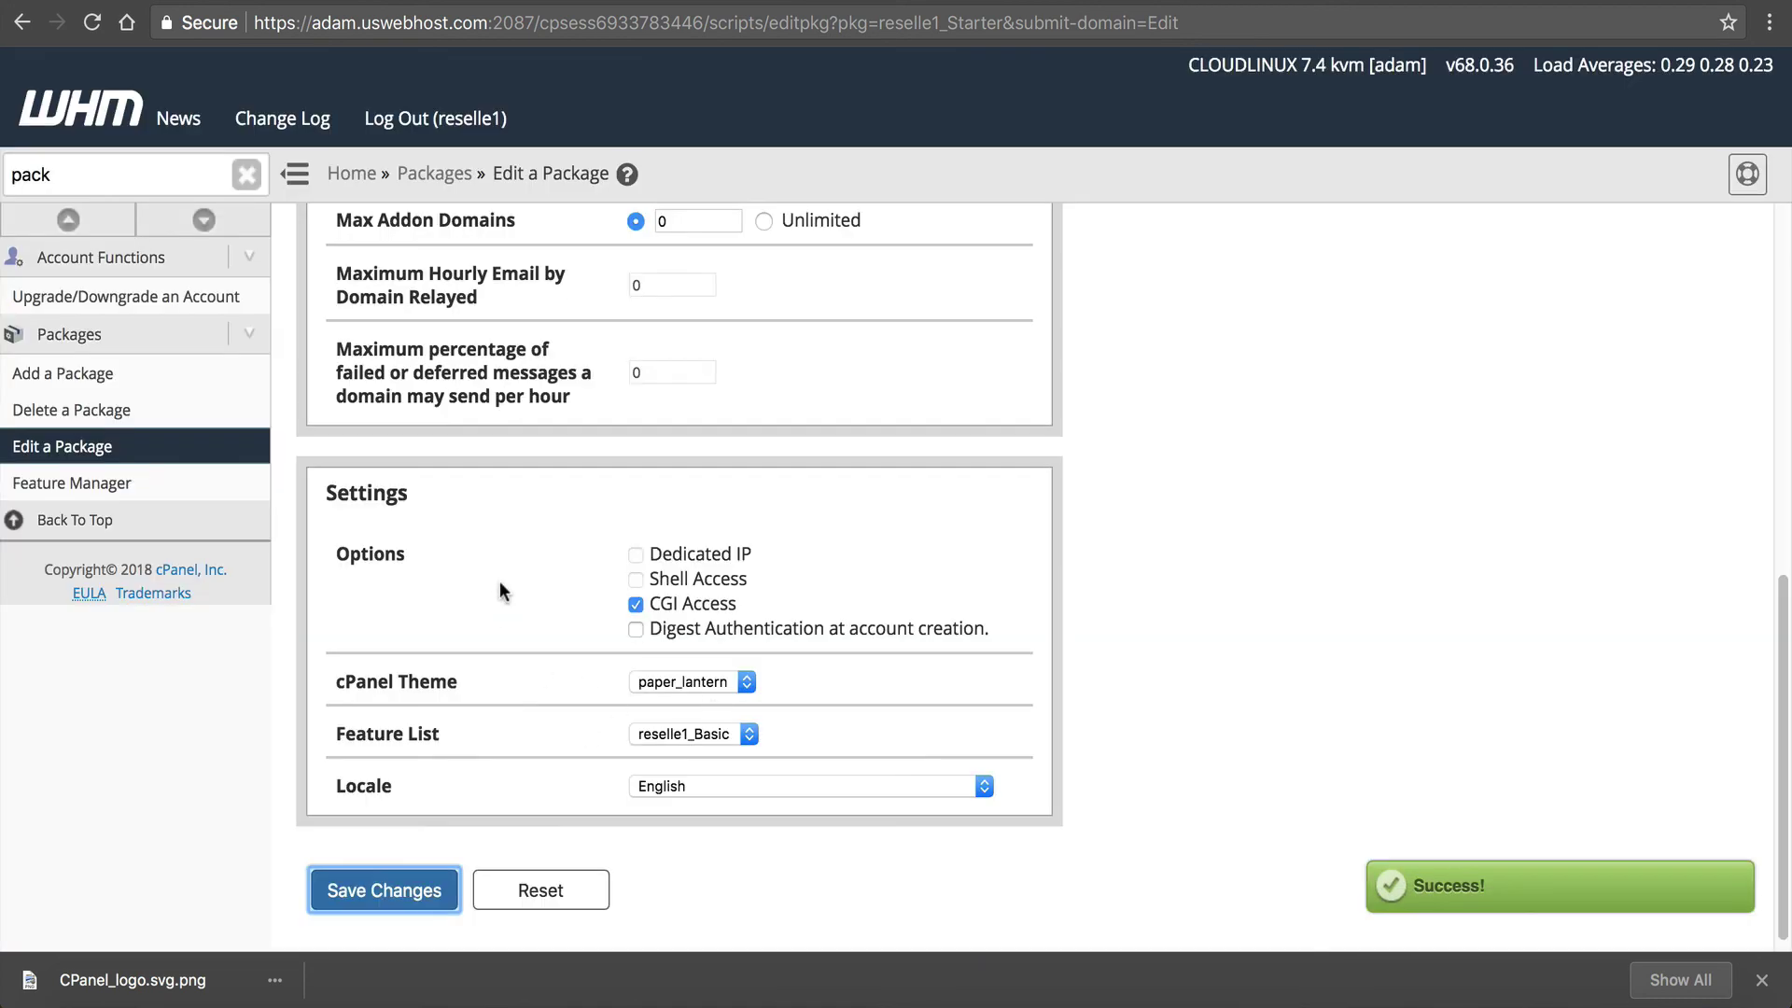
pyautogui.scroll(5, 533, 600)
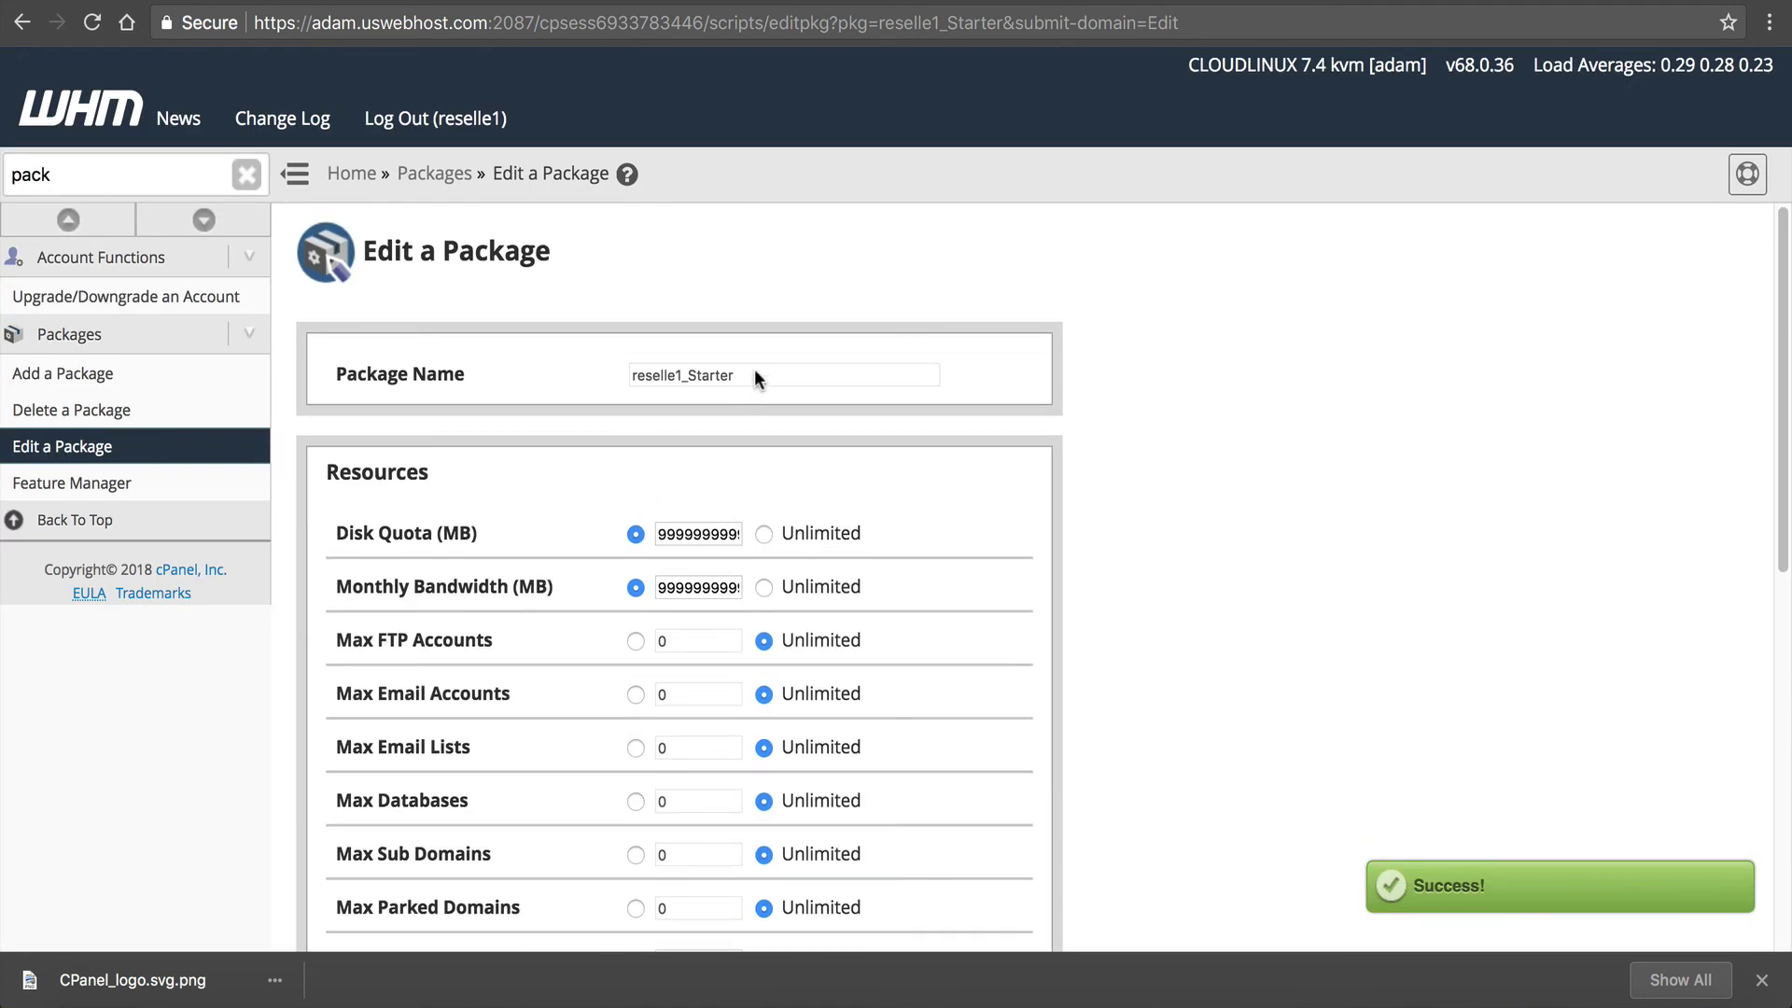
# Reopen the reselle1_Basic feature list from Feature Manager to check AutoSSL and CloudFlare are unticked.
pyautogui.click(81, 483)
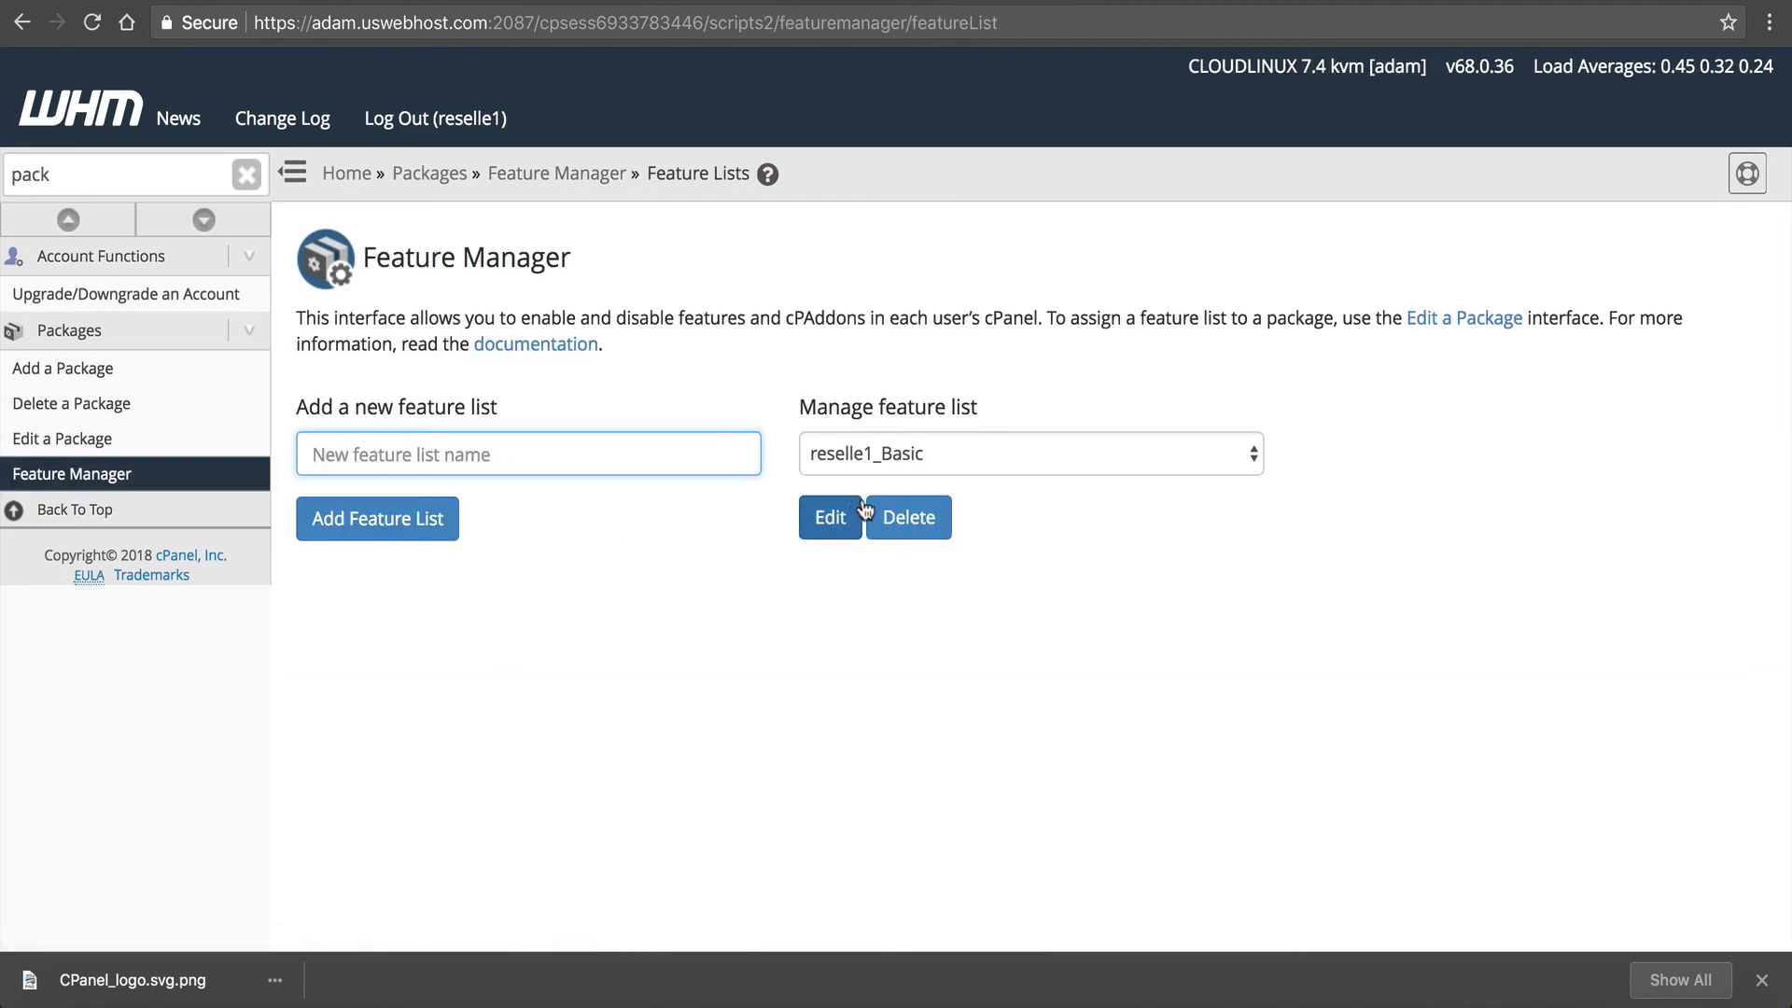
pyautogui.click(820, 519)
pyautogui.scroll(-3, 673, 561)
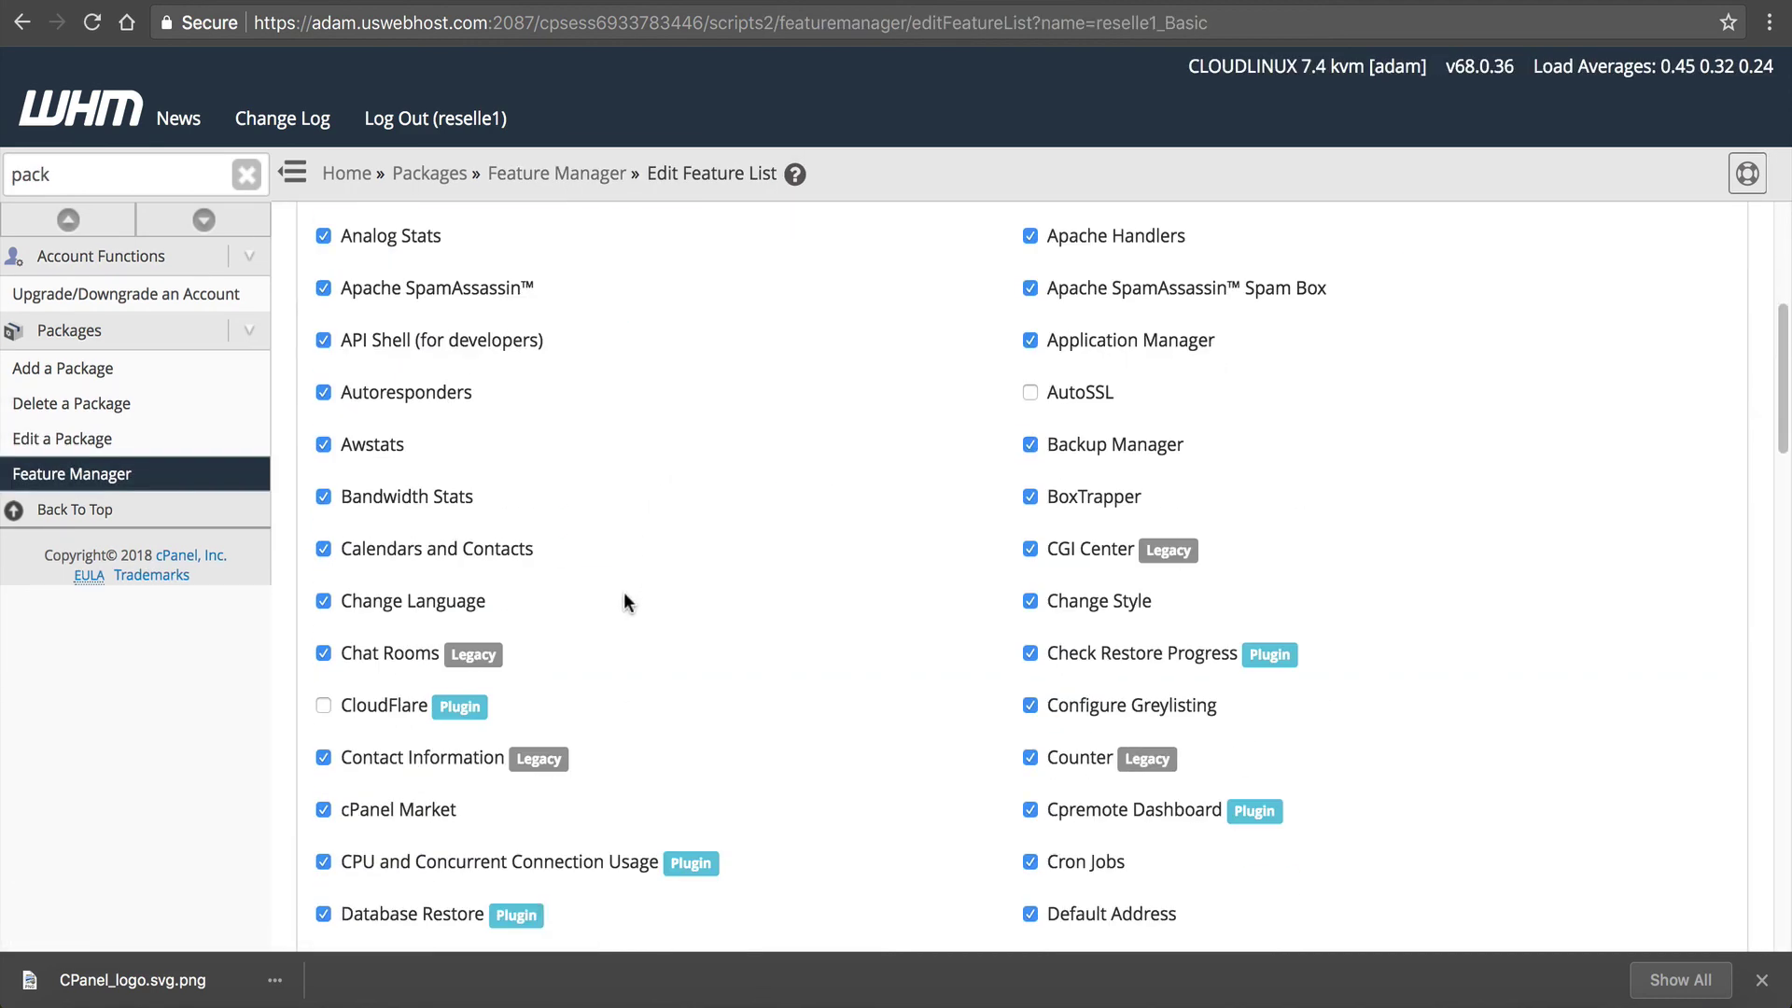
pyautogui.scroll(-4, 622, 592)
pyautogui.scroll(-4, 627, 608)
pyautogui.scroll(-3, 640, 612)
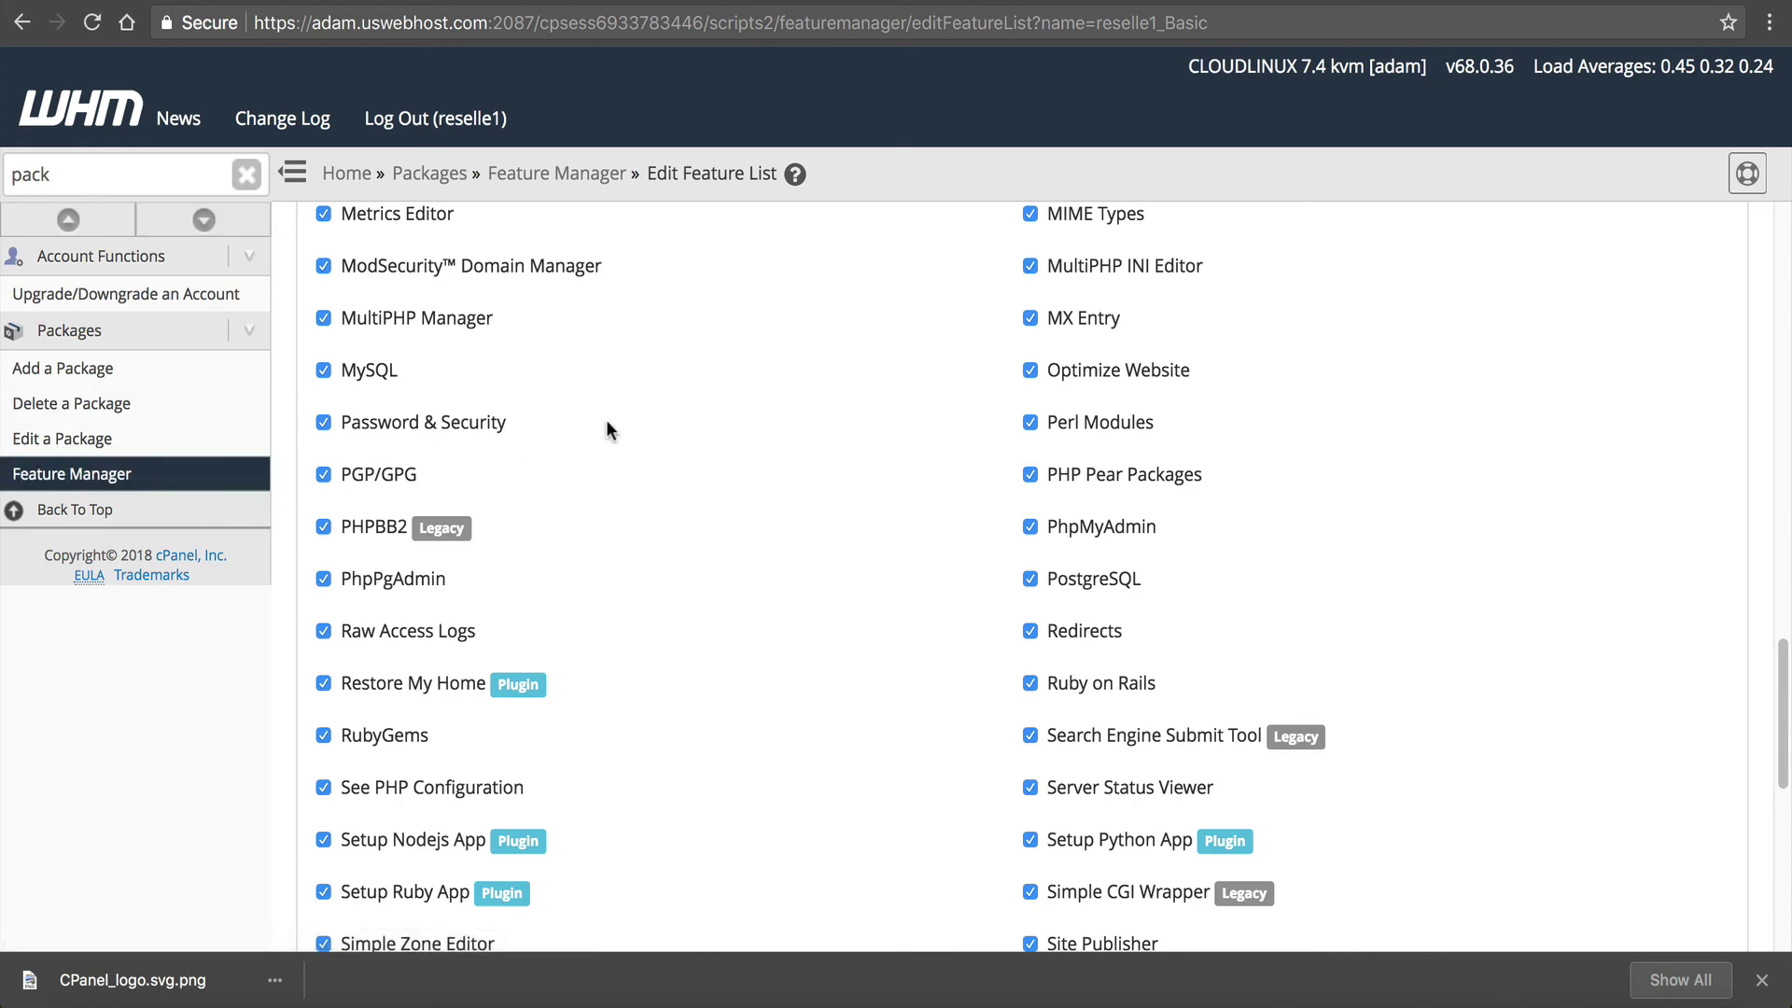
pyautogui.scroll(2, 607, 419)
pyautogui.scroll(2, 522, 395)
pyautogui.scroll(3, 551, 461)
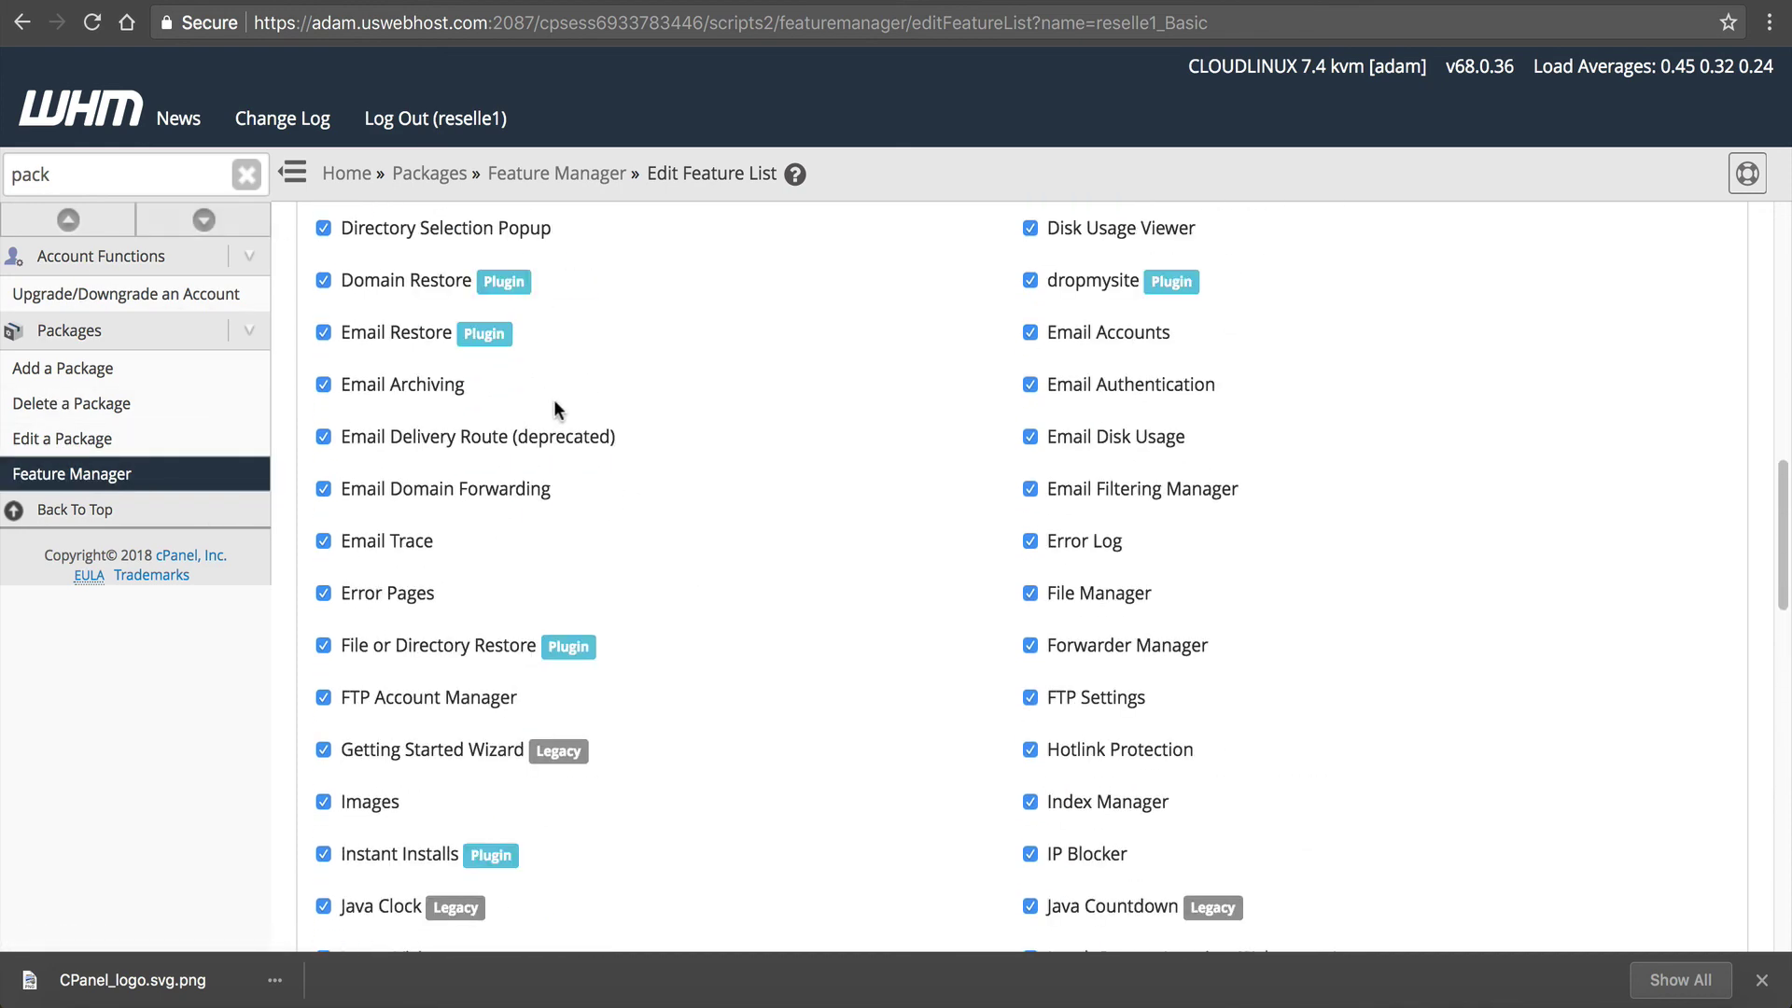
pyautogui.scroll(1, 540, 508)
pyautogui.scroll(2, 535, 504)
pyautogui.scroll(2, 535, 497)
pyautogui.scroll(1, 539, 501)
pyautogui.scroll(2, 495, 453)
pyautogui.scroll(2, 499, 472)
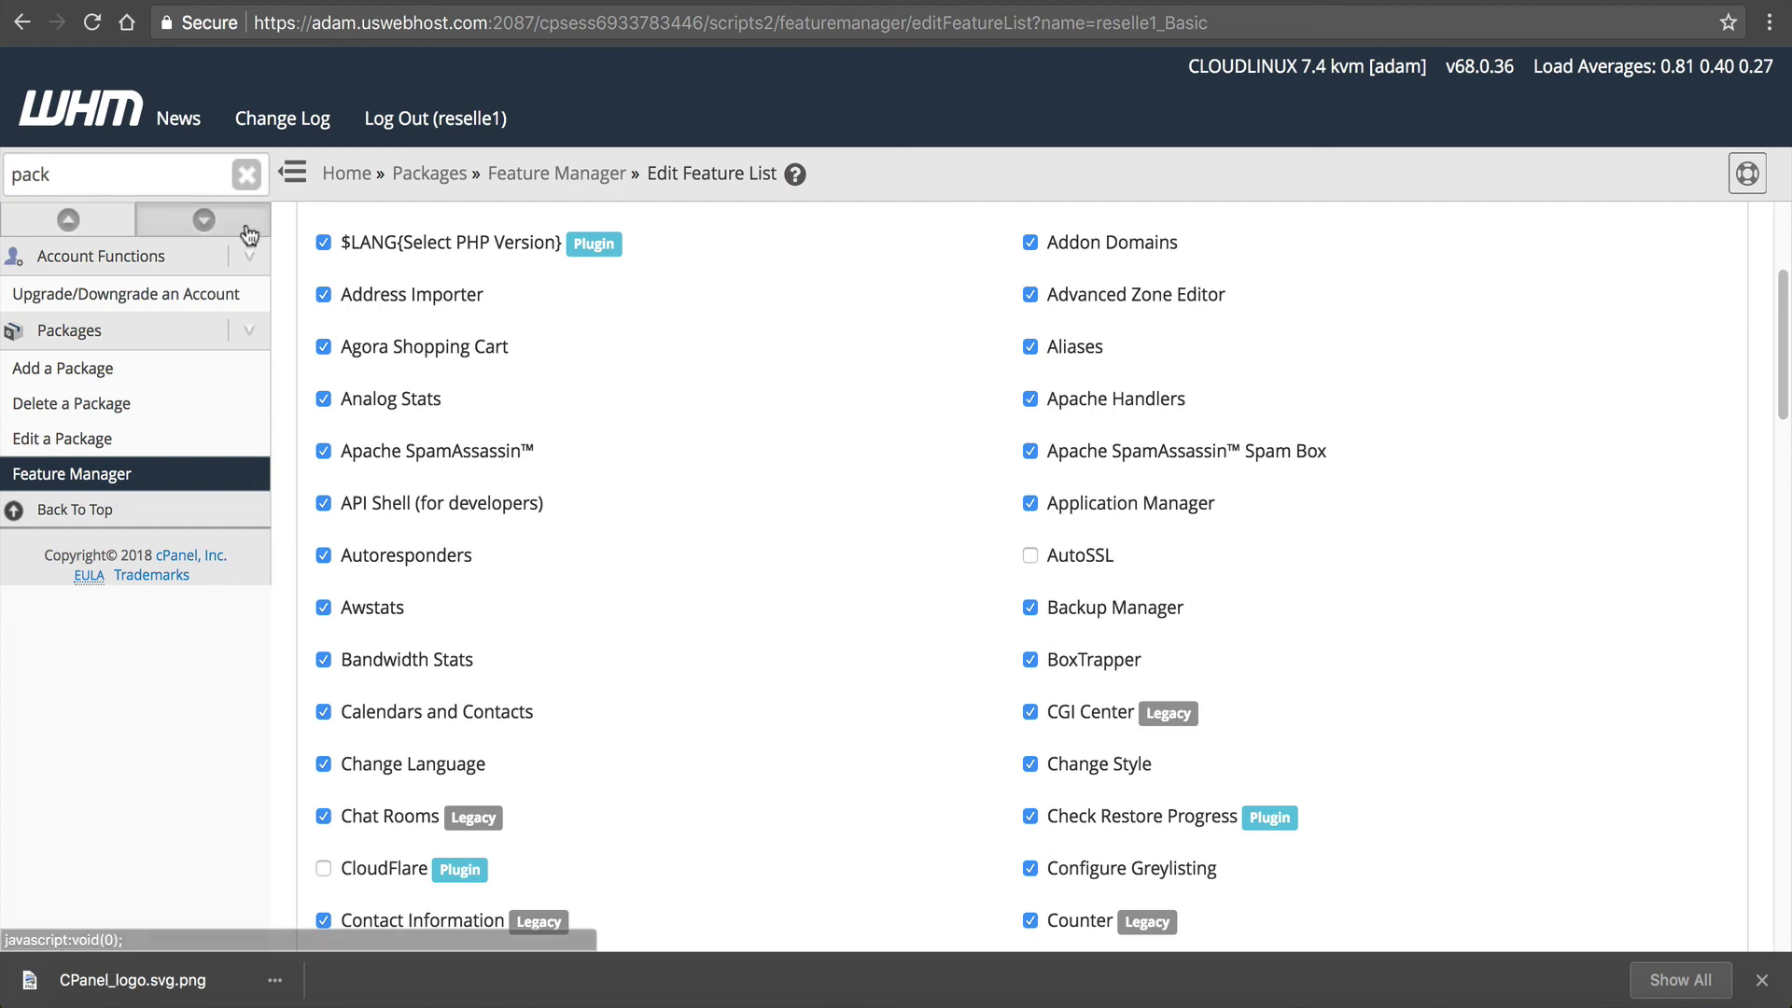
# Clear 'pack' from the sidebar search box to show every WHM function.
pyautogui.click(246, 174)
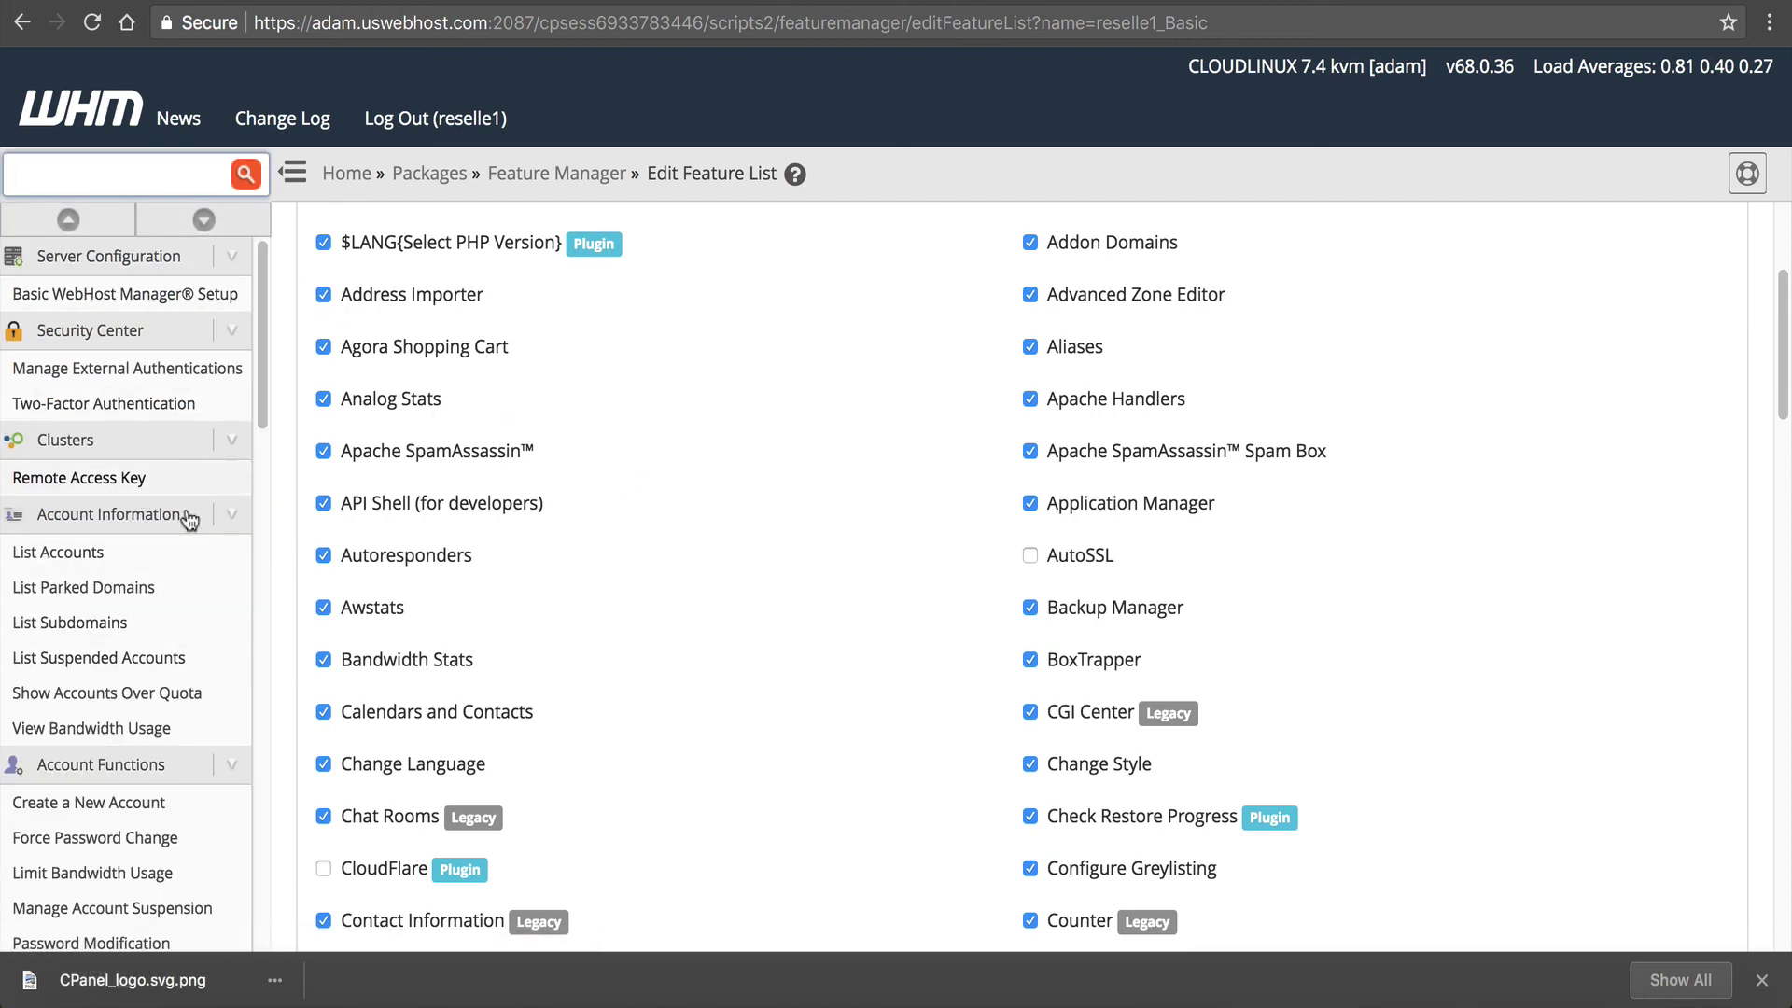
pyautogui.scroll(-3, 156, 536)
pyautogui.scroll(-10, 149, 579)
pyautogui.scroll(4, 165, 691)
pyautogui.scroll(10, 150, 698)
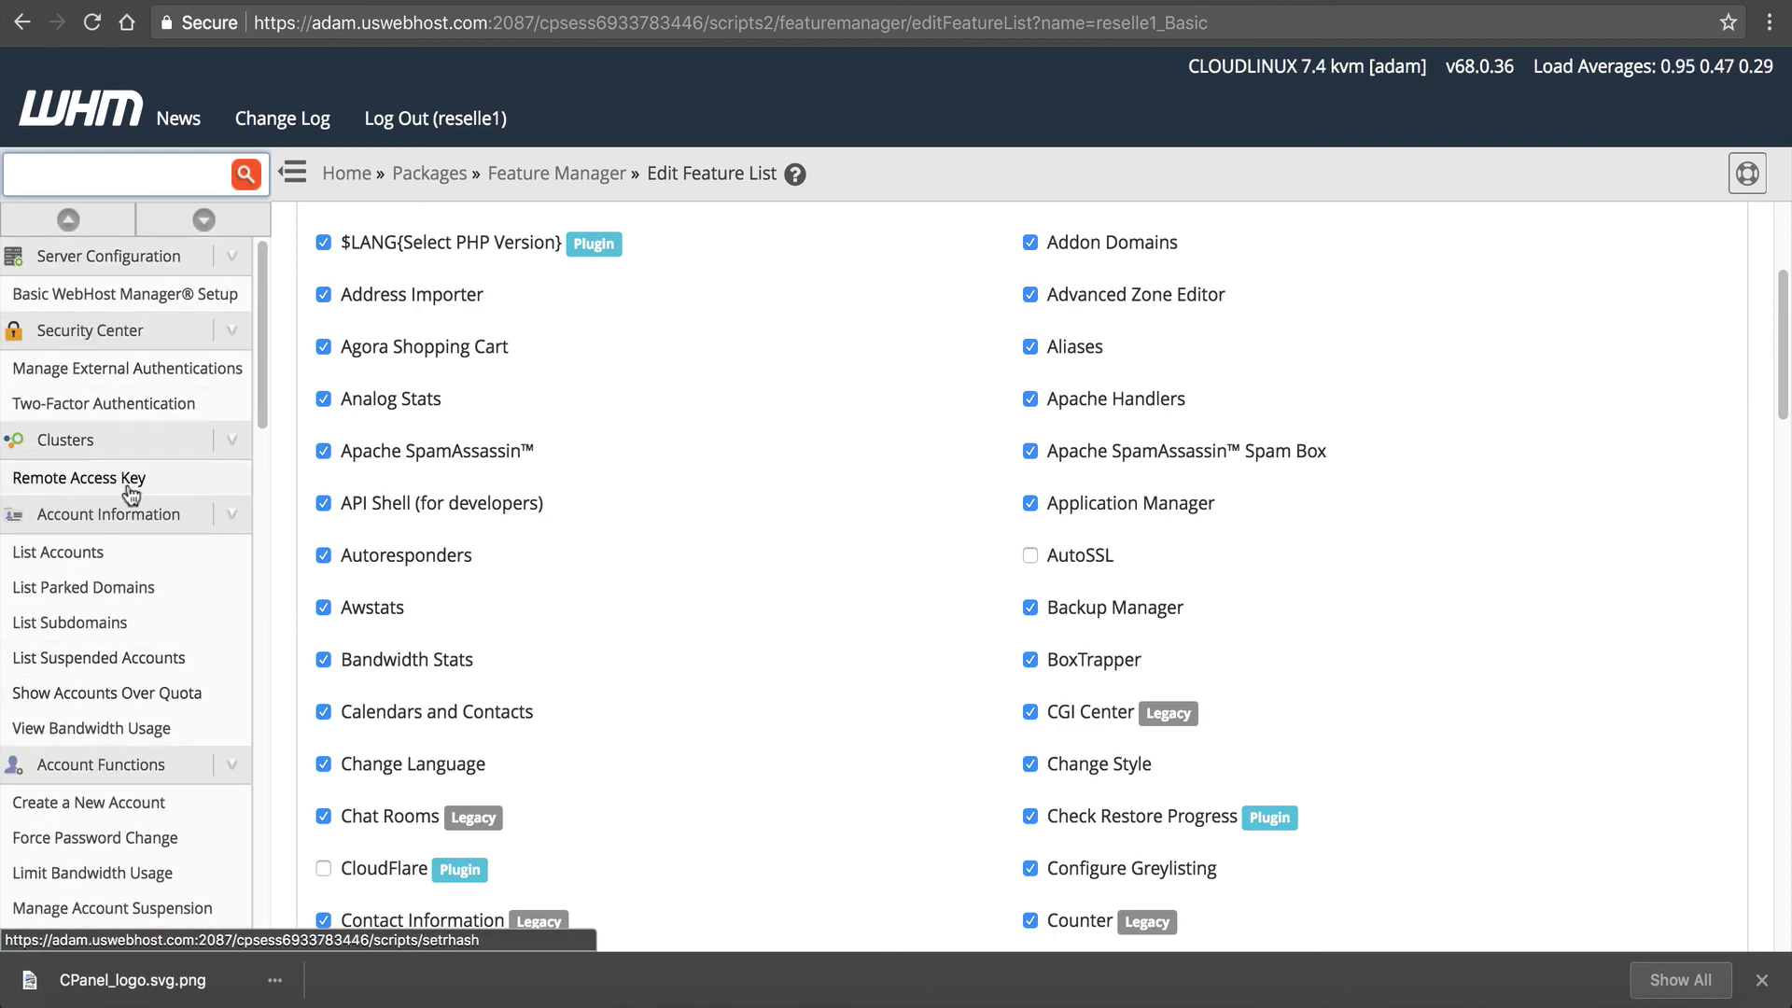
pyautogui.scroll(-4, 164, 637)
pyautogui.scroll(-2, 166, 651)
pyautogui.scroll(-7, 172, 672)
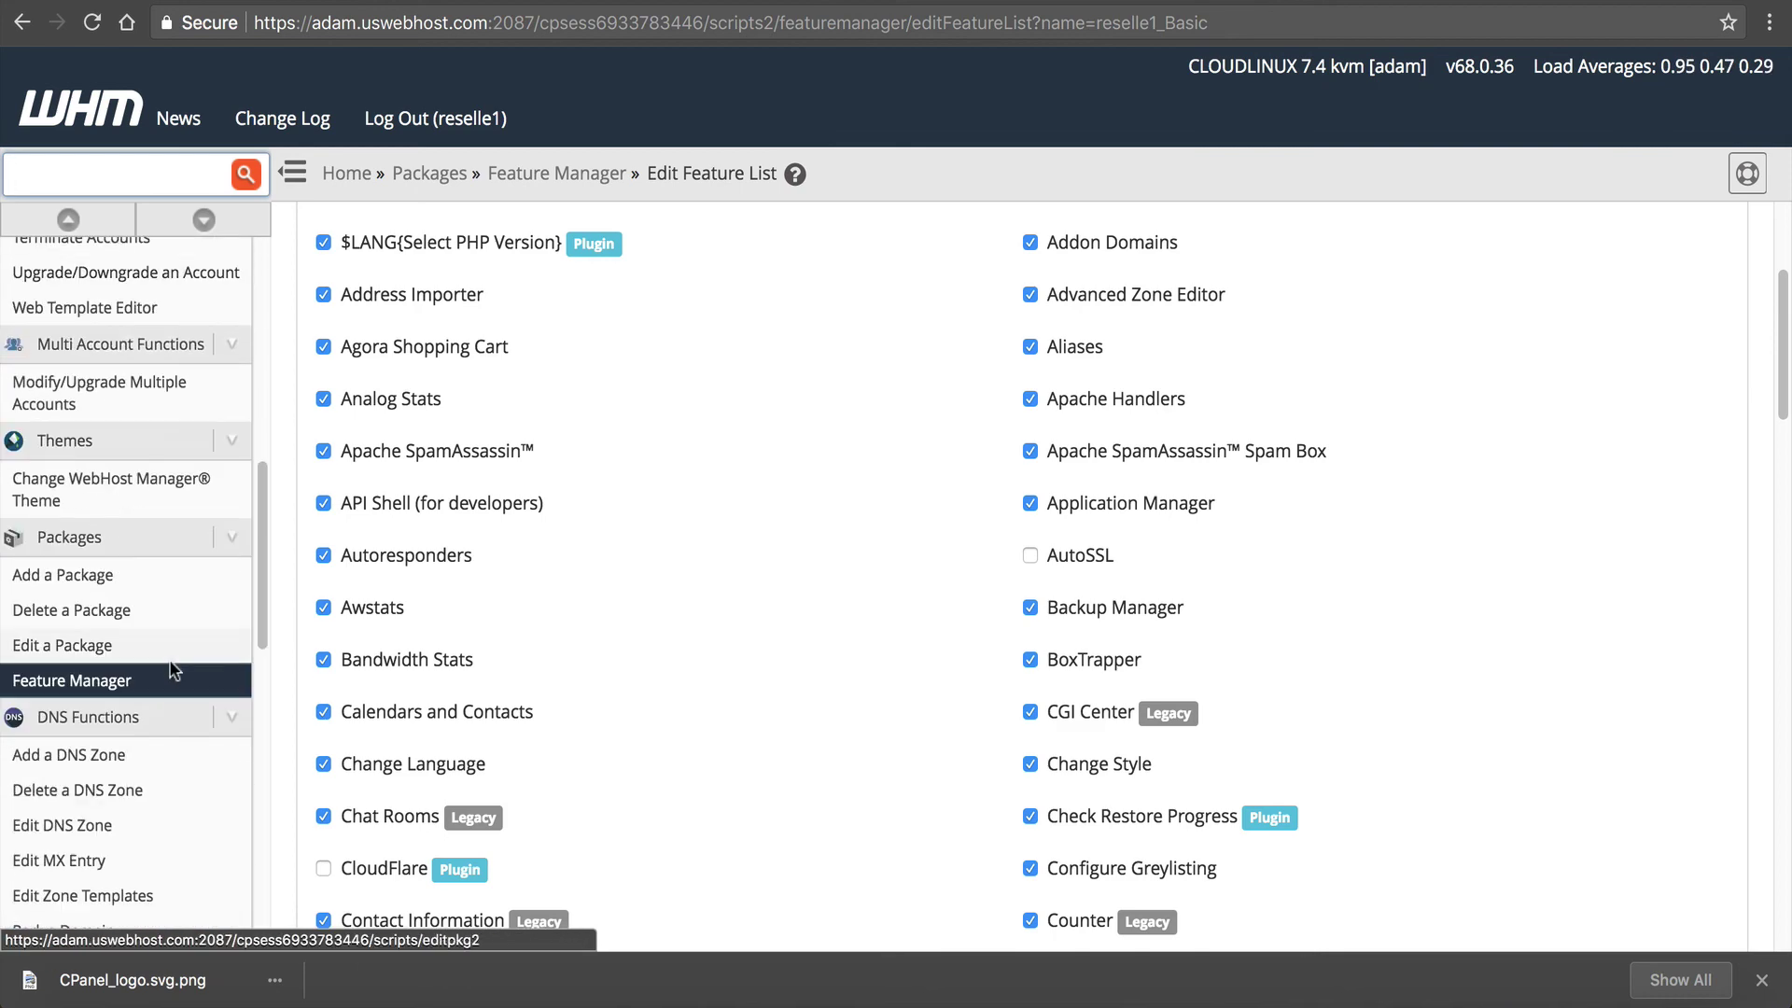
pyautogui.scroll(-3, 171, 672)
pyautogui.scroll(-3, 172, 652)
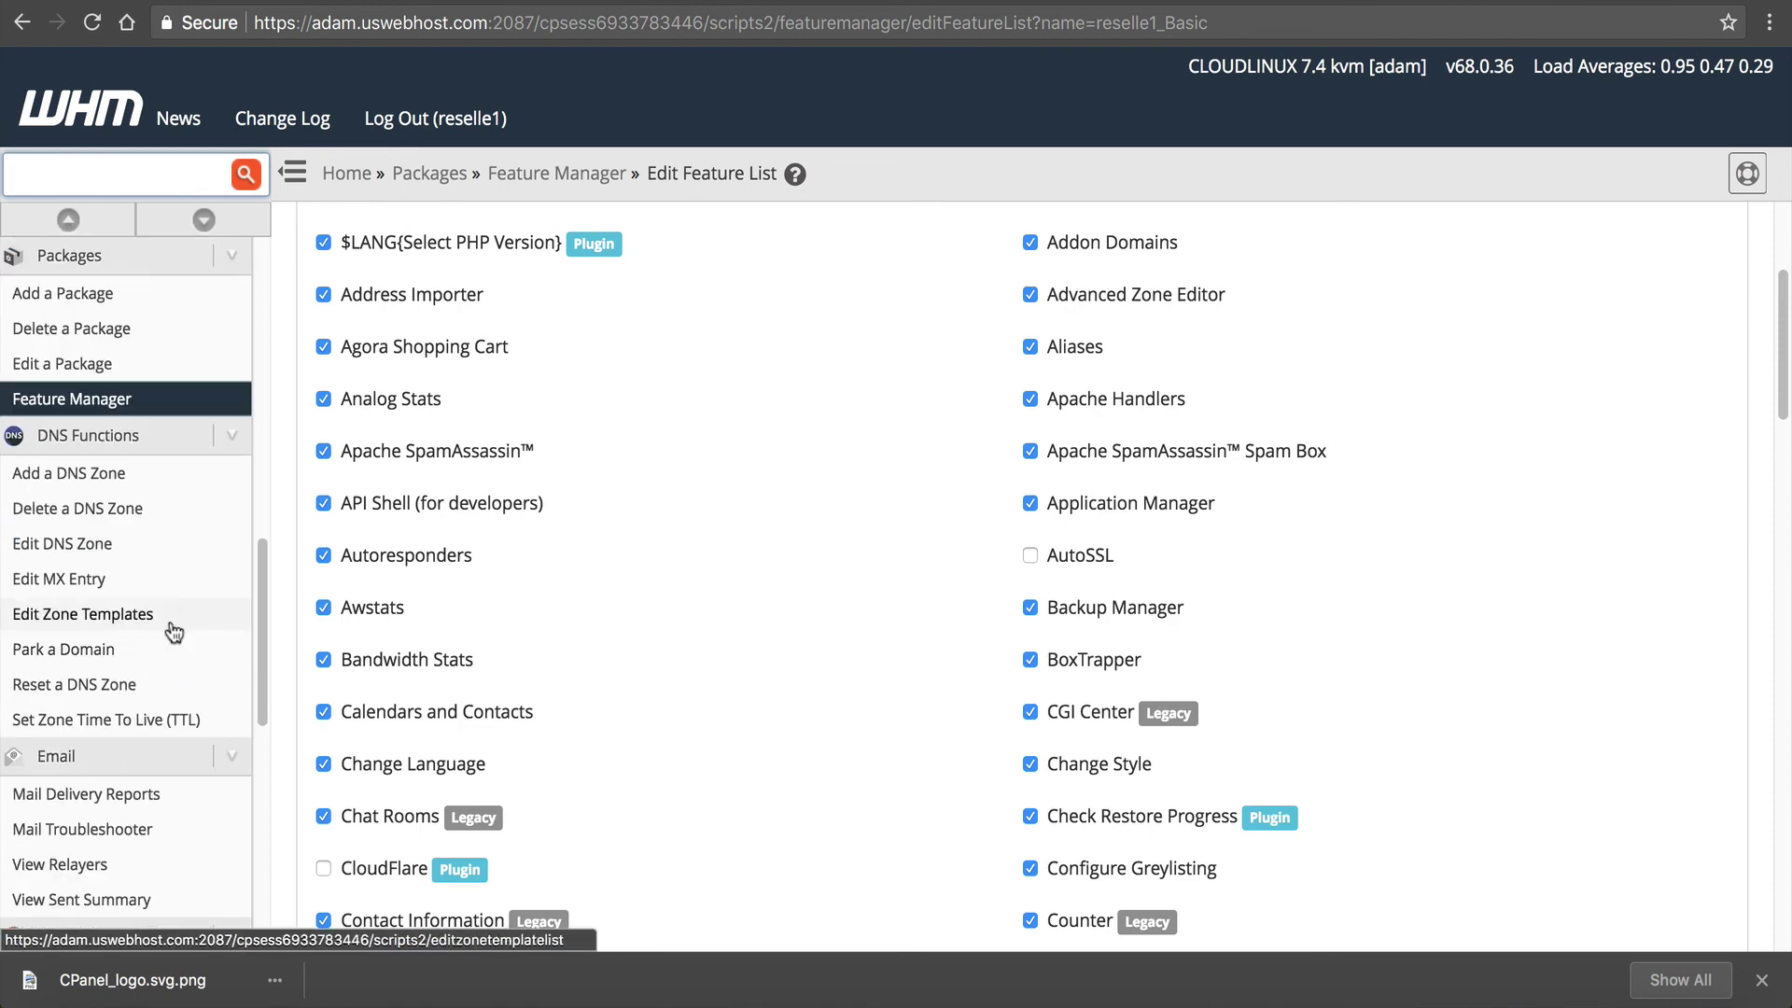
pyautogui.scroll(10, 171, 608)
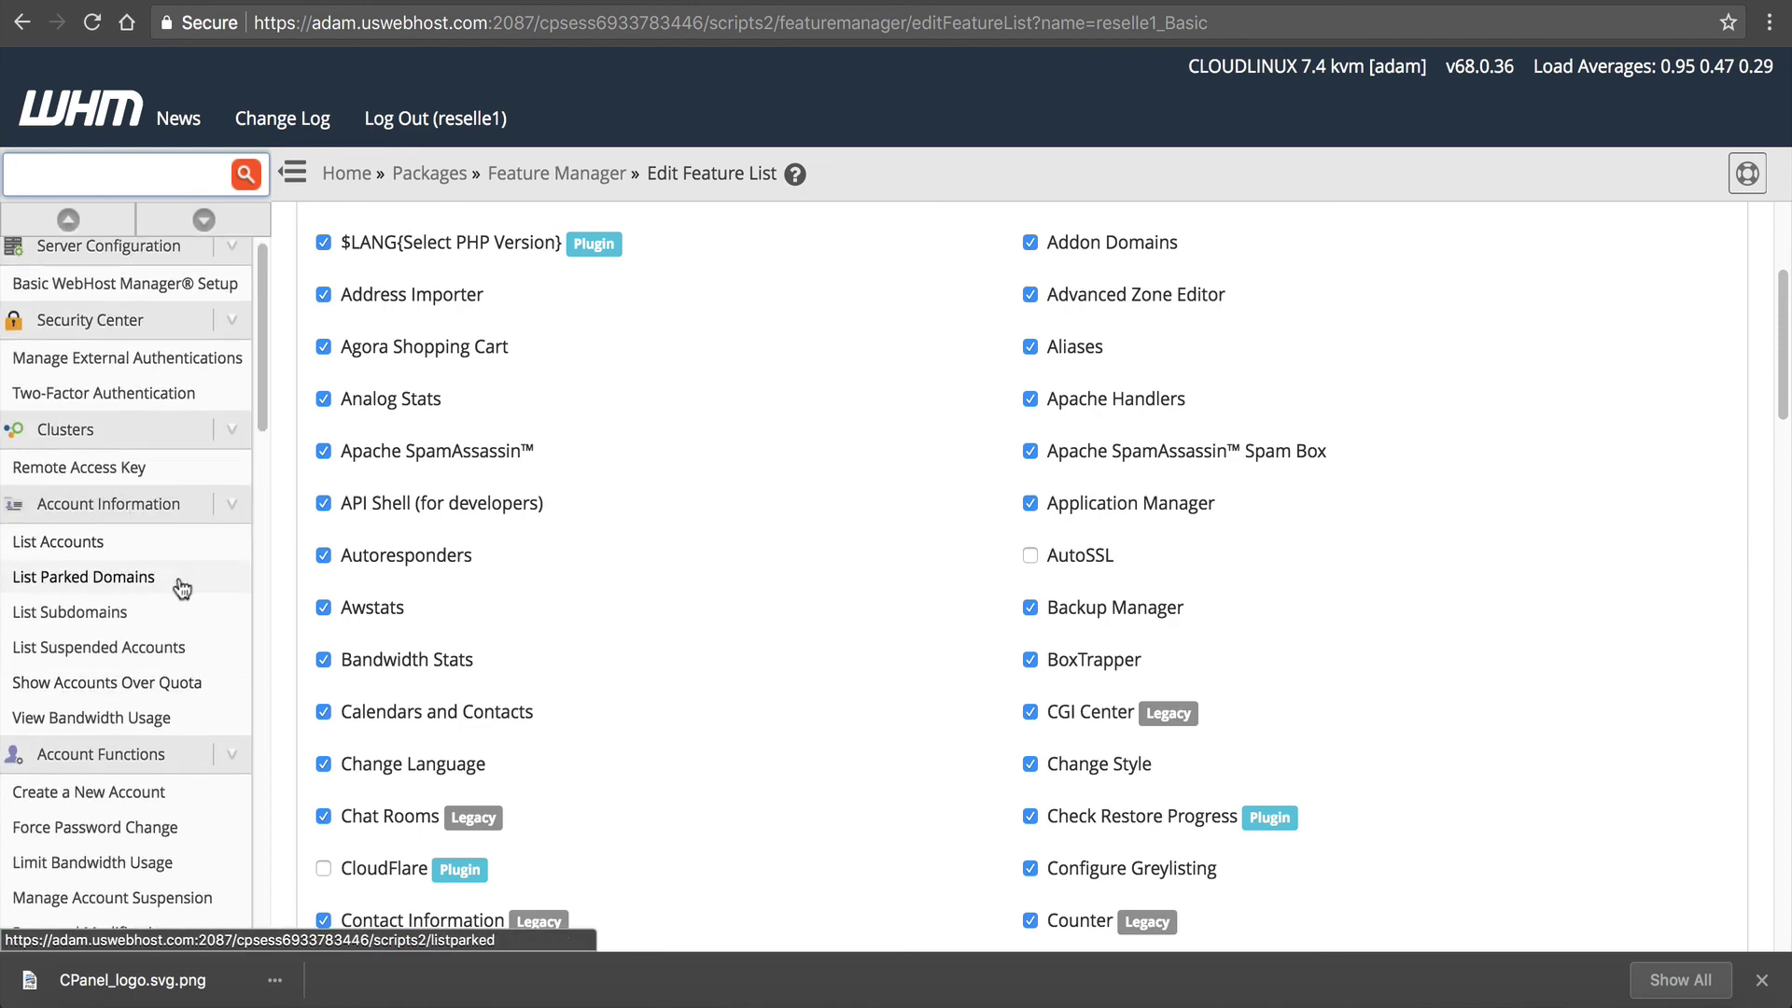
pyautogui.scroll(1, 182, 574)
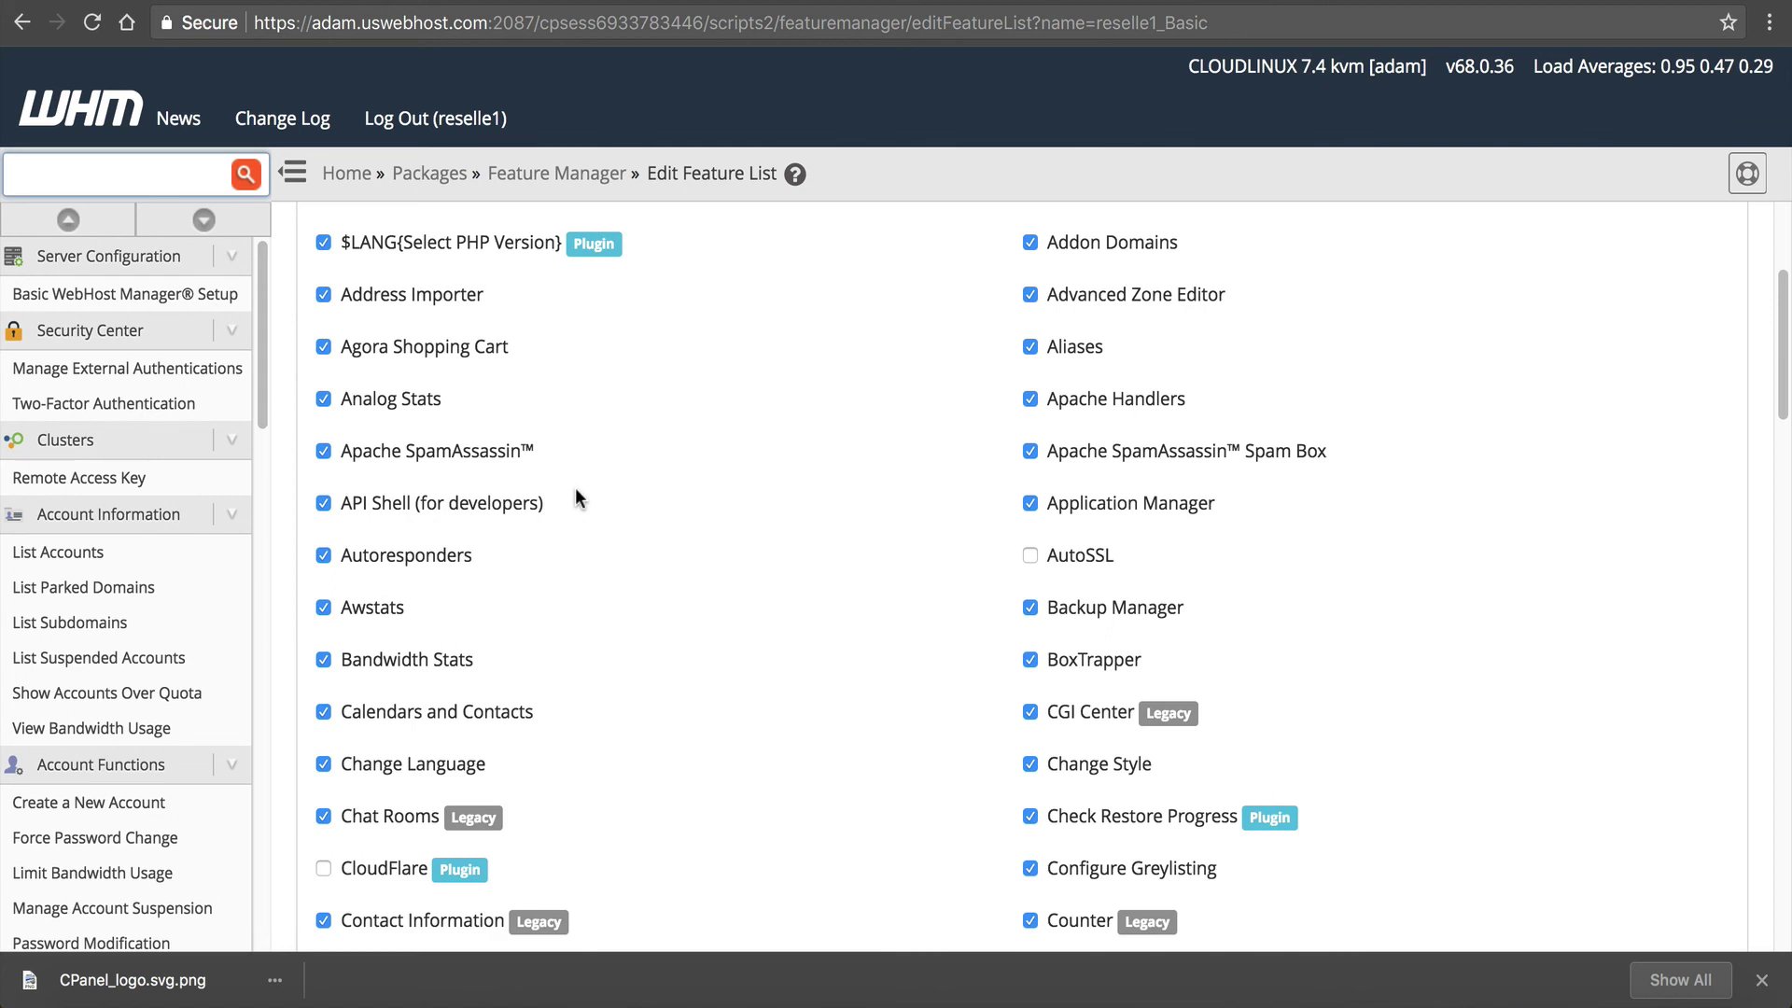